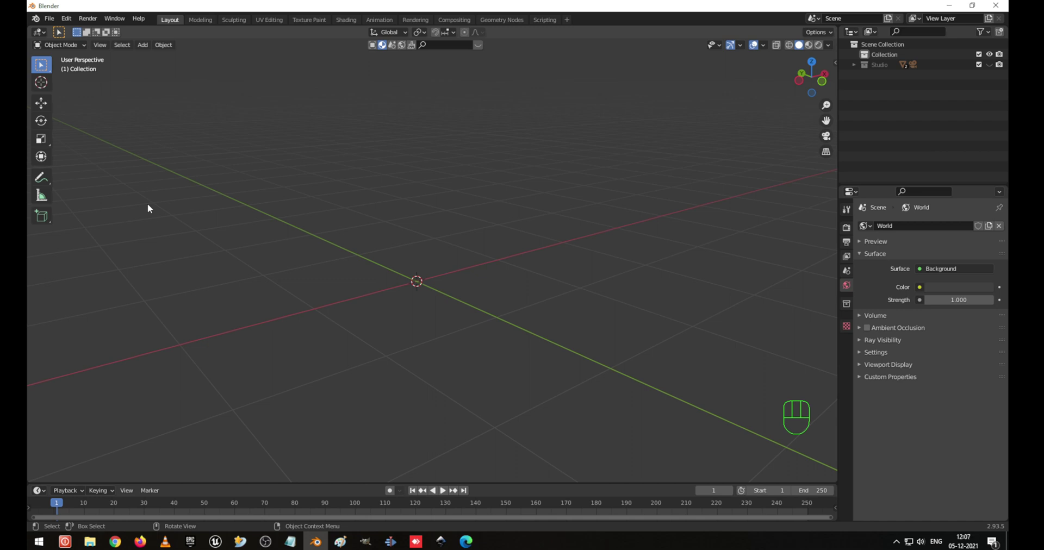
Add a mesh circle at the origin and rotate it 90° about the X axis
key(shift+a)
mouse_move(148, 204)
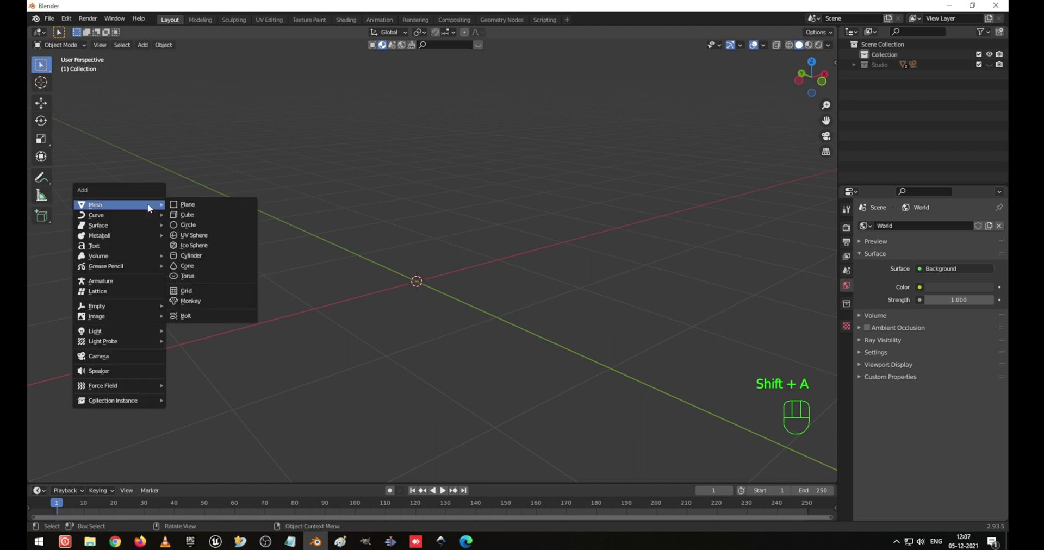
click(186, 225)
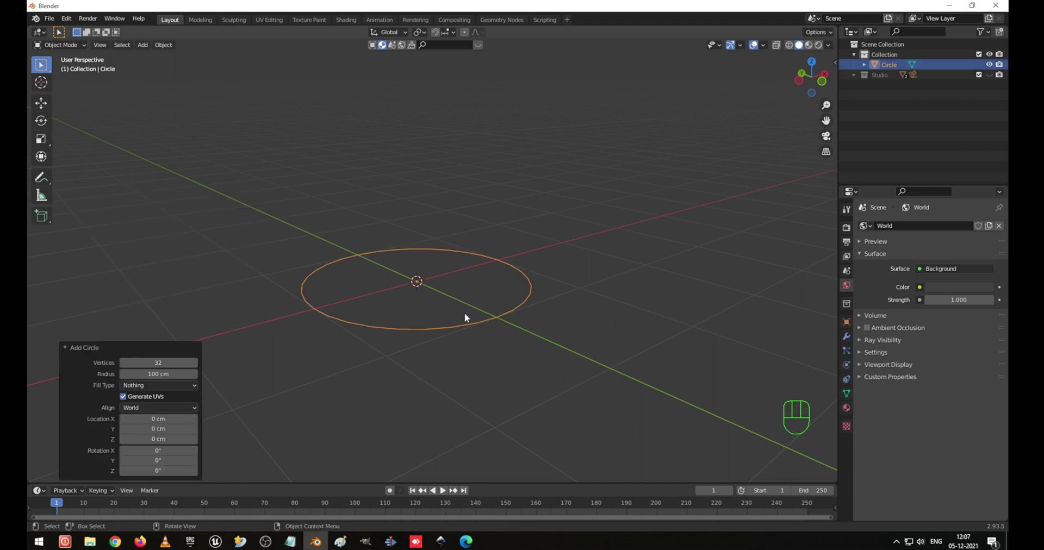
text(rx90)
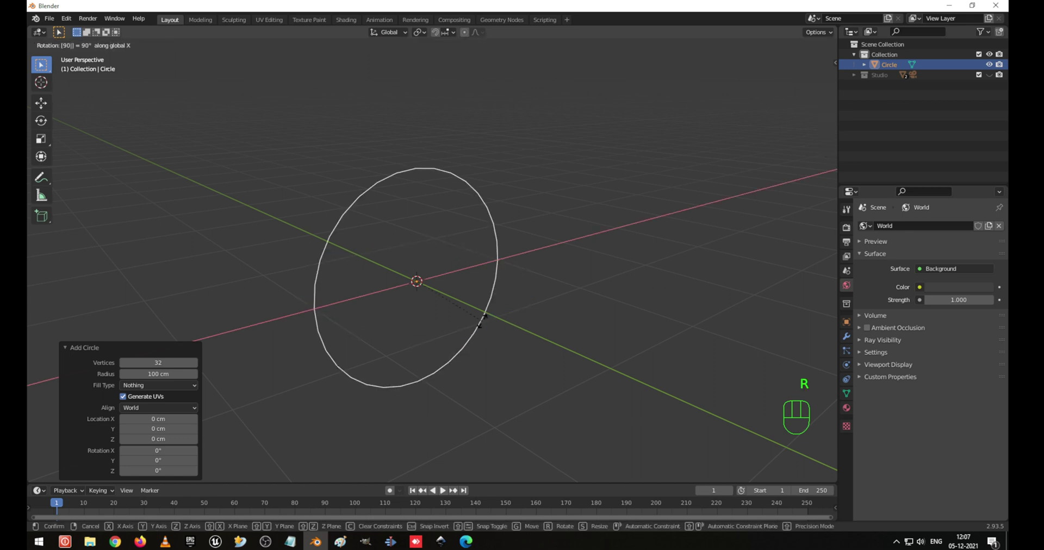
key(Return)
Scale the circle down in front view by about 0.855, followed by a second reduction of about 0.718
key(KP_1)
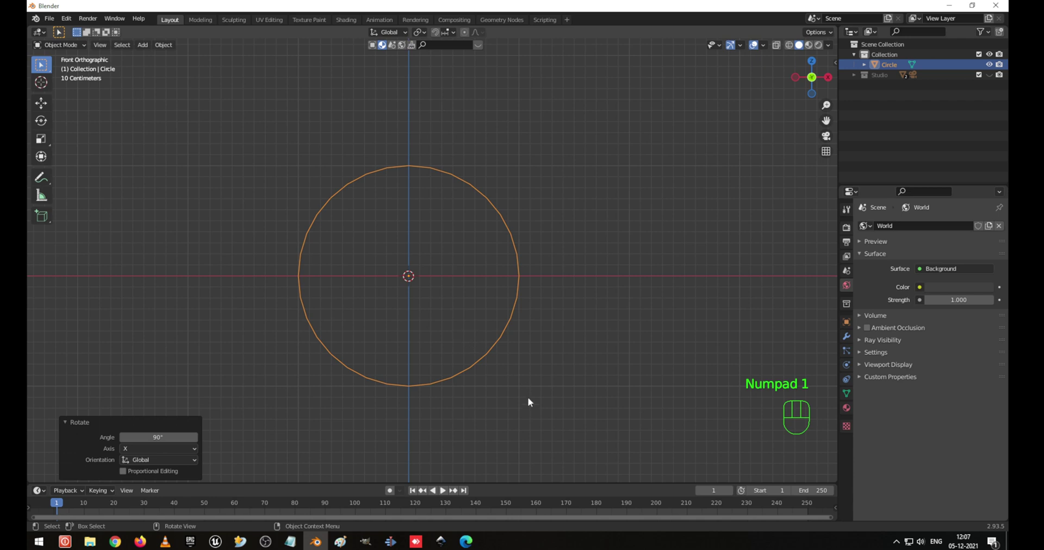
key(s)
click(518, 377)
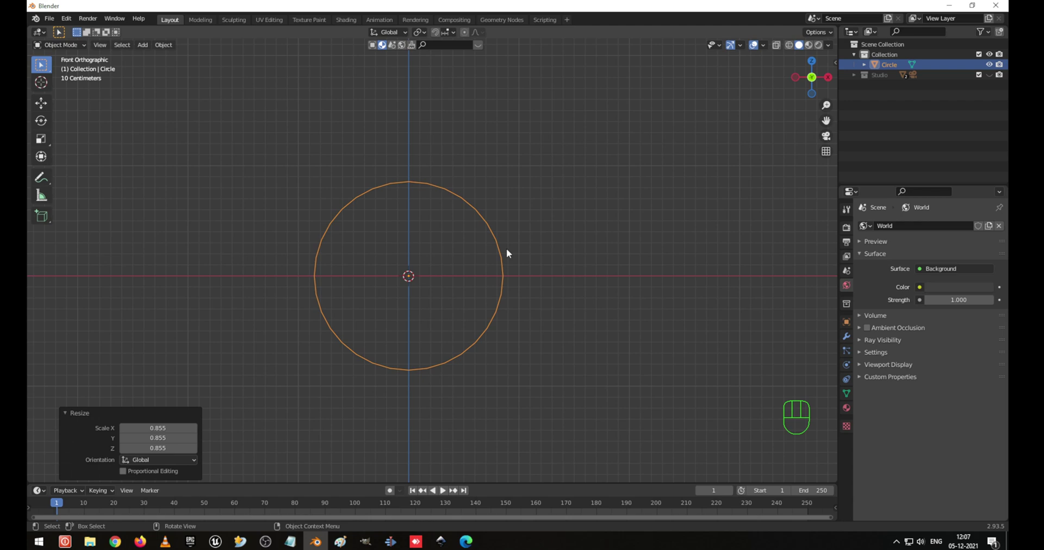
middle_drag(517, 261, 415, 186)
scroll(417, 293, up, 2)
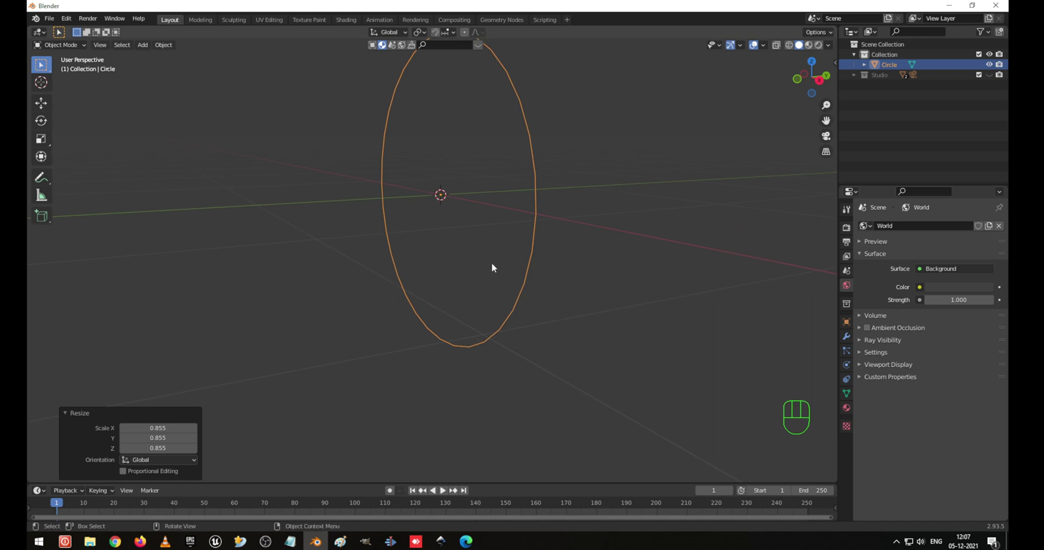
key(KP_1)
key(s)
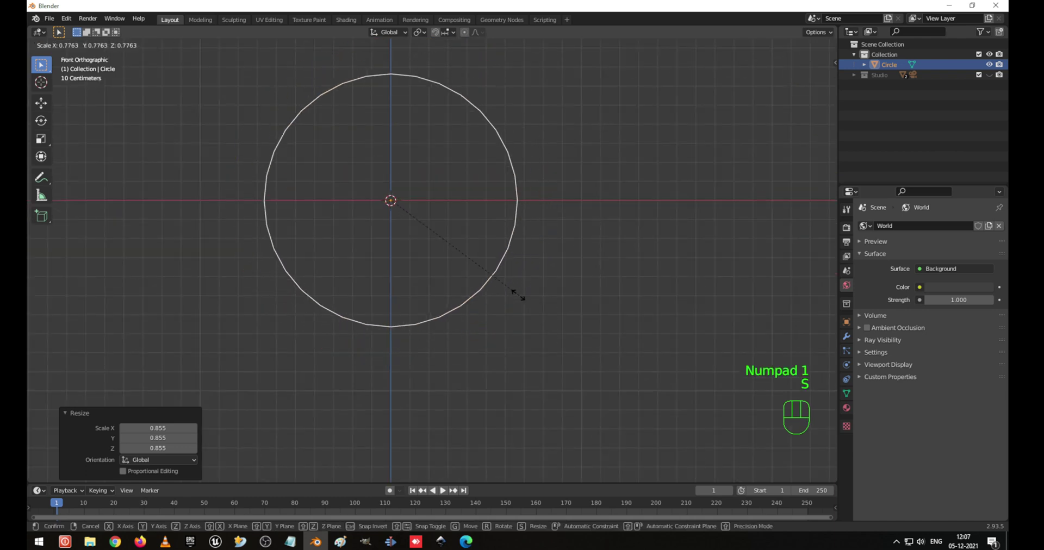
click(517, 261)
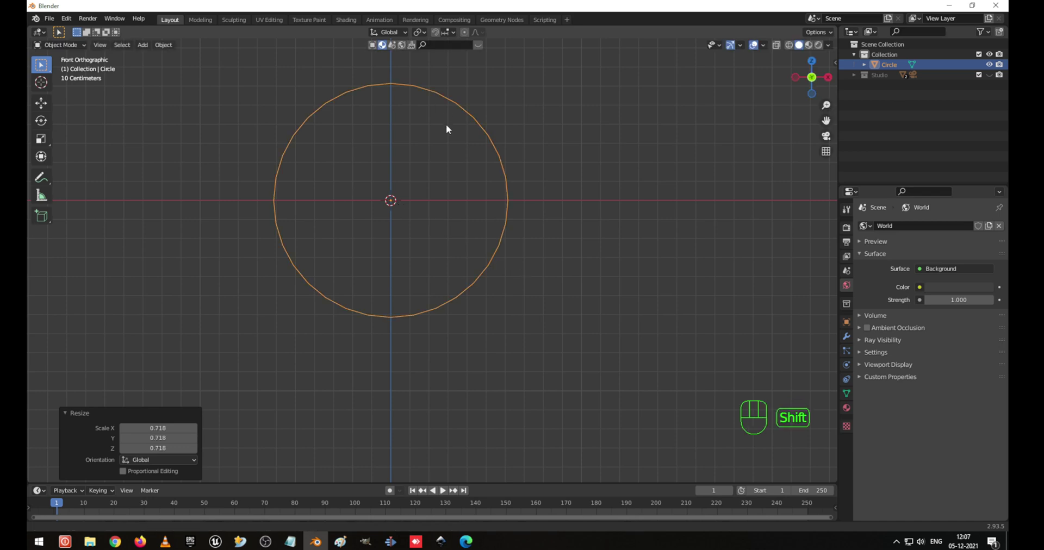
Extrude the circle's edge loop about 29.6 cm along the Y axis in Edit Mode to form an open band
key(Tab)
shift+middle_drag(446, 124, 465, 187)
scroll(471, 158, up, 3)
scroll(458, 195, down, 2)
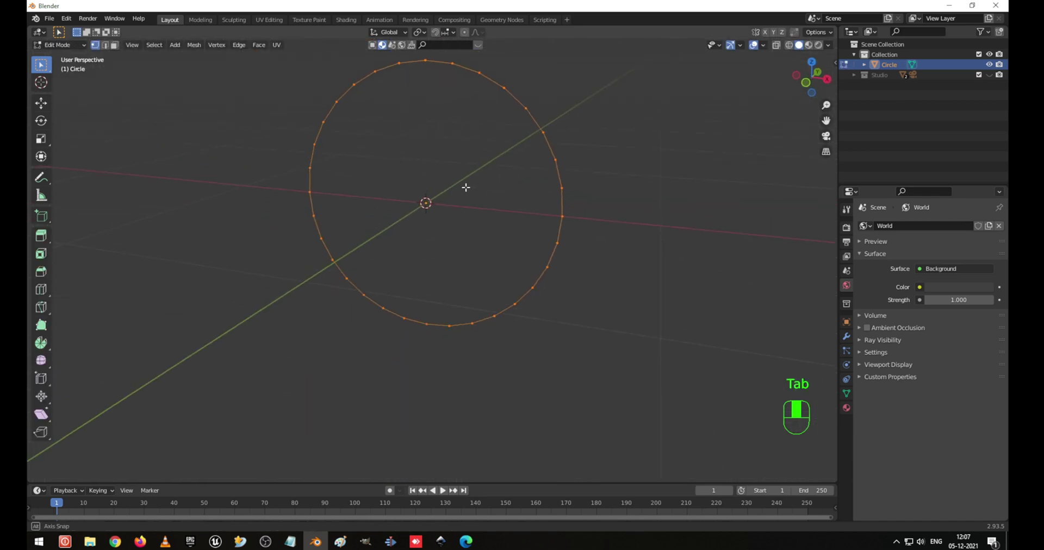
shift+middle_drag(496, 115, 482, 223)
key(KP_7)
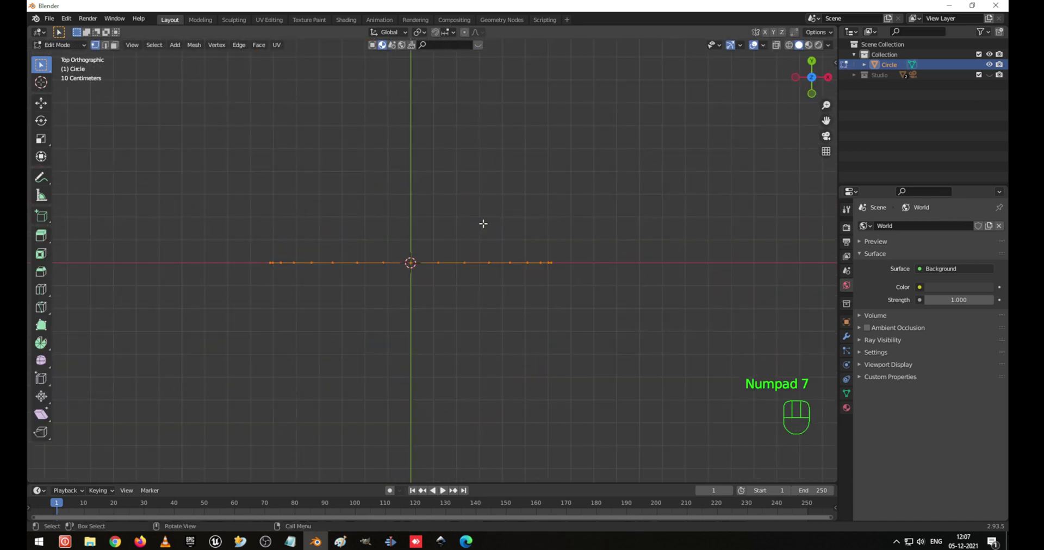
scroll(424, 205, up, 1)
shift+middle_drag(424, 205, 448, 274)
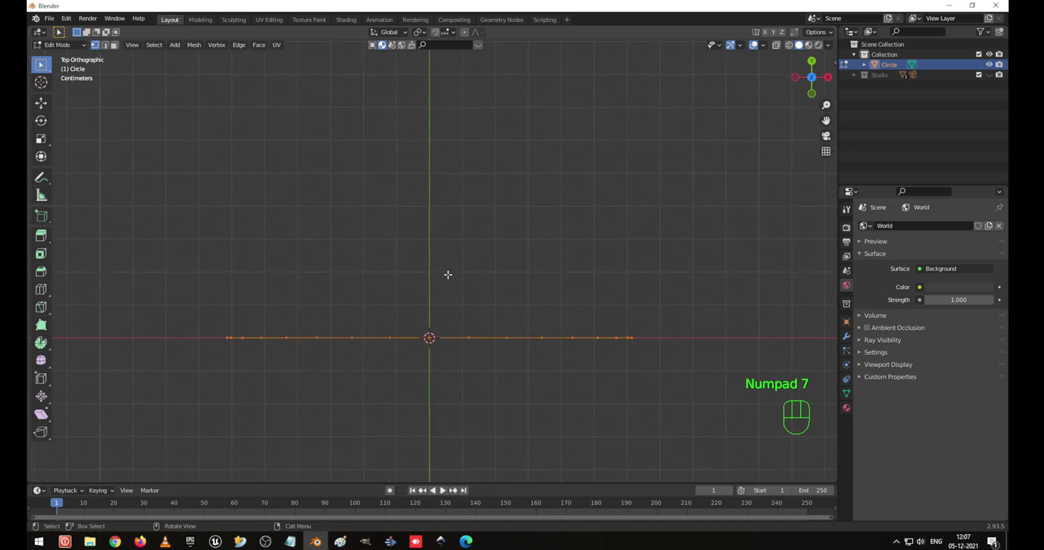
key(e)
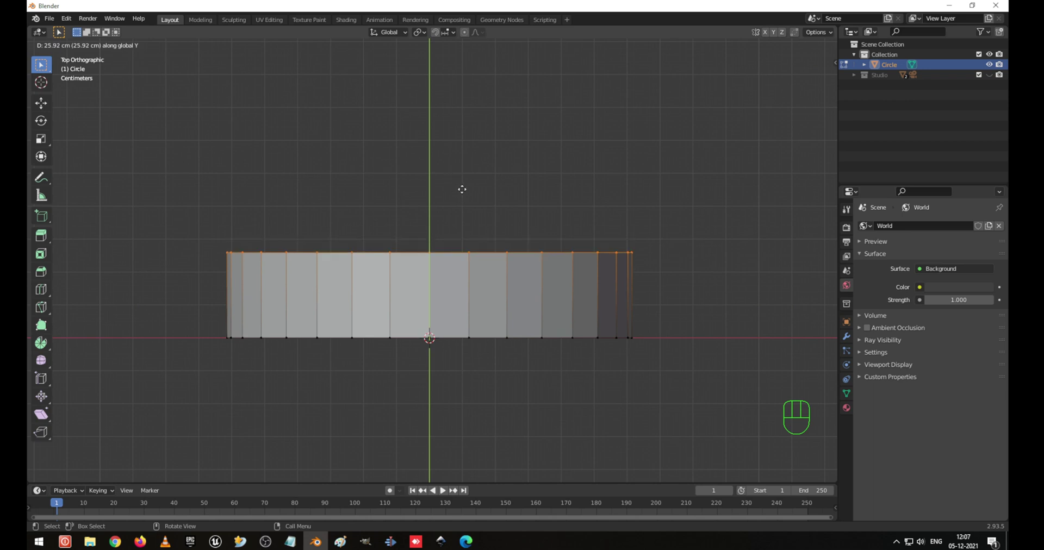
click(462, 176)
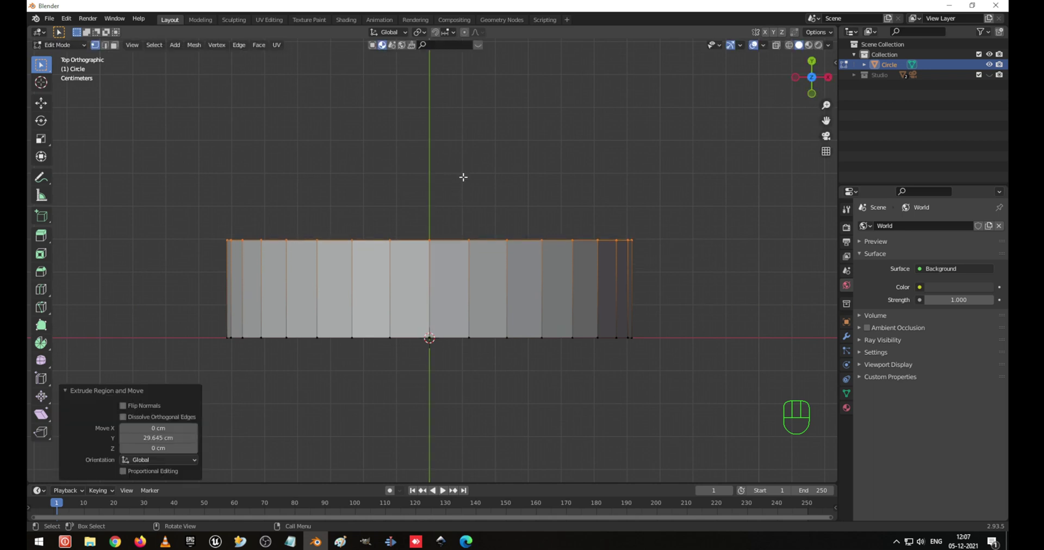
Scale the extruded edge loop by about 0.63 and move it back about 2.5 cm along Y toward the base
key(s)
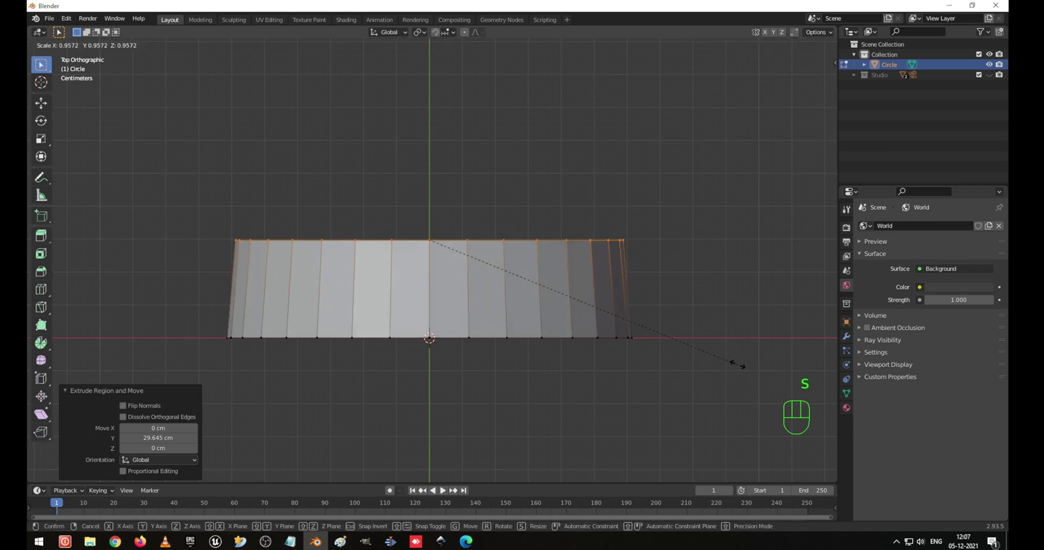
click(640, 319)
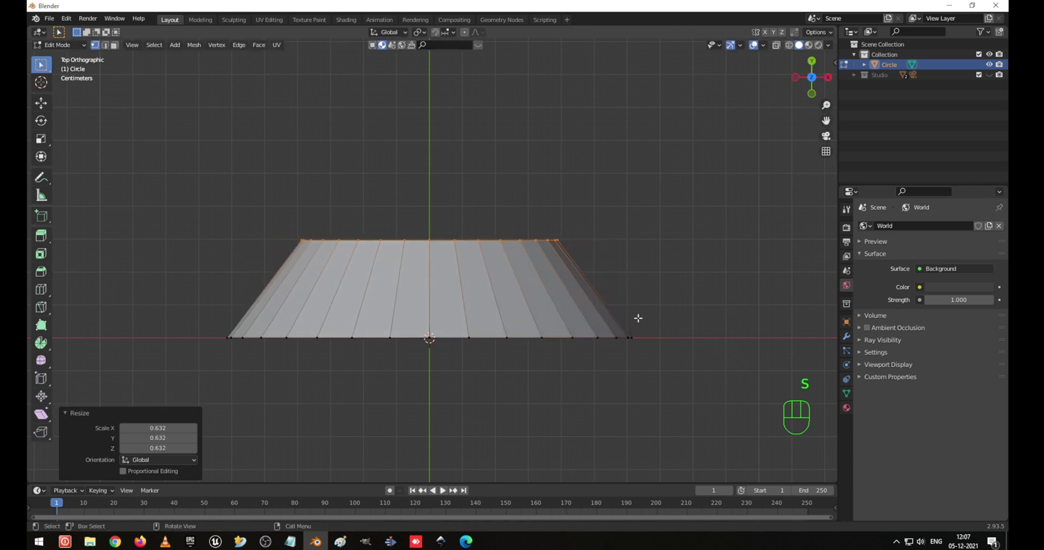
key(g)
click(637, 326)
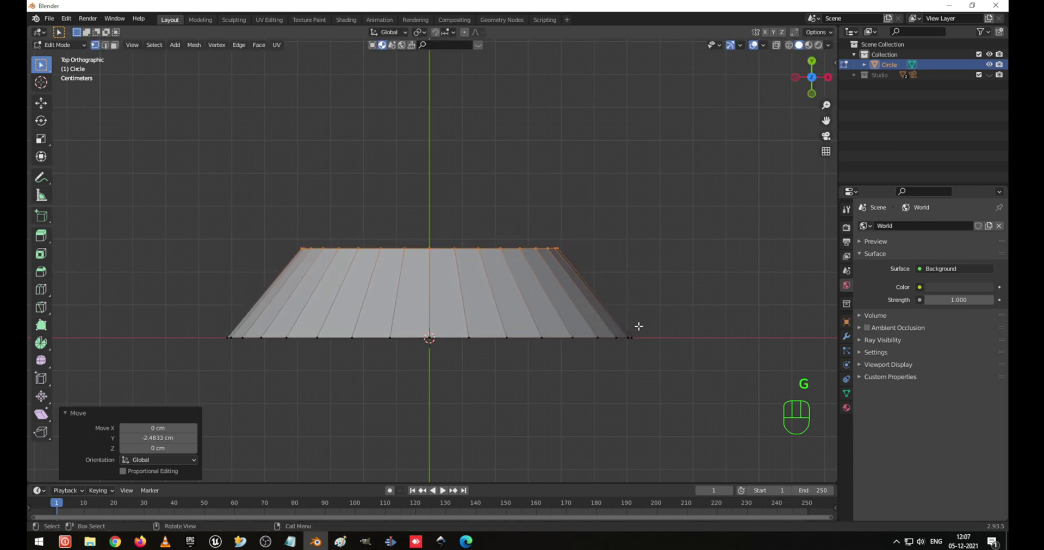
Add three evenly spaced loop cuts around the tapered wall and scale them inward by about 0.9
key(ctrl+r)
scroll(552, 303, up, 2)
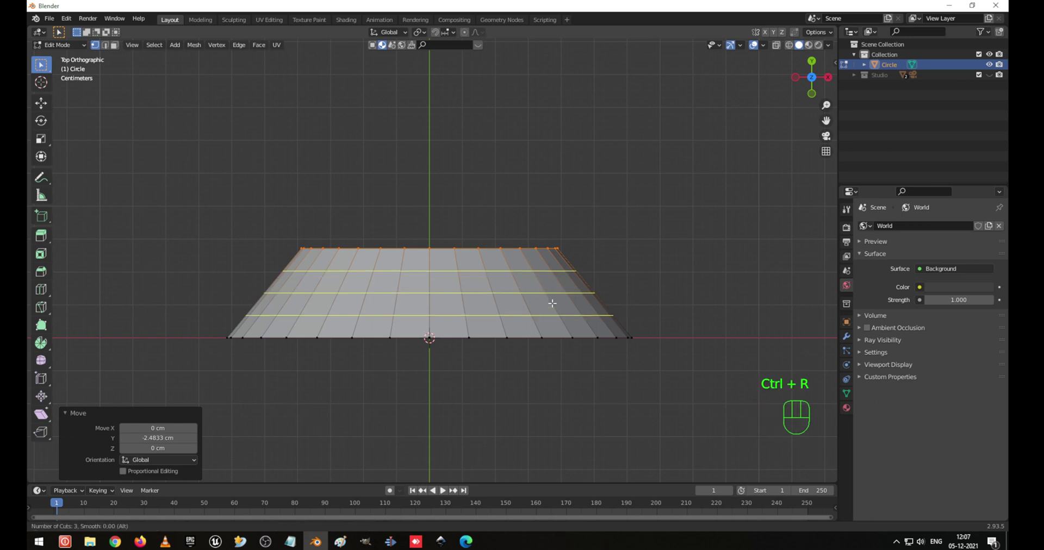
scroll(552, 303, down, 1)
scroll(552, 304, down, 1)
scroll(552, 303, up, 3)
scroll(552, 304, down, 1)
click(553, 303)
right_click(552, 303)
key(s)
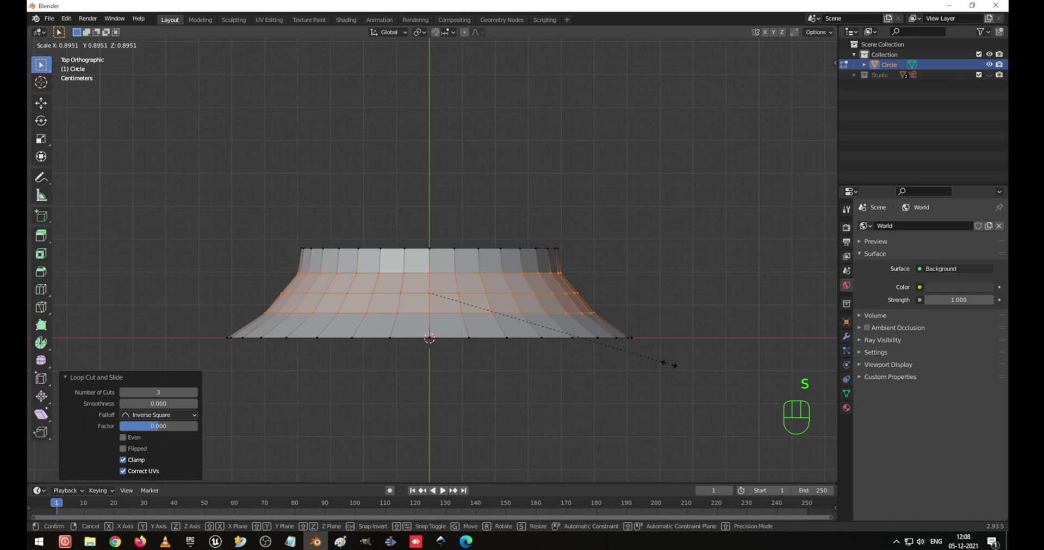
click(670, 361)
Scale the middle edge loop of the wall inward by about 0.96 to smooth the curved profile
alt+click(570, 293)
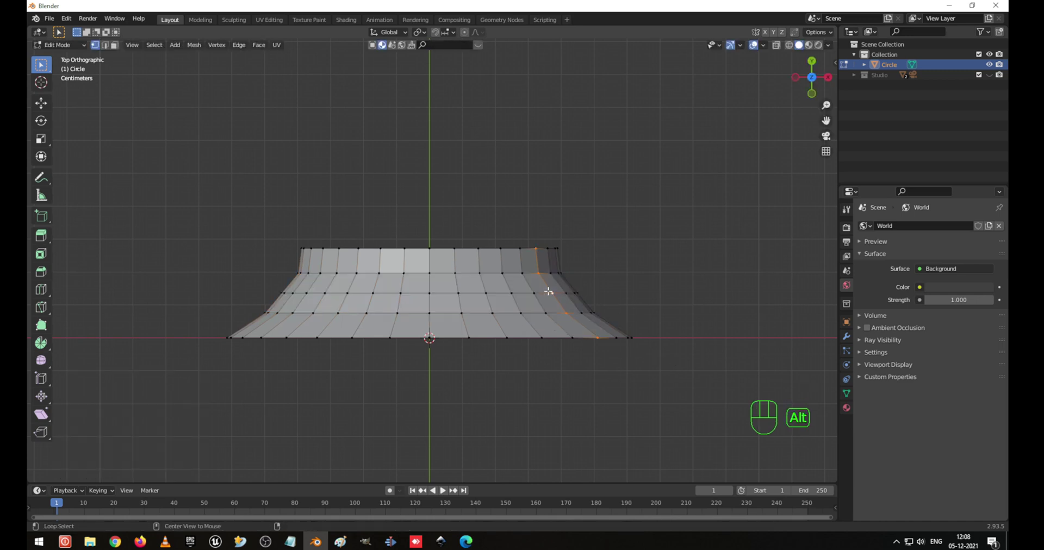
alt+click(569, 297)
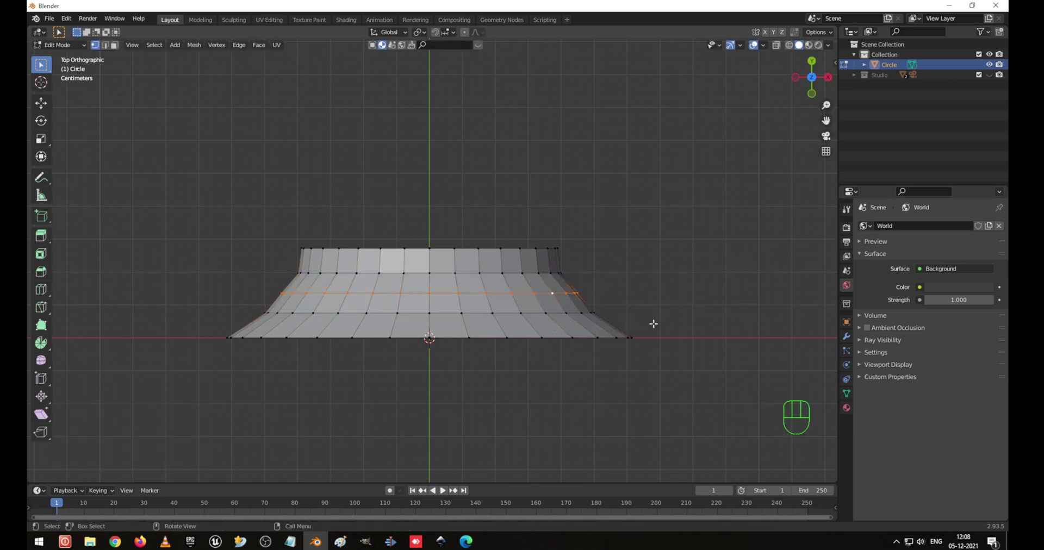
key(s)
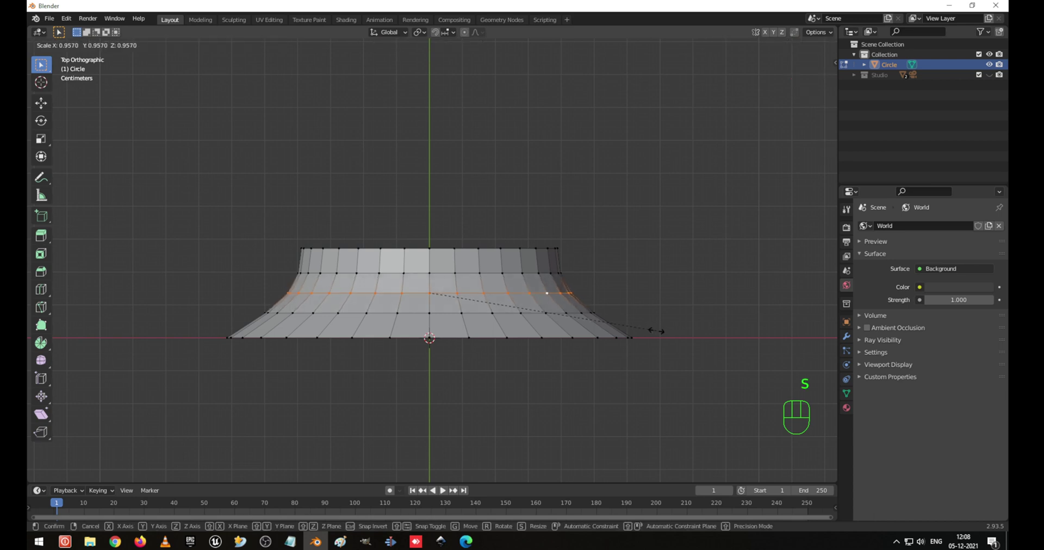
click(655, 330)
Give the ring a level 3 subdivision in Object Mode and enable Auto Smooth for its normals
middle_drag(655, 330, 576, 342)
key(Tab)
key(ctrl+3)
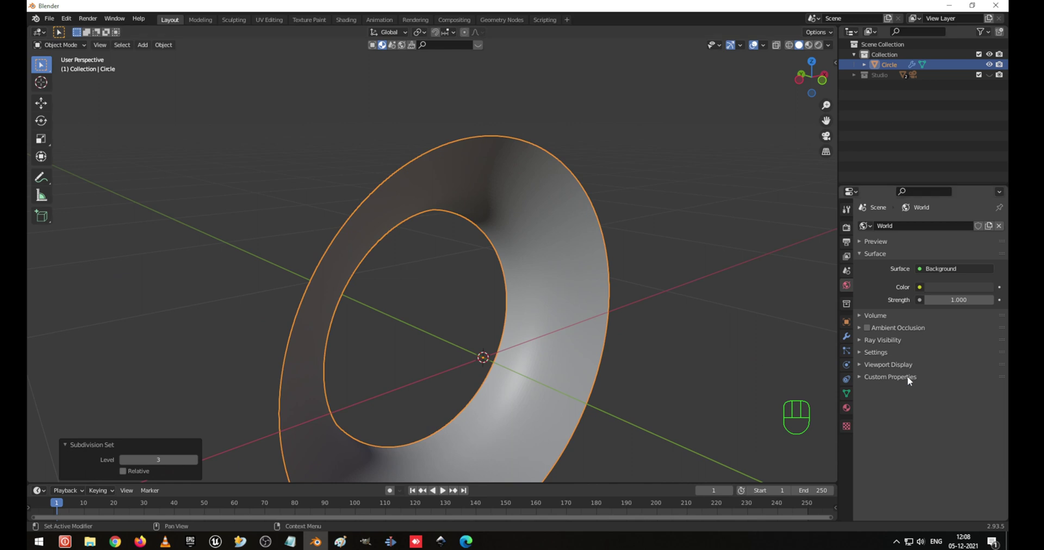
click(846, 336)
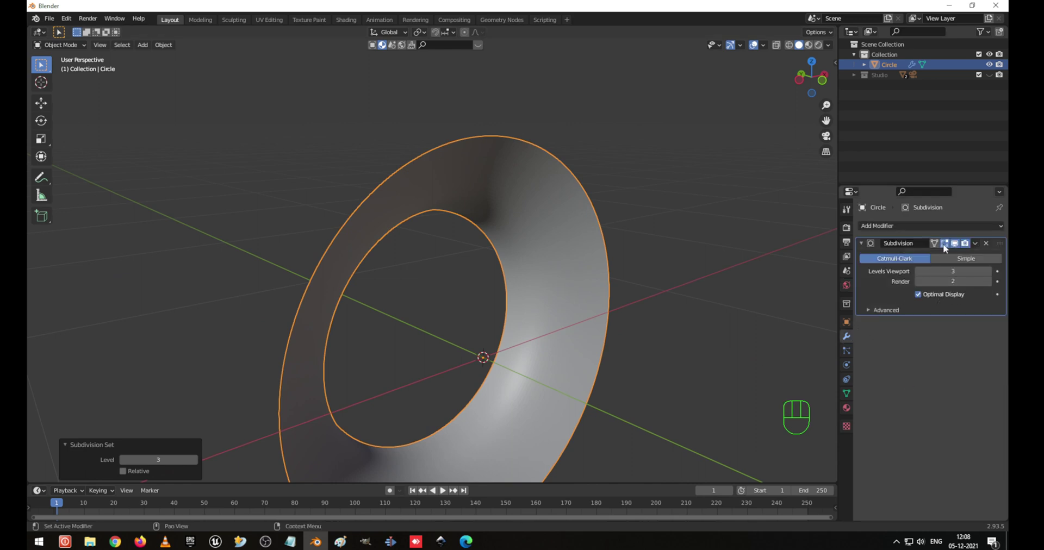
click(846, 393)
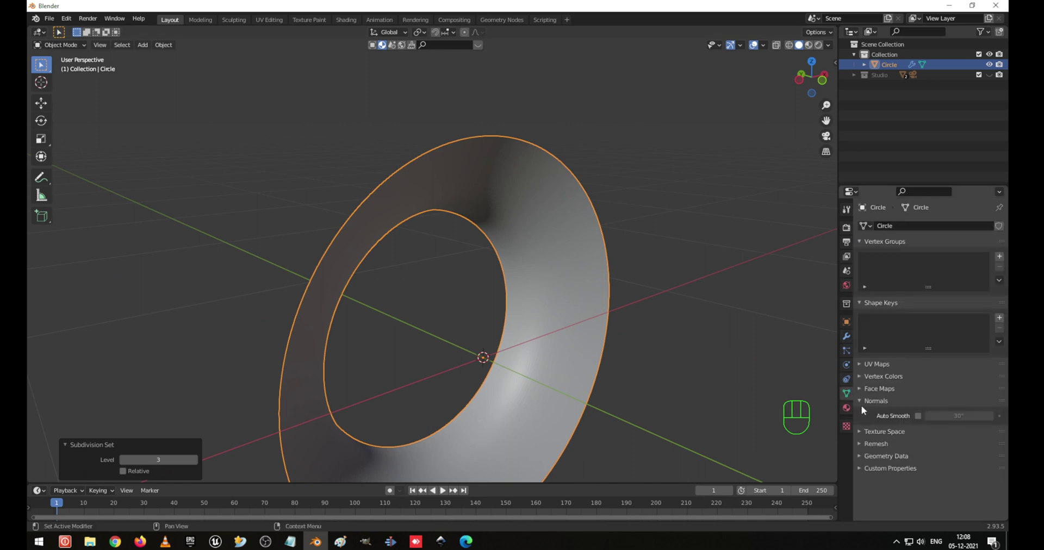
click(917, 416)
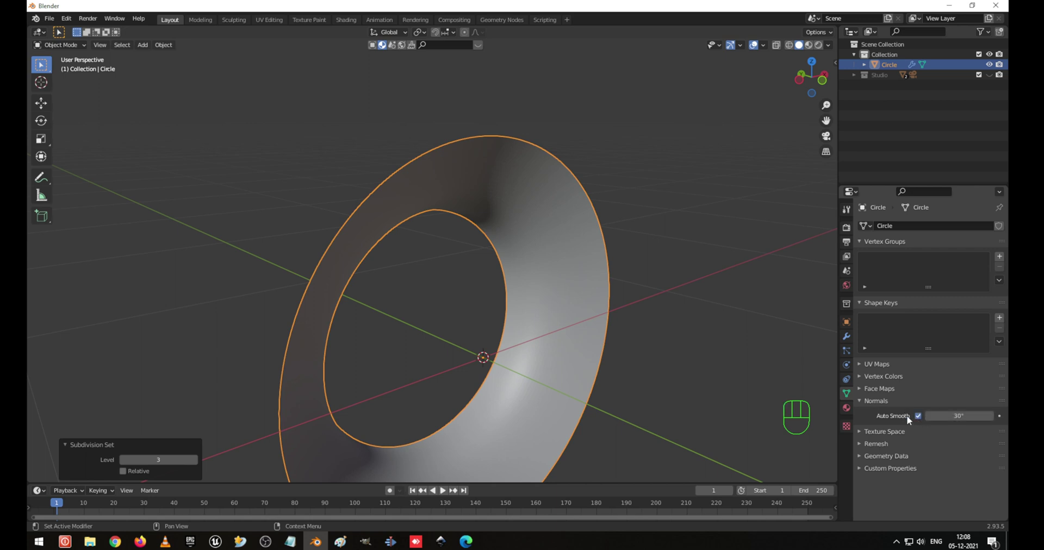
Extrude the wide outer rim's edge loop and scale it outward by about 1.02 to form a thin lip
middle_drag(586, 400, 399, 270)
key(Tab)
alt+click(341, 140)
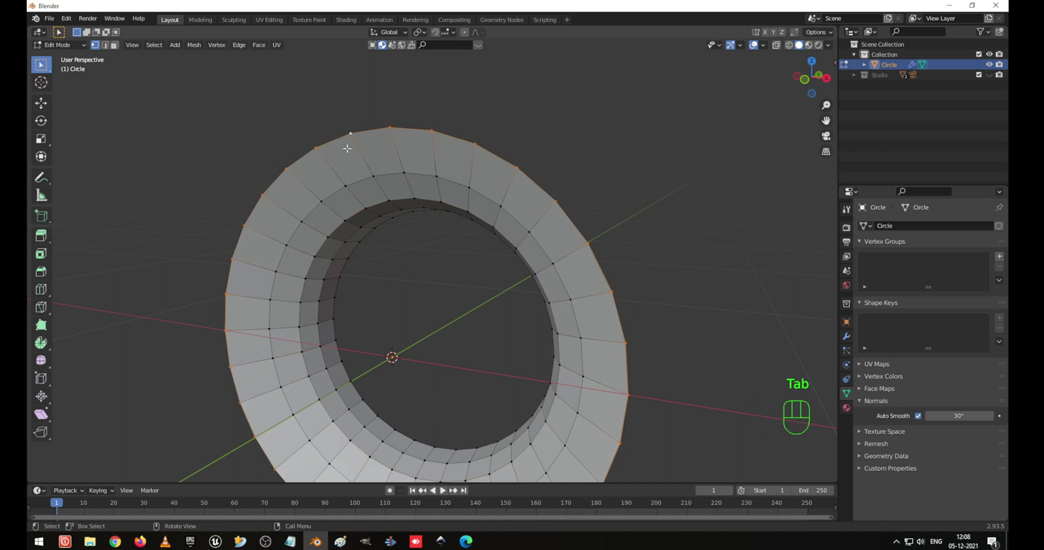
middle_drag(341, 140, 425, 297)
scroll(428, 321, up, 2)
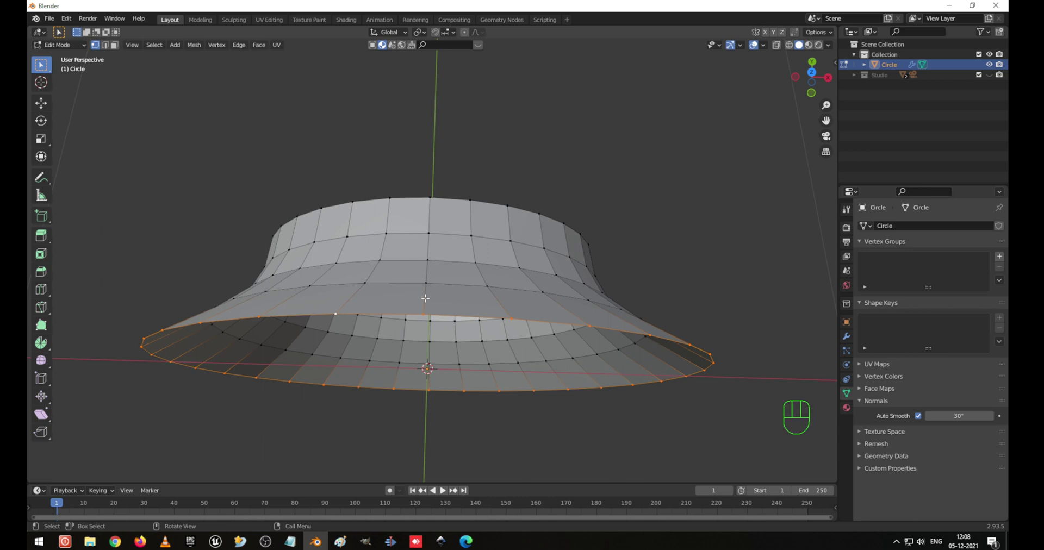
key(e)
key(s)
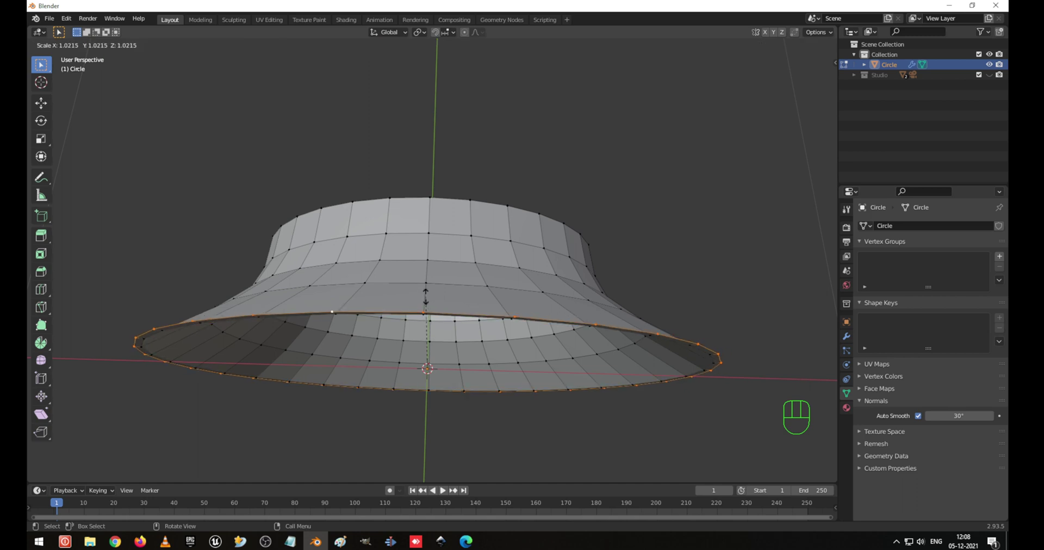
click(426, 296)
Widen the rim's lip by scaling its outermost edge loop slightly further outward
mouse_move(427, 296)
middle_down()
mouse_move(496, 287)
mouse_move(361, 226)
mouse_move(322, 233)
mouse_move(444, 226)
mouse_move(433, 237)
mouse_move(497, 161)
mouse_move(485, 199)
mouse_move(391, 208)
middle_up()
key(Tab)
key(Tab)
scroll(390, 193, up, 4)
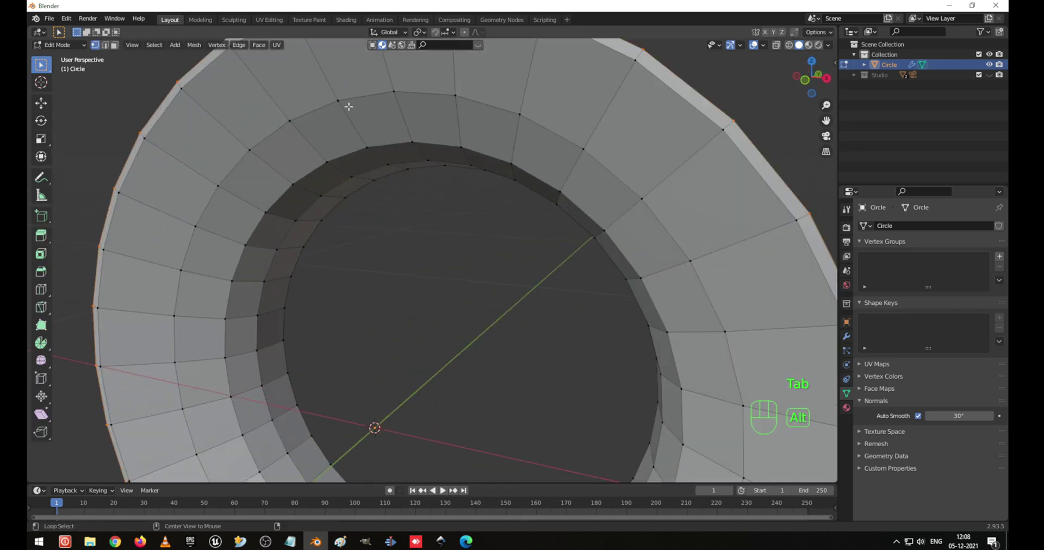
alt+middle_drag(364, 208, 369, 239)
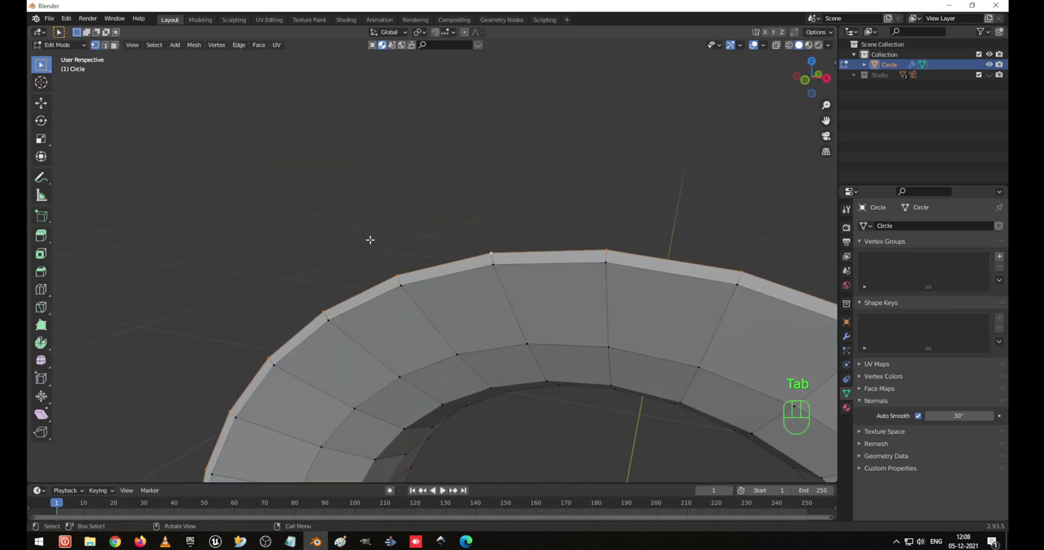
scroll(369, 240, up, 1)
key(s)
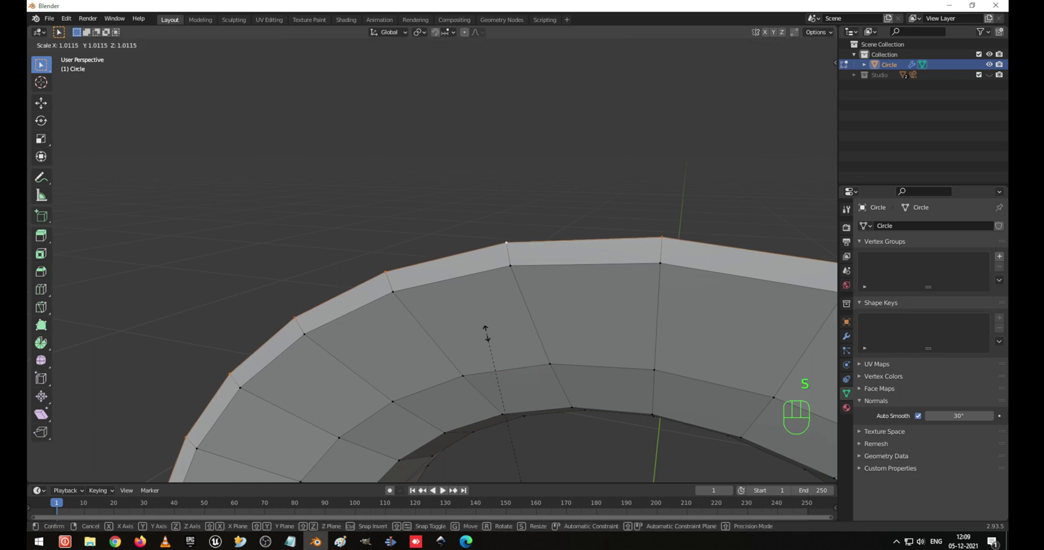
click(484, 329)
Bevel the edge loop at the lip's inner border with one segment about 0.57 cm wide, and return to Object Mode
key(2)
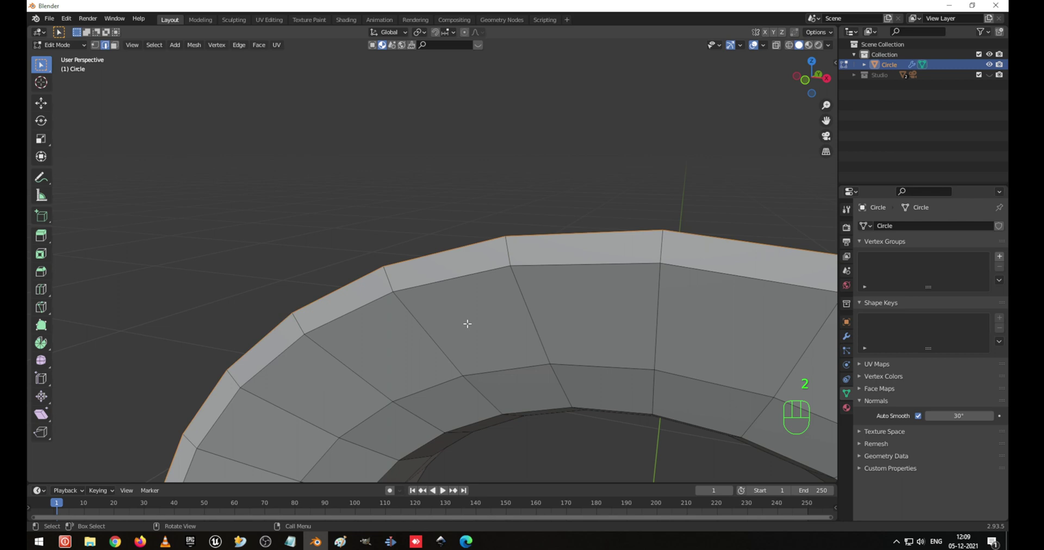
alt+click(379, 291)
key(ctrl+b)
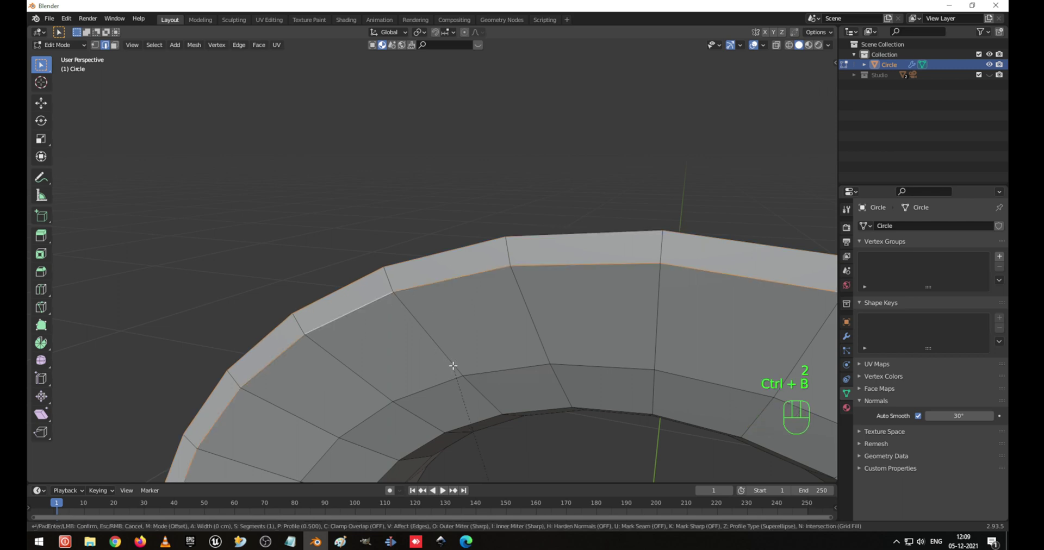
click(454, 357)
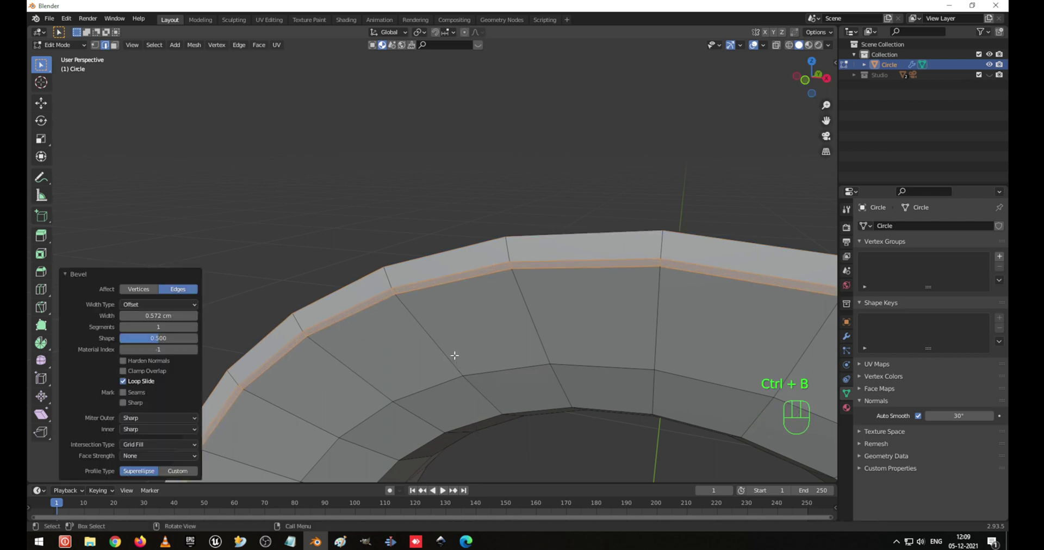
key(Tab)
scroll(455, 357, down, 5)
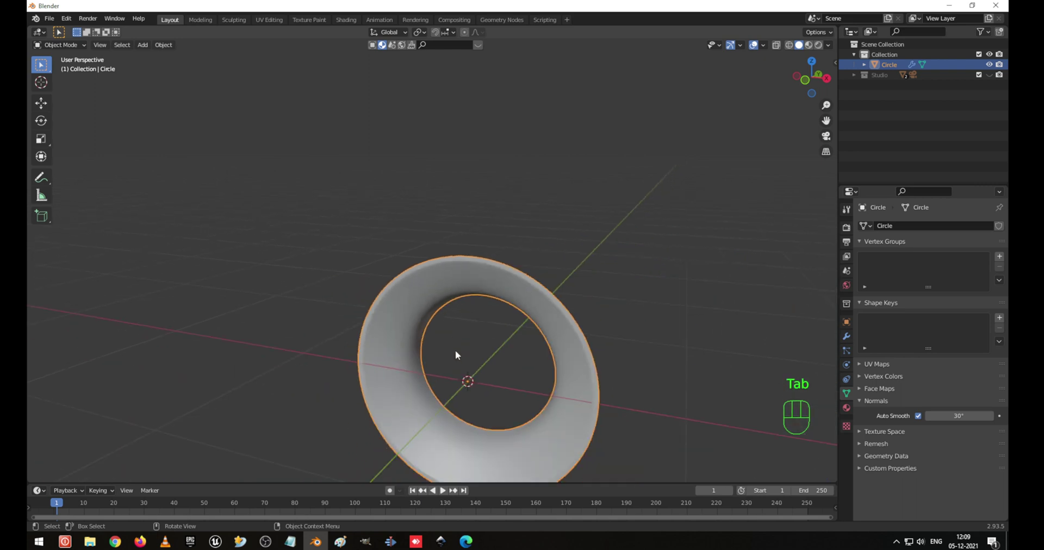
Mark a seam along the cross-section edge loop at the uppermost point of the ring
middle_drag(455, 351, 501, 343)
scroll(508, 346, up, 4)
key(Tab)
shift+middle_drag(529, 398, 376, 337)
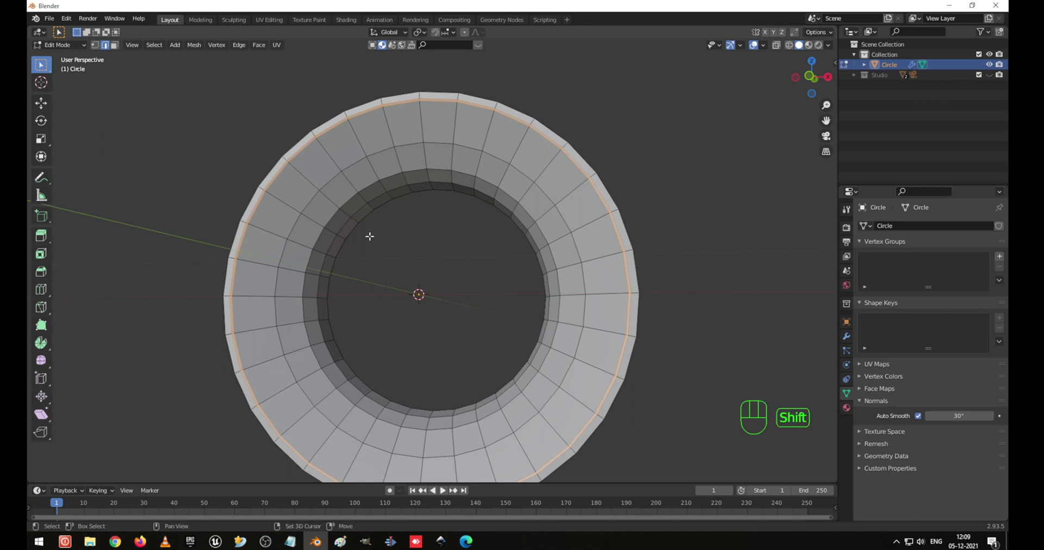
shift+middle_drag(368, 236, 405, 250)
middle_drag(473, 249, 493, 255)
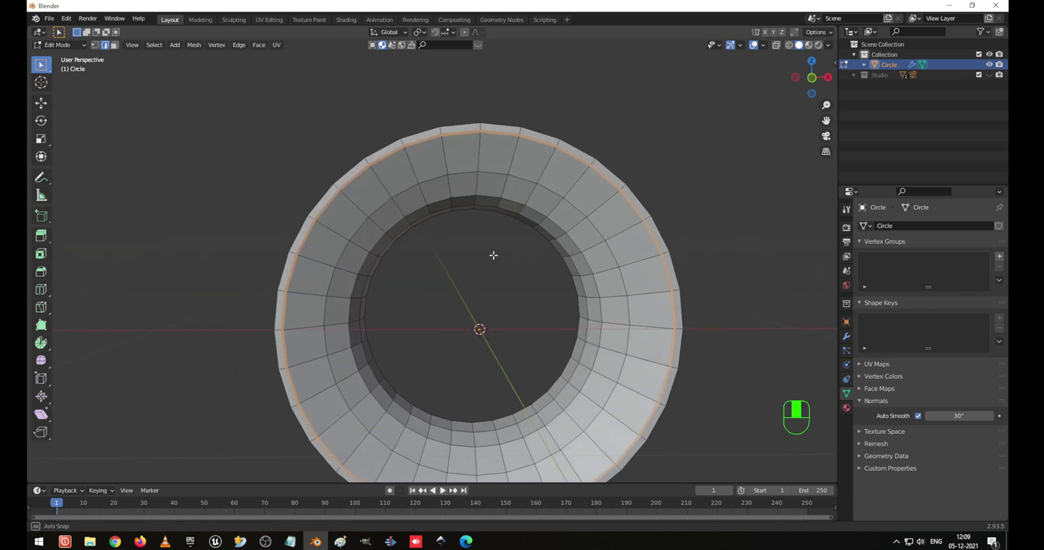
key(Tab)
mouse_move(562, 255)
middle_down()
mouse_move(467, 271)
mouse_move(546, 263)
mouse_move(546, 252)
middle_up()
key(Tab)
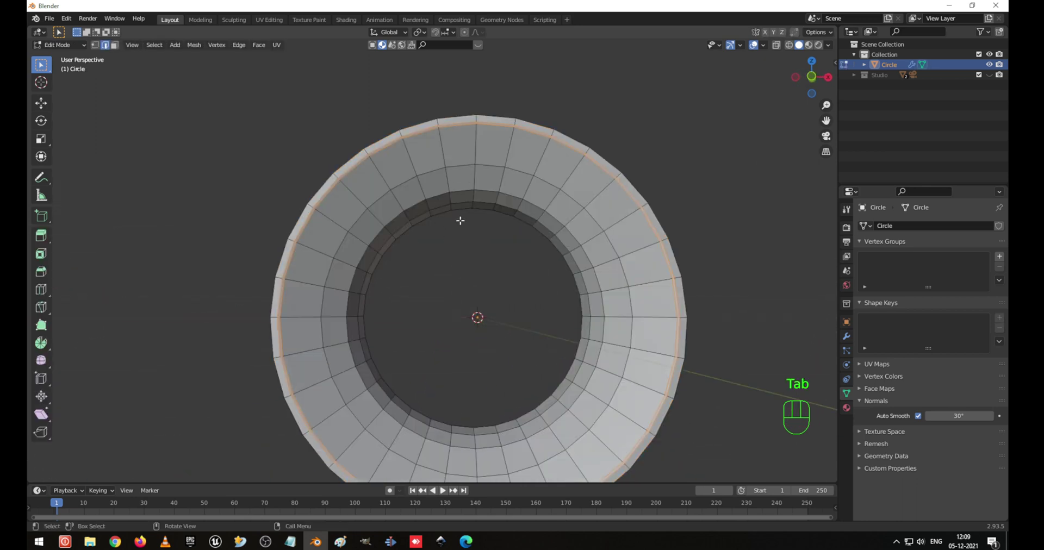
key(2)
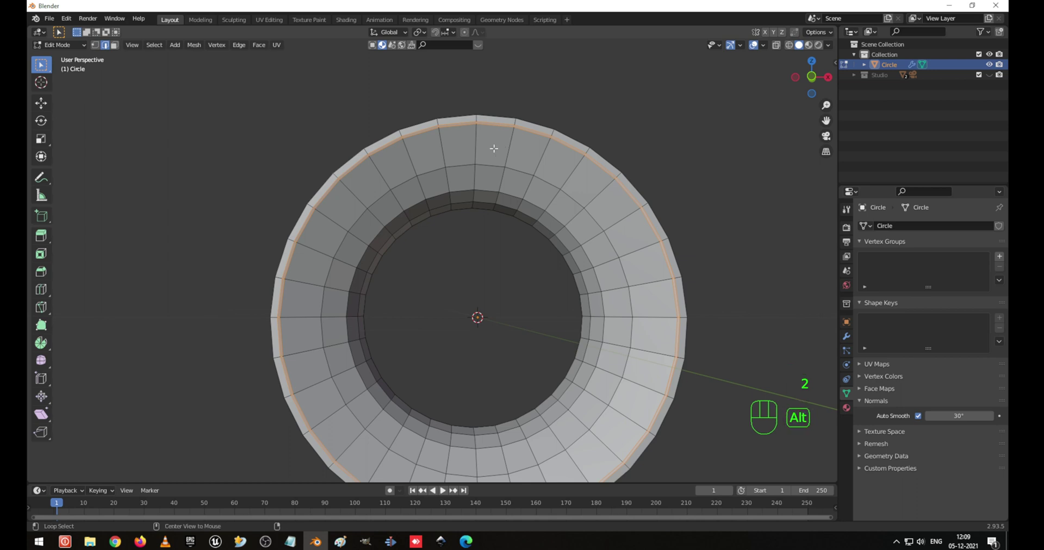
alt+click(478, 143)
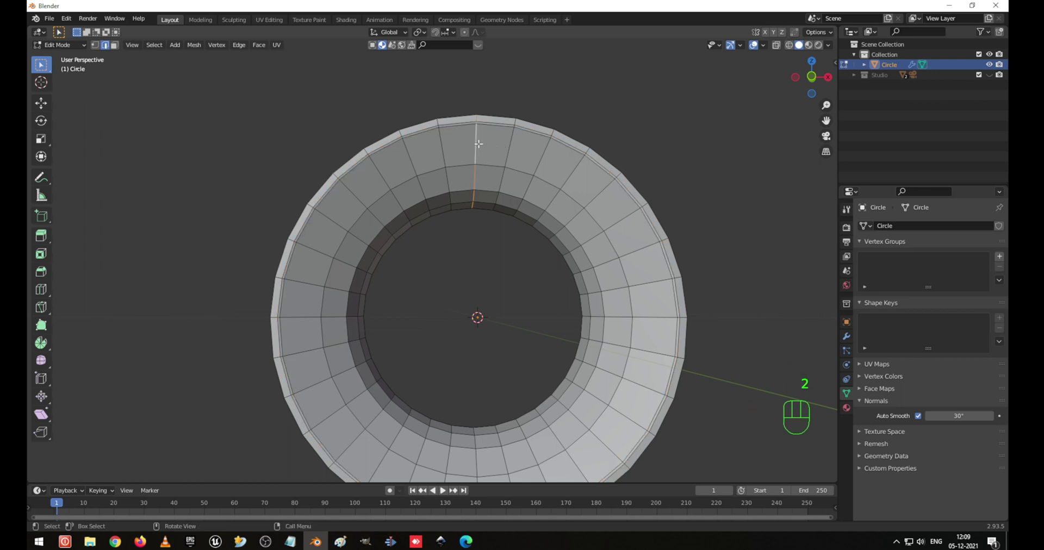
key(F5)
Look at the shortcut and favorites options of the Mark Seam command
right_click(488, 188)
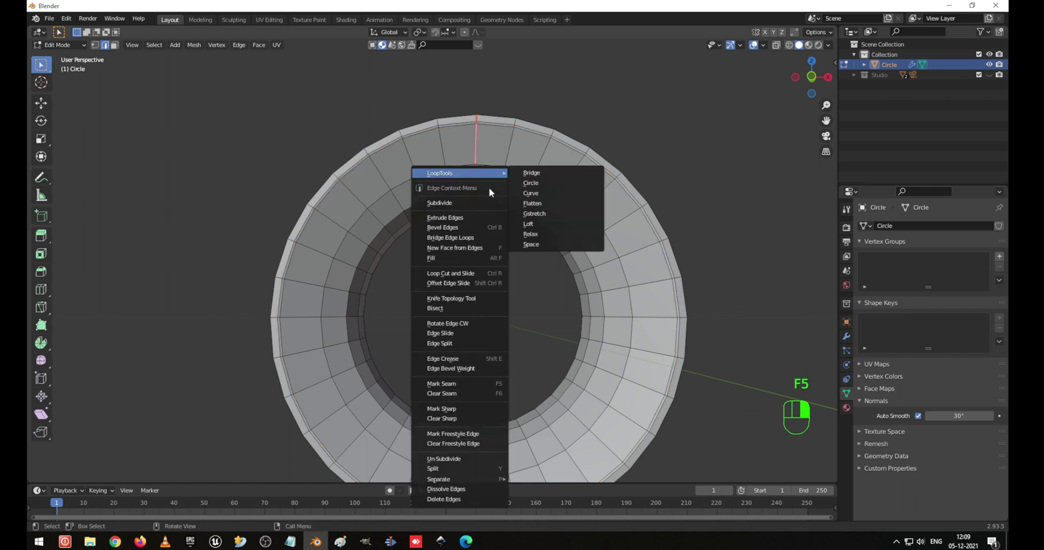
right_click(474, 383)
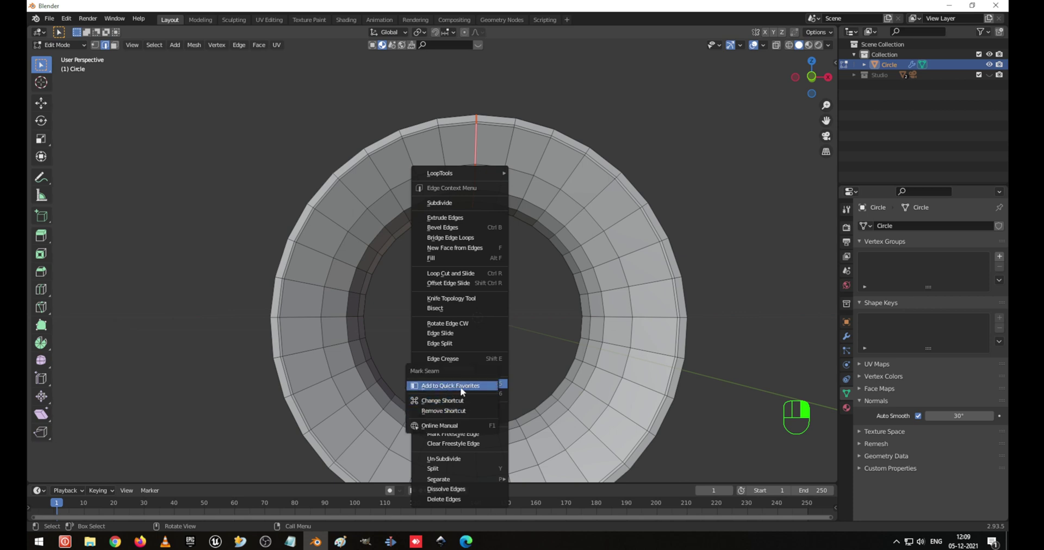
click(474, 387)
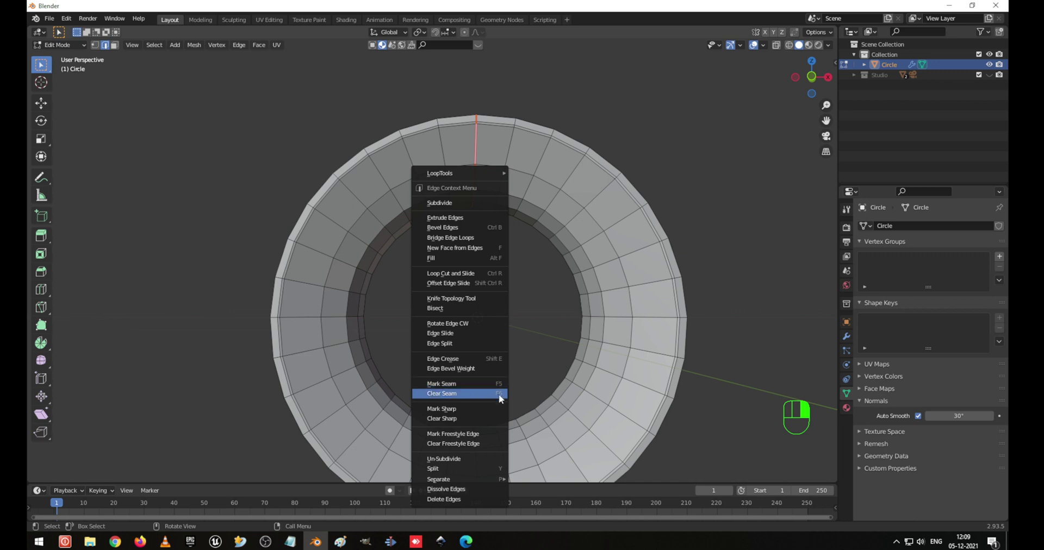
In the UV Editing workspace, select the whole ring mesh and unwrap it along the marked seam
middle_drag(538, 287, 484, 246)
key(Tab)
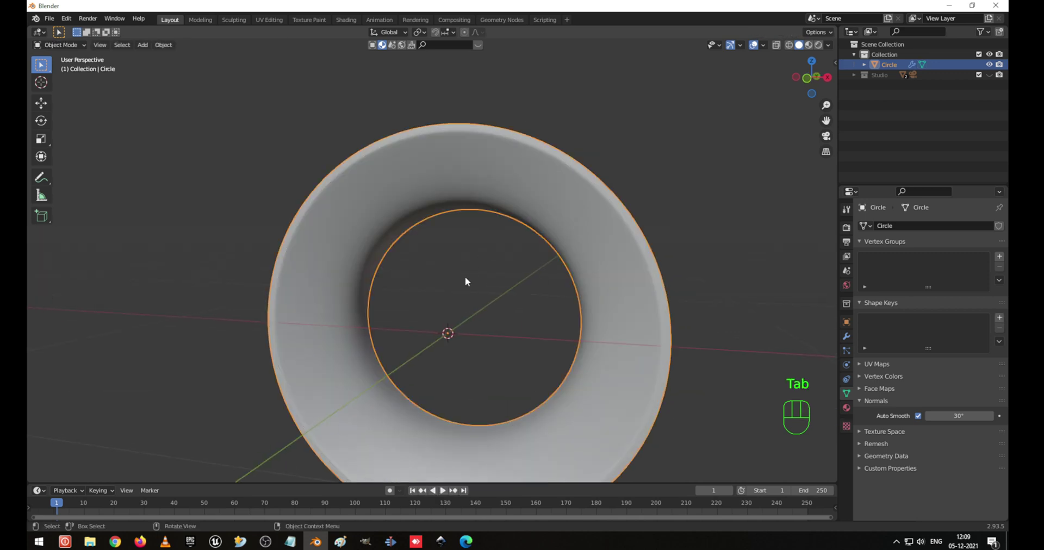
middle_drag(466, 279, 485, 306)
key(Tab)
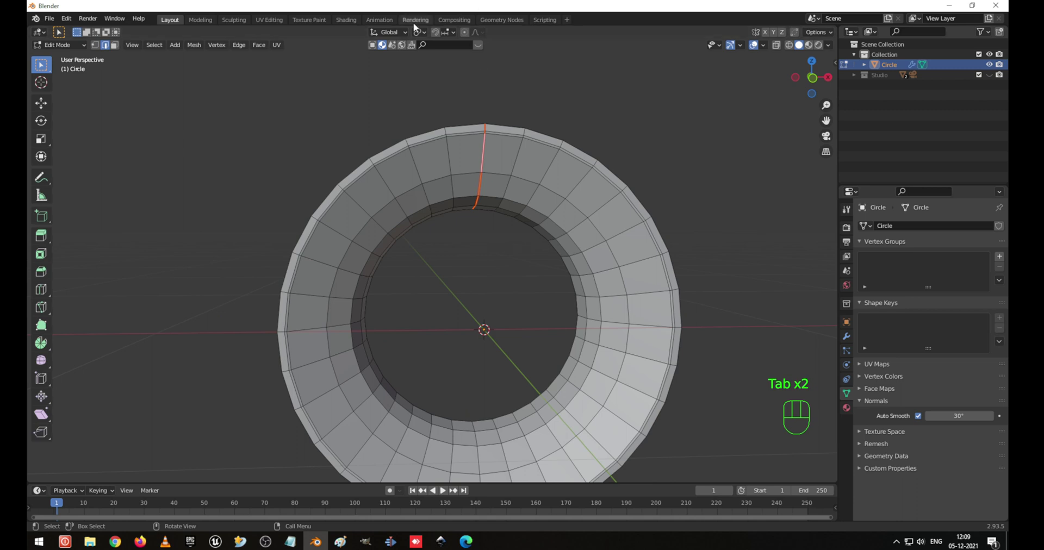
click(269, 19)
scroll(601, 270, down, 1)
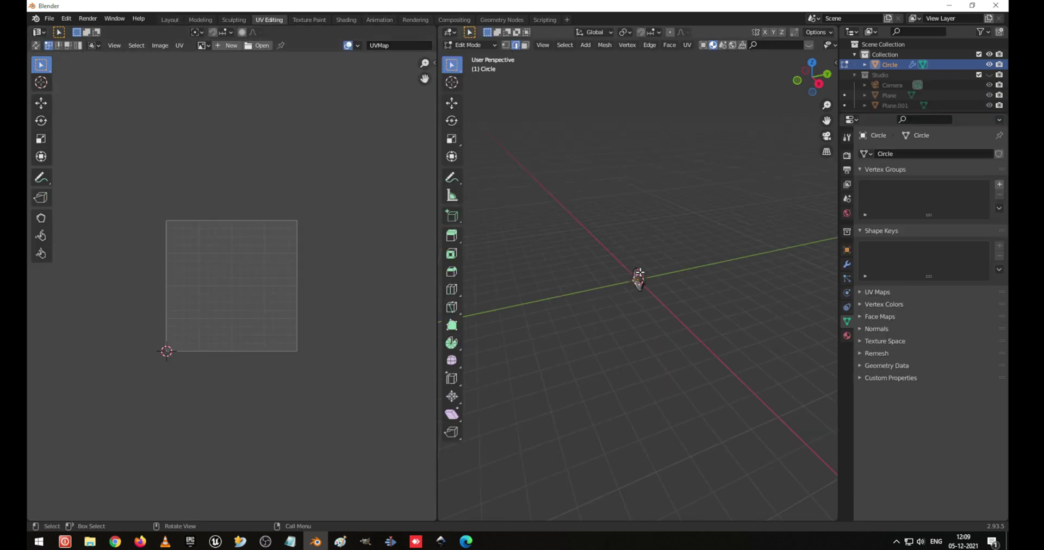
scroll(601, 270, up, 10)
middle_drag(601, 270, 629, 282)
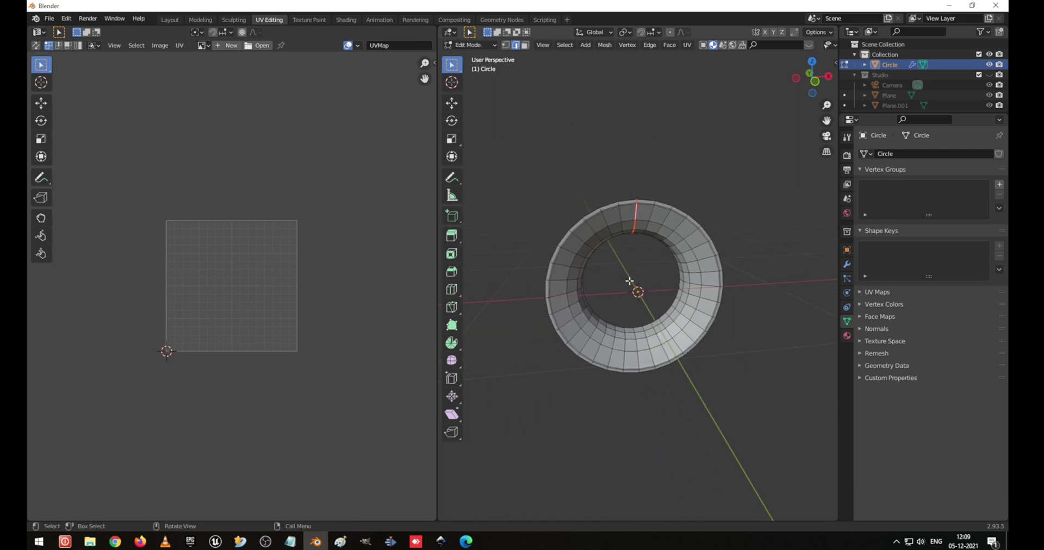
scroll(629, 282, up, 1)
key(Tab)
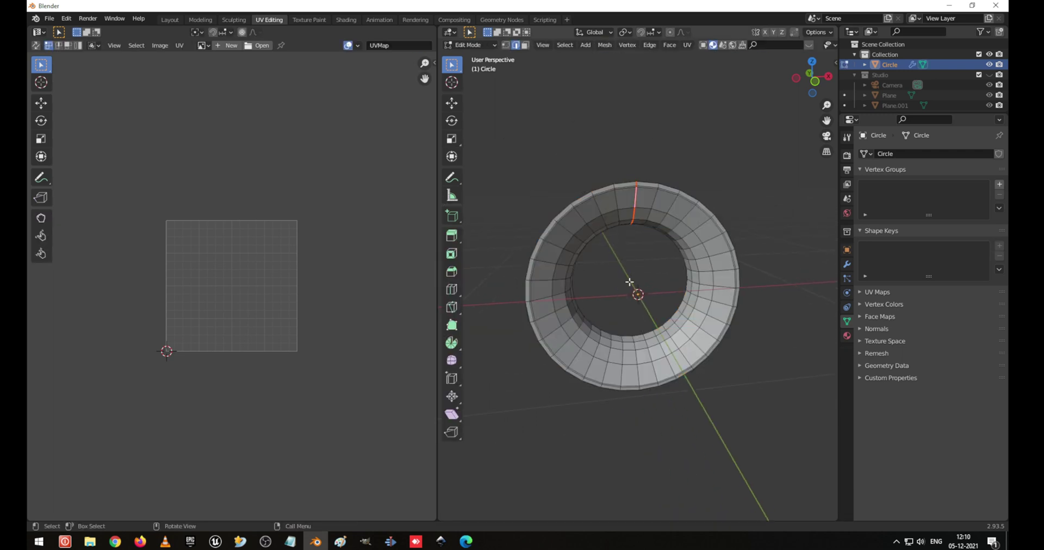
key(u)
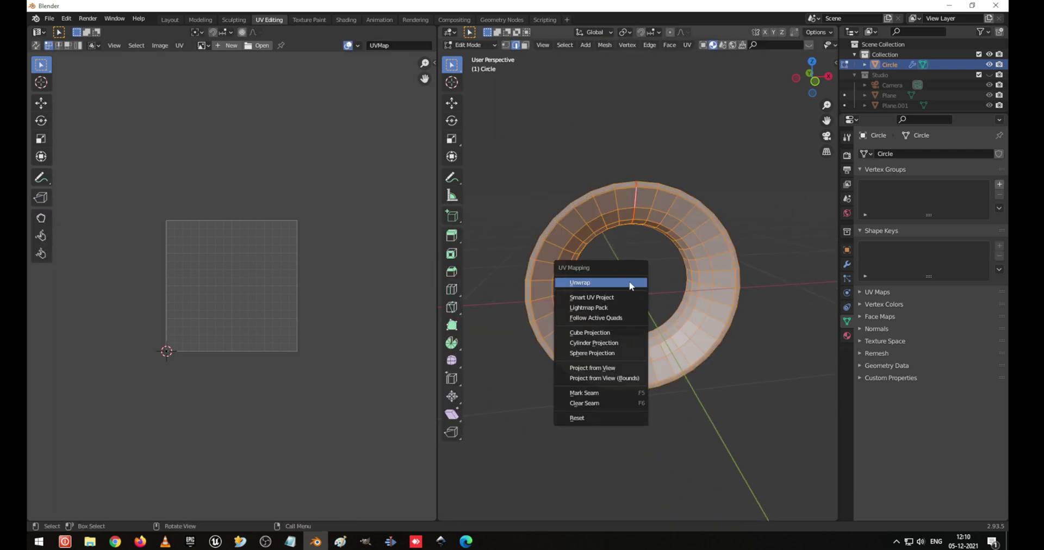
click(630, 283)
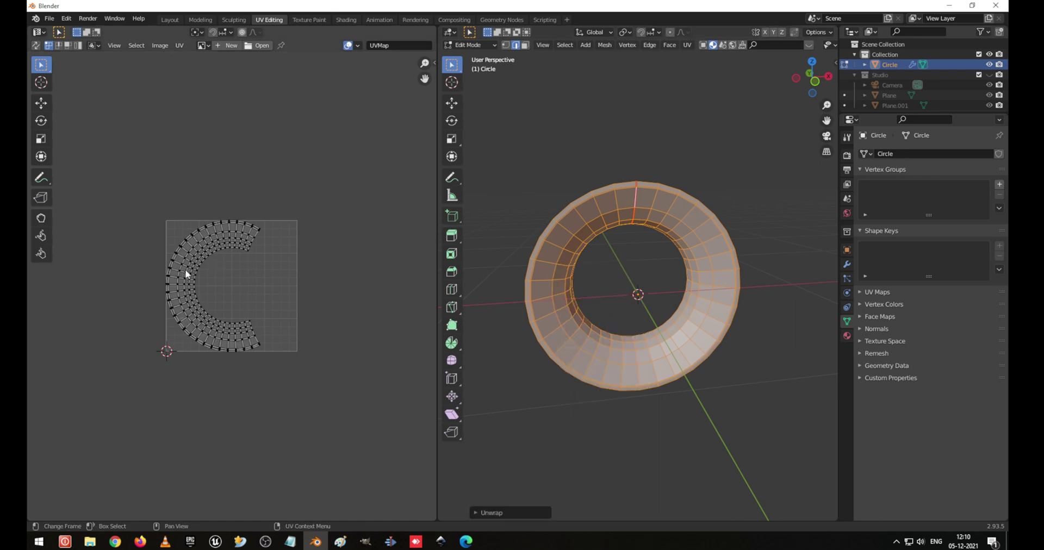
Select the upper edge of a wide quad in the middle of the C-shaped UV island
scroll(179, 293, up, 7)
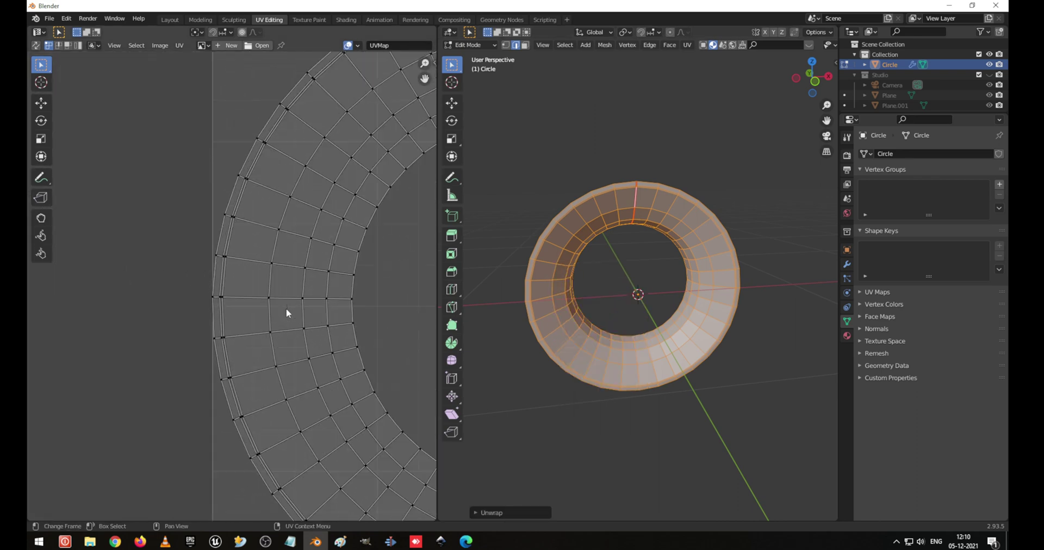
scroll(286, 308, down, 5)
scroll(230, 286, up, 6)
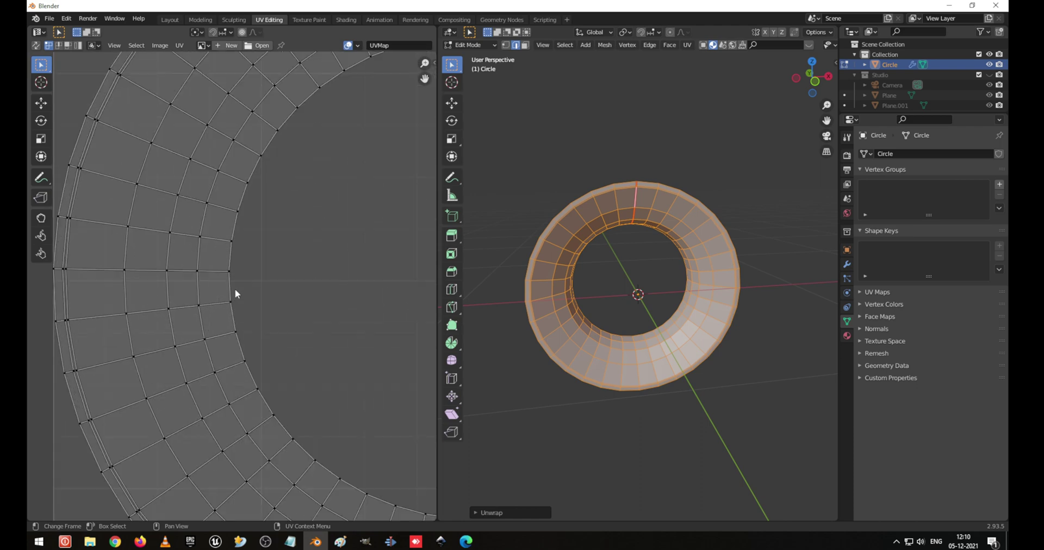
scroll(145, 289, down, 2)
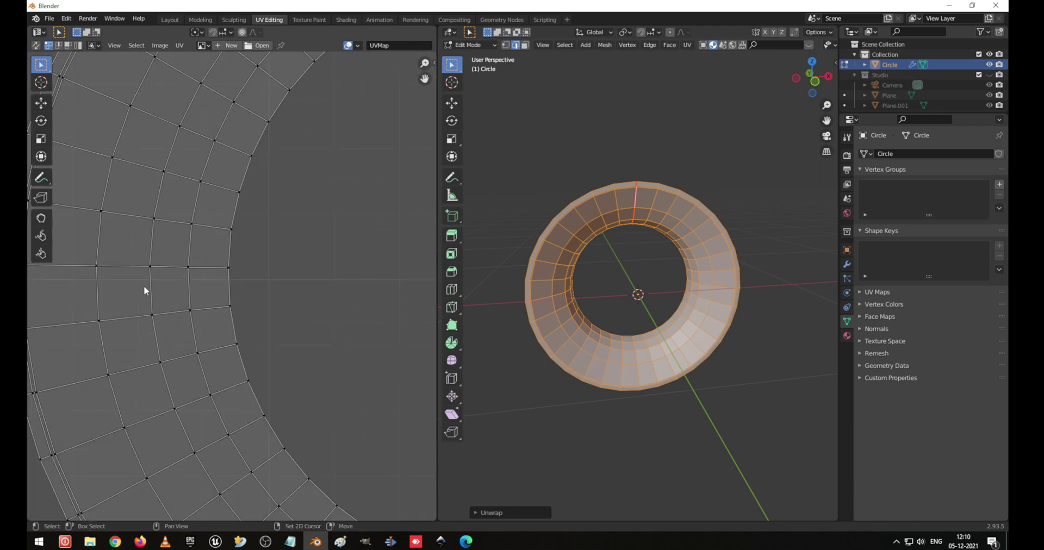
scroll(163, 291, up, 4)
click(190, 282)
drag(182, 268, 276, 295)
key(s)
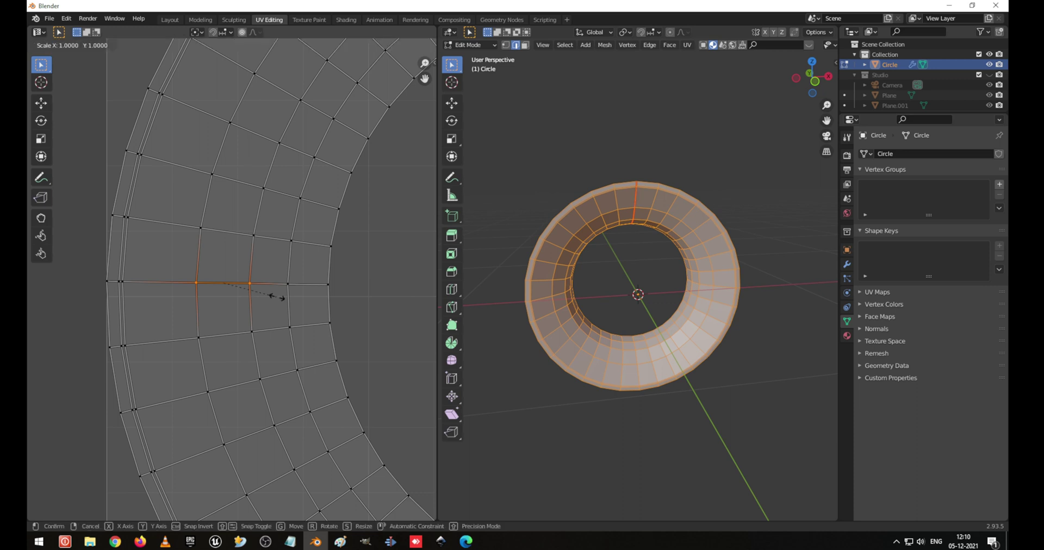
key(0)
key(x)
key(0)
key(Escape)
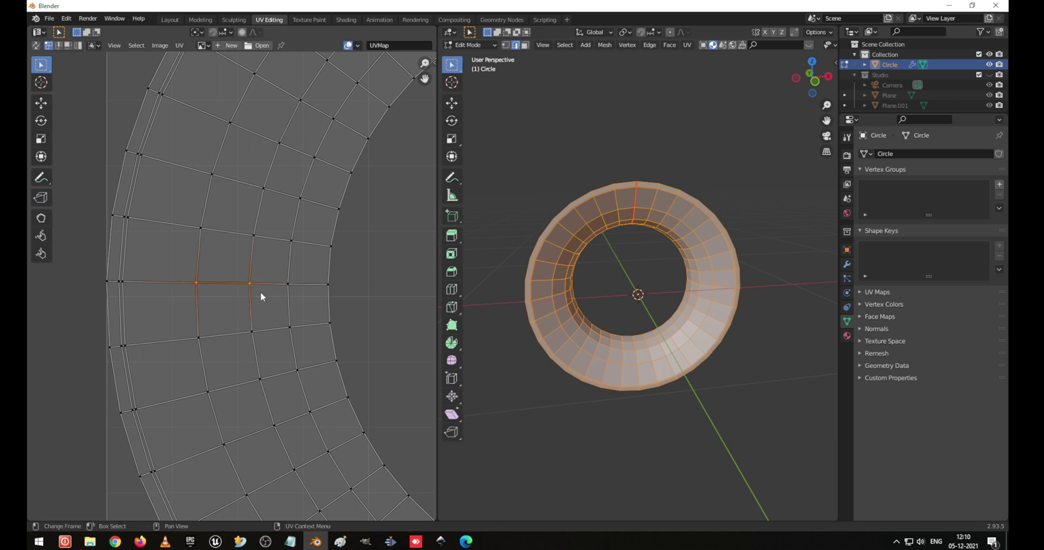
key(s)
key(x)
key(0)
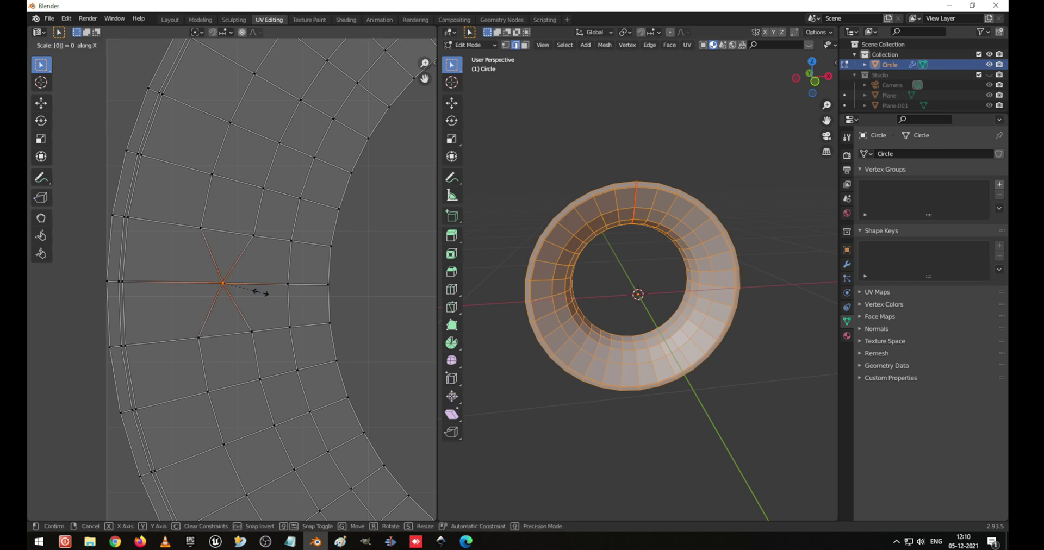
key(Escape)
Level the selected upper UV edge horizontally by scaling it to 0 along Y
key(s)
key(x)
key(0)
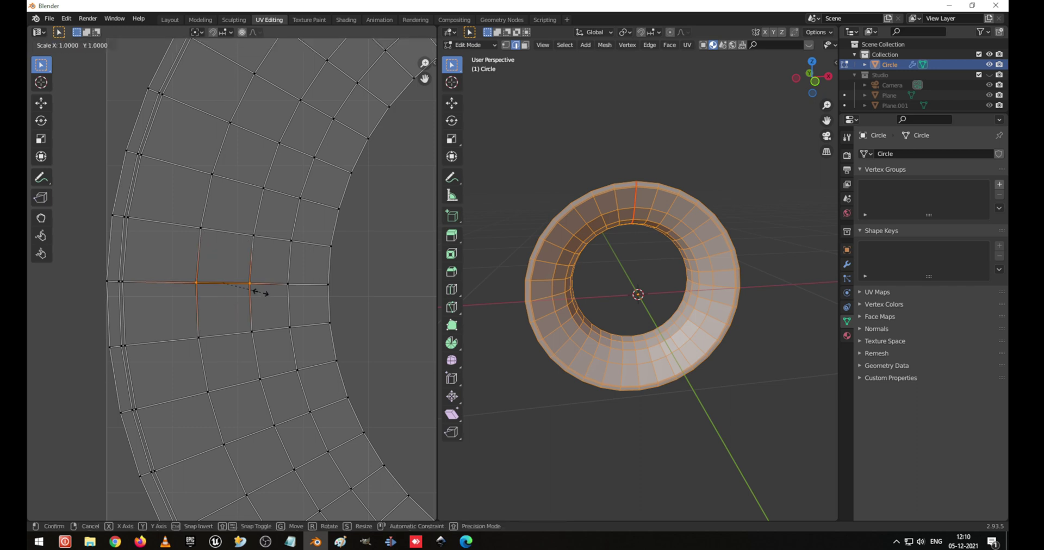
key(BackSpace)
key(Return)
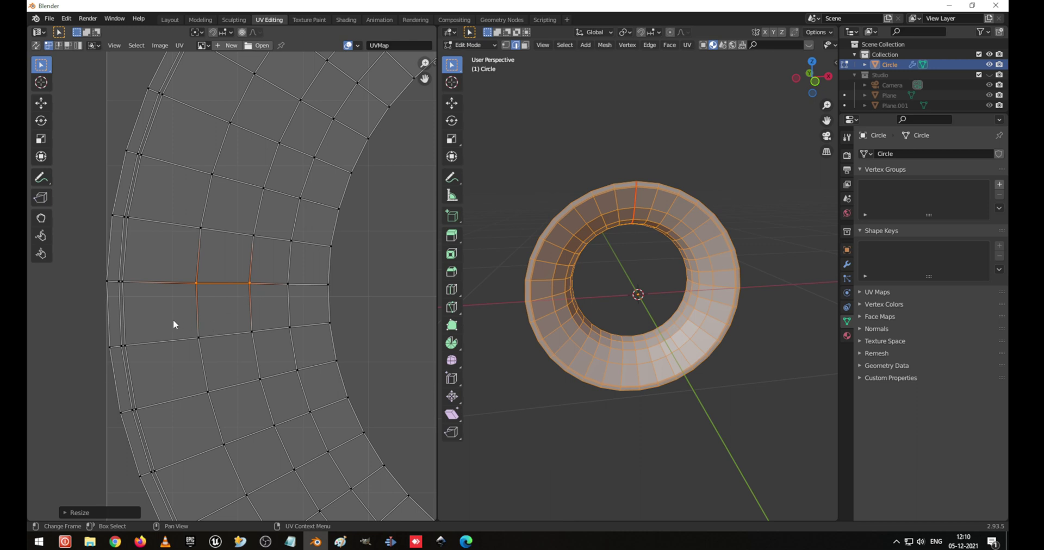
Level the same quad's lower UV edge by scaling its two vertices to 0 along Y
drag(174, 320, 277, 347)
key(s)
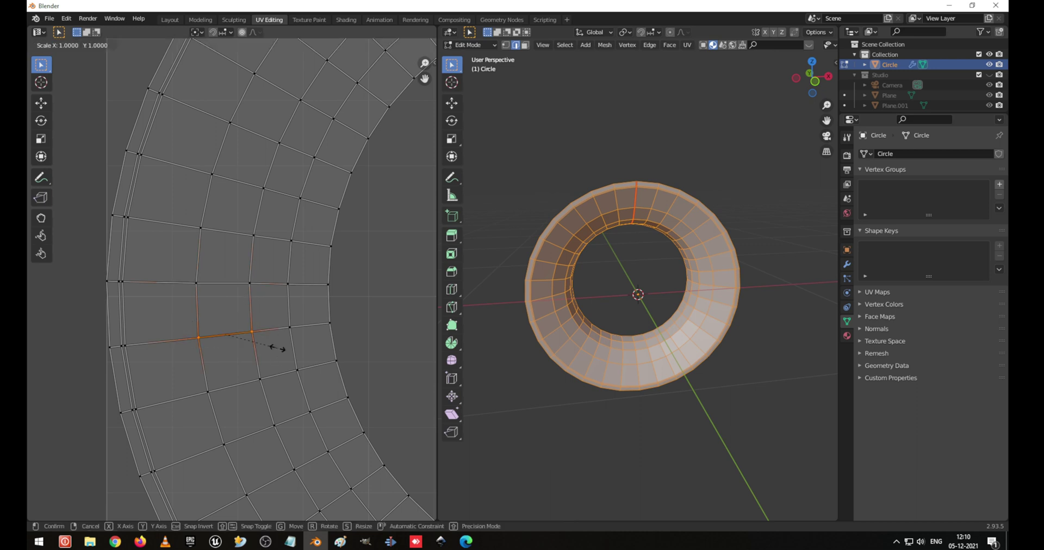
key(y)
key(0)
key(Return)
Straighten the quad's left UV edge vertically by scaling its two vertices to 0 along X
drag(168, 243, 201, 336)
key(s)
key(x)
key(0)
key(Return)
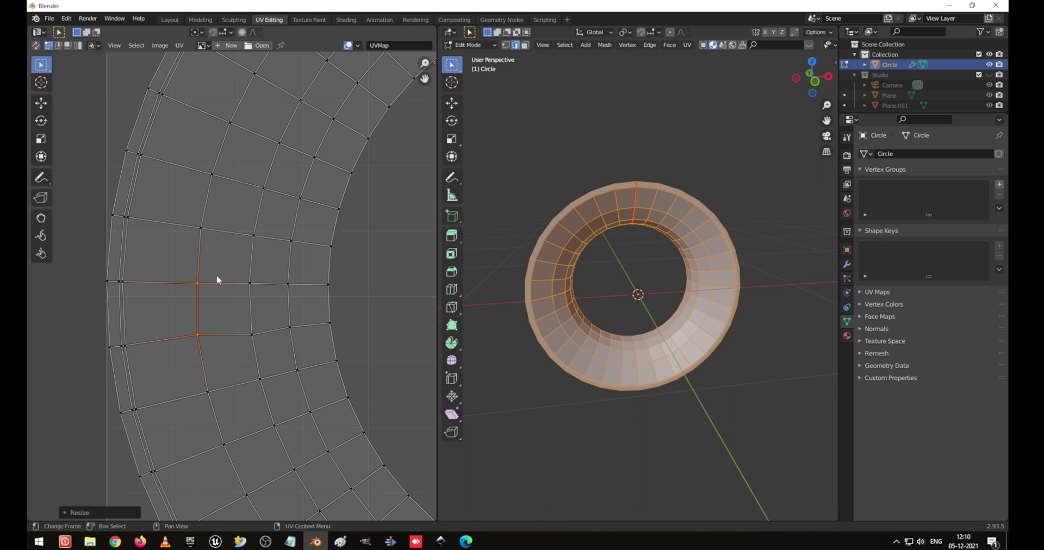
Straighten the quad's right UV edge vertically by scaling its two vertices to 0 along X
drag(224, 263, 262, 351)
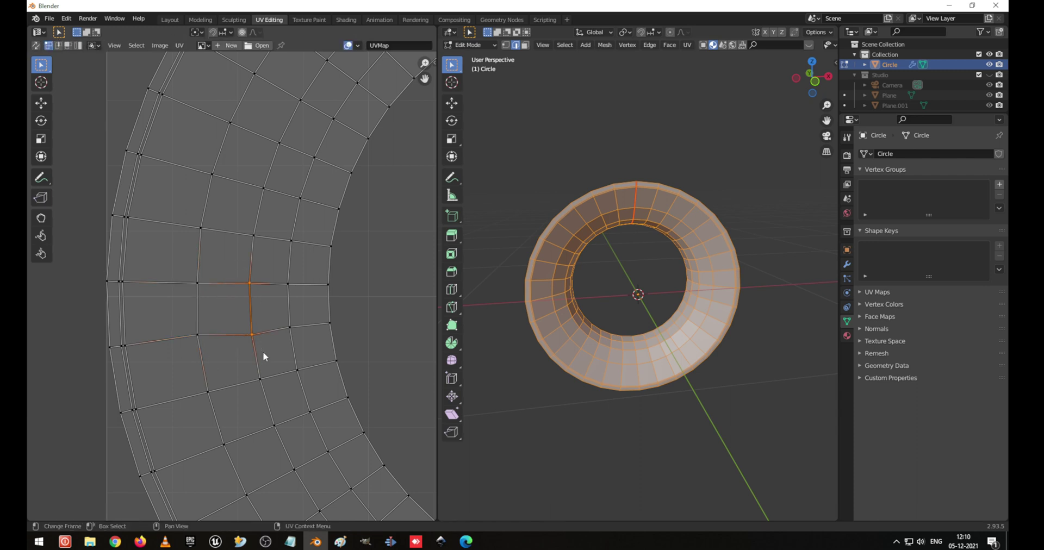
key(s)
key(x)
key(0)
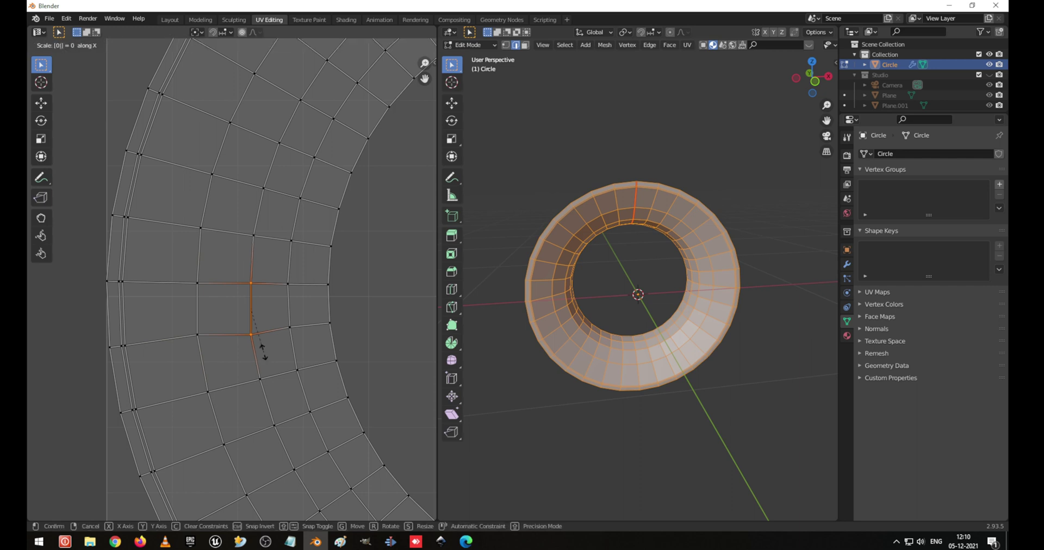
key(Return)
Make the straightened quad the active UV face, select the rest of the island, and lay it out with Follow Active Quads
scroll(217, 318, up, 1)
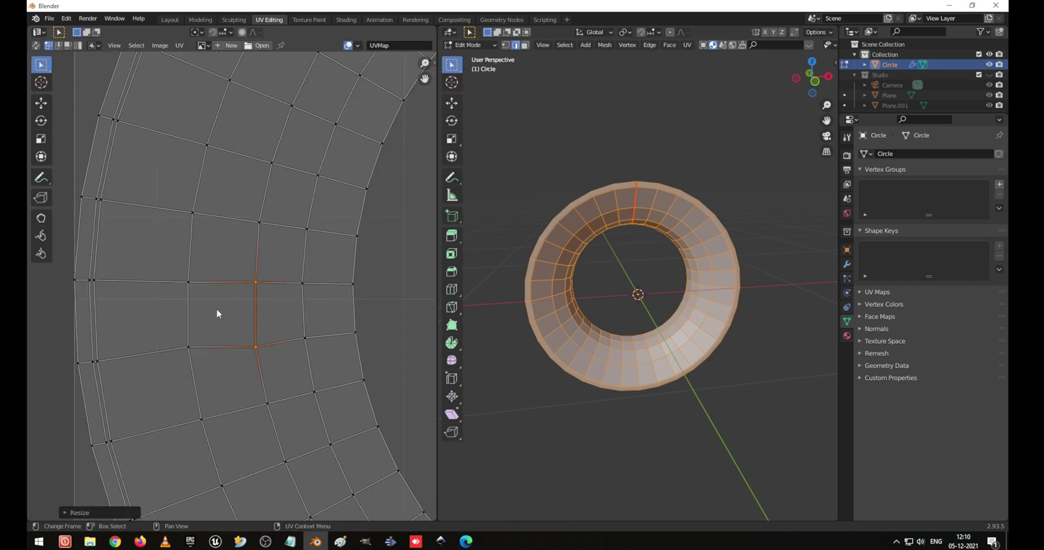
key(3)
click(217, 309)
scroll(228, 329, down, 1)
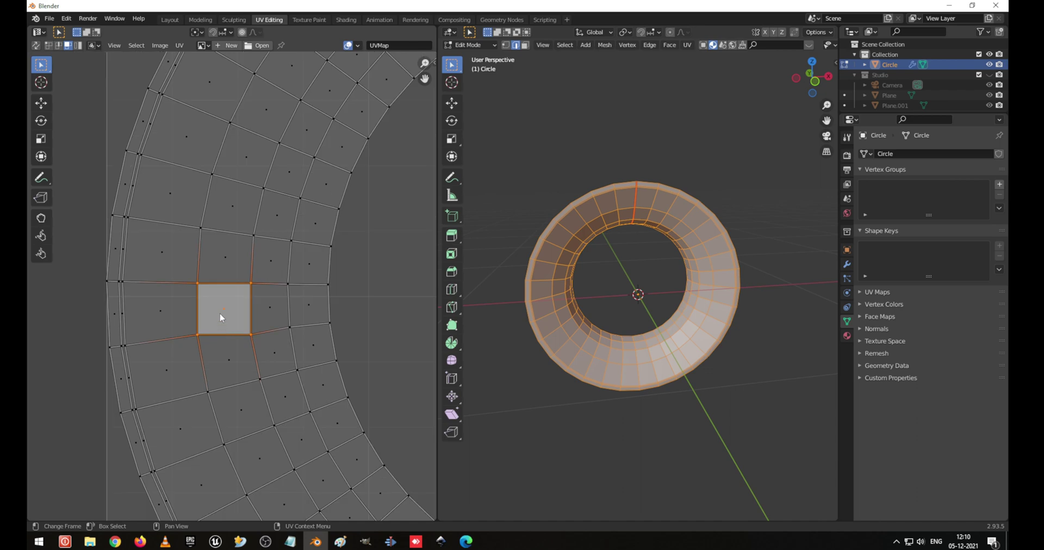
scroll(221, 318, down, 6)
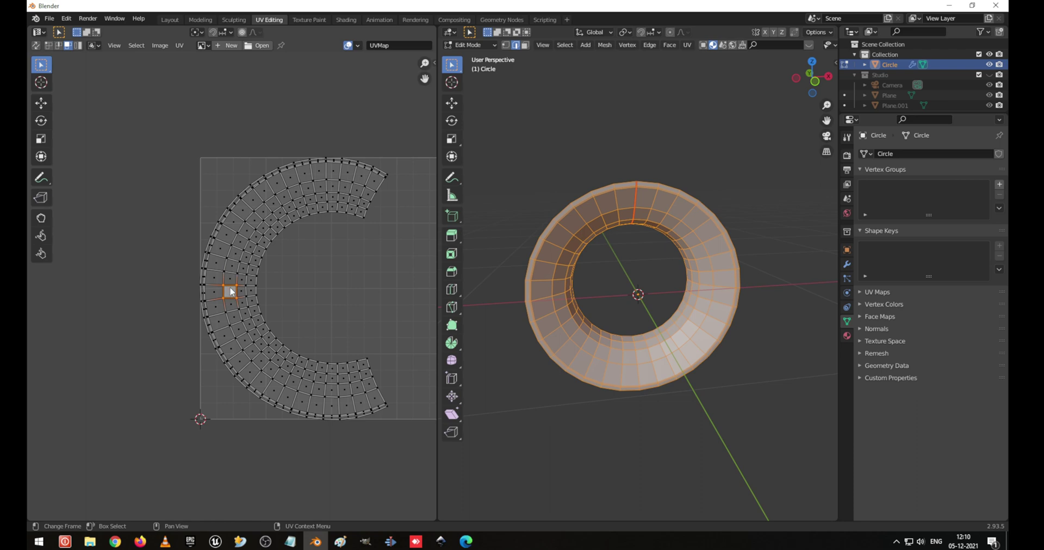
scroll(231, 292, up, 4)
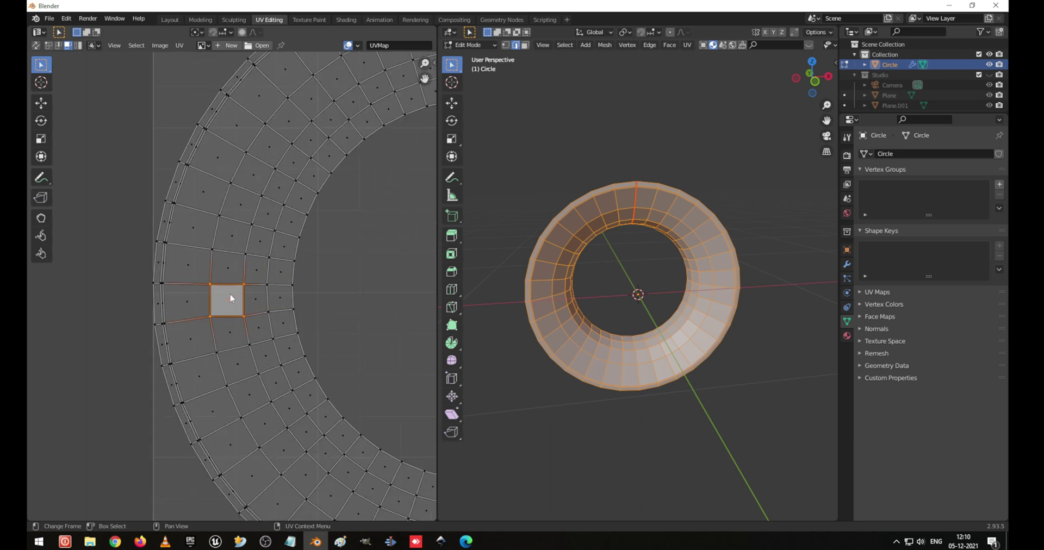
scroll(232, 311, down, 4)
key(ctrl+i)
scroll(231, 311, up, 5)
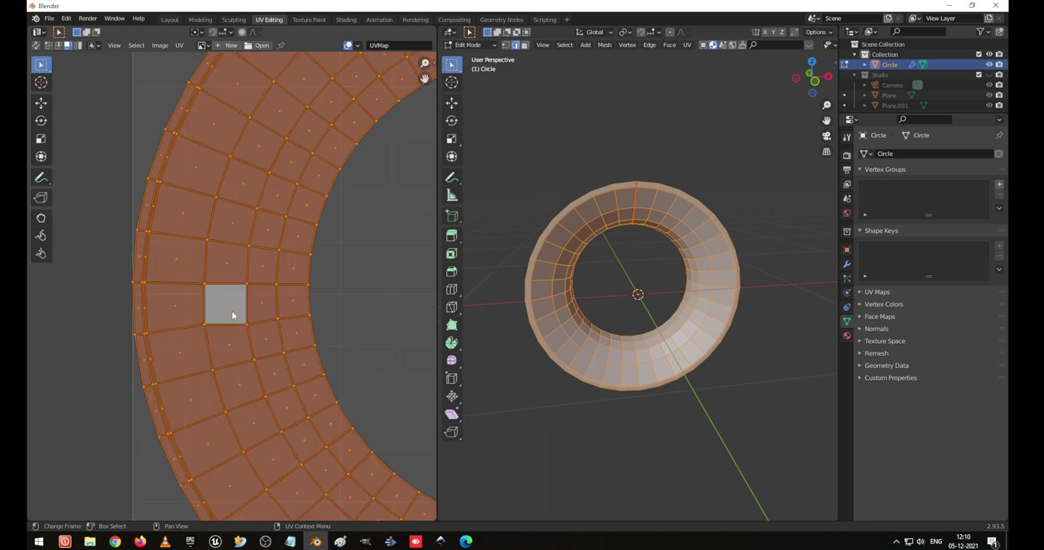
scroll(232, 311, down, 4)
right_click(296, 273)
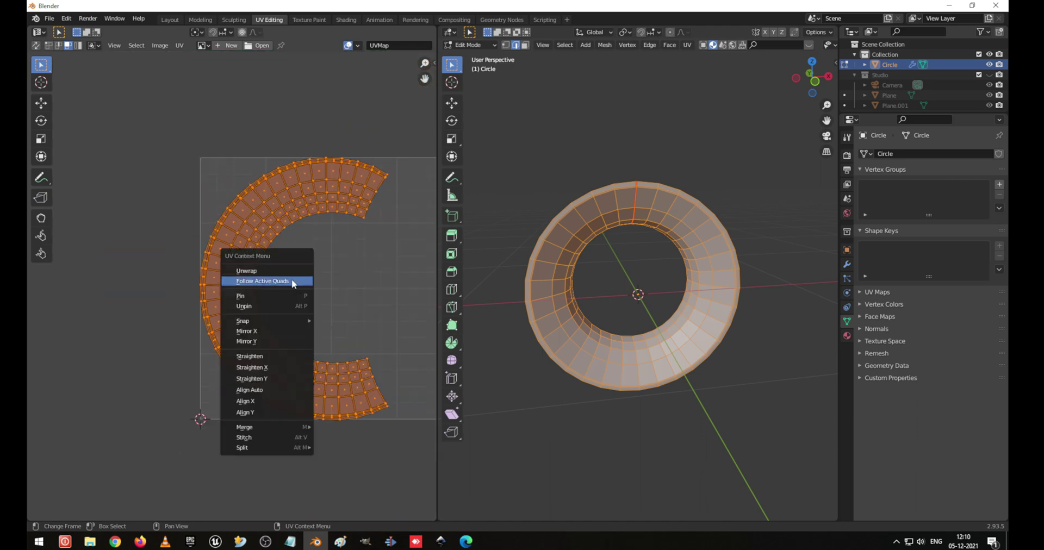
click(291, 280)
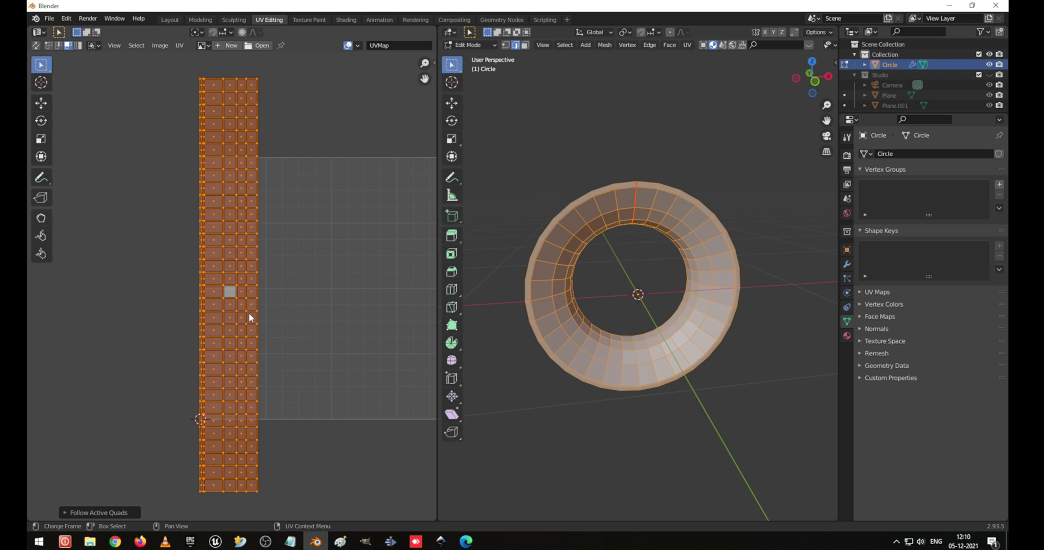
click(263, 331)
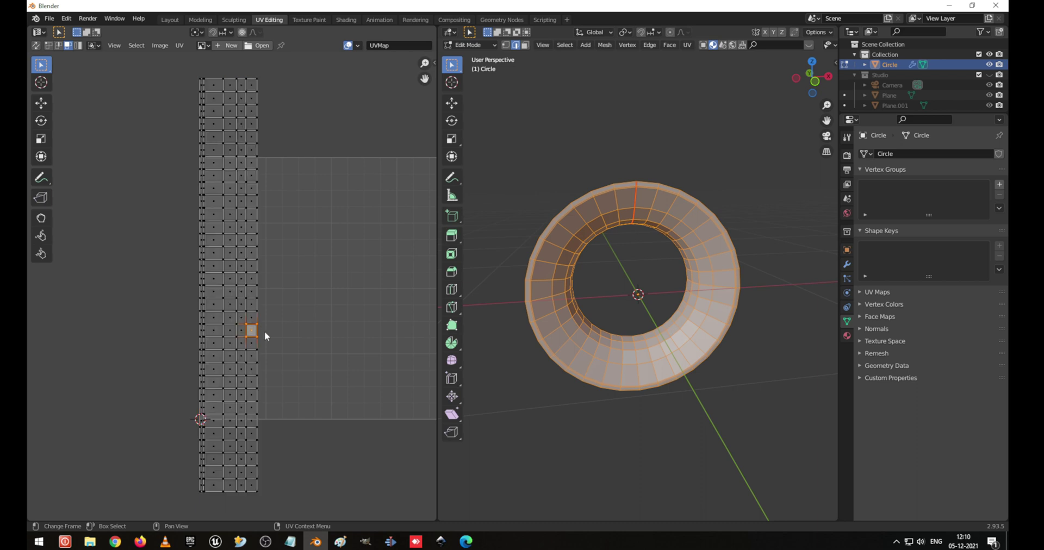
Scale down the whole UV strip and move it to fit inside the UV tile along its left edge
click(215, 253)
key(a)
key(s)
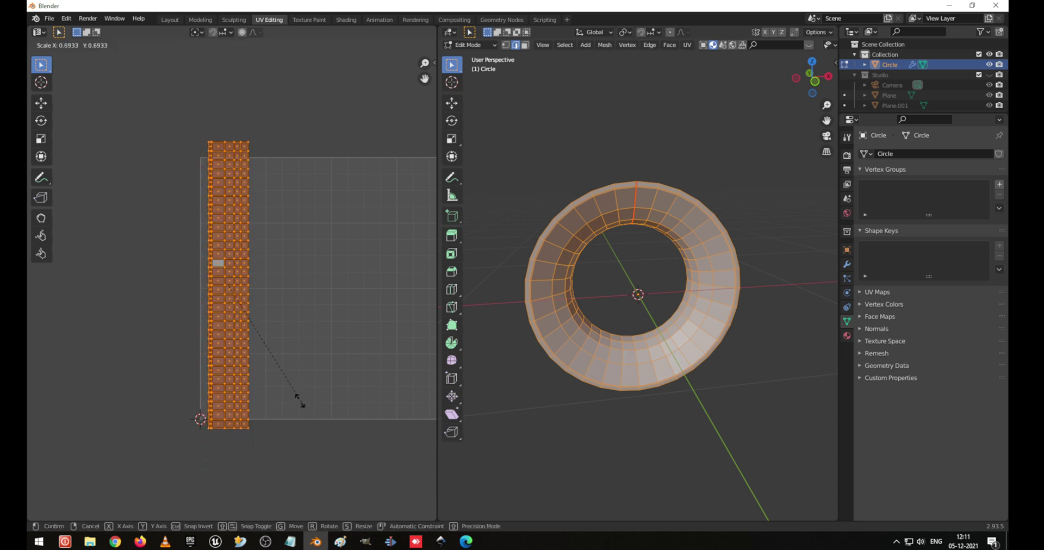
click(297, 386)
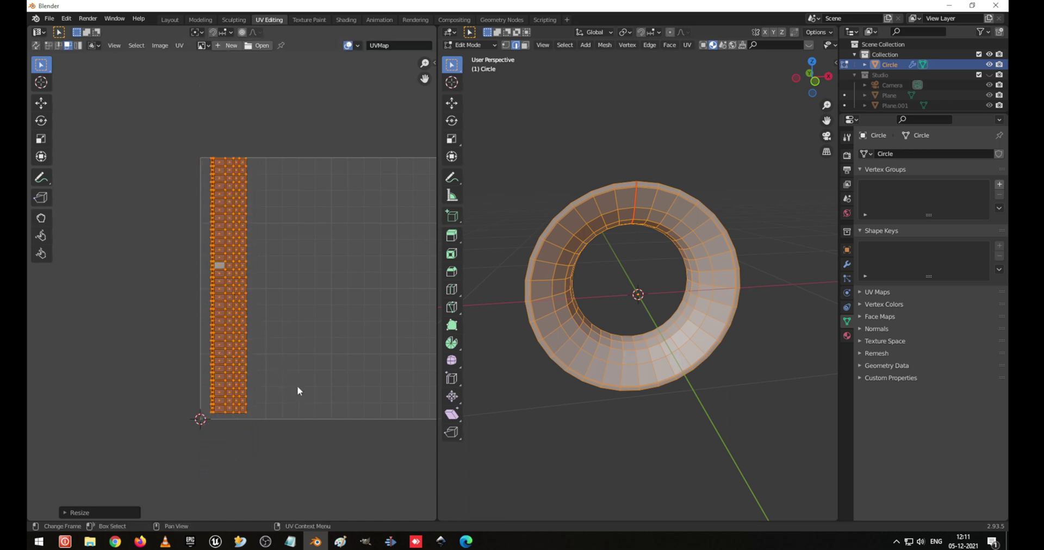
key(g)
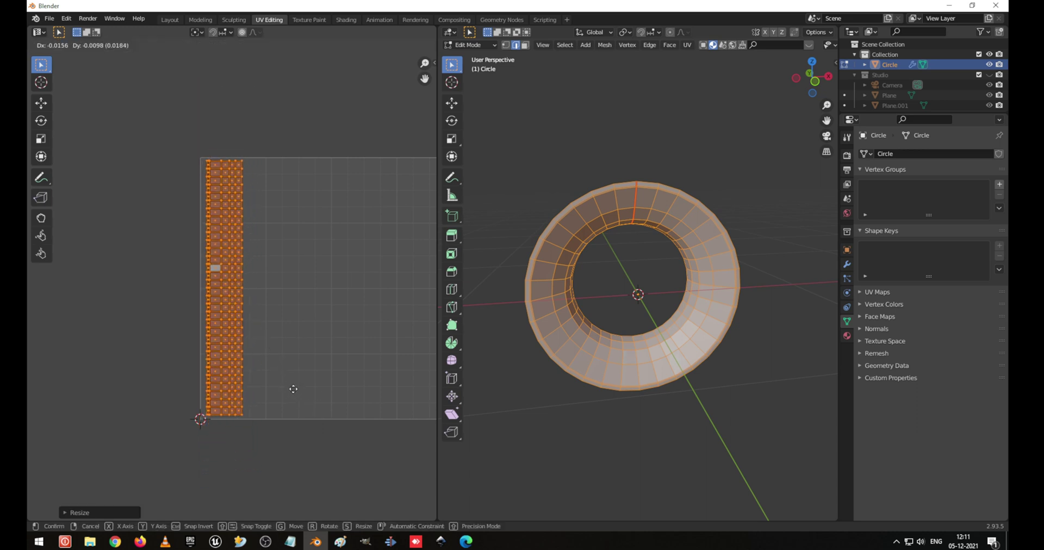
click(294, 389)
Save the project as FrontTyre.blend in the YBlenderFile folder
key(ctrl+s)
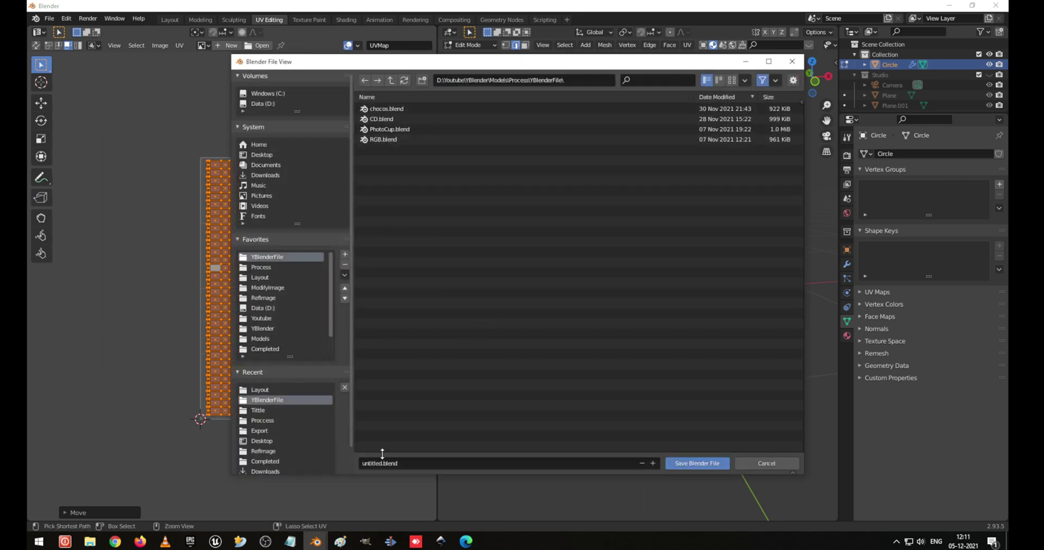
click(403, 464)
text(FrontTyp)
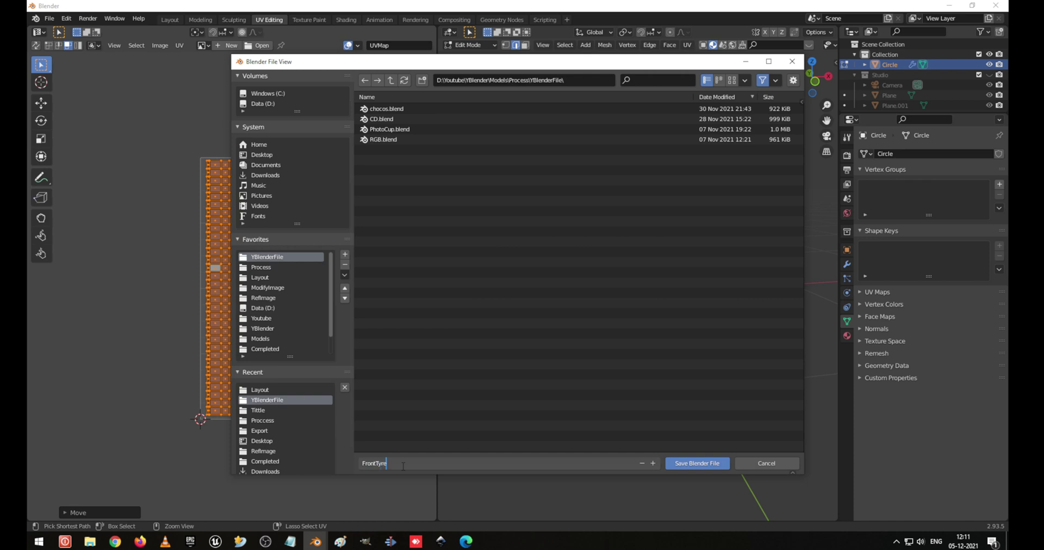
key(Return)
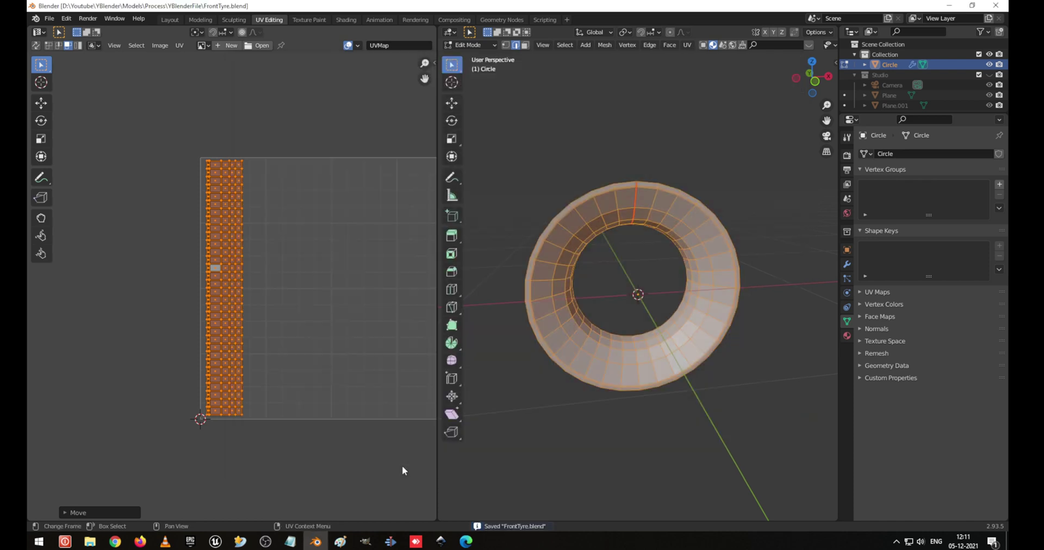
key(ctrl+shift+s)
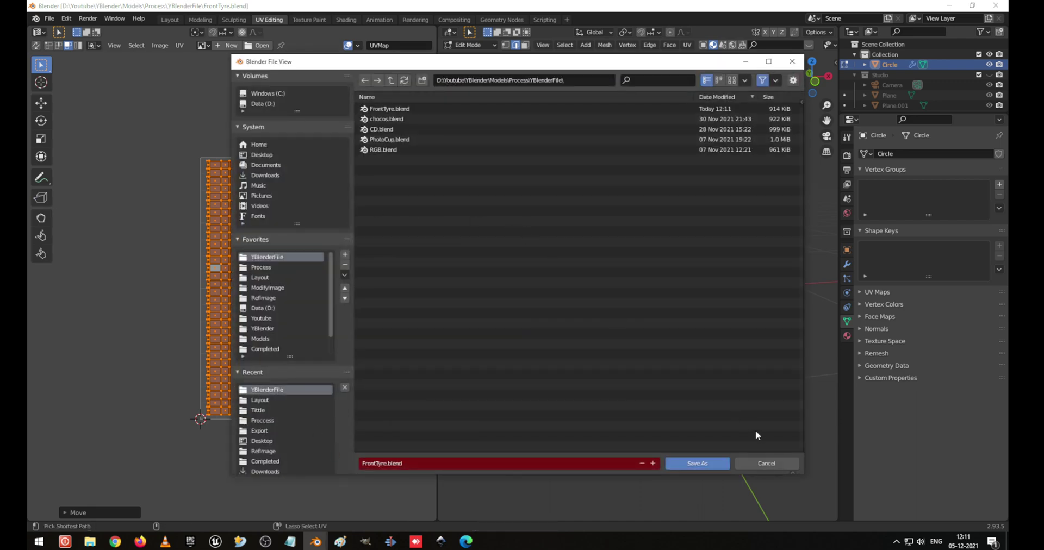
click(766, 463)
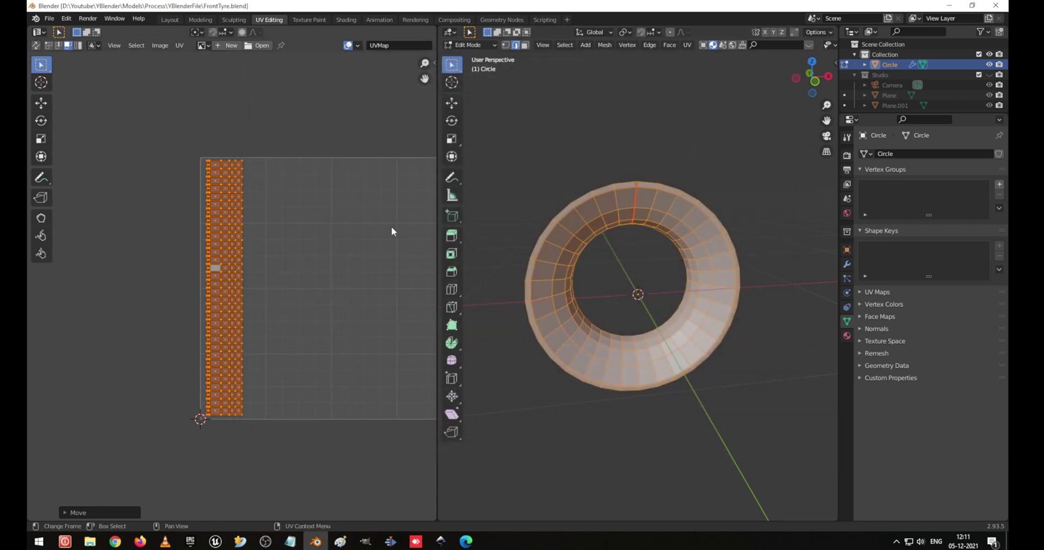
Return to the Layout workspace and enter Edit Mode on the flared ring
click(168, 20)
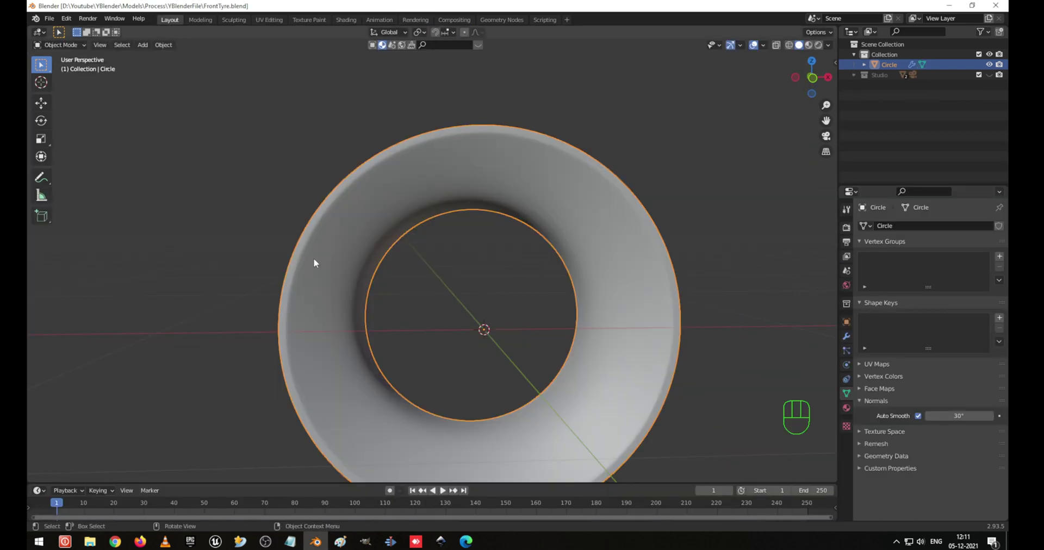
scroll(498, 366, up, 2)
shift+middle_drag(498, 367, 466, 287)
scroll(454, 291, down, 2)
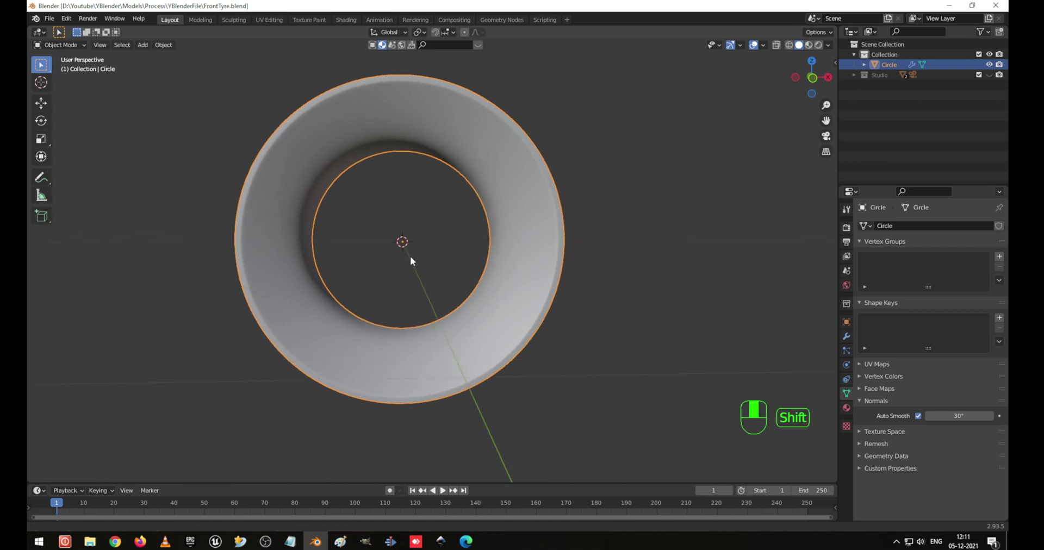
shift+middle_drag(410, 256, 535, 326)
scroll(446, 286, up, 2)
key(Tab)
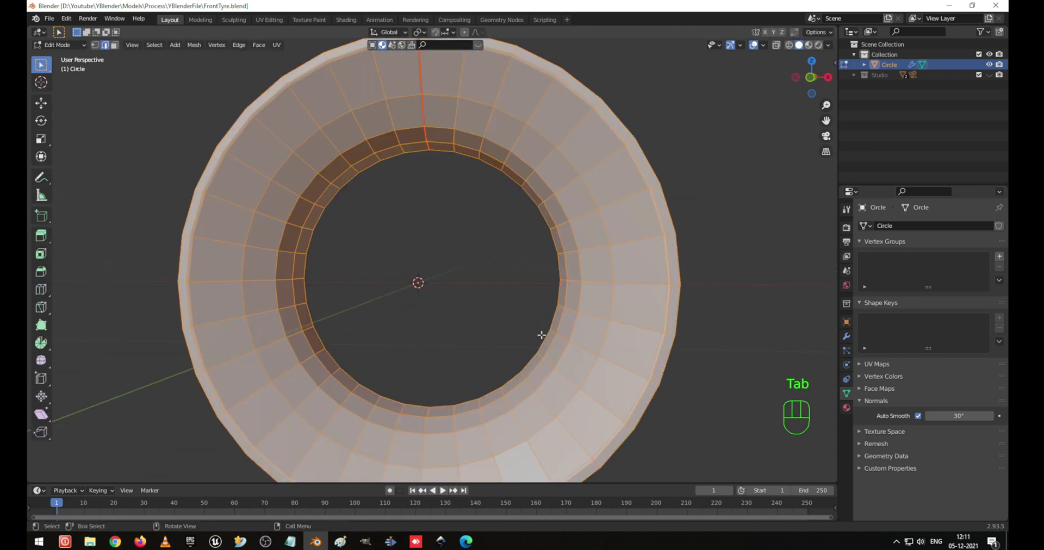
Select the edge loop around the ring's inner opening and duplicate it in place
click(484, 287)
key(2)
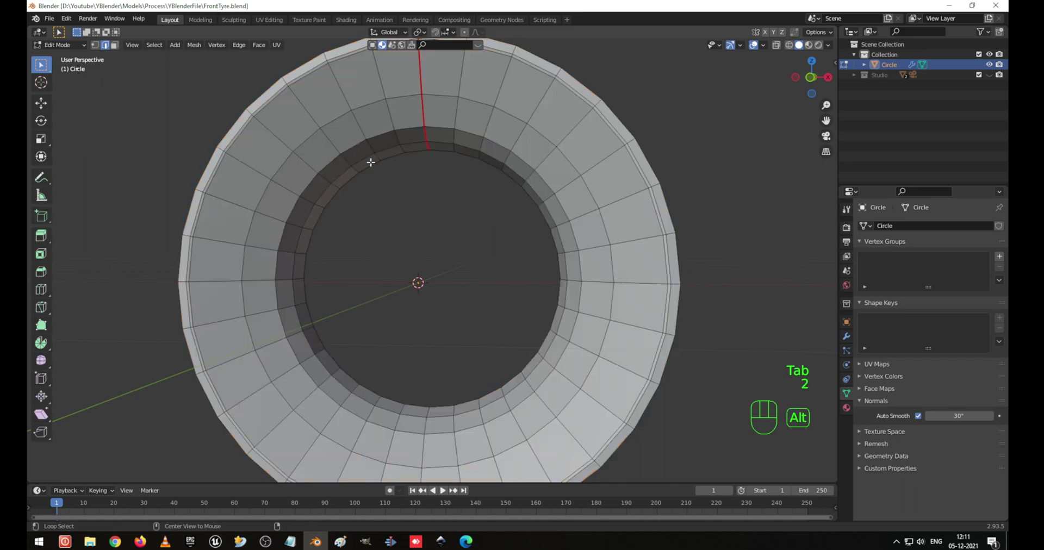
alt+click(370, 162)
key(KP_1)
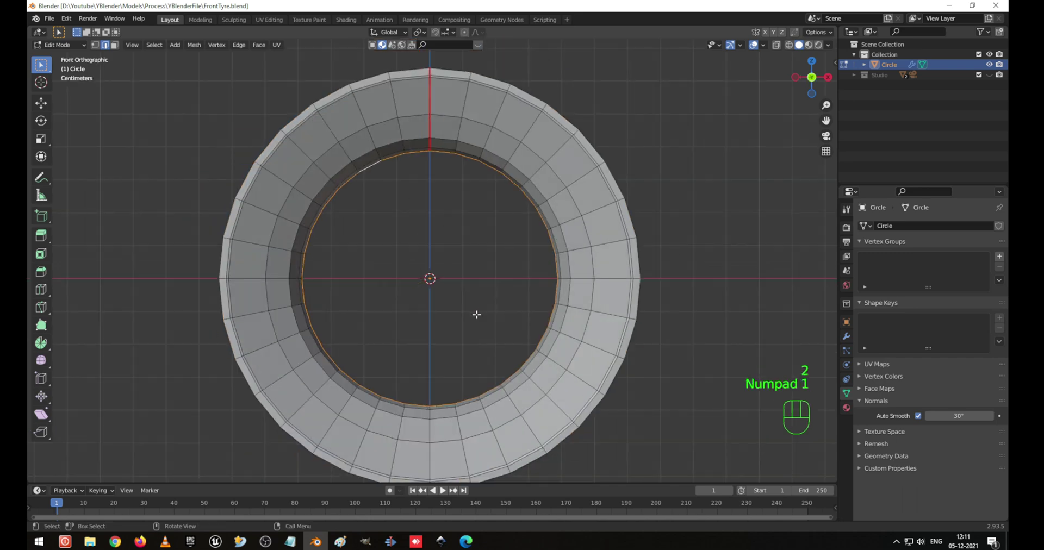
key(shift)
key(shift+d)
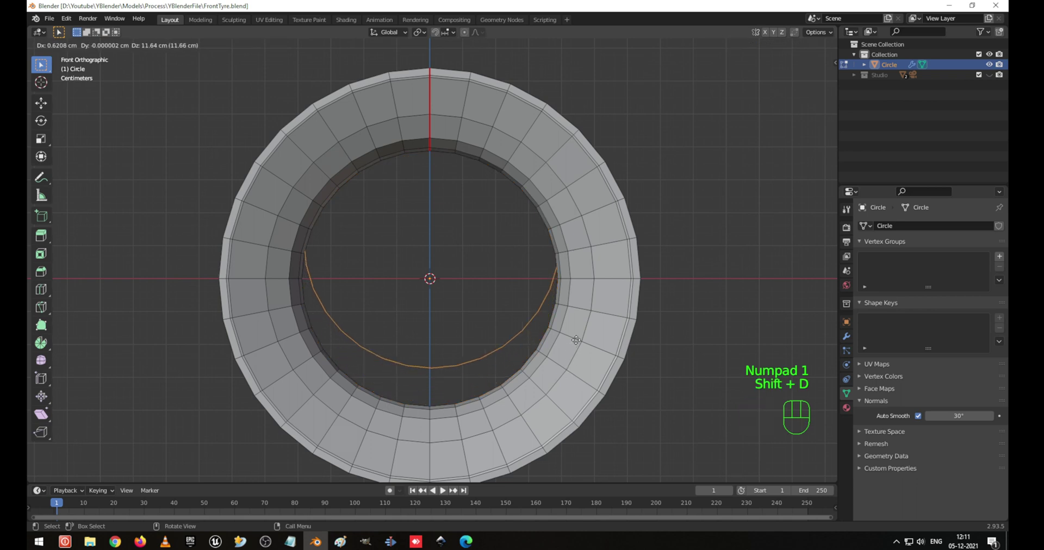
right_click(587, 314)
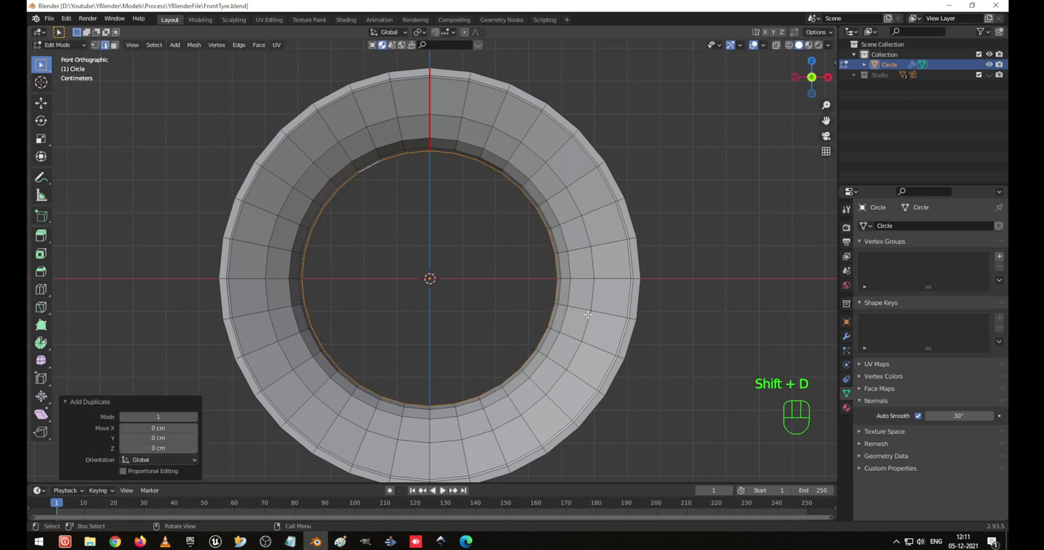
In a wireframe side view, extrude the duplicated edge loop about -7.92 cm along Y, back inside the ring
key(KP_3)
key(shift+z)
shift+middle_drag(366, 251, 441, 253)
key(Tab)
key(Tab)
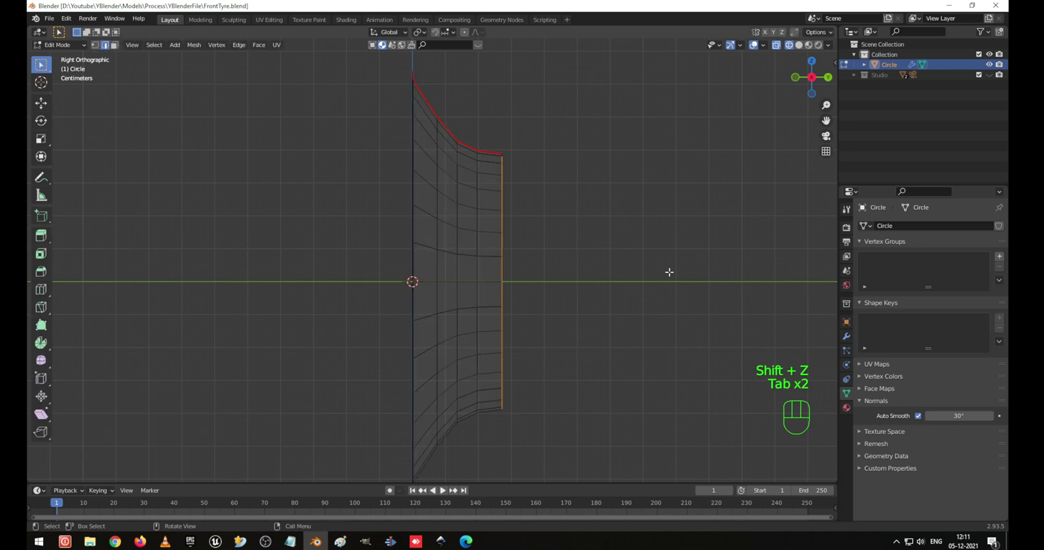
key(e)
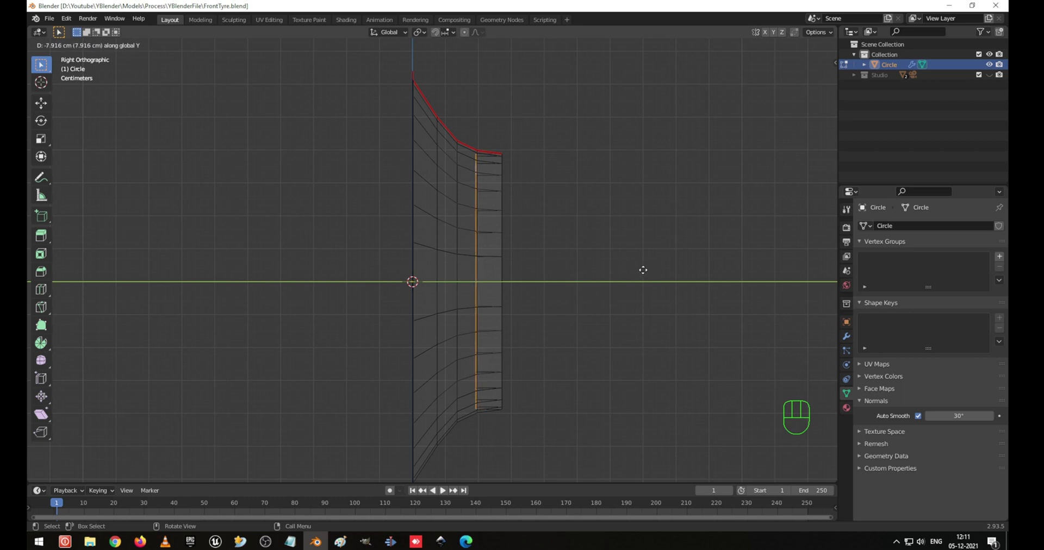
click(643, 270)
Extrude the loop another -5.9 cm or so along Y and scale the new loop to about 0.848
key(e)
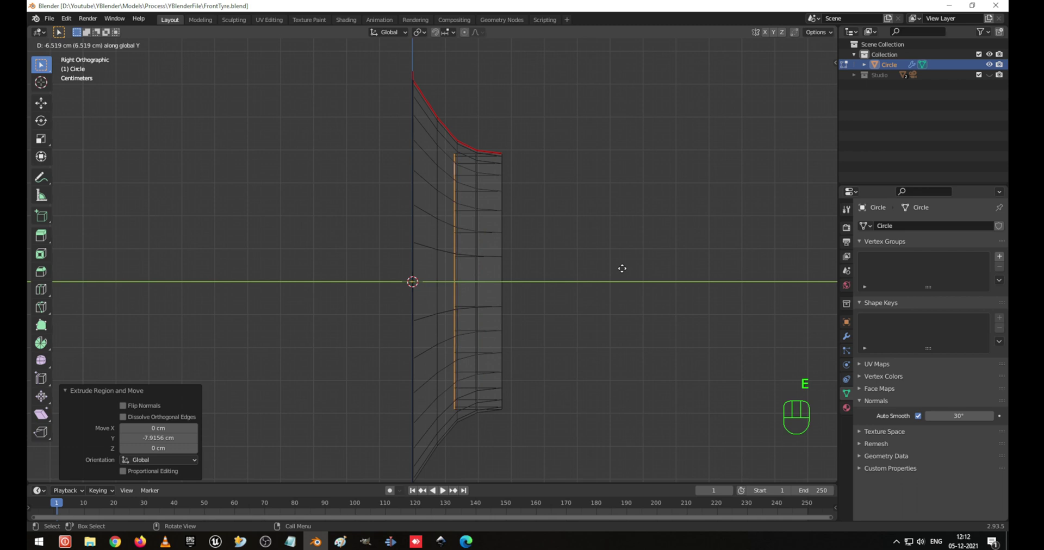
click(623, 268)
key(s)
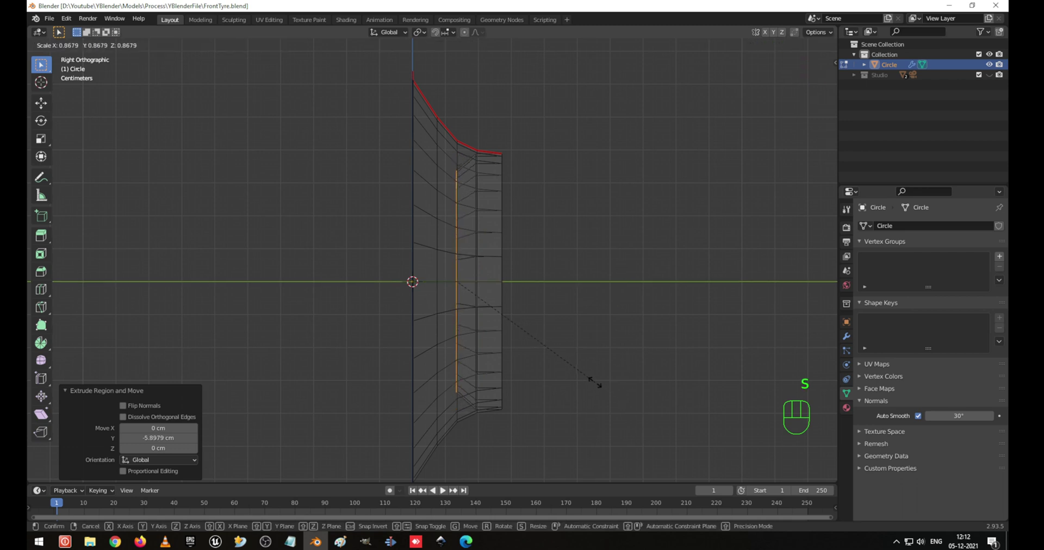
click(591, 380)
Extrude the narrowed loop about -9.62 cm along Y and scale its new edge to about 0.76
key(e)
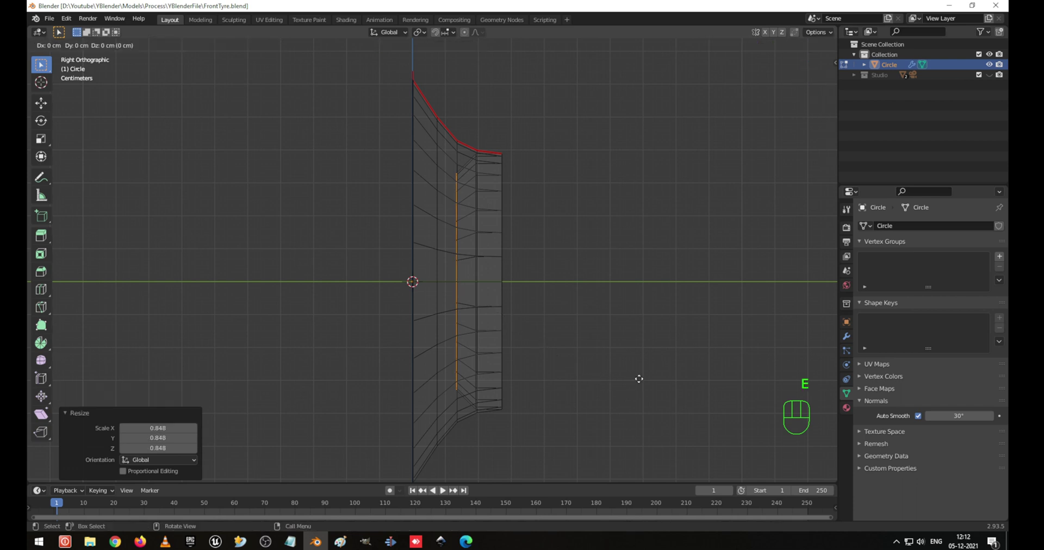
click(607, 375)
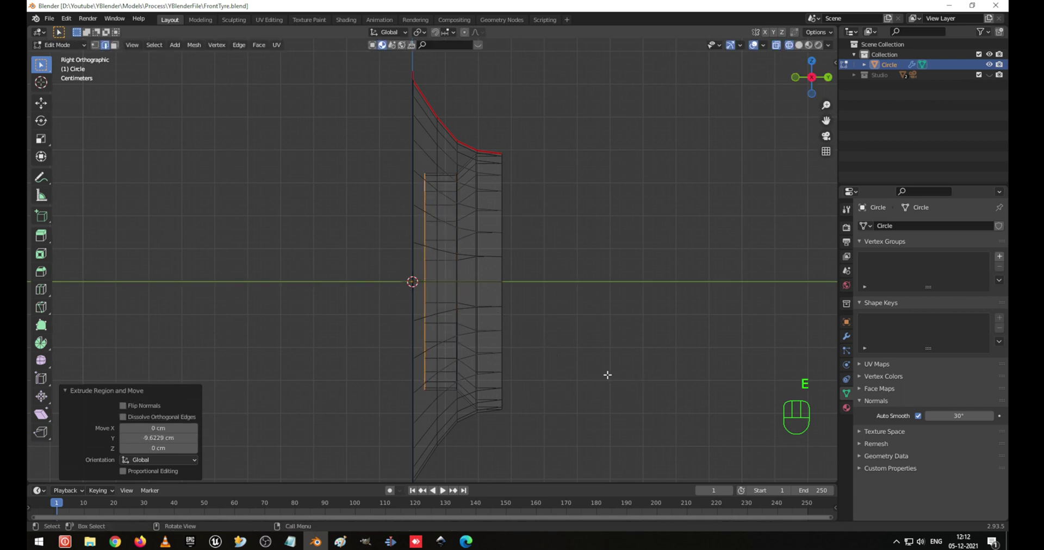
key(s)
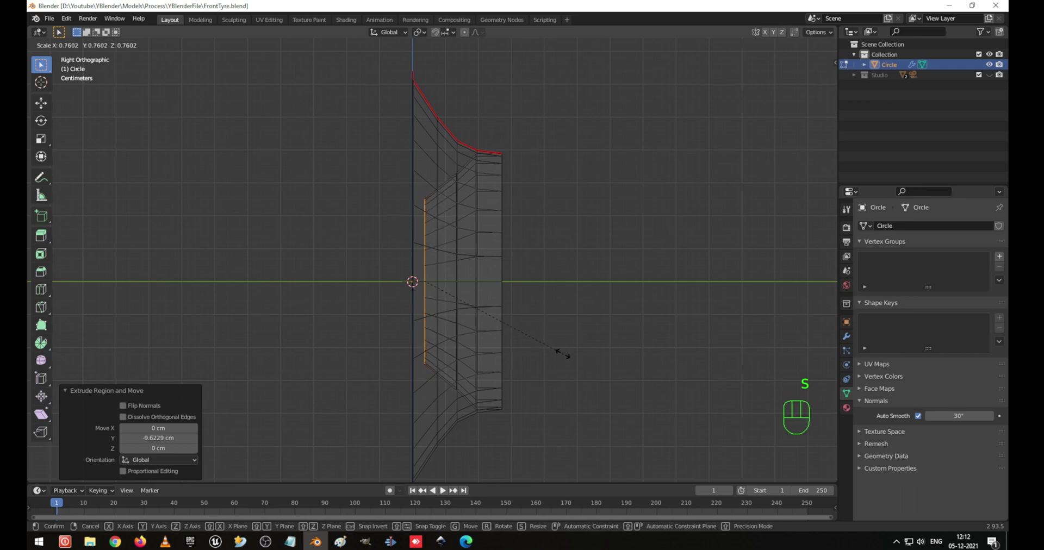
click(562, 353)
Move the tapered section's end loop back about 5.69 cm along Y in the side view
middle_drag(266, 210, 543, 238)
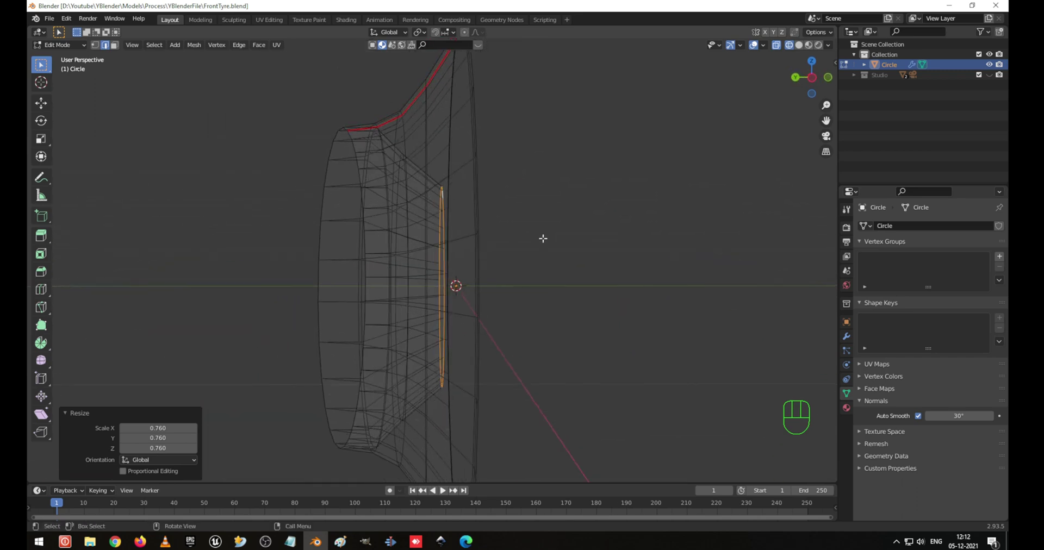
key(KP_Enter)
key(KP_3)
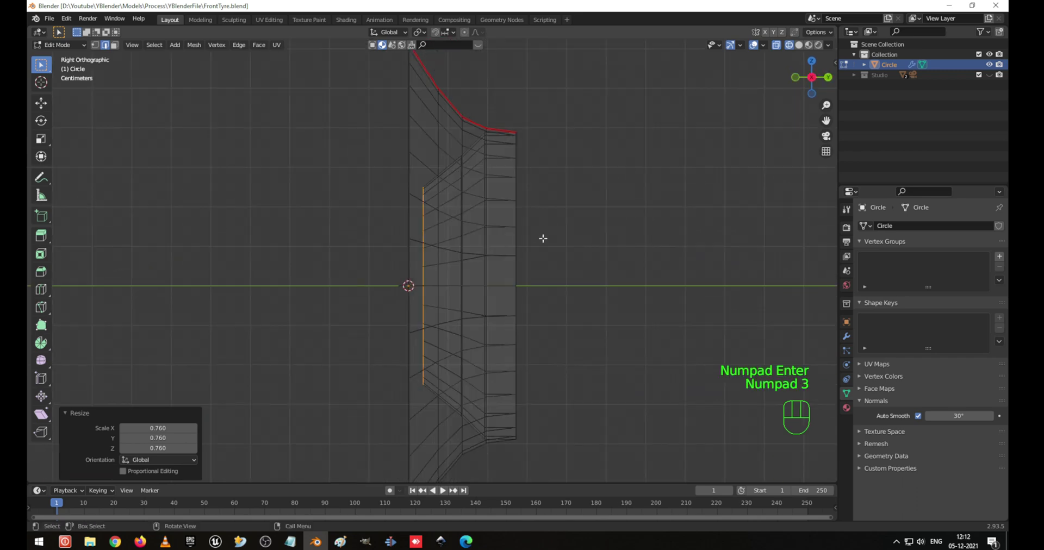
key(g)
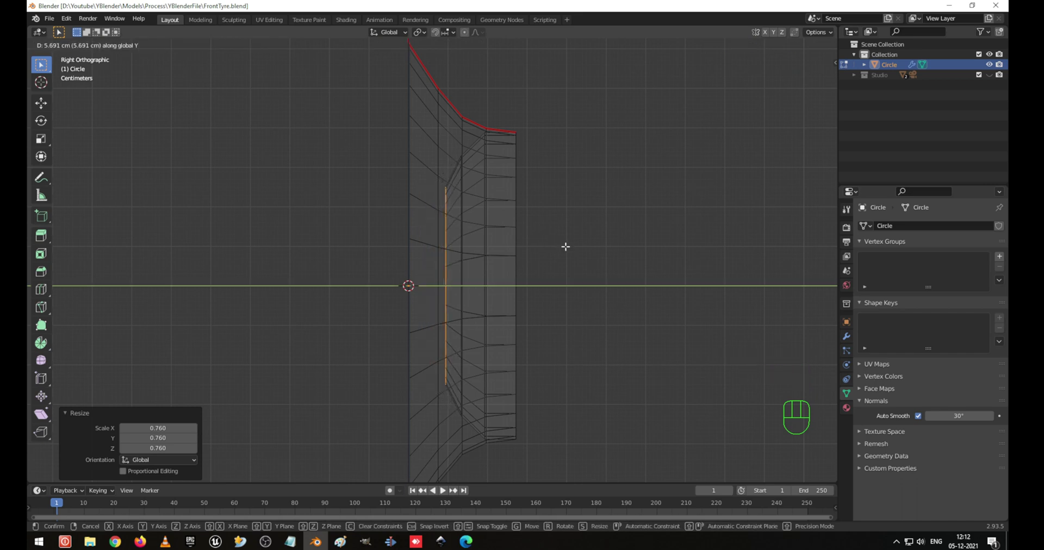
click(565, 246)
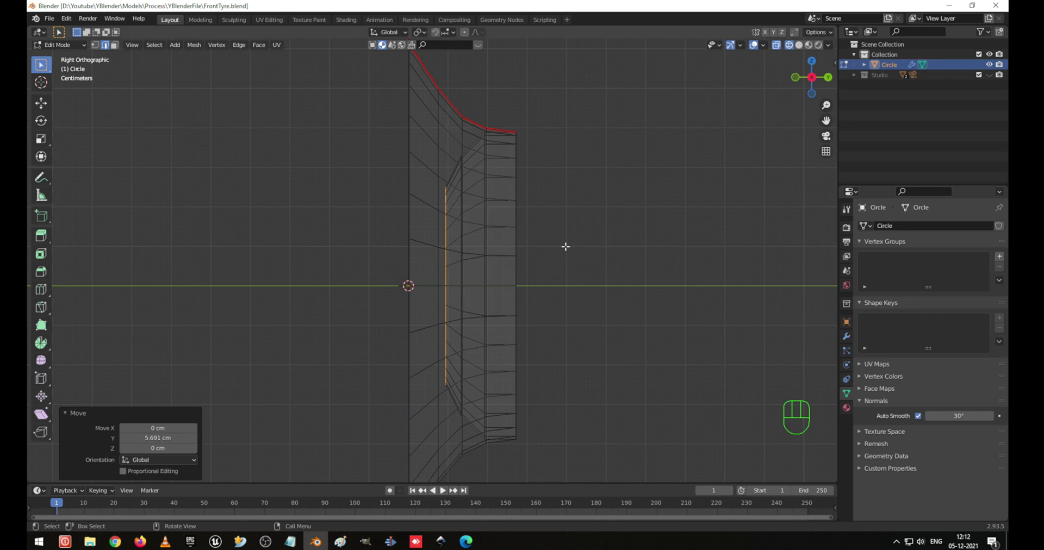
Extrude the end loop about -7.89 cm along Y and shift the new loop back about 0.776 cm along Y
key(e)
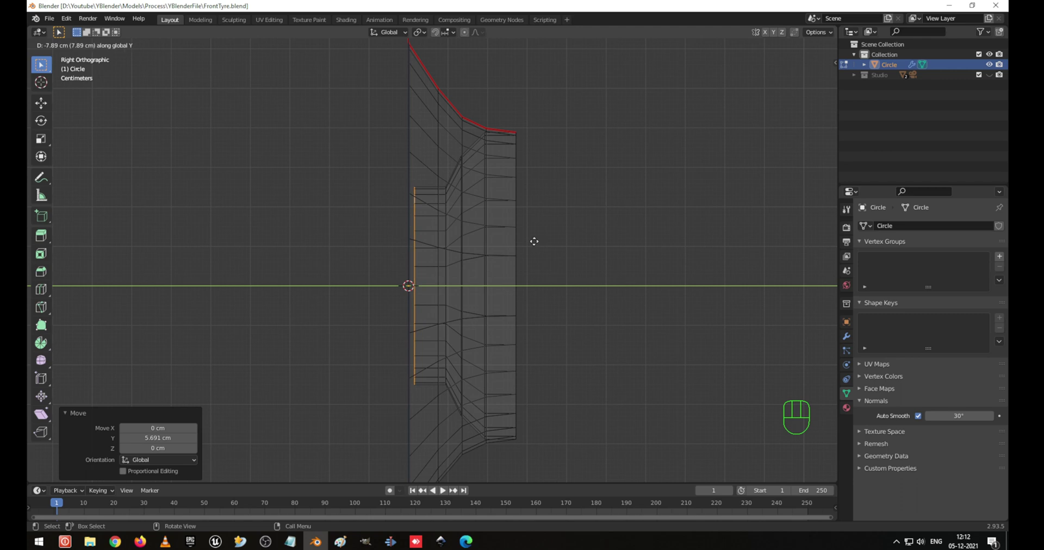
click(534, 242)
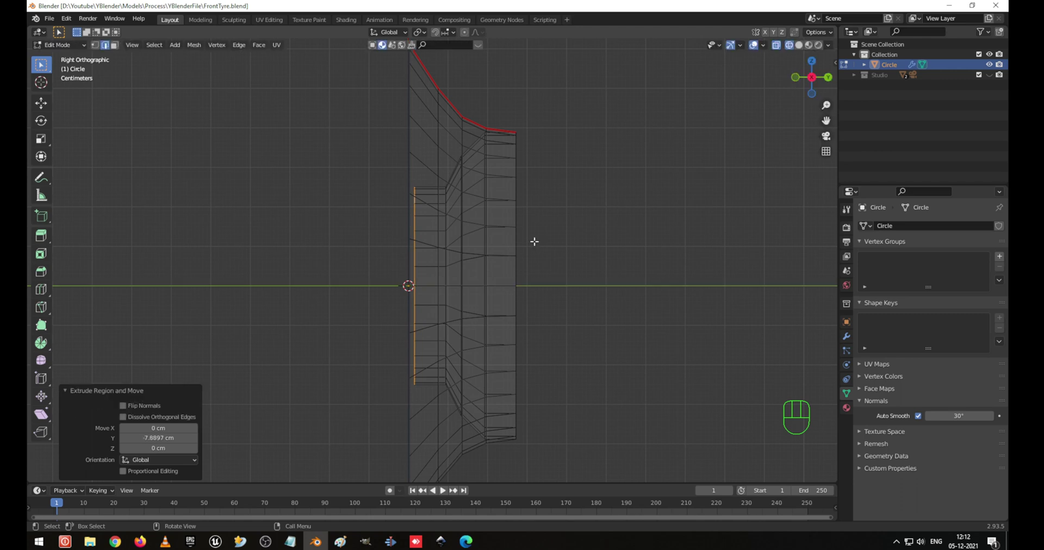
key(g)
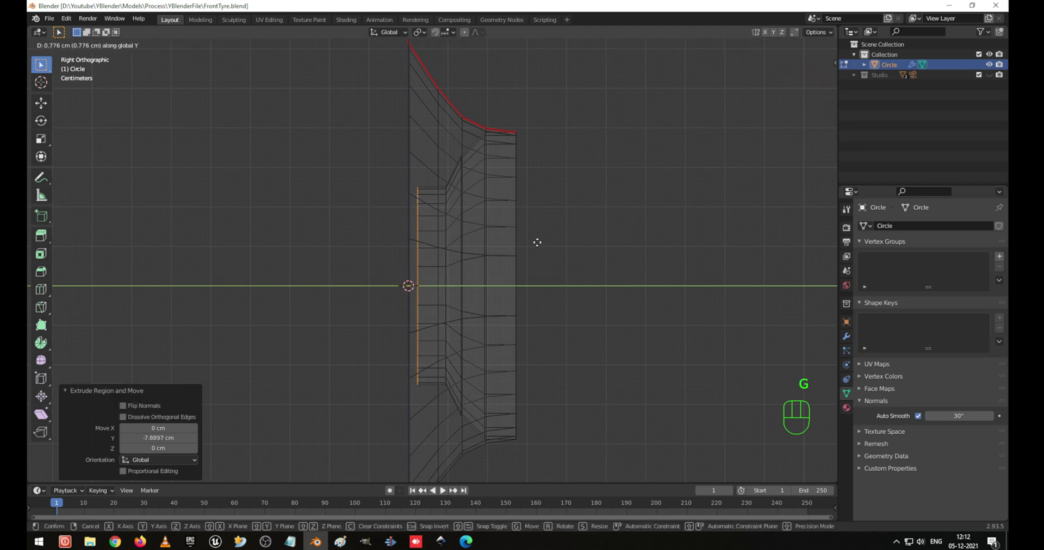
click(537, 242)
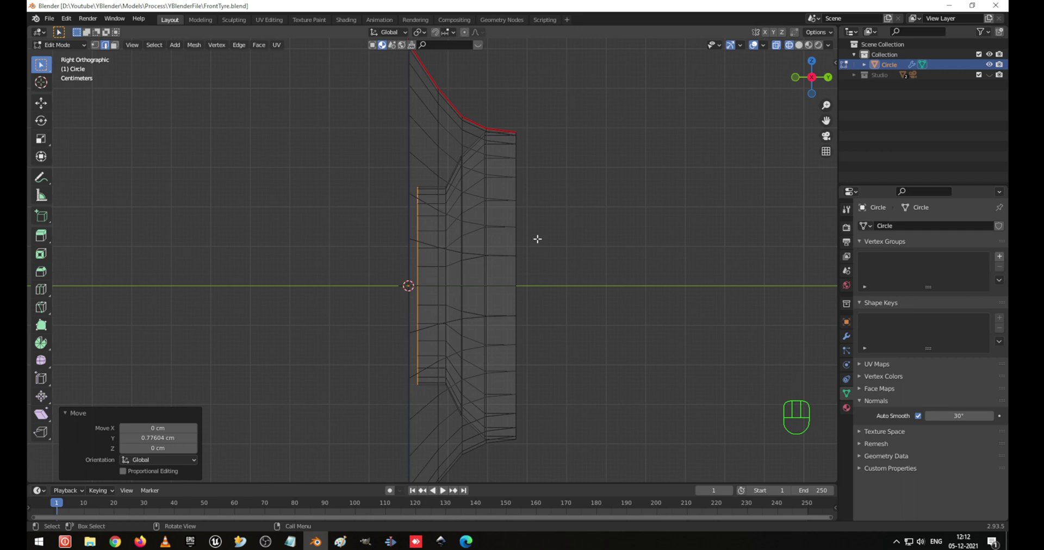
In solid shading, extrude the end loop inward by scaling it to about 0.736, and view the part from the front
mouse_move(499, 242)
middle_down()
mouse_move(489, 260)
mouse_move(575, 249)
mouse_move(472, 236)
mouse_move(531, 245)
mouse_move(437, 265)
middle_up()
key(shift+z)
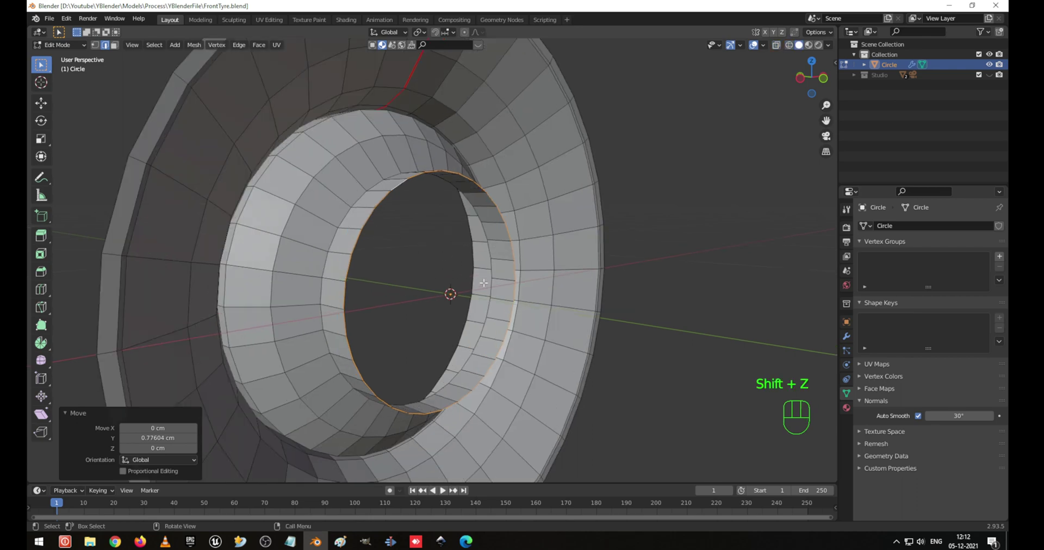
middle_drag(374, 231, 561, 345)
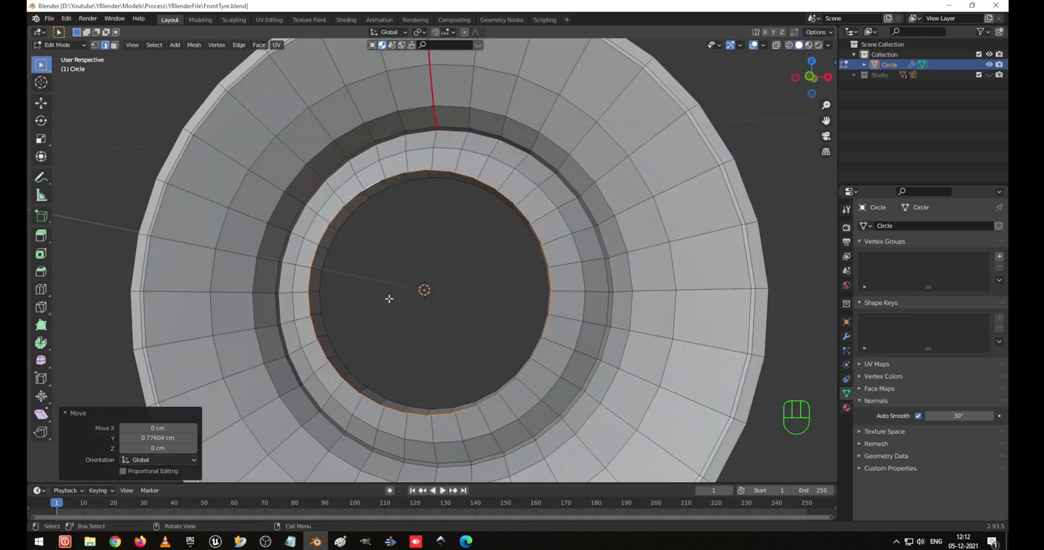
middle_drag(389, 299, 465, 321)
key(e)
key(s)
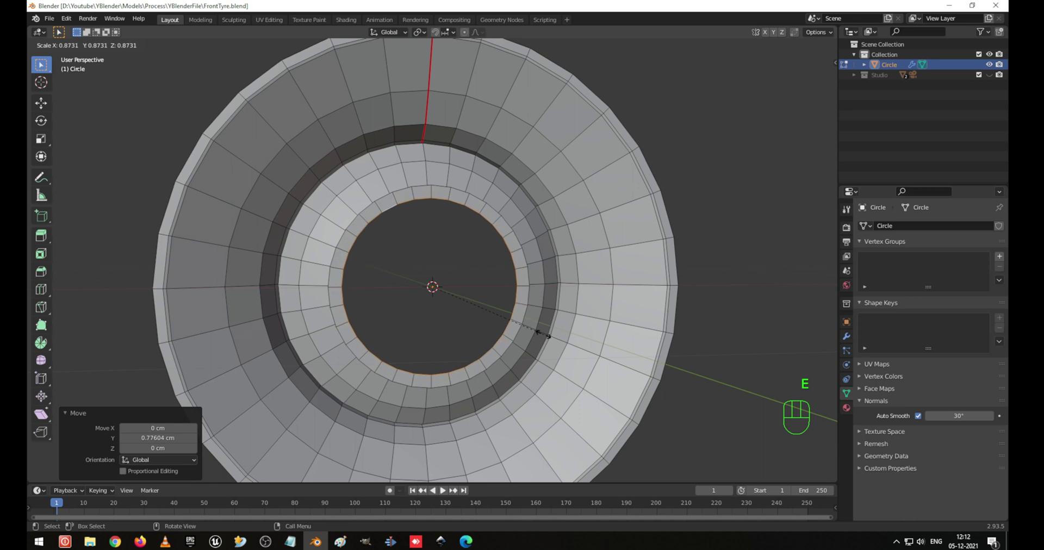
click(525, 329)
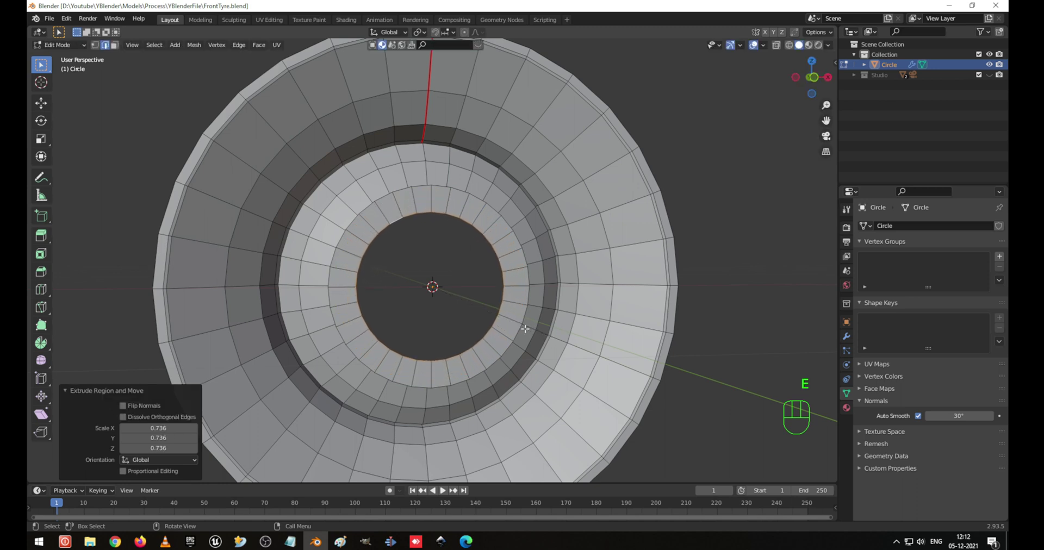
key(KP_1)
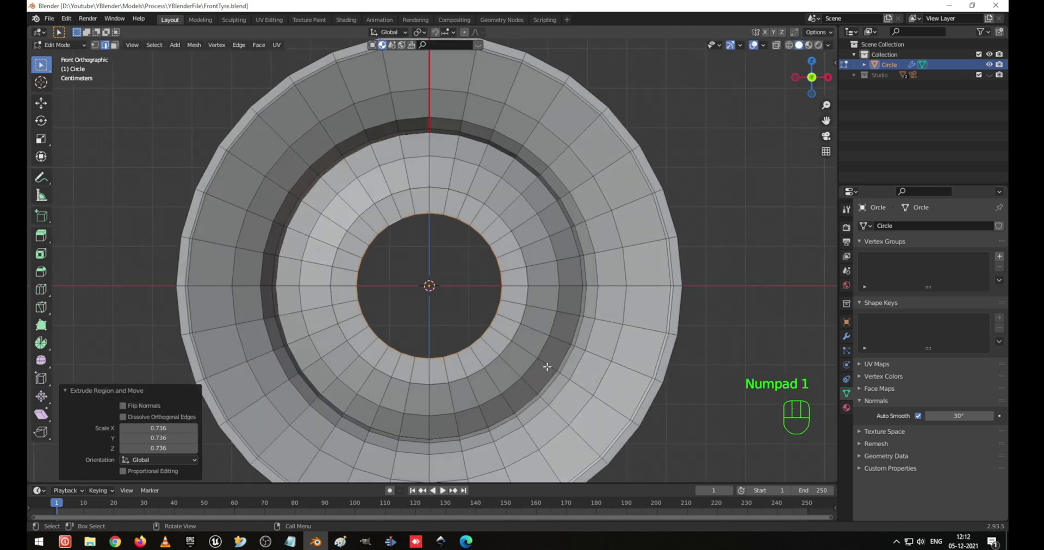
Shrink the innermost open edge loop twice, scaling it to about 0.905 and then 0.872
key(s)
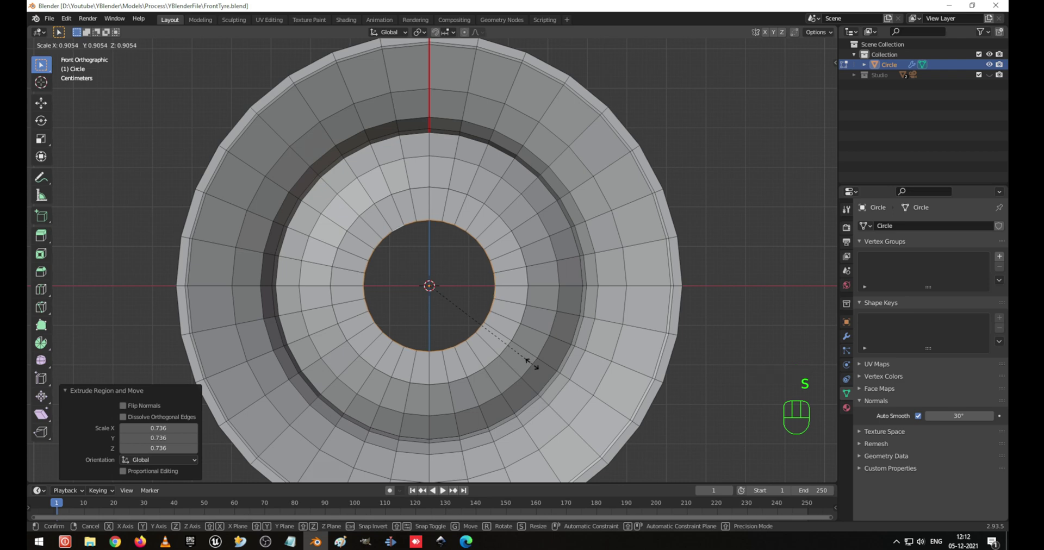
click(532, 364)
middle_drag(466, 275, 494, 287)
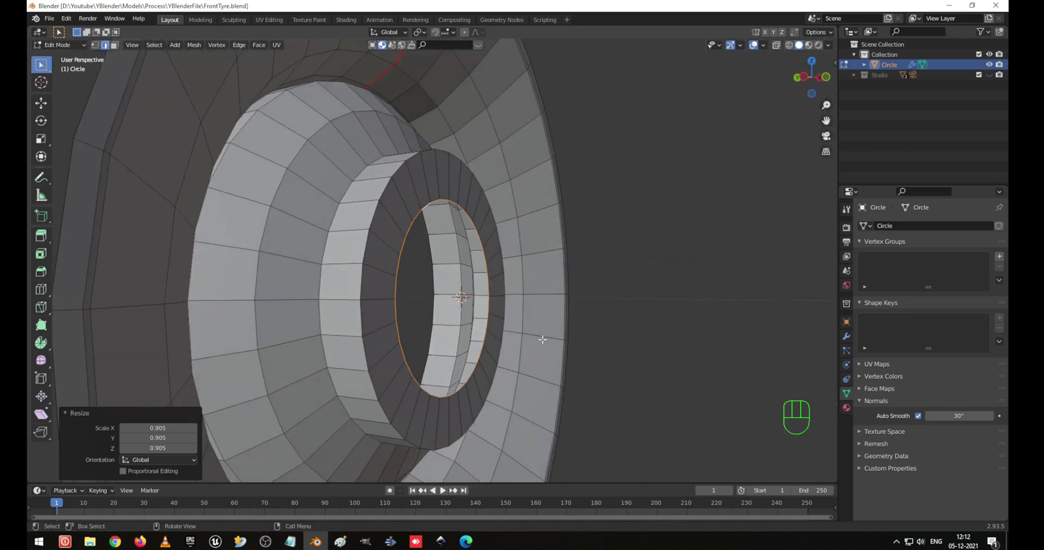
middle_drag(542, 339, 474, 343)
key(KP_1)
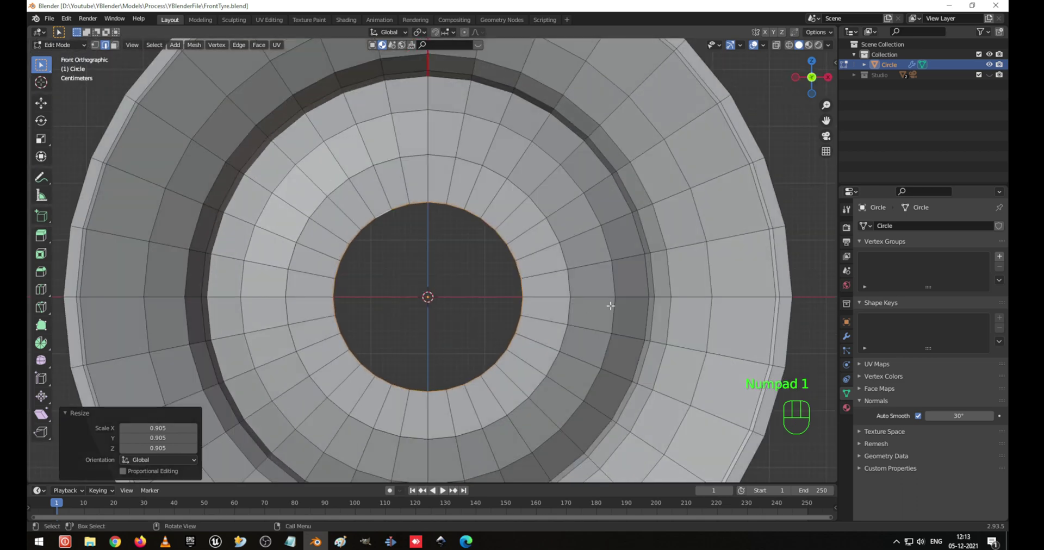
key(s)
click(576, 314)
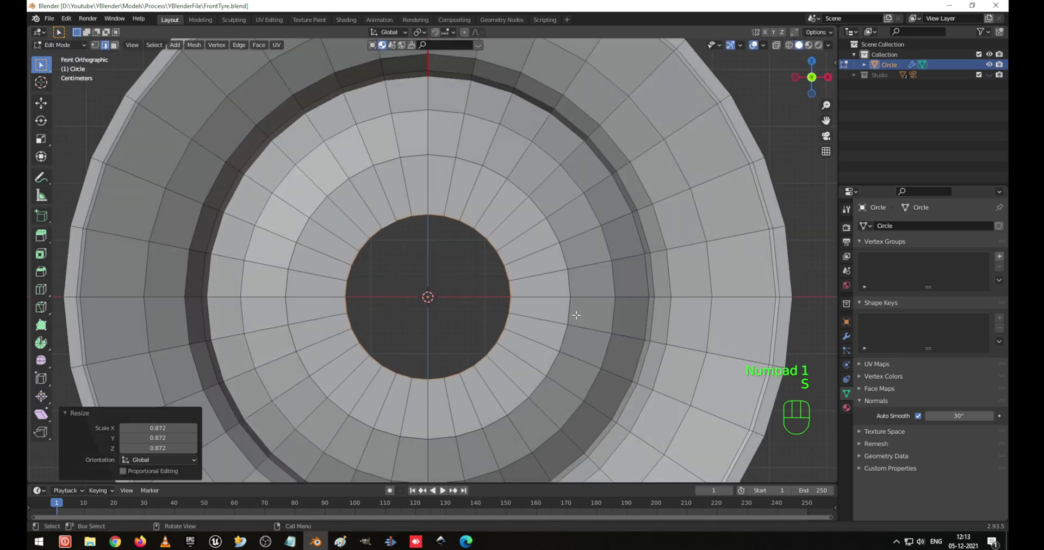
Extrude the inner loop about 16.77 cm along Y, and extrude its new end inward by scaling to about 0.729
middle_drag(576, 314, 540, 299)
key(e)
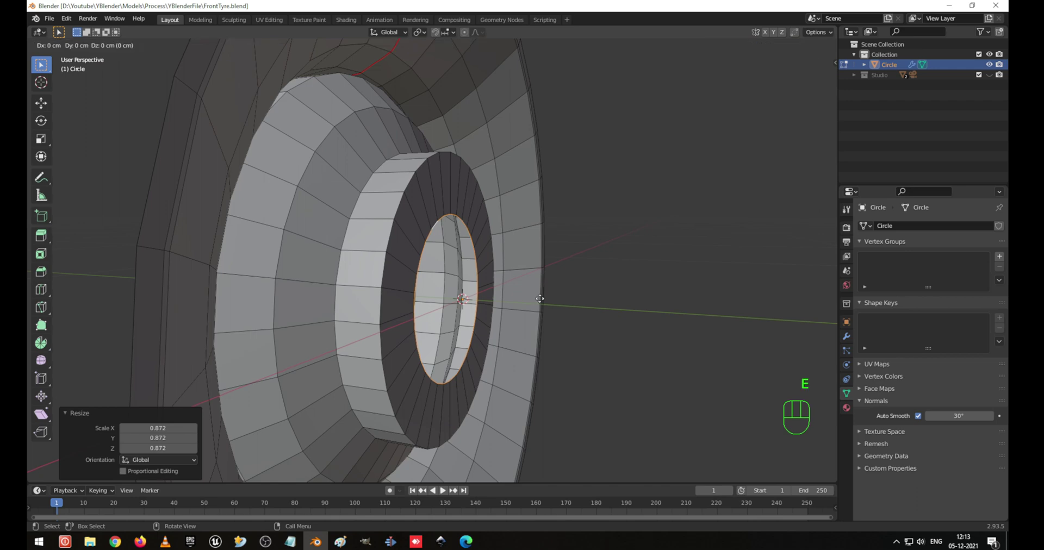
key(y)
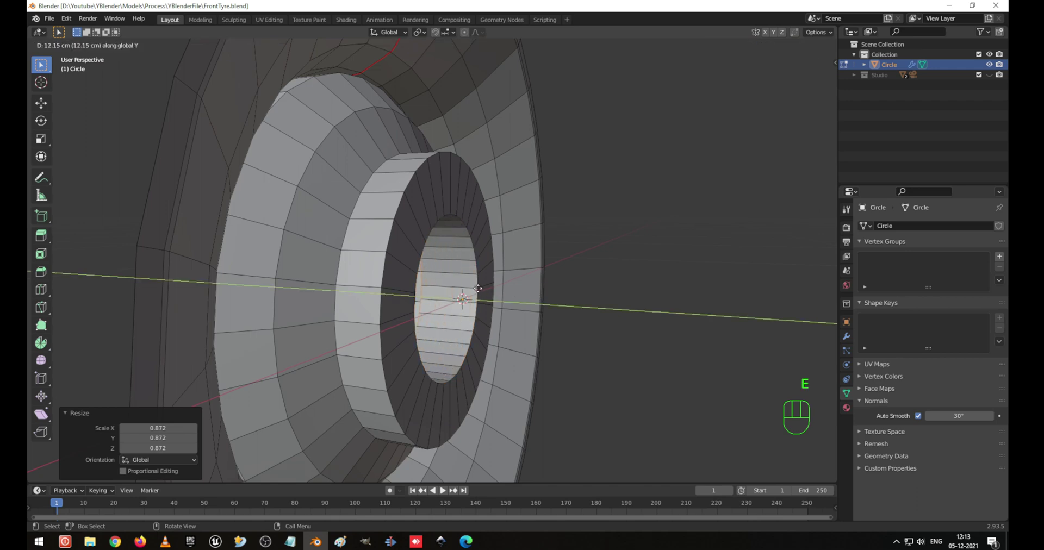
click(457, 291)
middle_drag(457, 291, 523, 349)
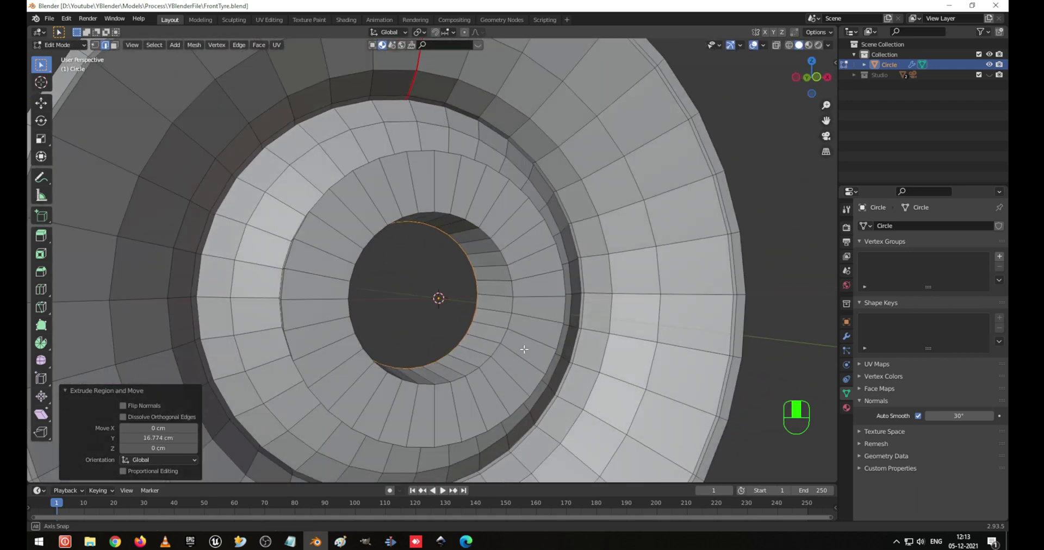
key(e)
key(s)
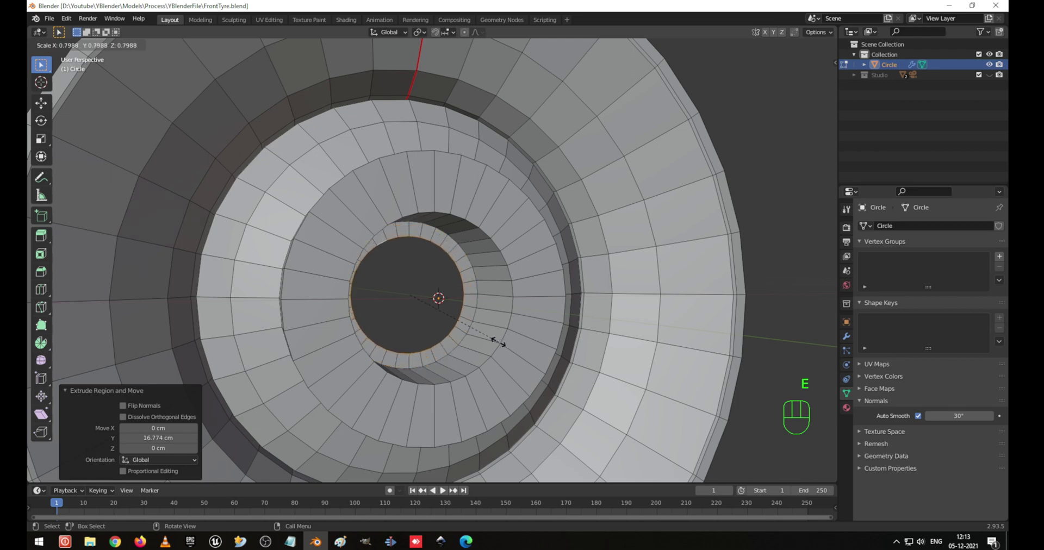
click(491, 338)
Extrude the narrowed loop about -16.55 cm along Y and check its depth in the wireframe side view
middle_drag(496, 328, 544, 340)
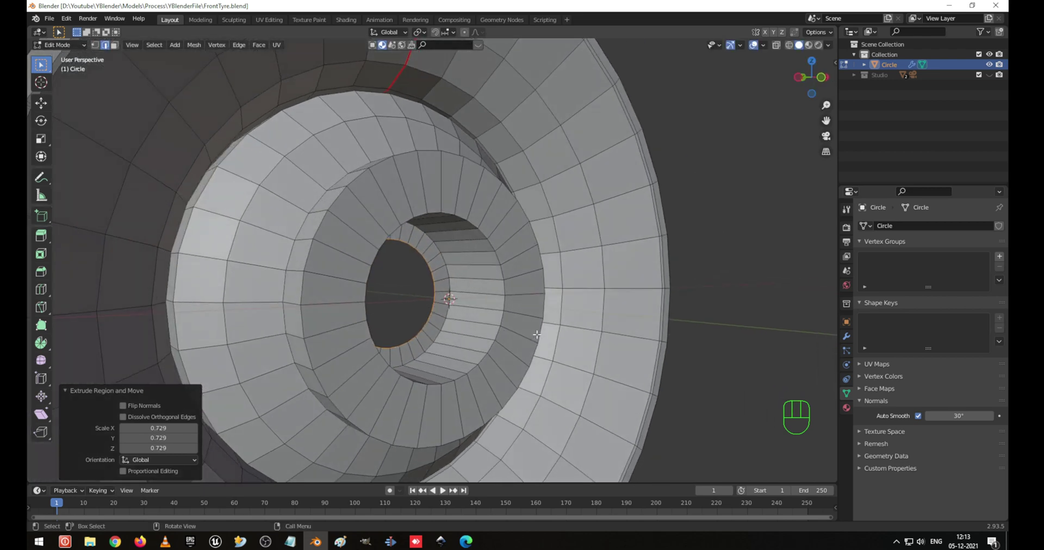
key(e)
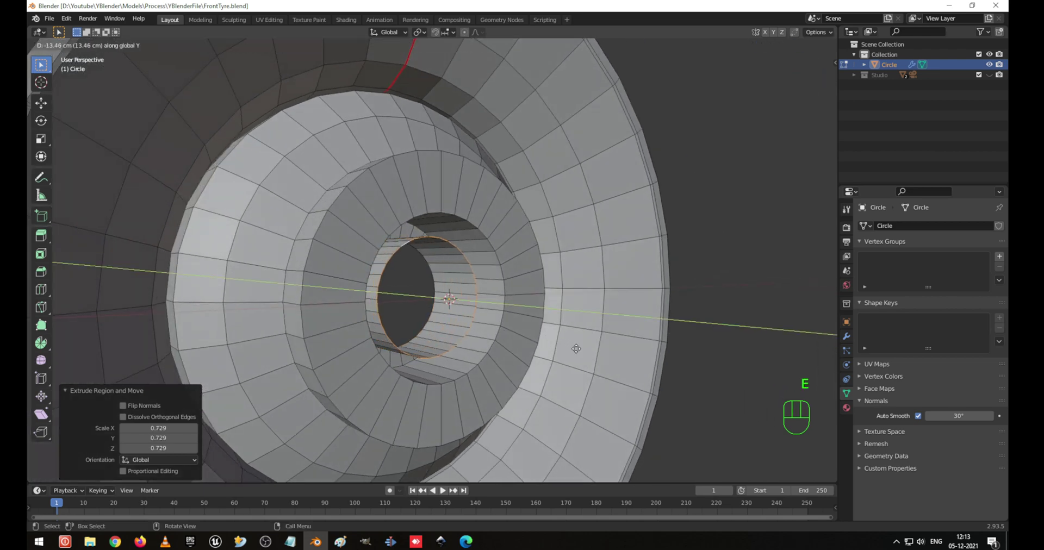
click(576, 347)
key(KP_3)
key(shift+z)
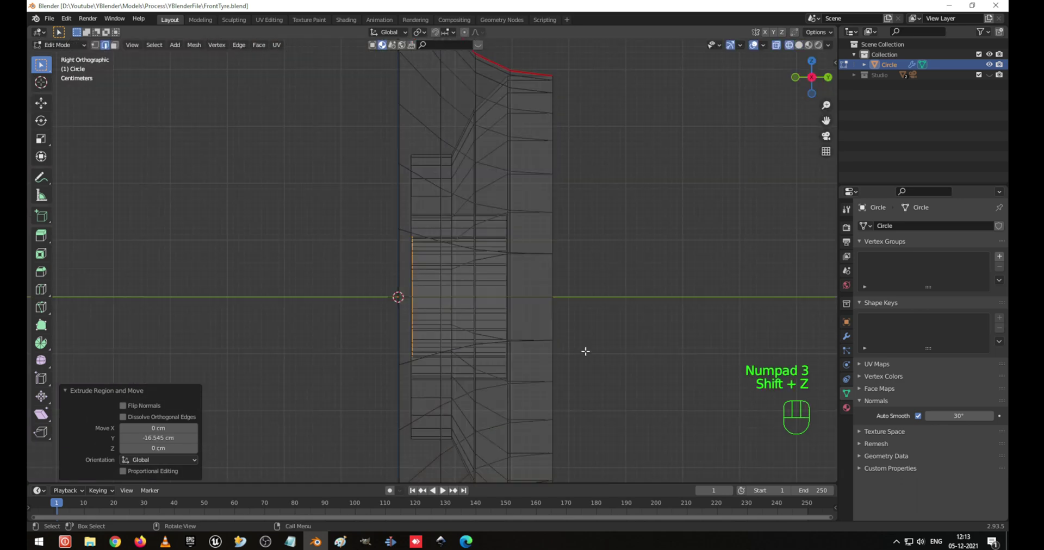
middle_drag(536, 319, 650, 255)
key(shift+z)
scroll(545, 279, up, 3)
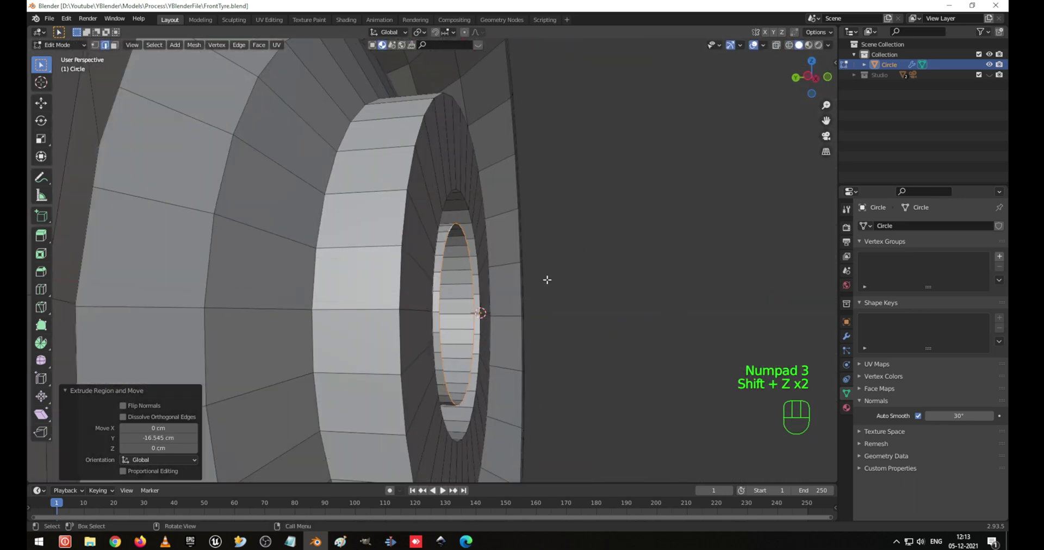
Extrude the front loop of the central cylinder inward by scaling it to about 0.662
middle_drag(545, 280, 514, 287)
middle_drag(581, 336, 522, 334)
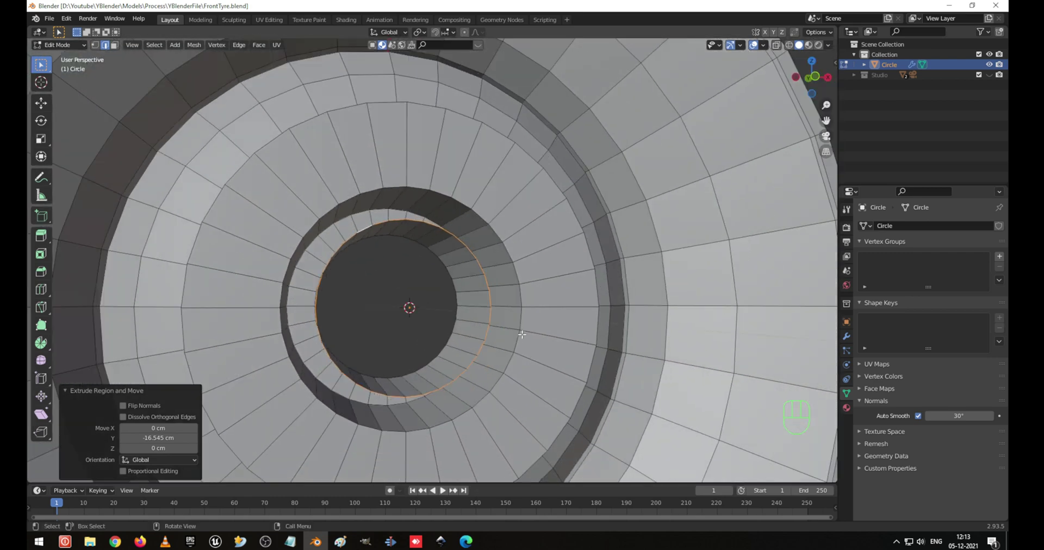
key(e)
key(s)
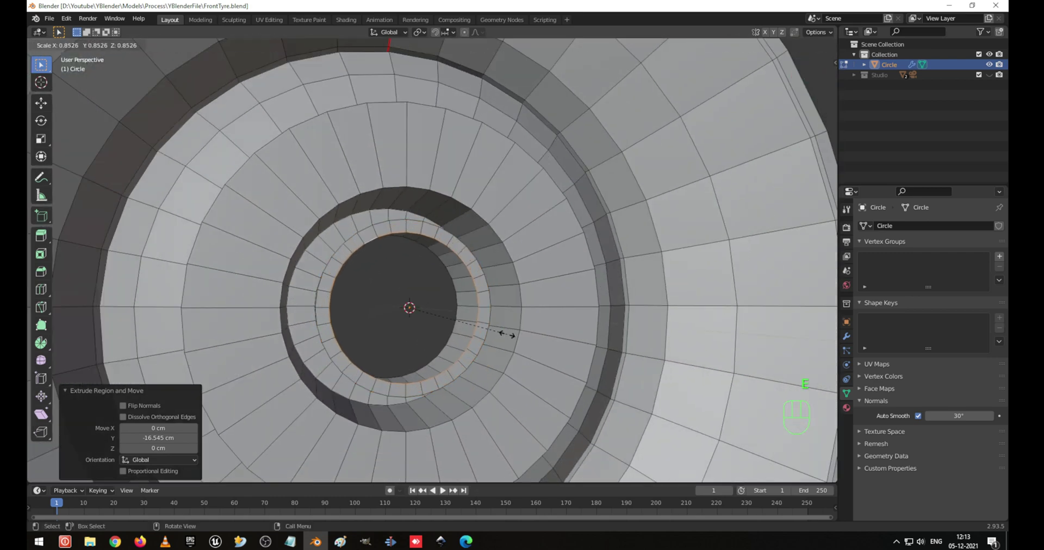
click(485, 328)
Extrude the hub's inner loop about -2.56 cm along Y and scale the new loop to about 0.558
middle_drag(484, 328, 488, 302)
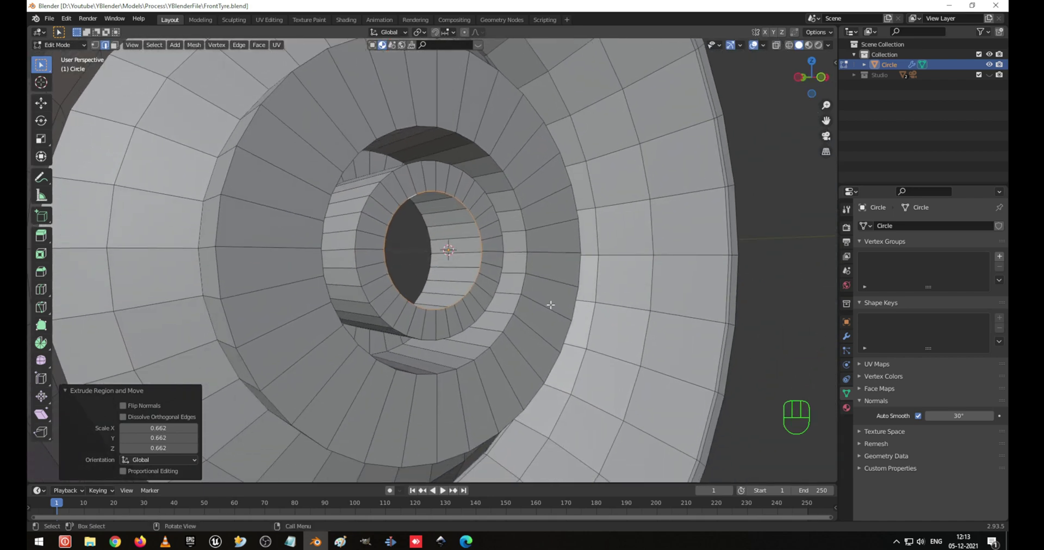
key(e)
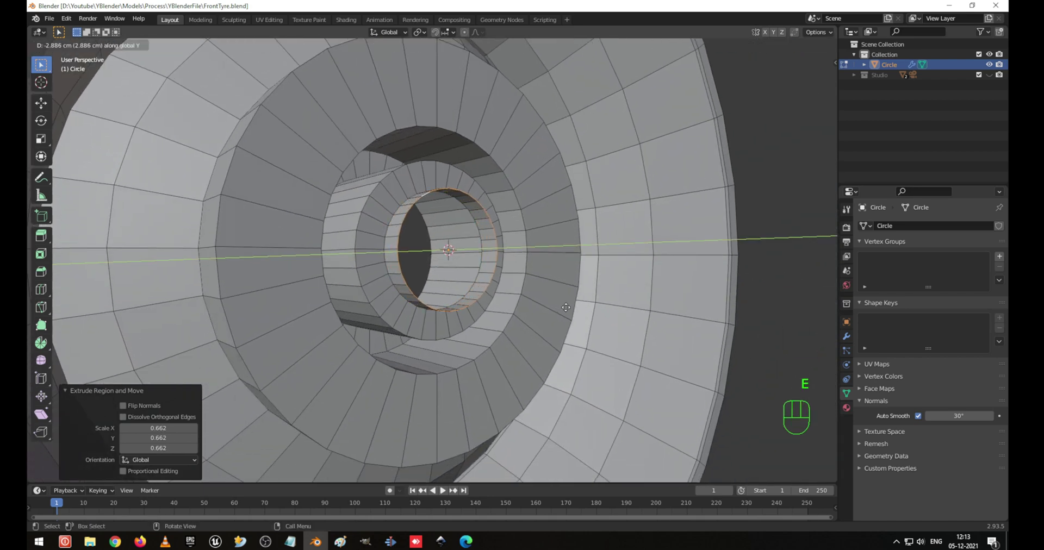
click(562, 295)
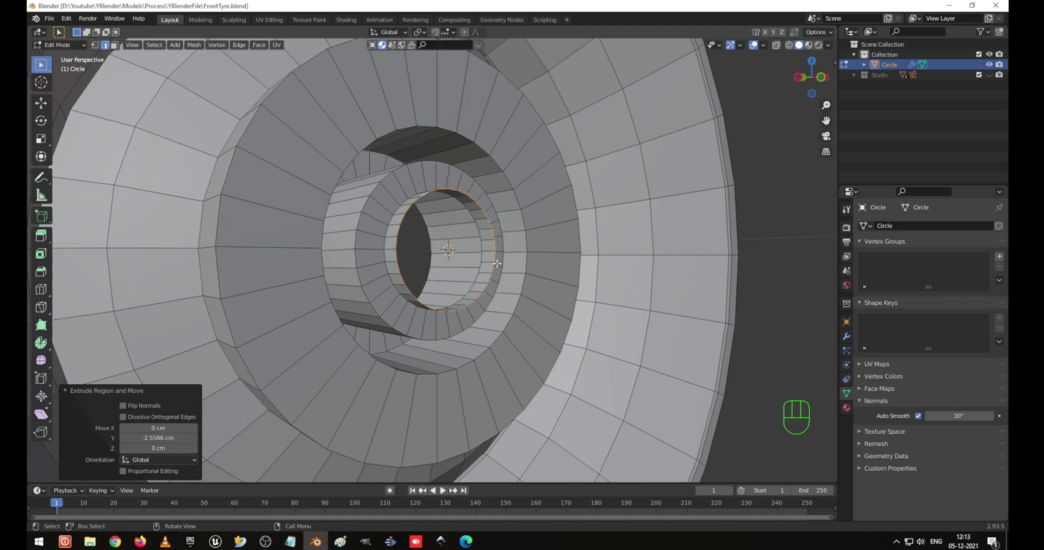
middle_drag(497, 263, 491, 283)
key(s)
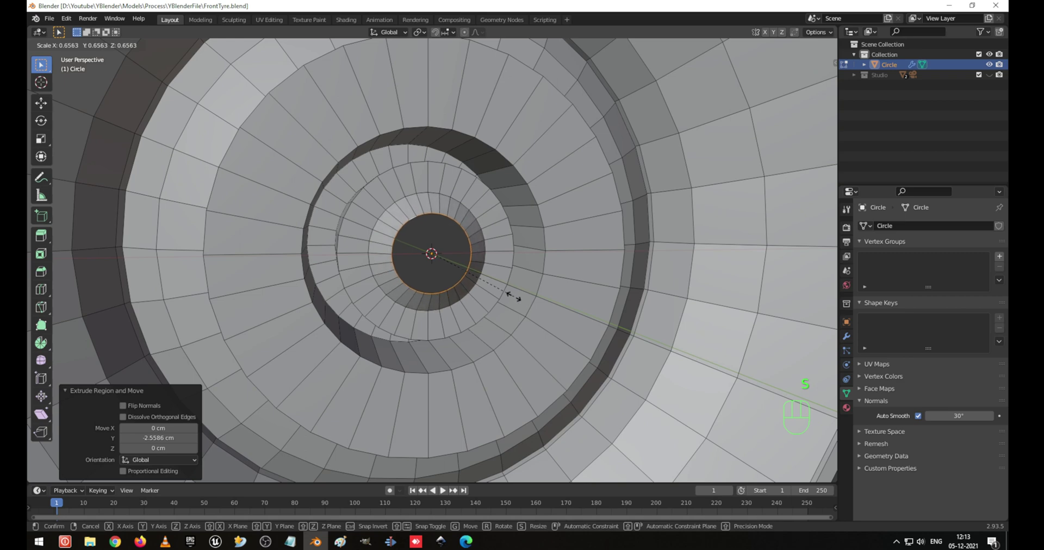
click(495, 281)
Extrude the hub's small end loop about 2.13 cm back along Y and scale it to about 0.572
middle_drag(496, 282, 550, 280)
key(e)
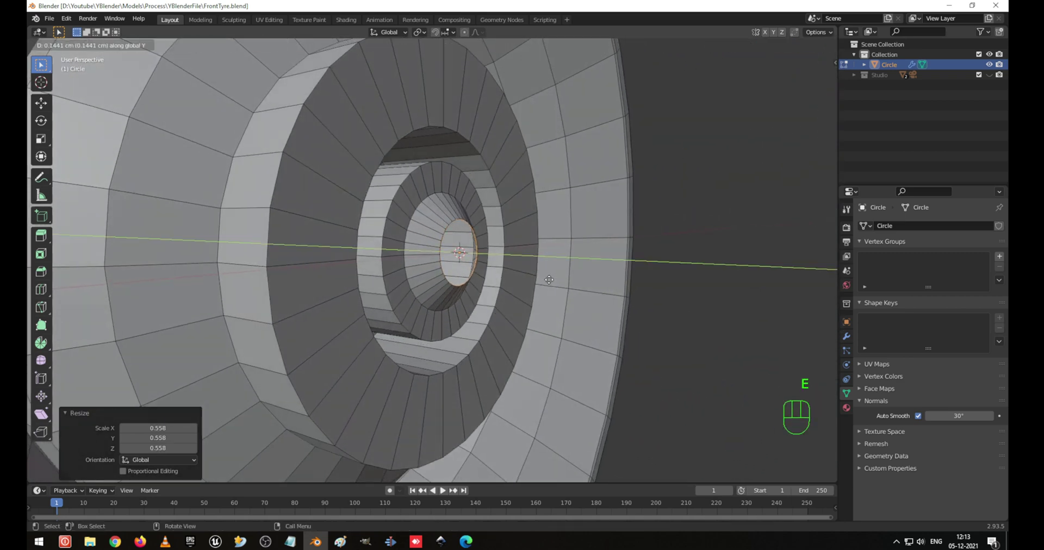
click(539, 279)
key(s)
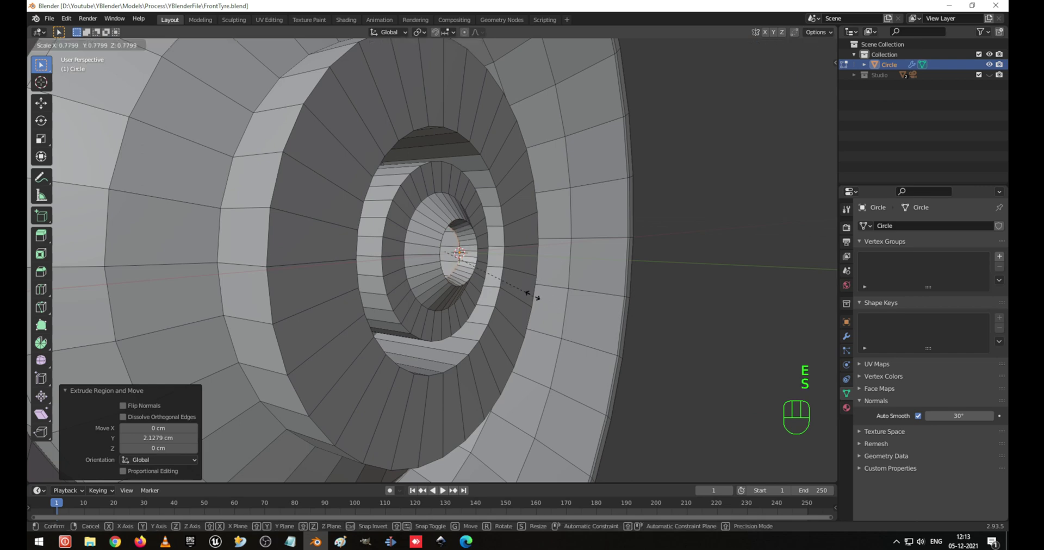
click(512, 280)
Extrude the hub recess's end loop inward by scaling it to about 0.635
middle_drag(512, 279, 490, 312)
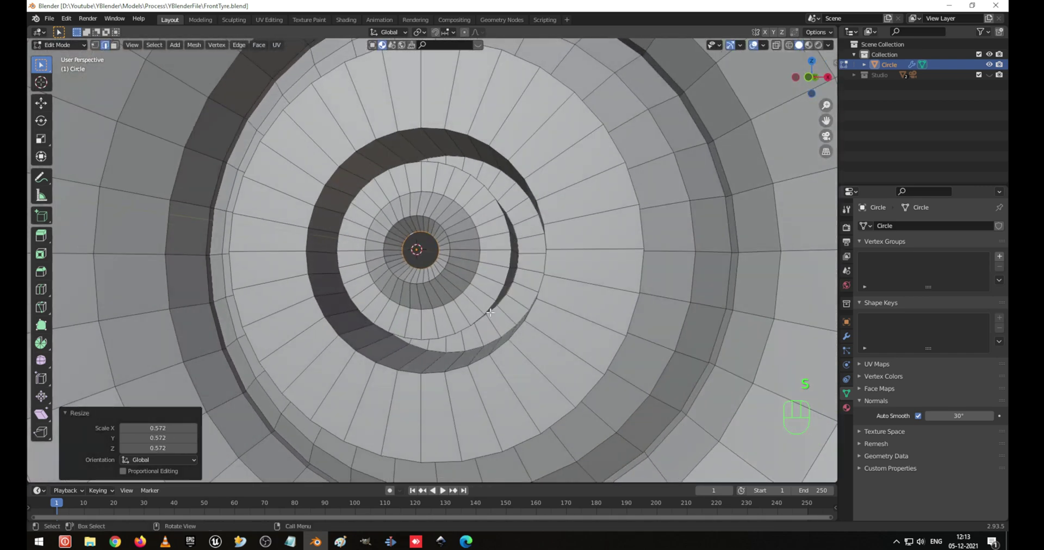
key(e)
key(s)
click(479, 296)
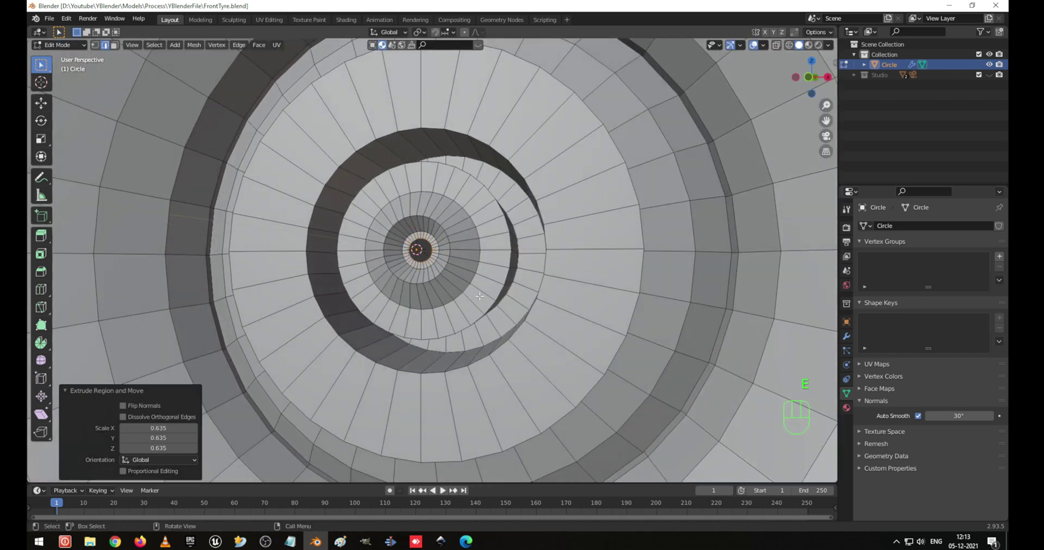
Extrude the remaining hole's edge inward to about 0.48 scale and merge the new loop at its centre
key(KP_Decimal)
scroll(434, 259, down, 7)
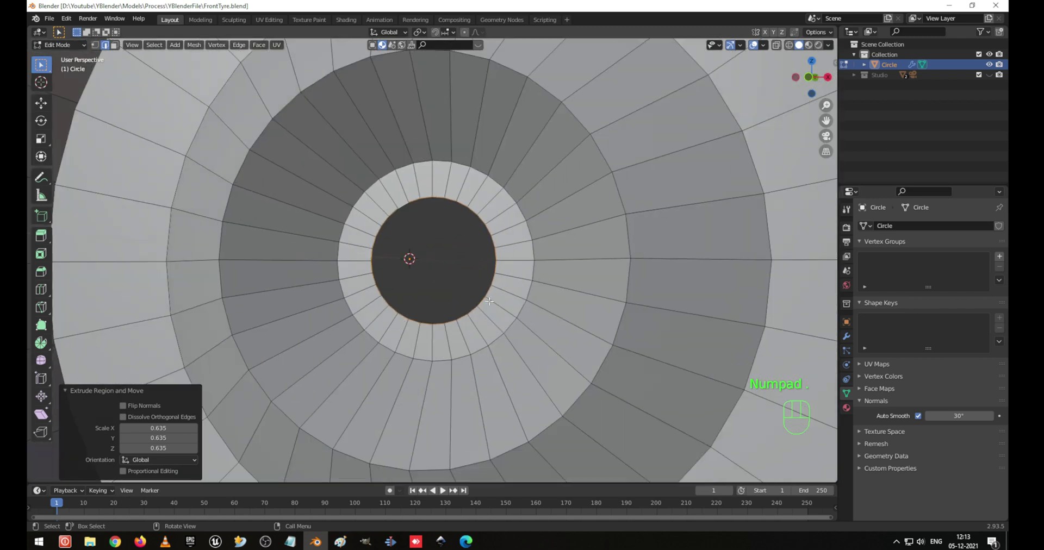
key(s)
click(501, 303)
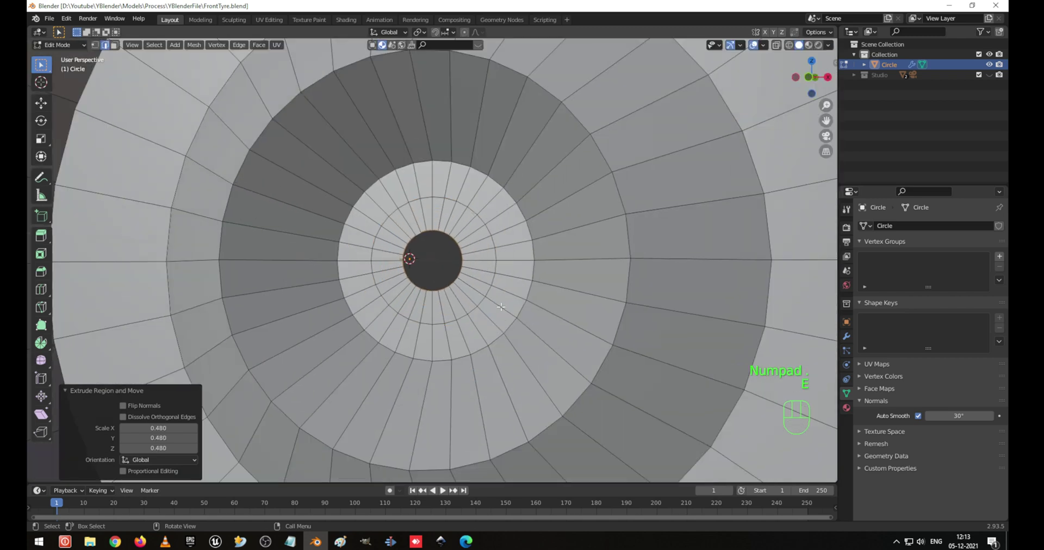
key(m)
click(501, 307)
Inspect the smoothed wheel hub in Object Mode and save the file
scroll(501, 306, down, 5)
middle_drag(501, 307, 450, 308)
key(Tab)
scroll(528, 302, down, 5)
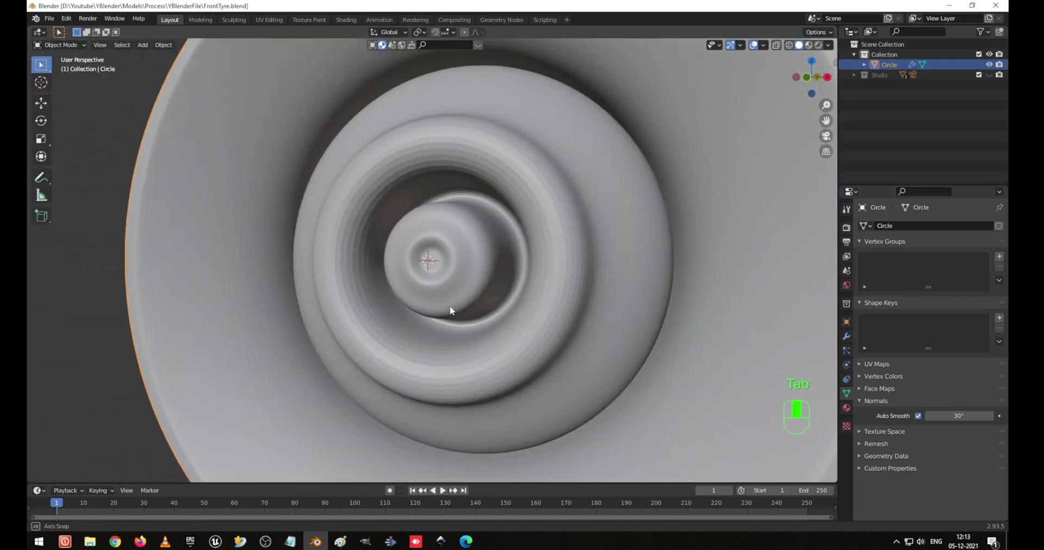
middle_drag(373, 296, 495, 289)
scroll(426, 296, down, 6)
scroll(436, 274, up, 3)
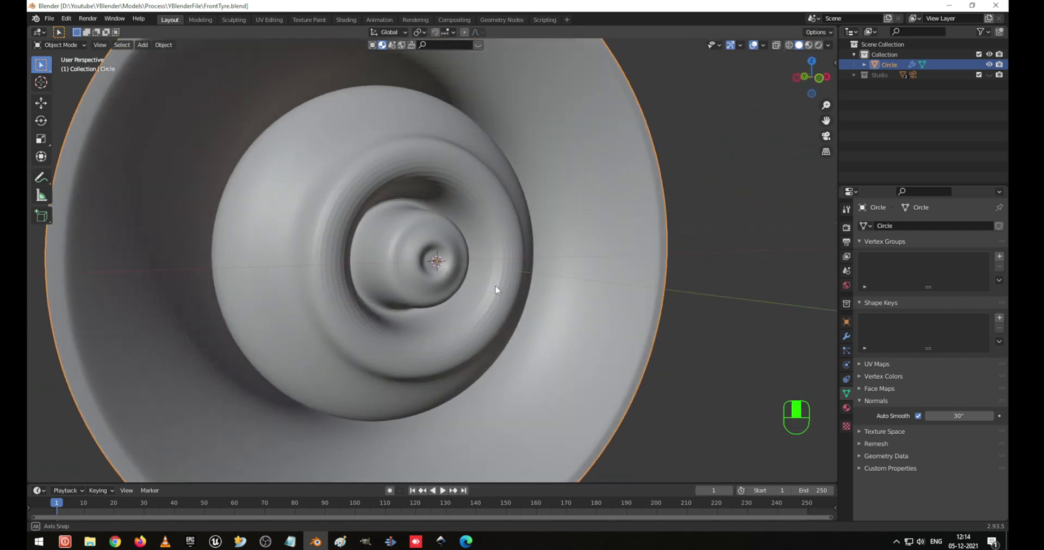
key(ctrl+s)
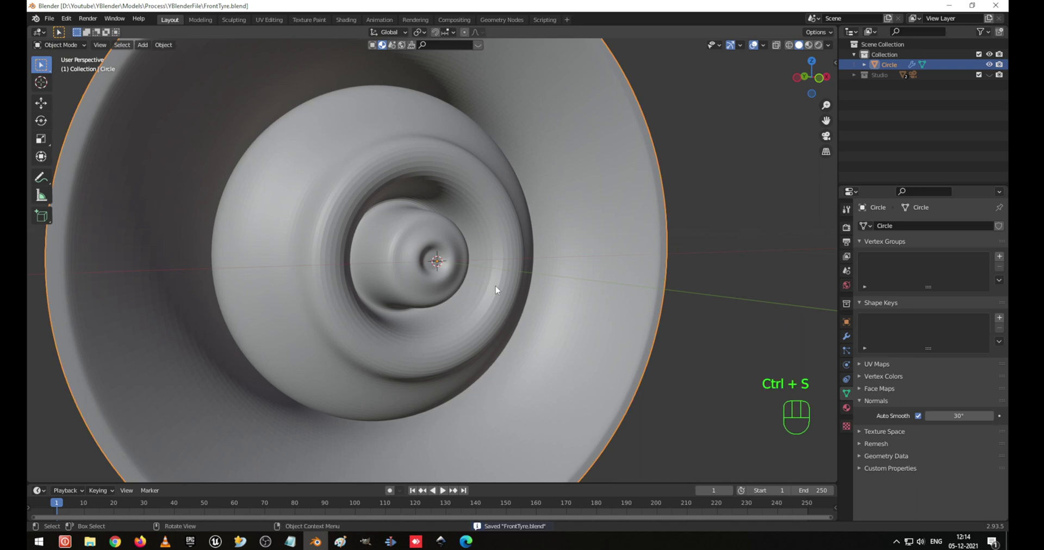
Bevel the two edge loops of the hub's central recess, at its opening and floor, to 0.123 cm with 2 segments
key(Tab)
shift+middle_drag(423, 316, 472, 356)
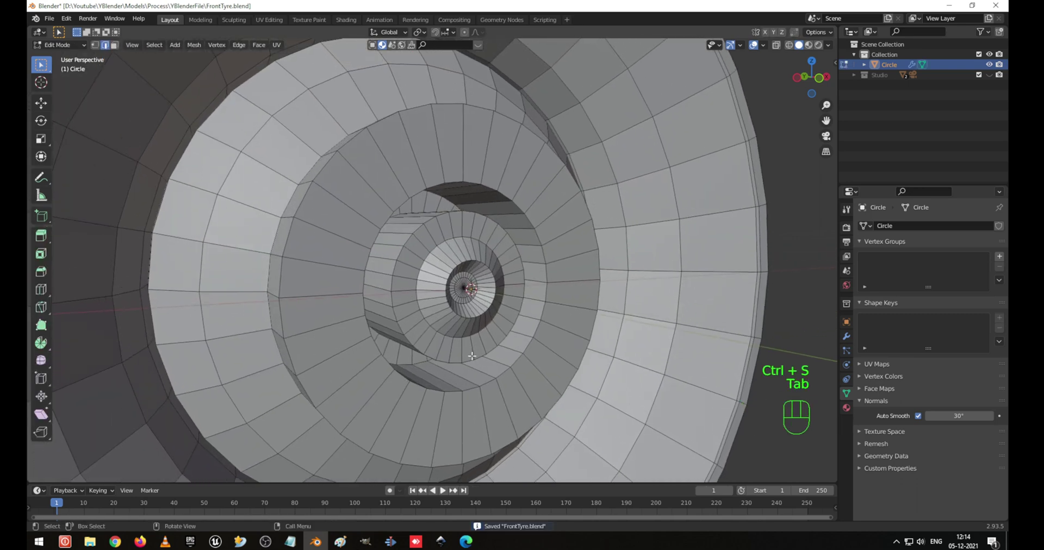
key(KP_2)
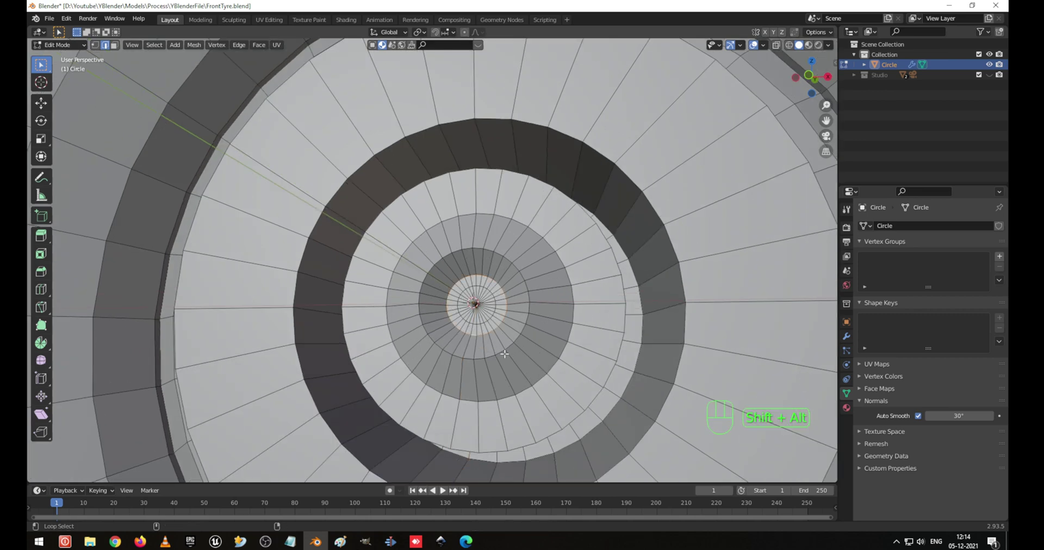
middle_drag(481, 354, 506, 377)
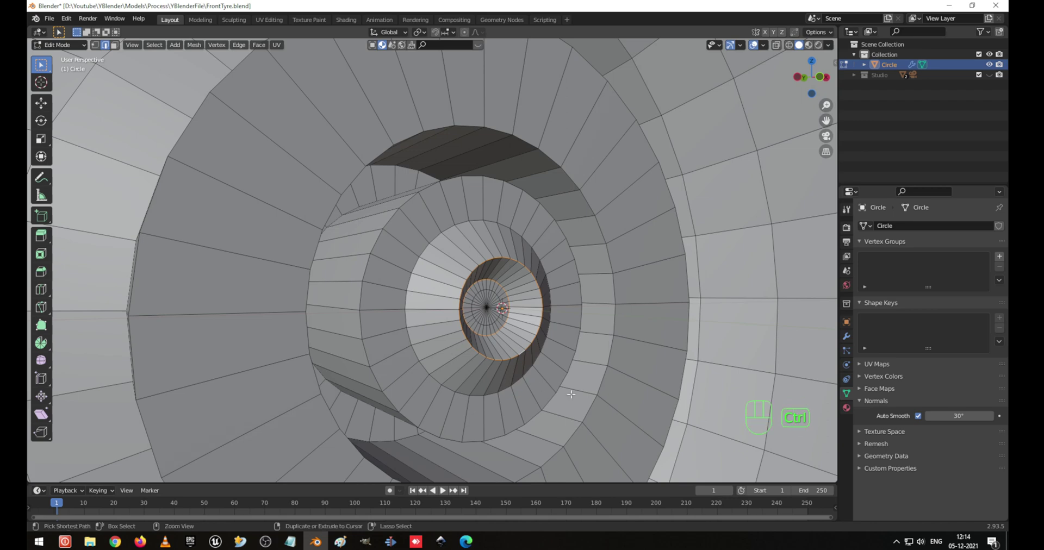
key(ctrl+b)
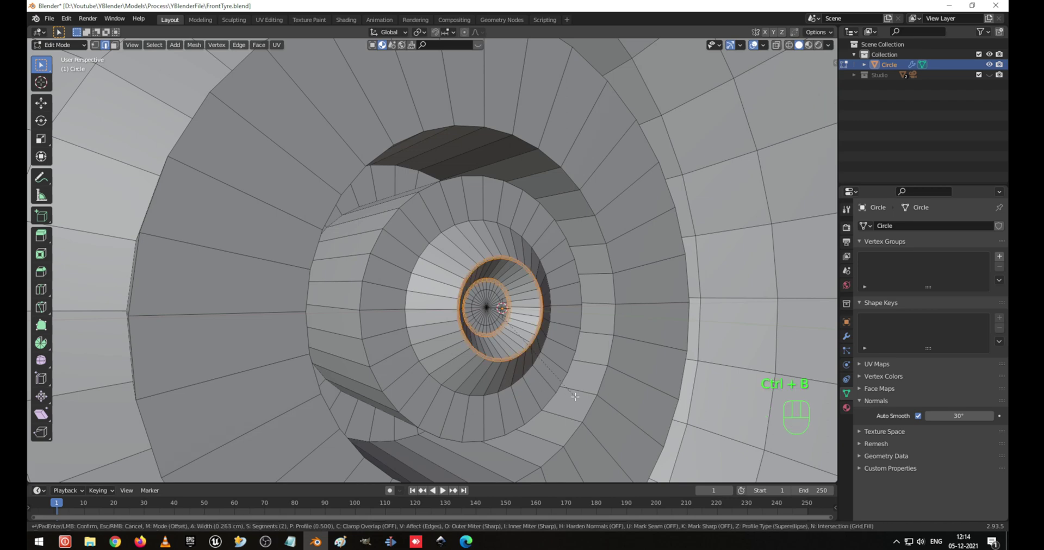
click(574, 397)
scroll(575, 396, up, 5)
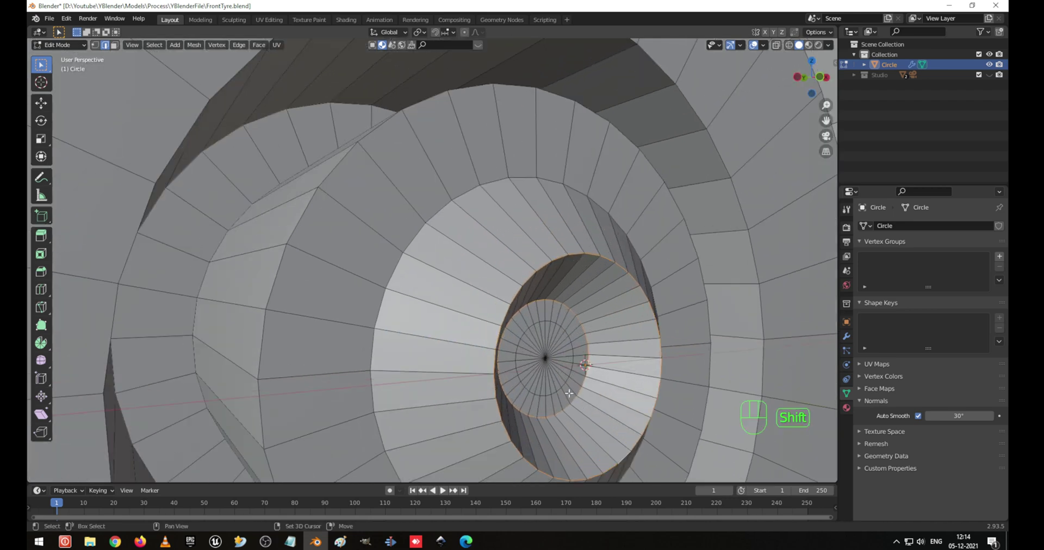
middle_drag(574, 397, 555, 361)
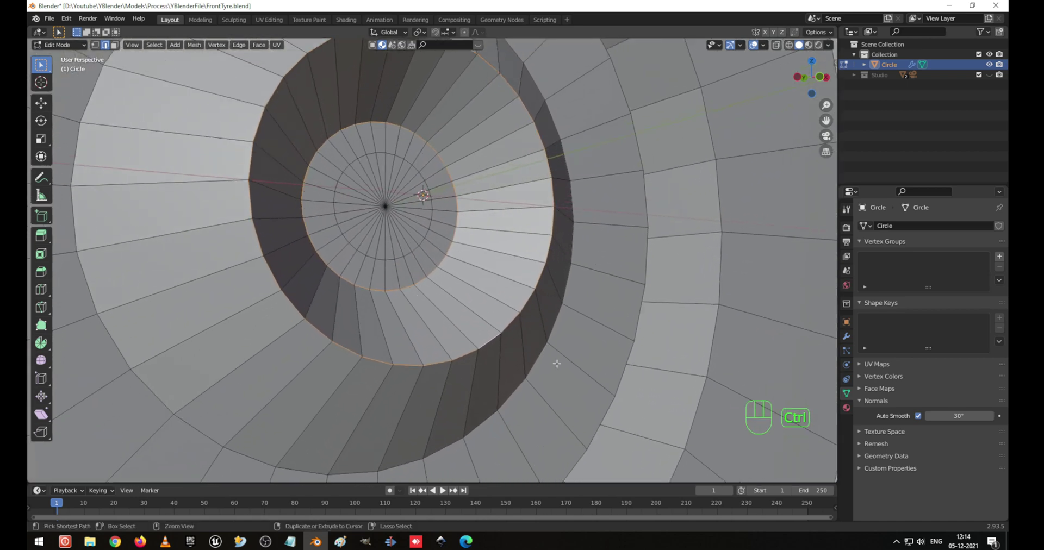
key(ctrl+b)
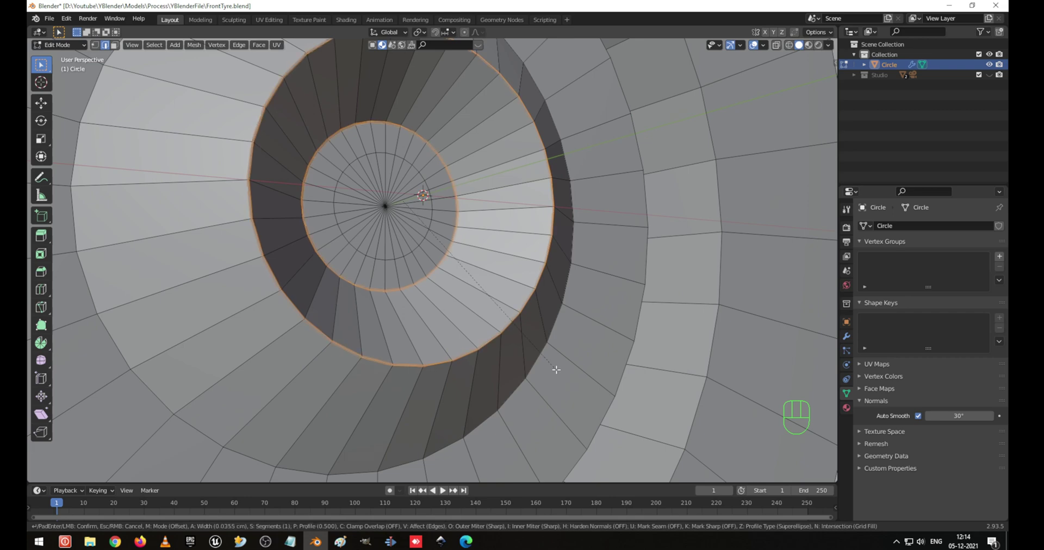
scroll(557, 371, up, 1)
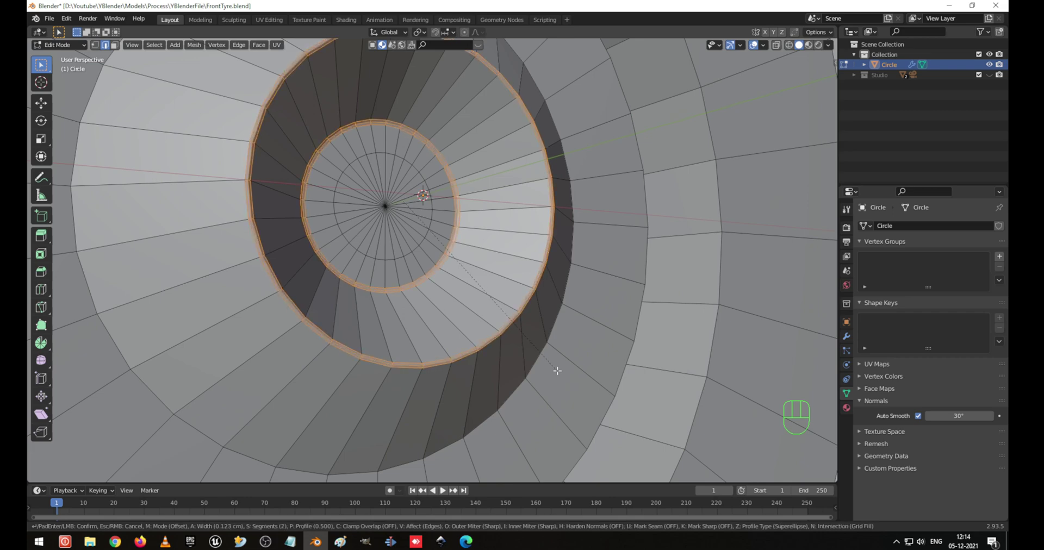
click(557, 371)
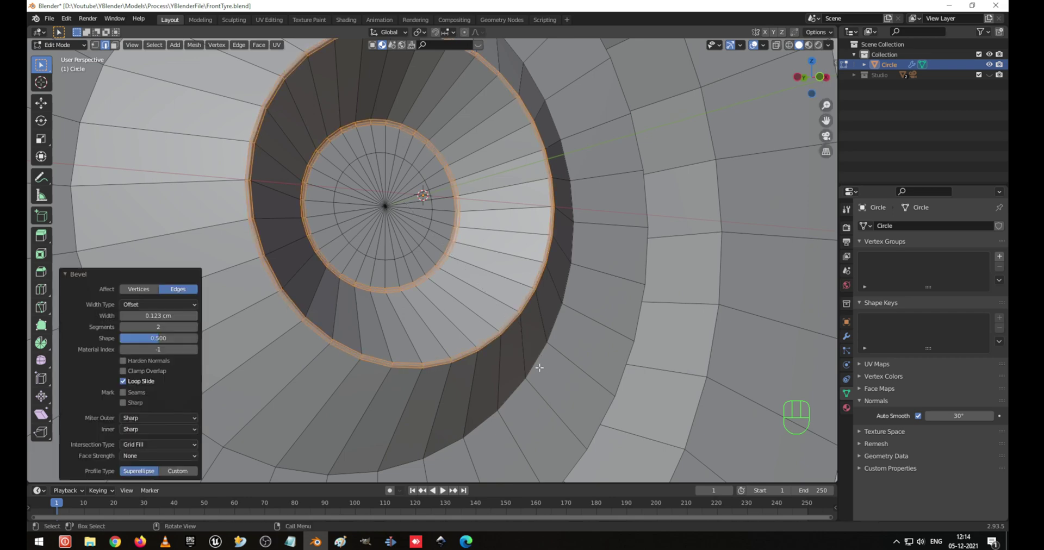
middle_drag(500, 364, 427, 266)
key(Tab)
scroll(427, 266, up, 3)
key(Tab)
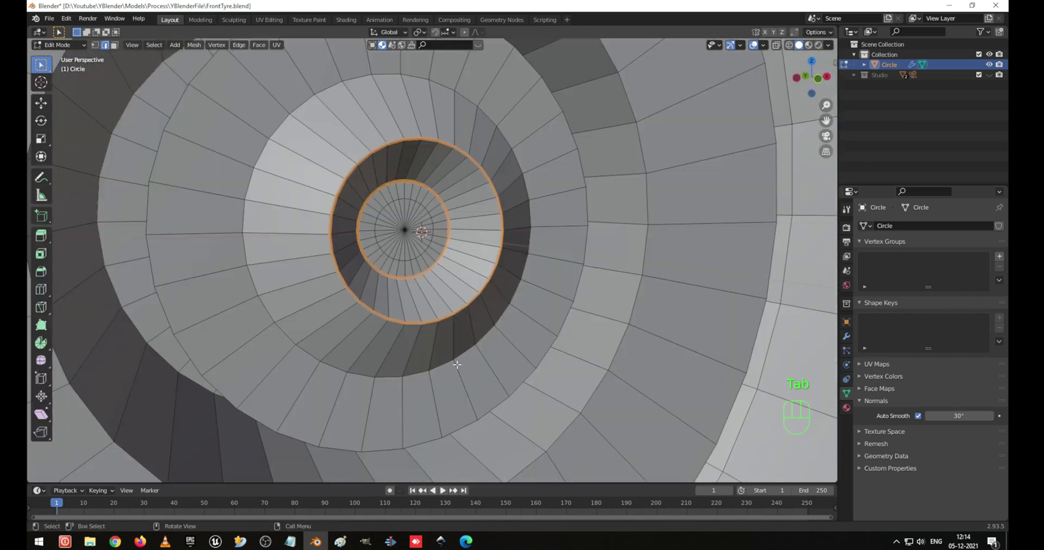
Bevel the small inner hub's two front-face edge loops and its base edge loop to 0.291 cm with 2 segments
middle_drag(456, 364, 393, 318)
alt+click(360, 290)
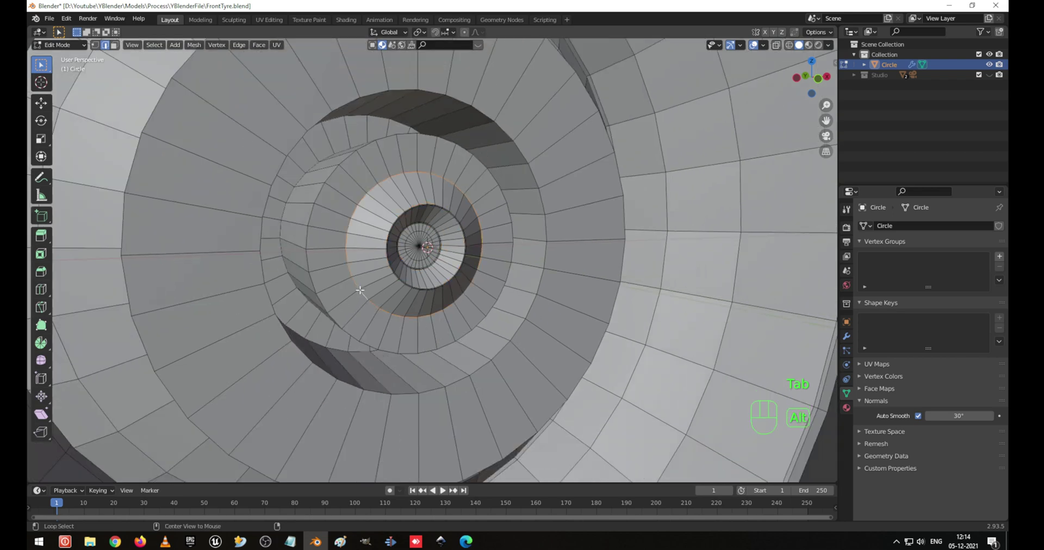
alt+shift+click(374, 348)
middle_drag(504, 337, 521, 322)
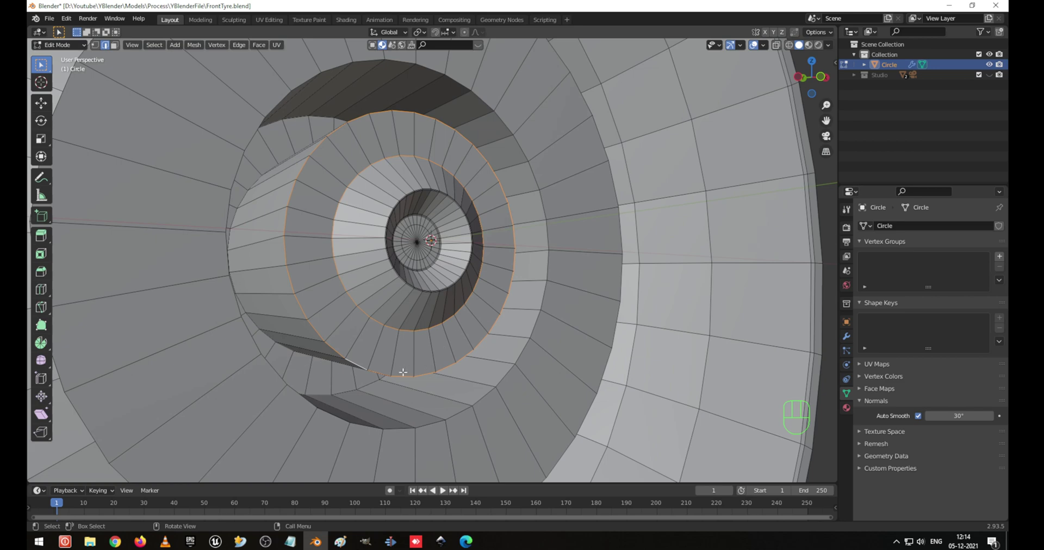
middle_drag(403, 372, 350, 402)
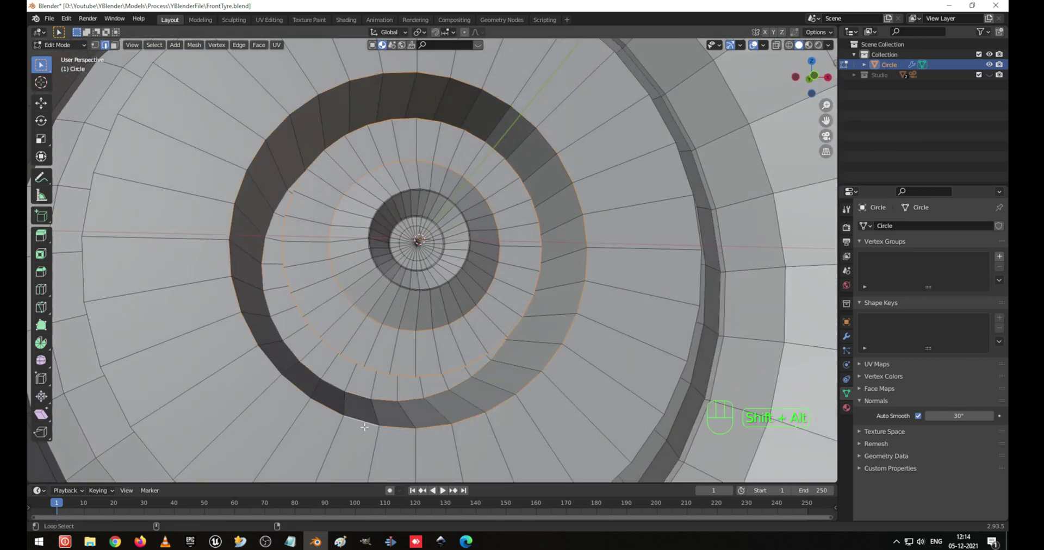
scroll(367, 427, down, 2)
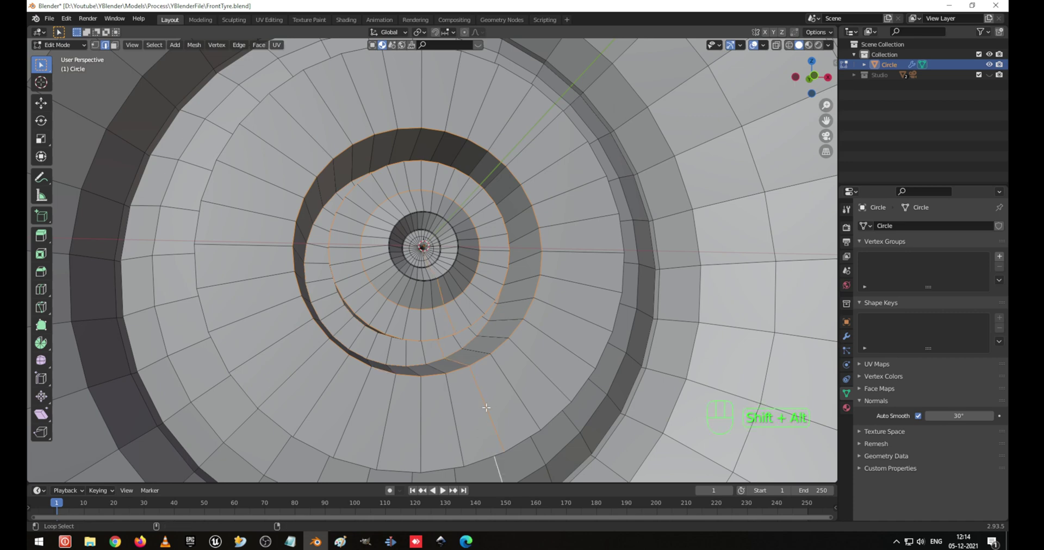
scroll(481, 423, up, 2)
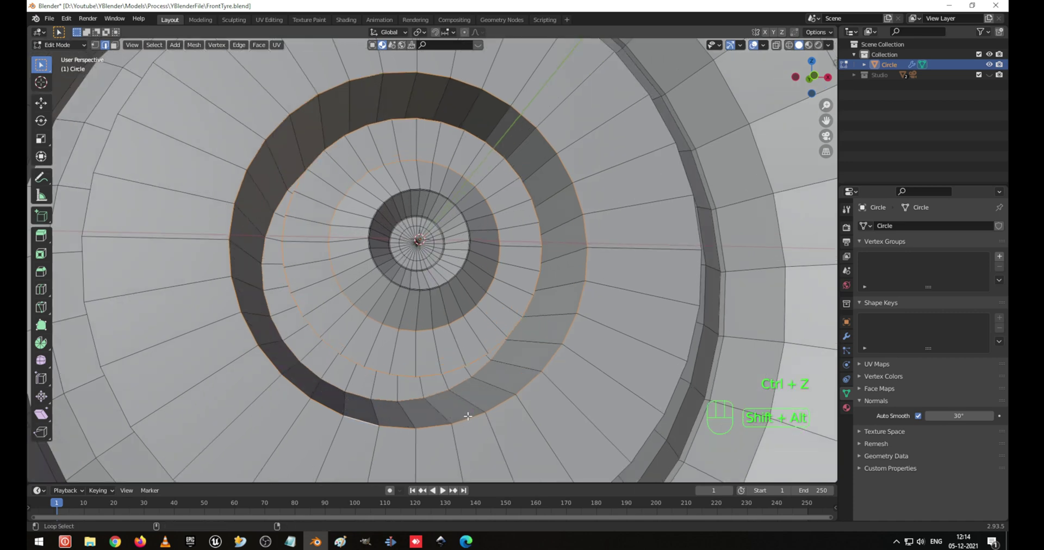
key(ctrl+z)
middle_drag(468, 415, 455, 353)
key(ctrl+b)
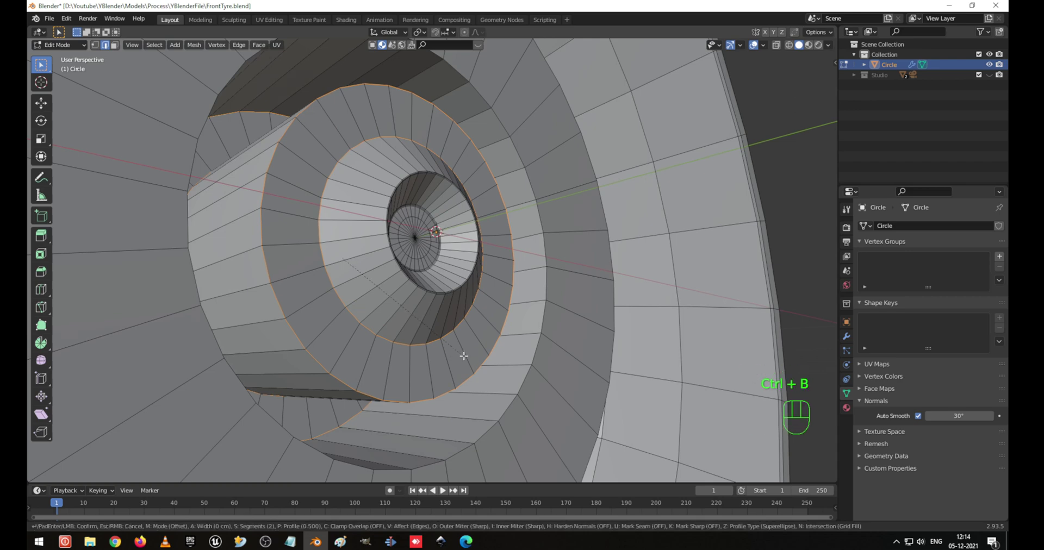
click(467, 357)
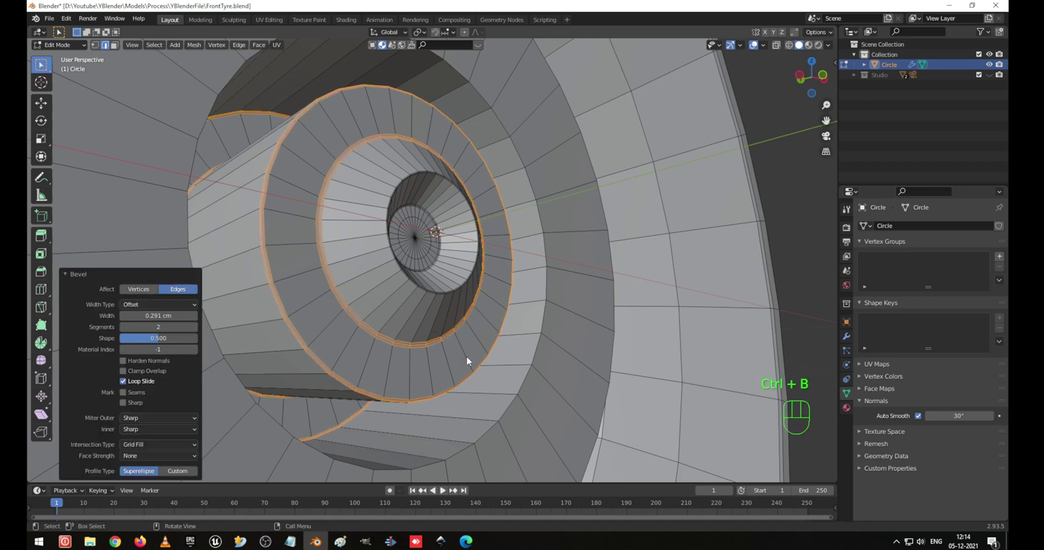
key(Tab)
middle_drag(467, 356, 415, 356)
mouse_move(459, 326)
middle_down()
mouse_move(499, 334)
mouse_move(453, 341)
middle_up()
key(Tab)
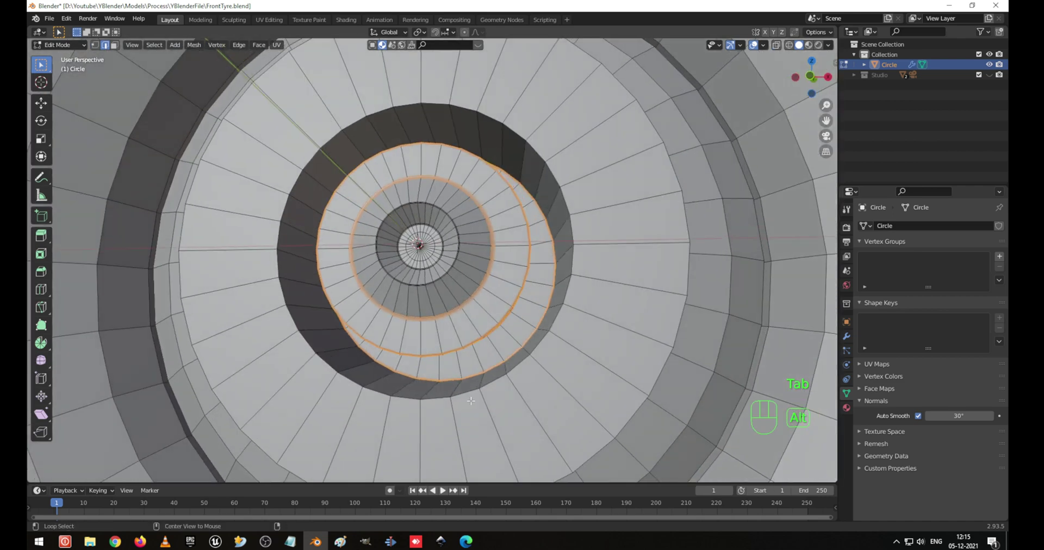
Bevel the inner edge loop of the large hub face, around the recess opening, about 1.2 cm with 3 segments
alt+click(471, 401)
middle_drag(470, 401, 553, 370)
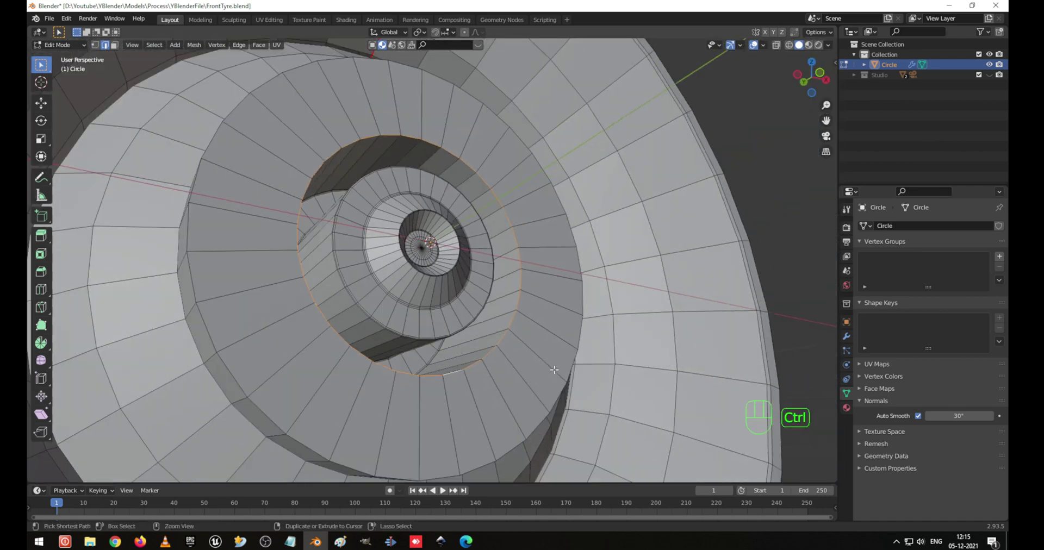
key(ctrl+b)
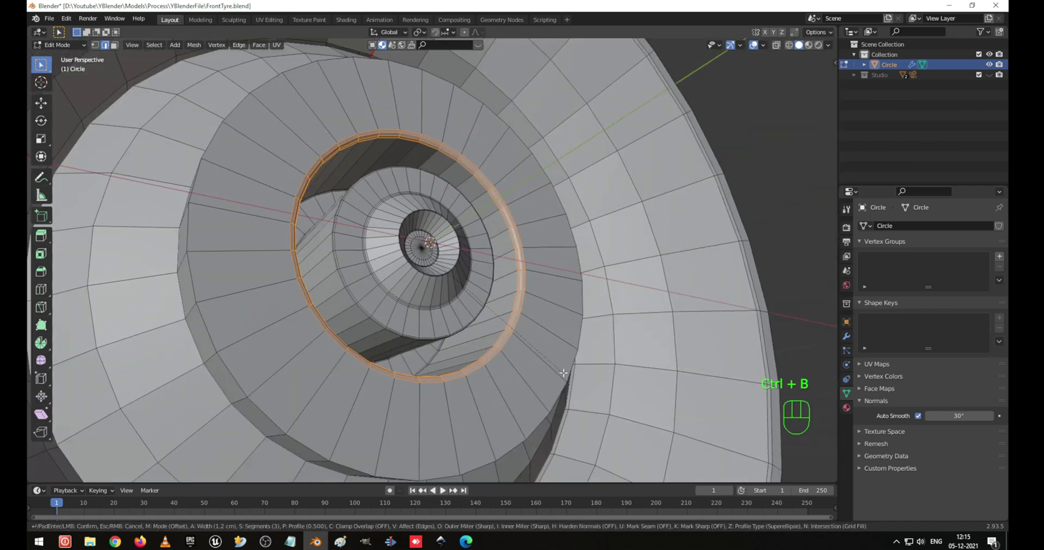
click(563, 372)
key(Tab)
mouse_move(563, 375)
middle_down()
mouse_move(483, 387)
mouse_move(538, 384)
middle_up()
key(Tab)
Bevel the outer edge loop of the large hub face about 1.6 cm with 3 segments
alt+click(544, 420)
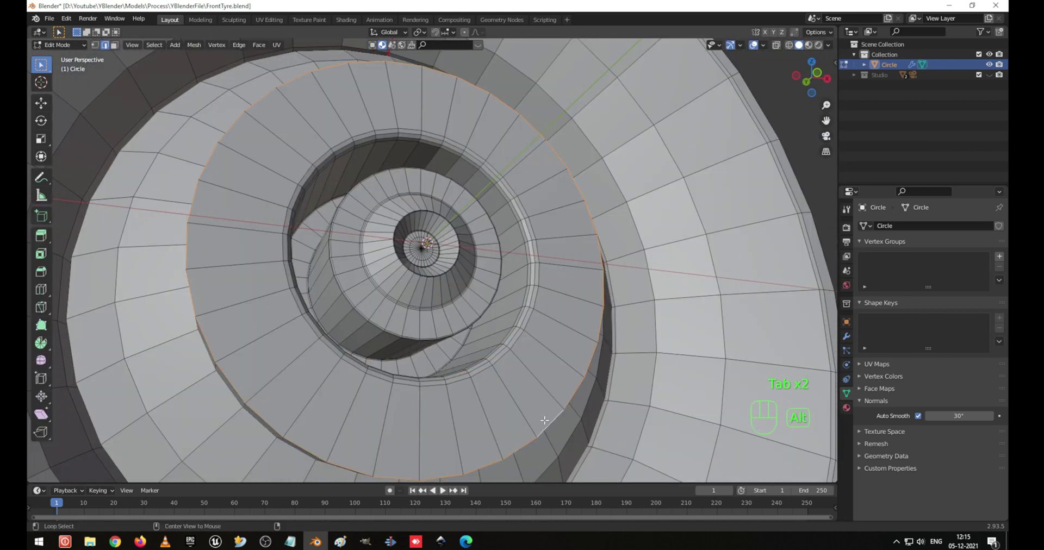
middle_drag(510, 428, 565, 357)
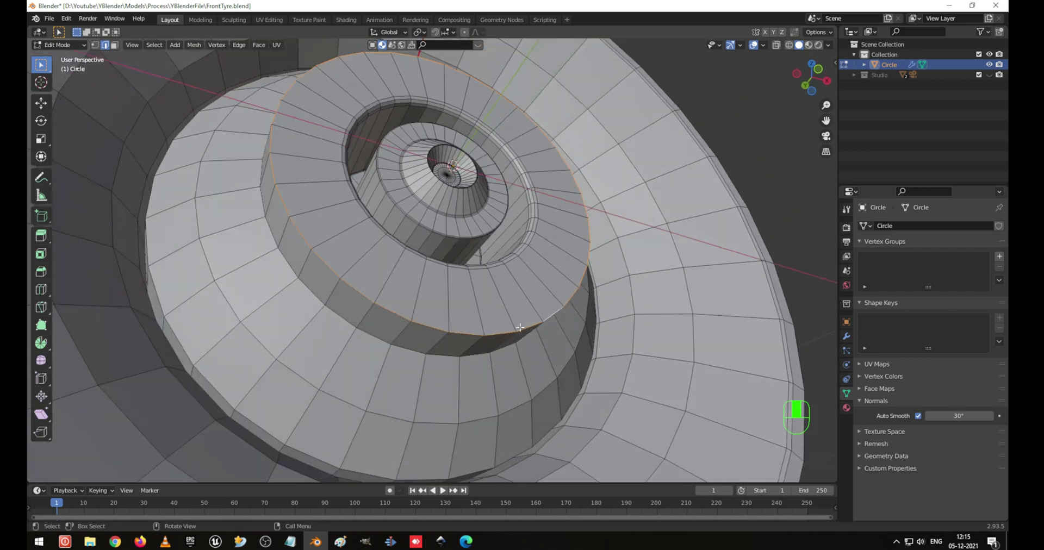
key(ctrl+b)
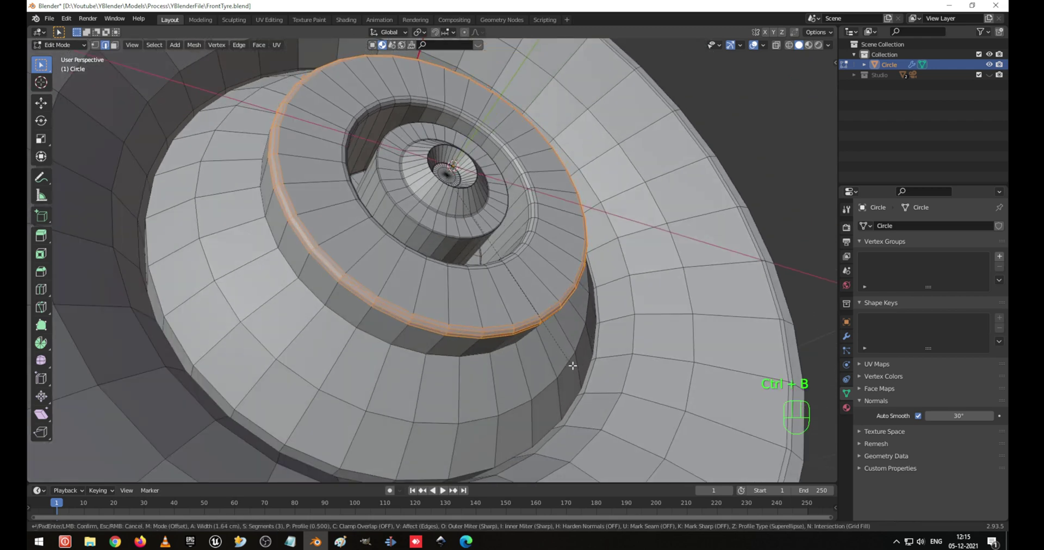
click(570, 358)
key(Tab)
middle_drag(569, 344, 443, 392)
key(Tab)
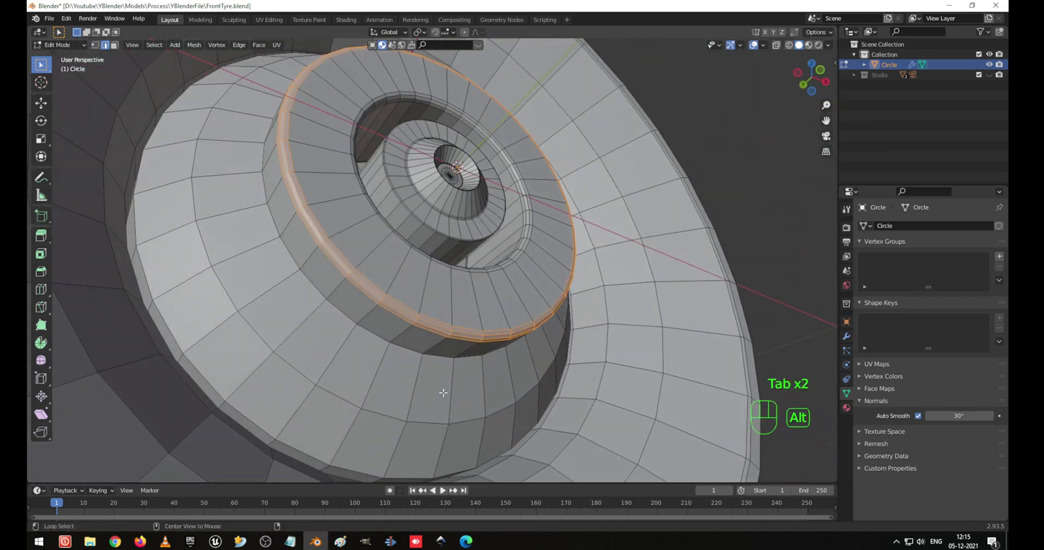
Bevel the three edge loops along the hub's sloped side, behind the large face, with 3 segments
alt+click(405, 354)
alt+shift+click(394, 421)
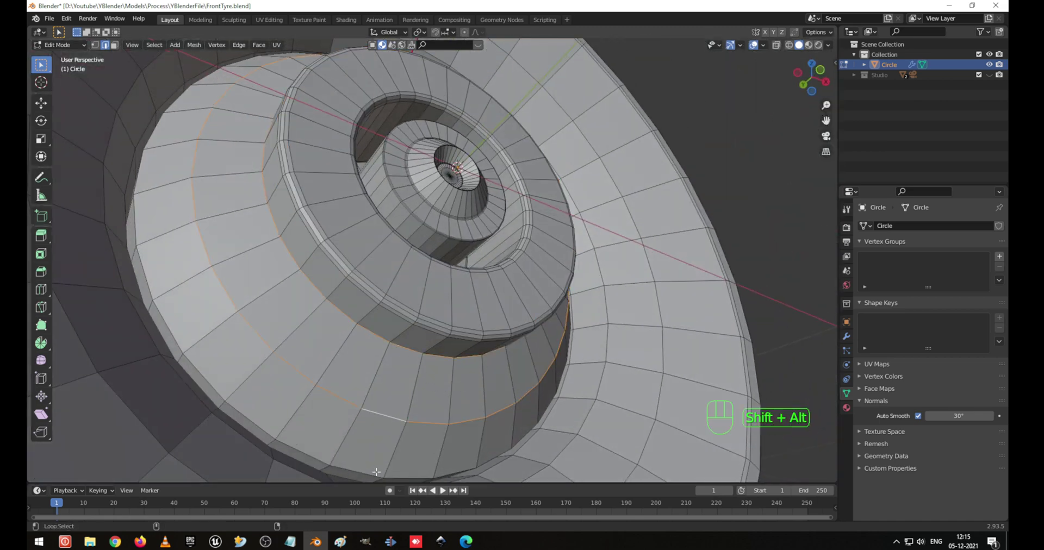
alt+shift+click(371, 474)
key(ctrl+b)
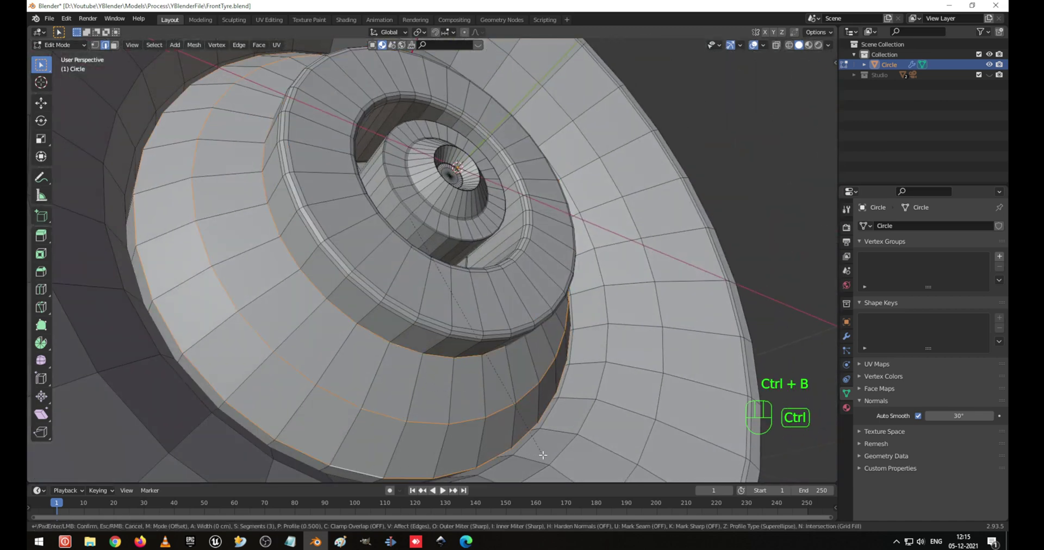
click(546, 457)
Check the bevelled hub in Object Mode and save the file
key(Tab)
middle_drag(546, 456, 403, 209)
scroll(542, 399, down, 5)
scroll(413, 180, up, 3)
shift+middle_drag(425, 146, 510, 309)
scroll(442, 318, down, 3)
scroll(507, 314, up, 2)
key(ctrl+s)
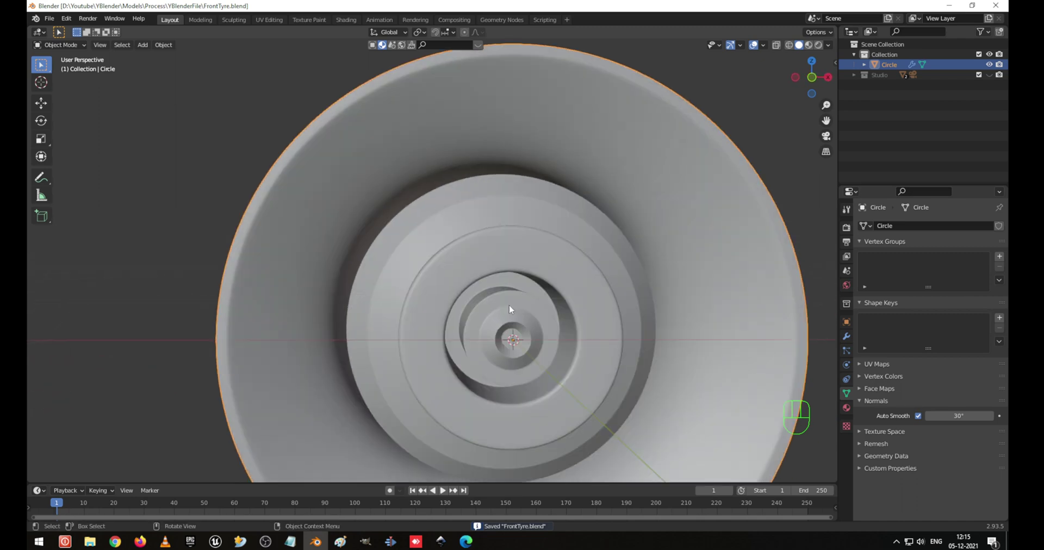
Extrude the wheel's open rear edge loop about 10.52 cm backward along Y in the right side view
middle_drag(508, 305, 654, 314)
scroll(507, 307, down, 3)
key(Tab)
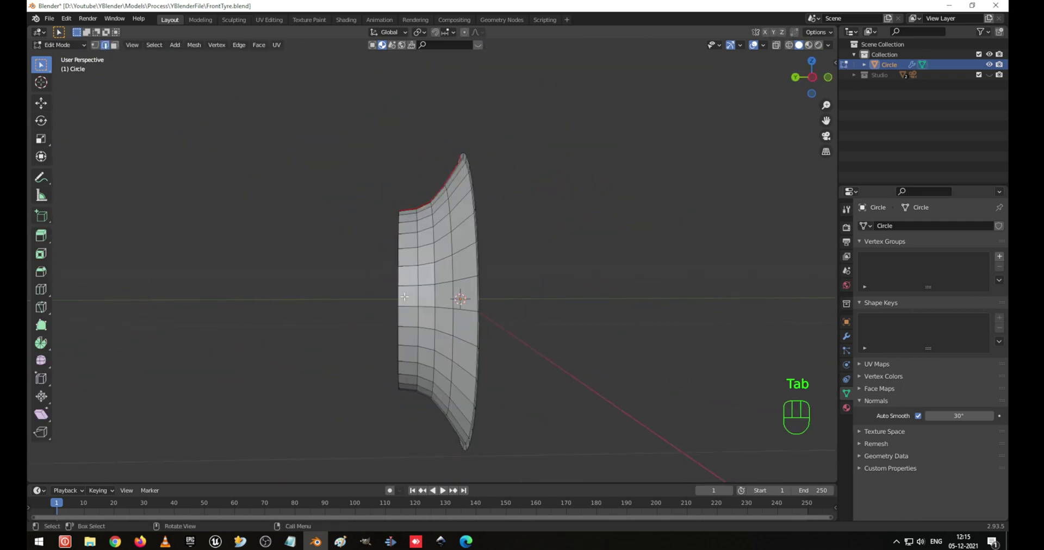
middle_drag(404, 300, 422, 254)
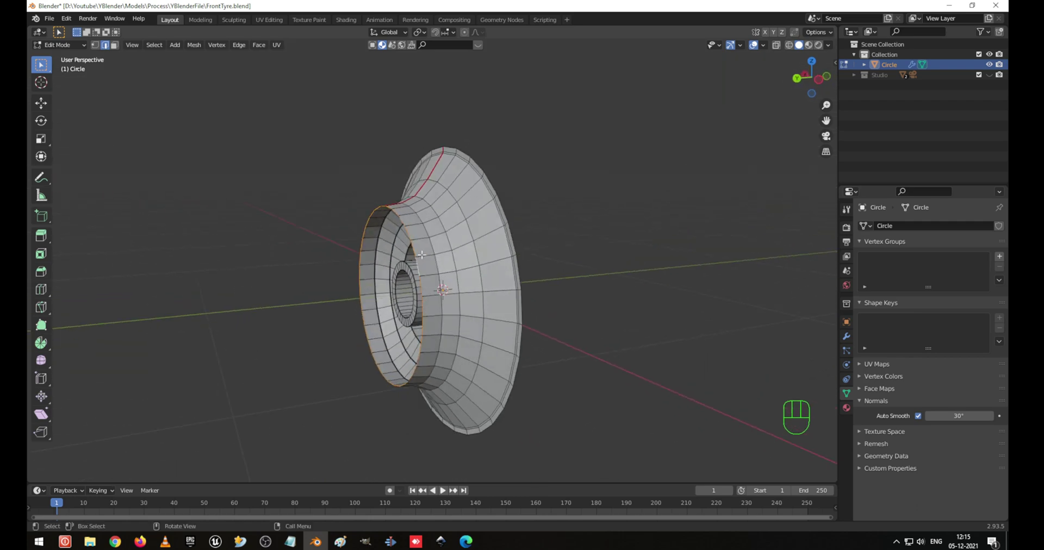
key(KP_3)
key(KP_1)
key(KP_3)
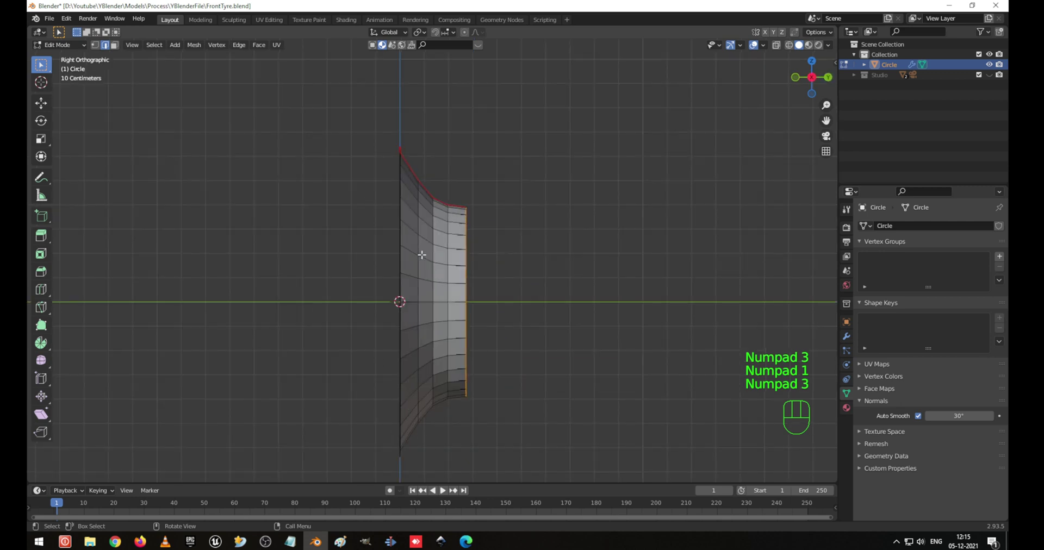
key(e)
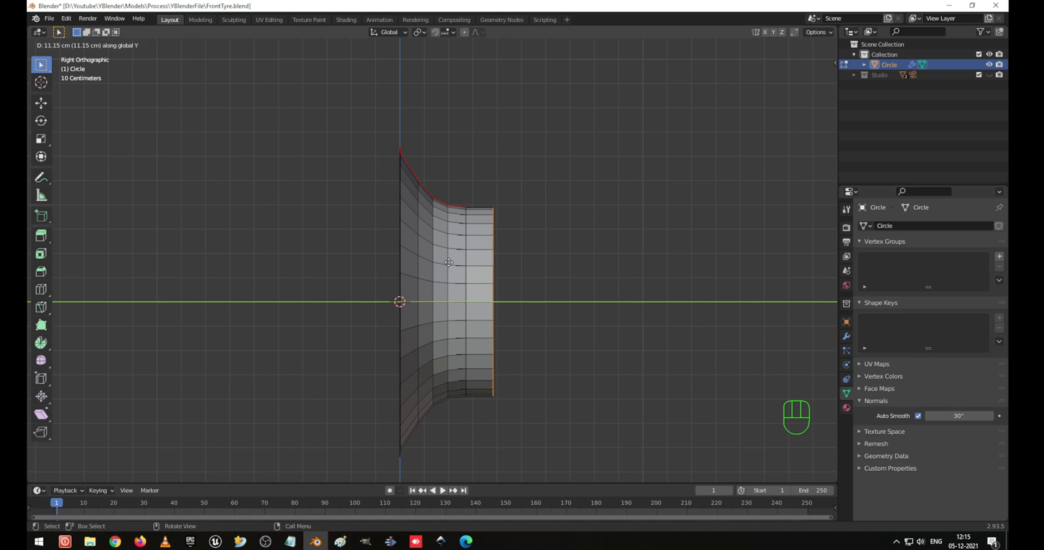
click(447, 263)
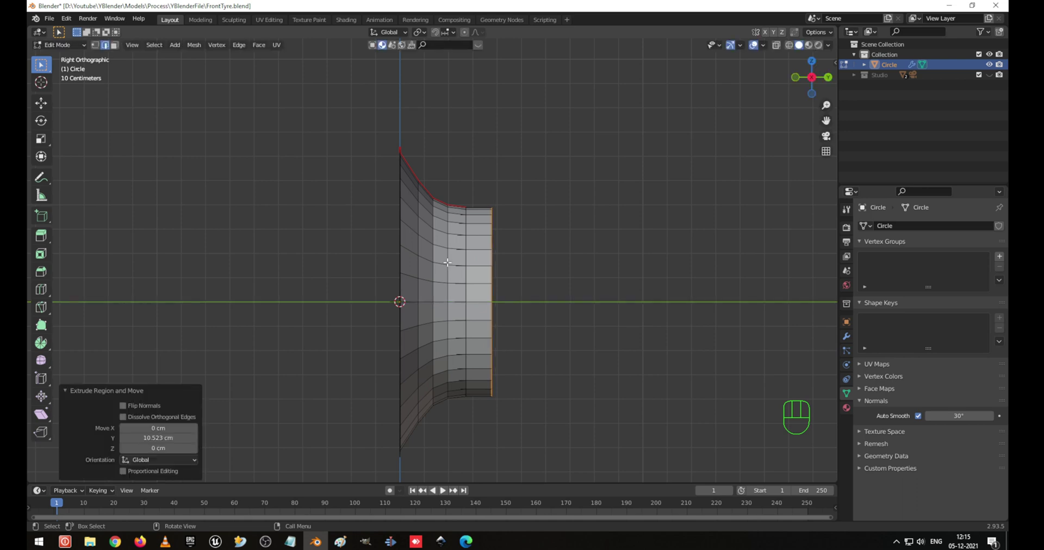
Extrude the rear edge loop about 14.31 cm further along Y and scale it to about 1.551 to form a rear flare
key(e)
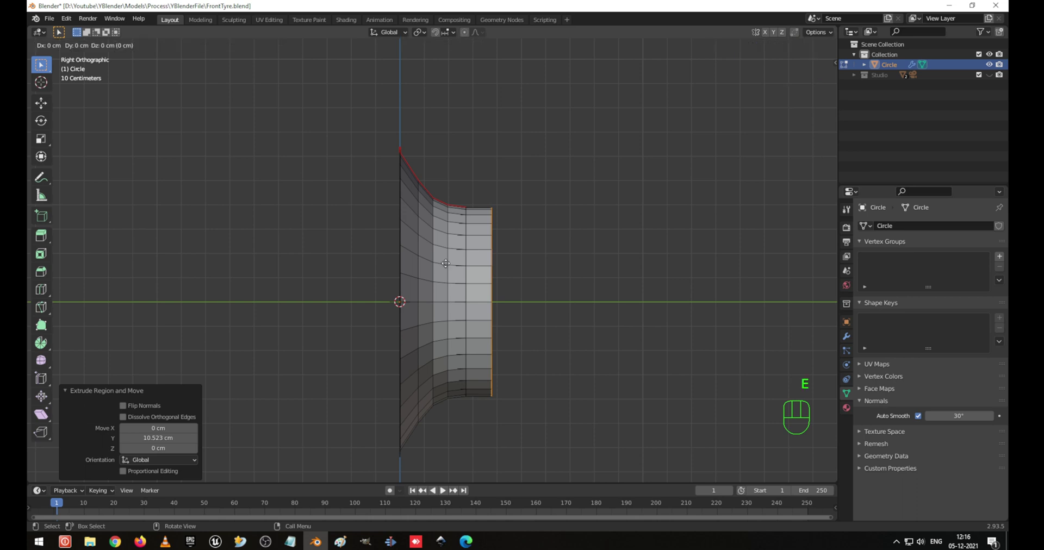
click(481, 272)
key(s)
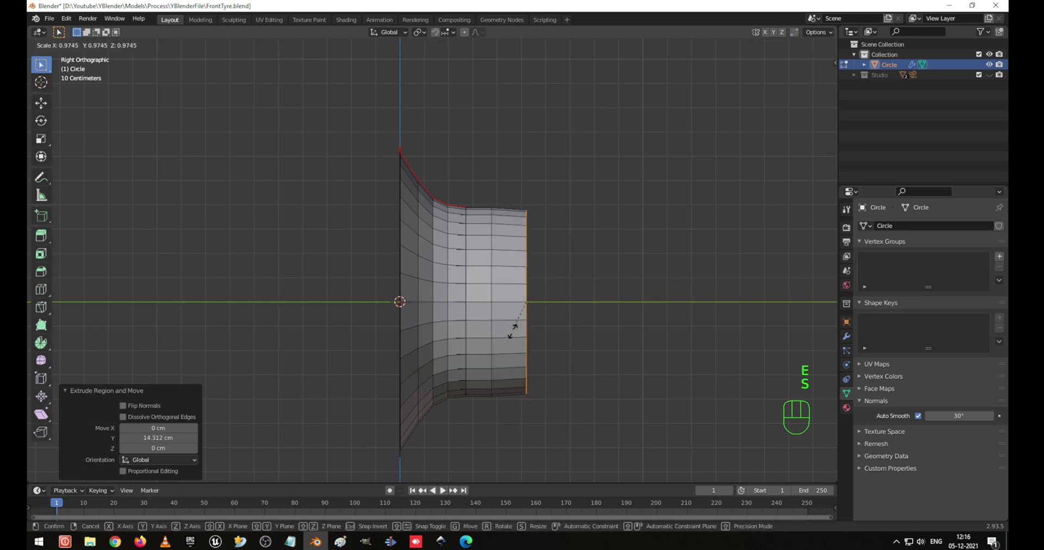
click(504, 345)
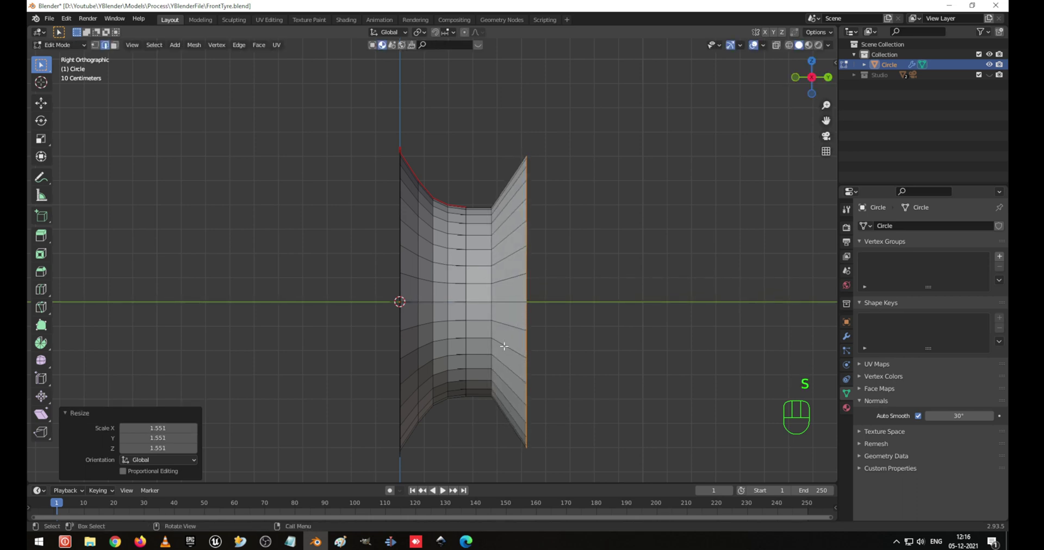
Scale the rear flare's outer edge loop to about 1.059 in the front wireframe view to match the front rim
key(KP_1)
key(shift+z)
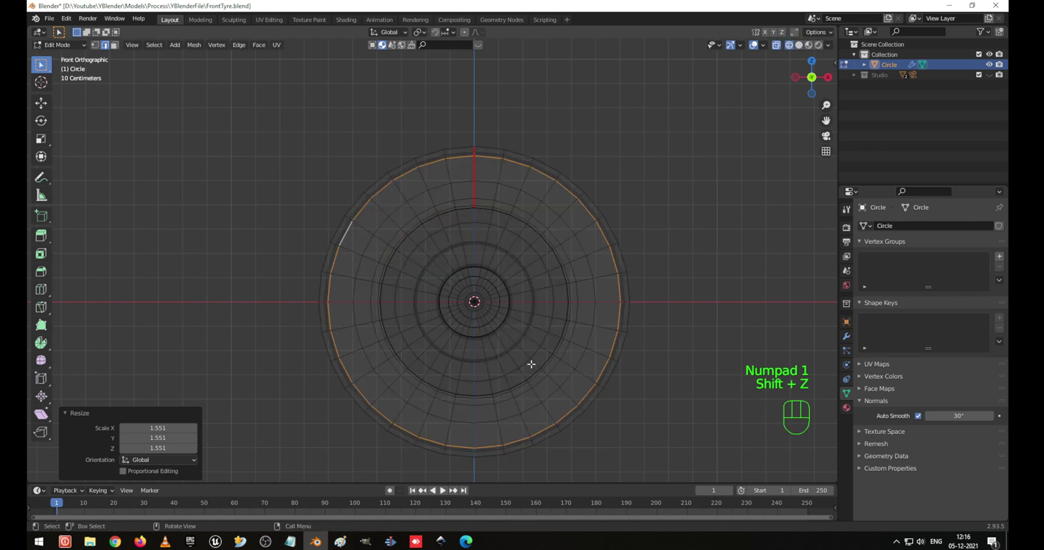
key(s)
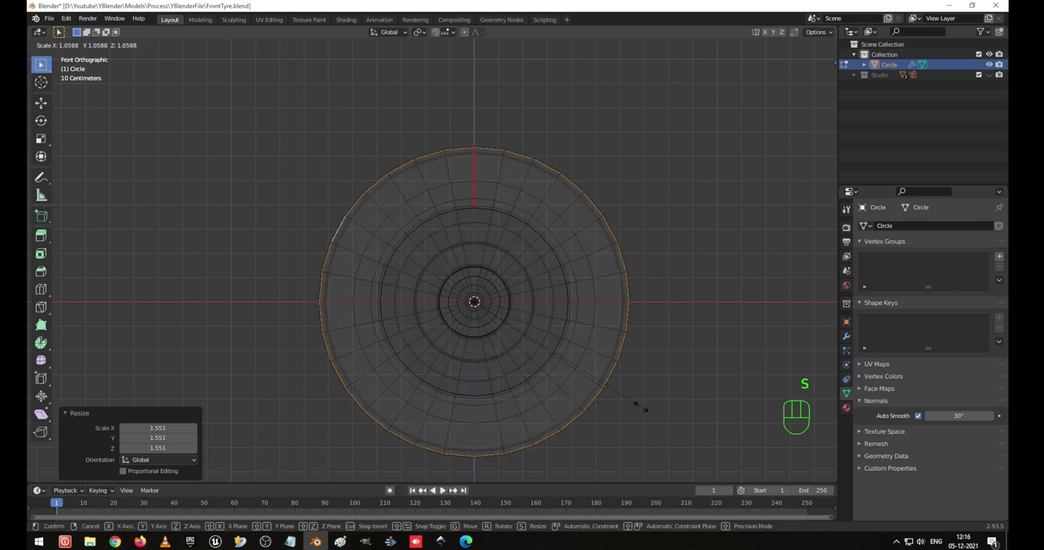
click(643, 407)
mouse_move(455, 158)
middle_down()
mouse_move(624, 183)
mouse_move(417, 217)
middle_up()
key(shift+z)
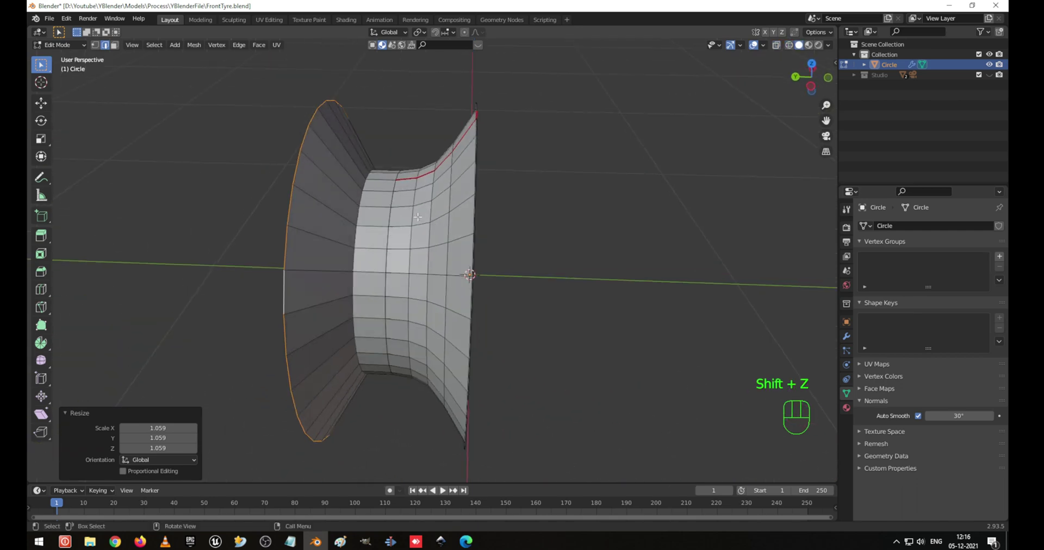
Cut one centred edge loop around the rear flare and shrink it about 5.56 cm along its normals
shift+middle_drag(357, 187, 424, 184)
key(ctrl+r)
click(399, 190)
right_click(398, 190)
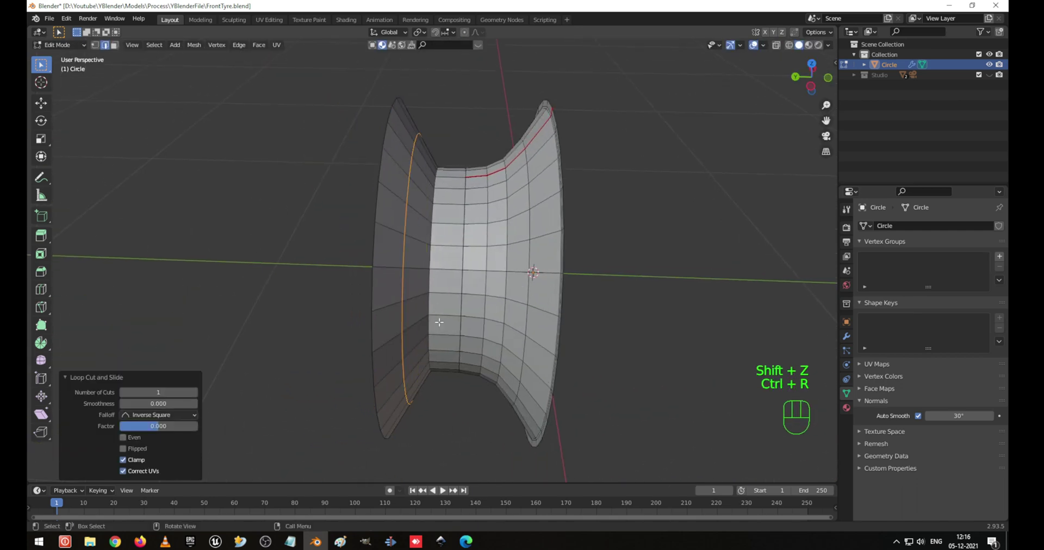
key(alt+s)
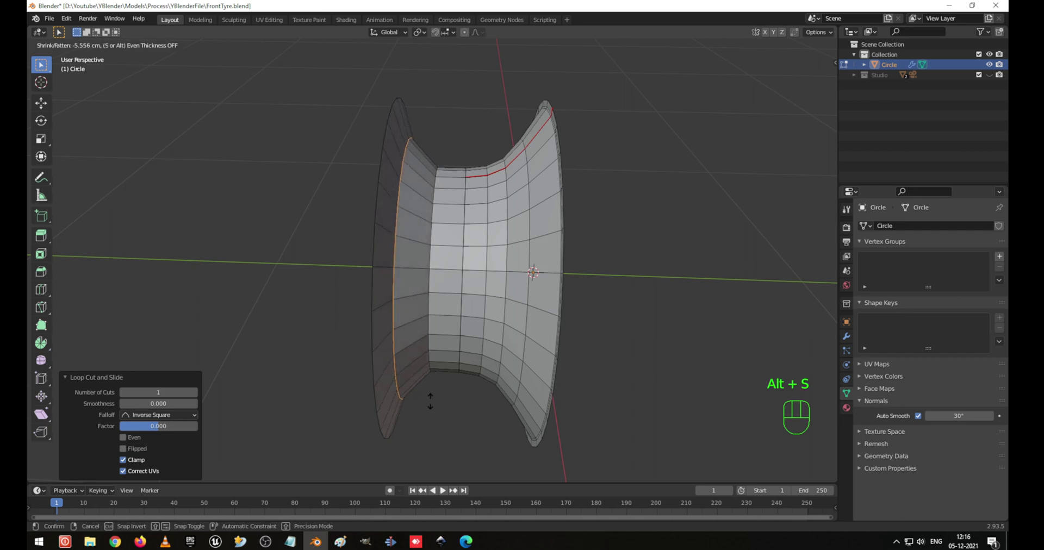
click(430, 402)
Check the curved rear flare in Object Mode and apply smooth shading to the wheel
middle_drag(489, 261, 433, 189)
key(Tab)
key(Tab)
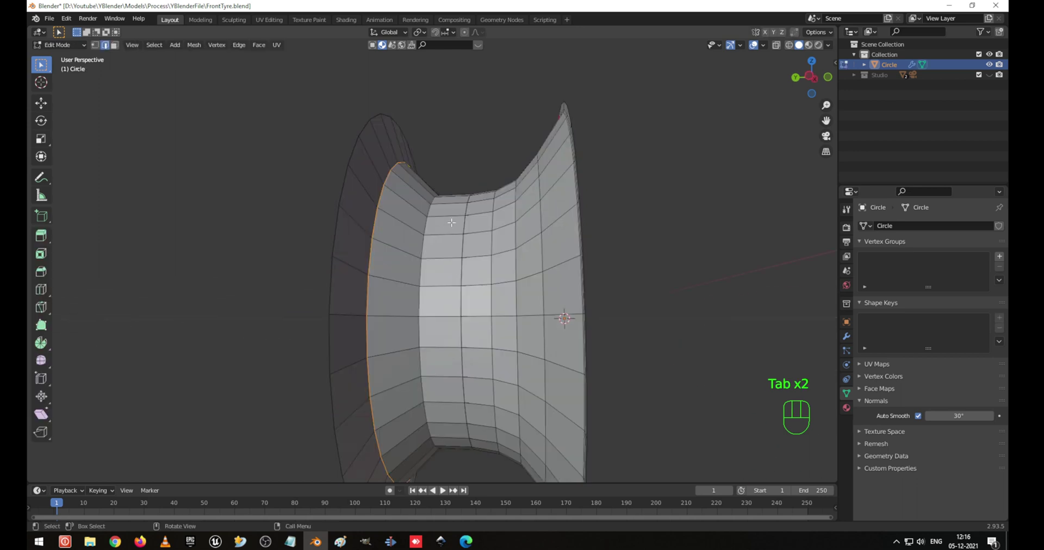
key(Tab)
middle_drag(462, 232, 469, 280)
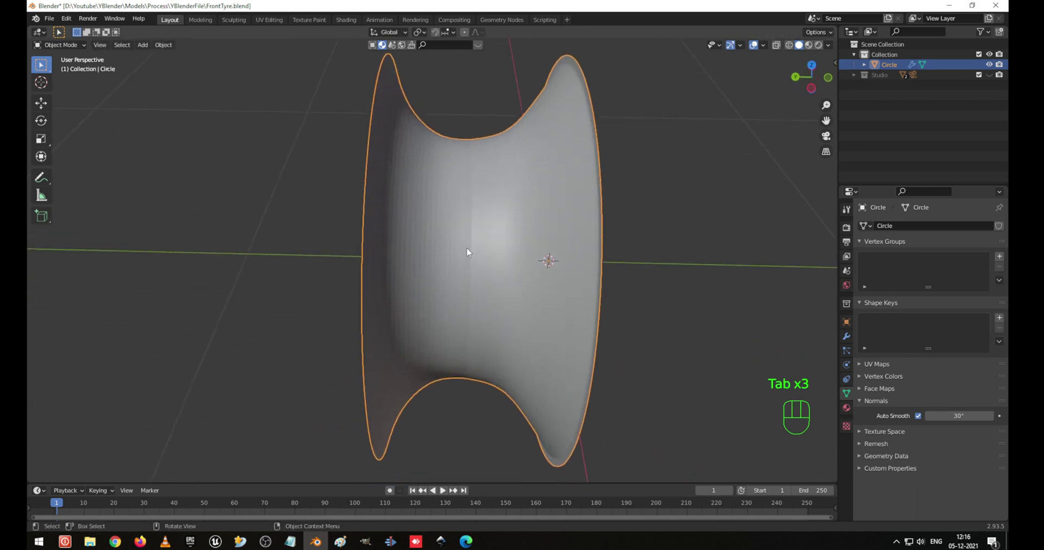
right_click(467, 252)
right_click(468, 248)
click(470, 250)
mouse_move(478, 228)
middle_down()
mouse_move(445, 227)
mouse_move(485, 227)
mouse_move(463, 233)
middle_up()
key(Tab)
scroll(493, 225, up, 3)
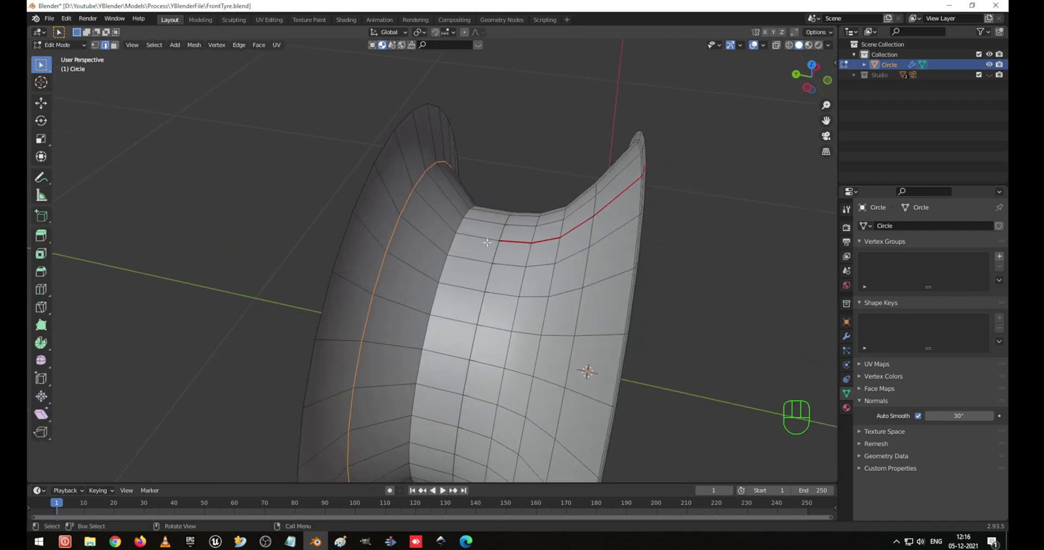
Select the crosswise edge line running from the rear flare onto the wheel's barrel
middle_drag(545, 263, 503, 264)
key(ctrl+l)
alt+click(491, 260)
scroll(608, 273, up, 6)
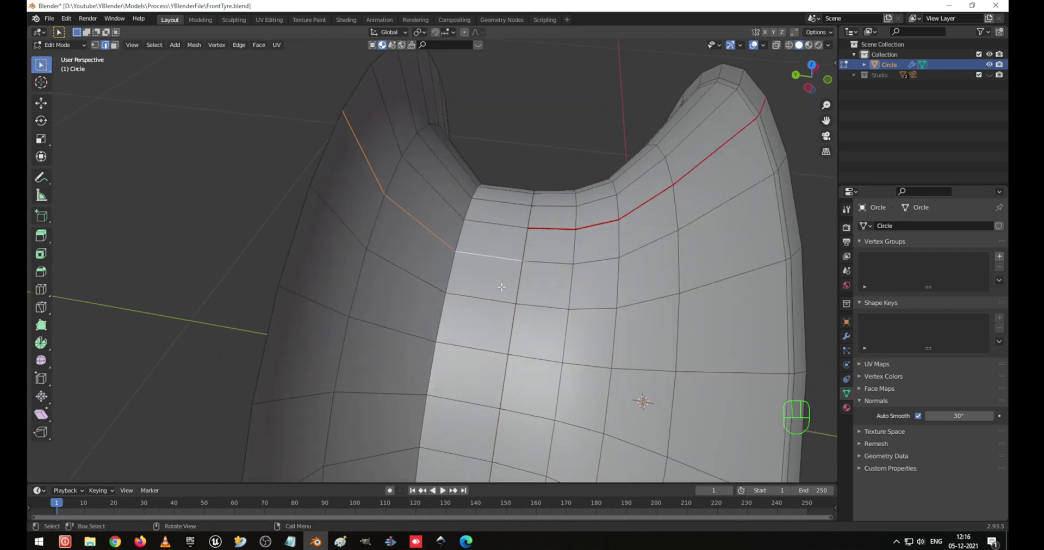
middle_drag(647, 286, 616, 286)
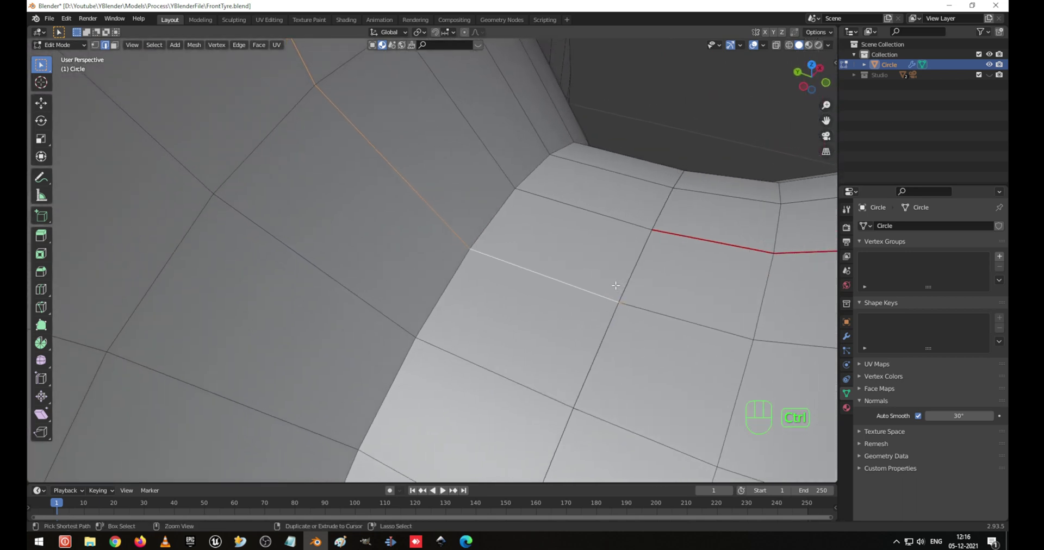
Undo the smooth shading, the rear flare edits and the rear edge loop extrusions
key(ctrl+z)
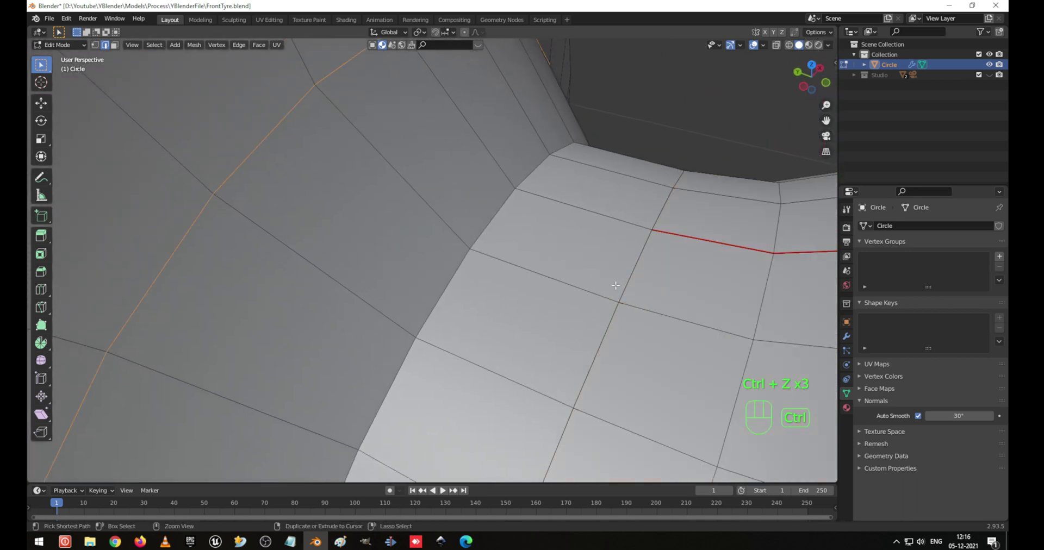
key(ctrl+z)
key(ctrl+z)
key(ctrl+z)
key(ctrl+z)
key(ctrl+z)
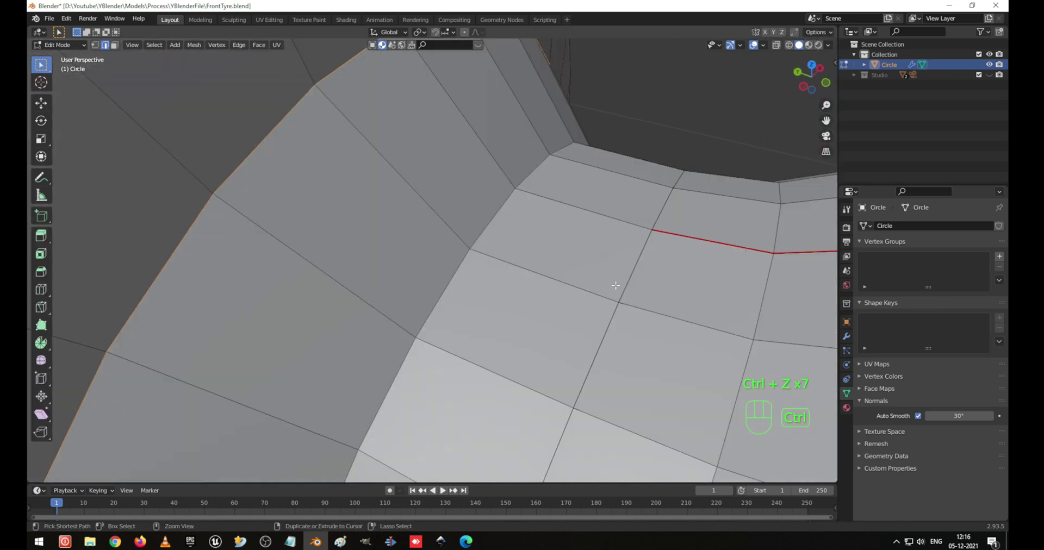
key(ctrl+z)
key(ctrl+z)
key(ctrl+z)
key(ctrl+z)
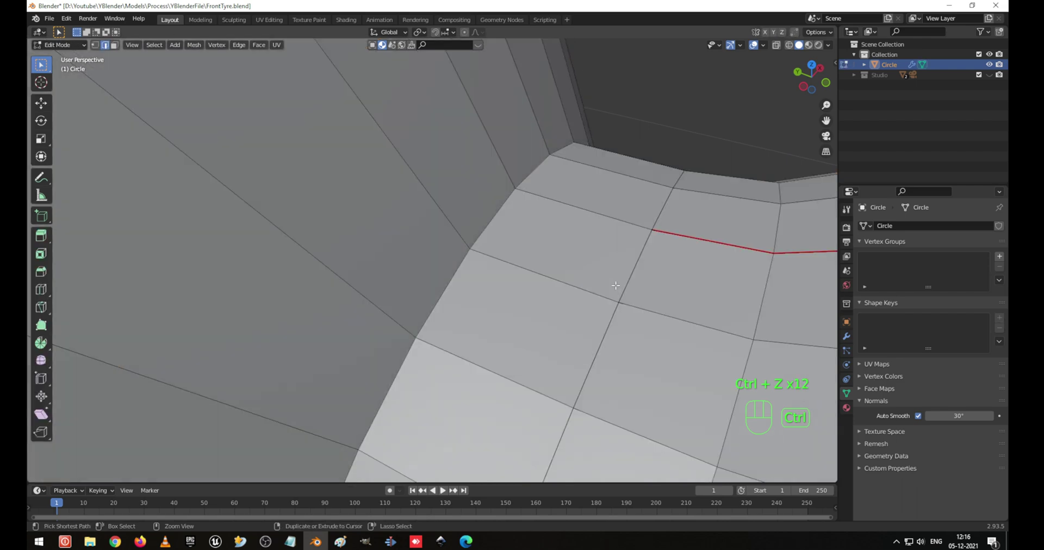
Test-move the open rear edge loop around the hub, delete its selected vertices and check the wheel in Object Mode
middle_drag(616, 286, 717, 248)
middle_drag(582, 214, 533, 219)
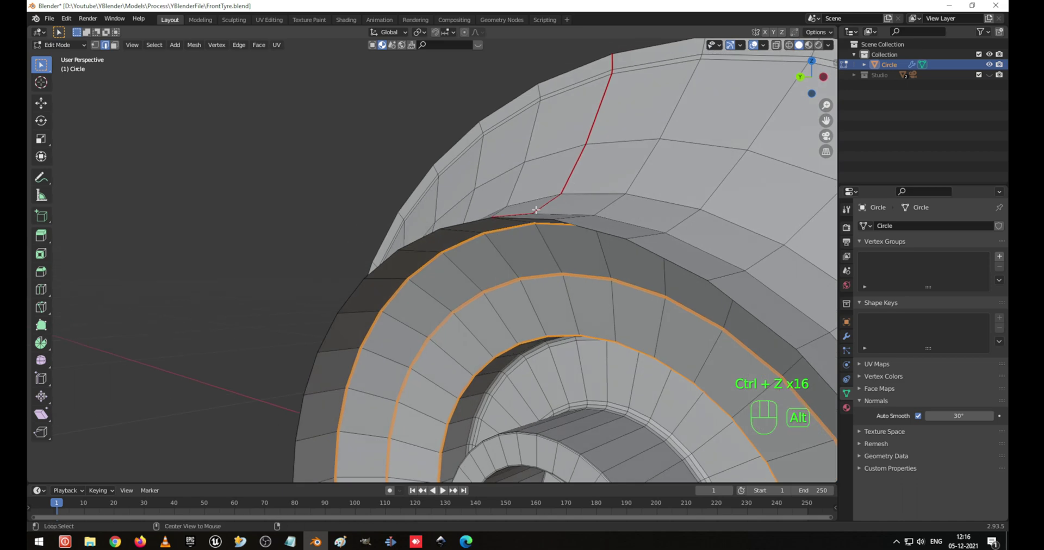
alt+click(533, 219)
middle_drag(622, 230, 590, 262)
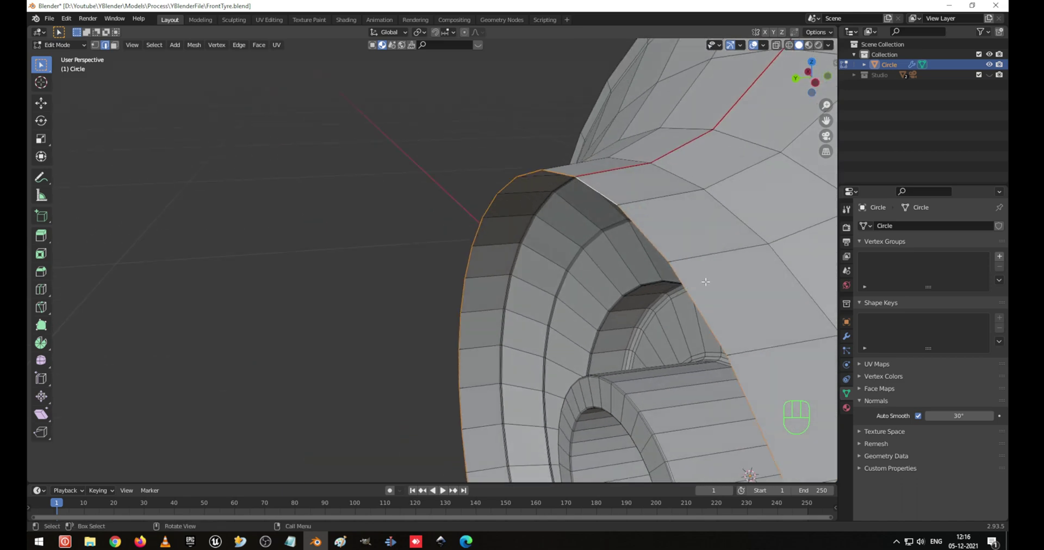
key(g)
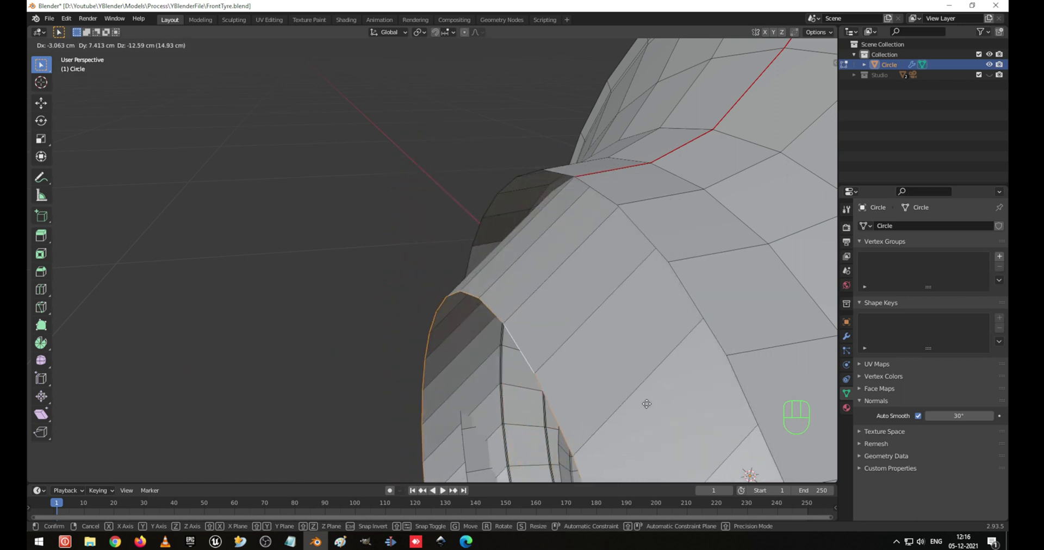
key(Escape)
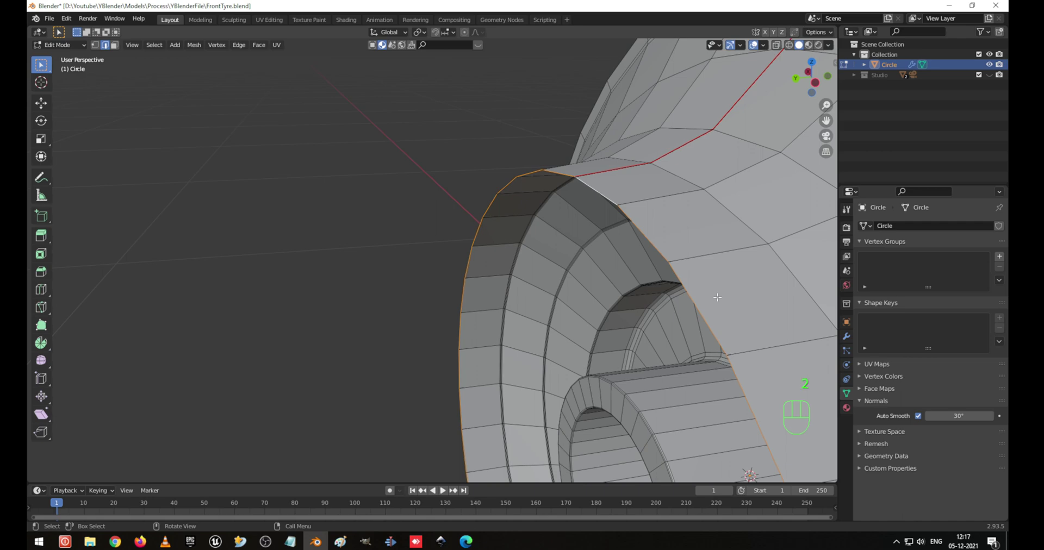
key(1)
key(x)
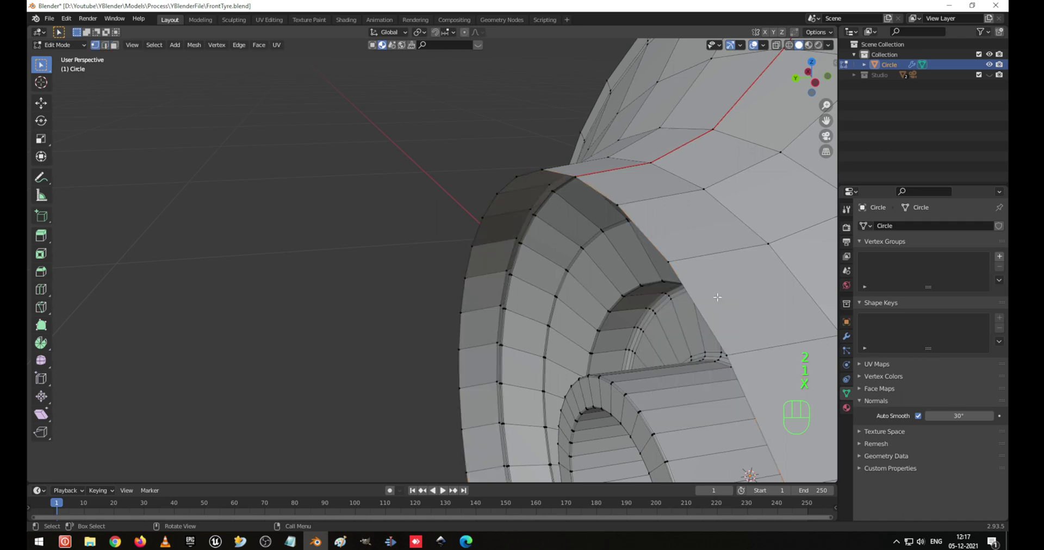
middle_drag(657, 265, 651, 176)
key(Tab)
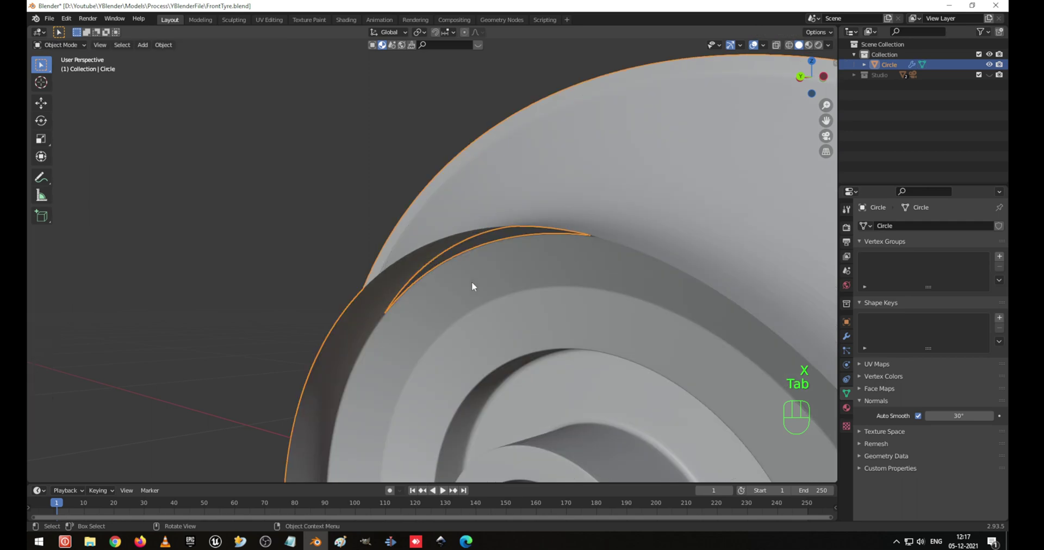
middle_drag(473, 285, 580, 186)
key(Tab)
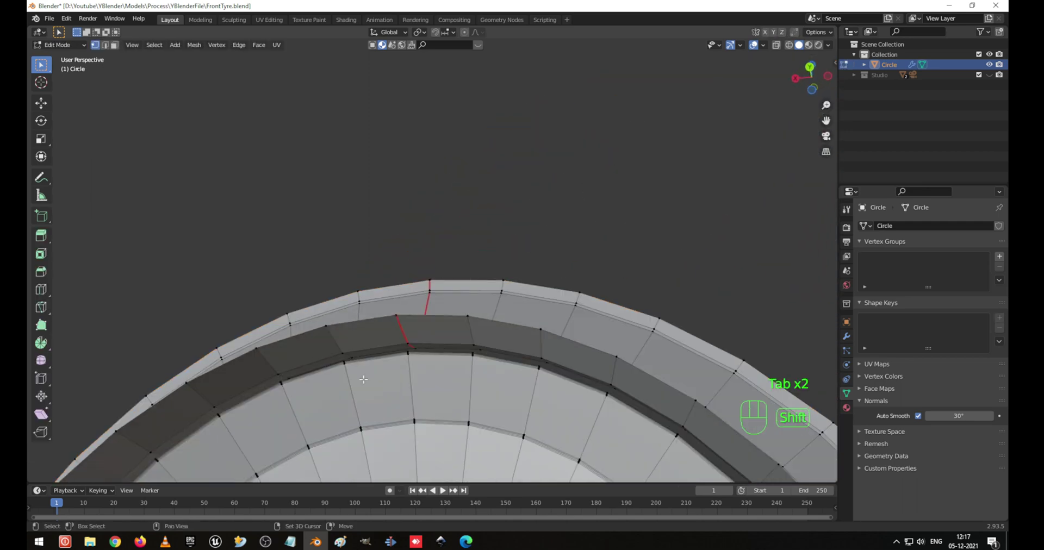
Try to move the rear edge loop about 1.43 cm in X, 4.85 cm in Y and 14.72 cm in Z, and delete it
shift+middle_drag(363, 379, 509, 353)
key(g)
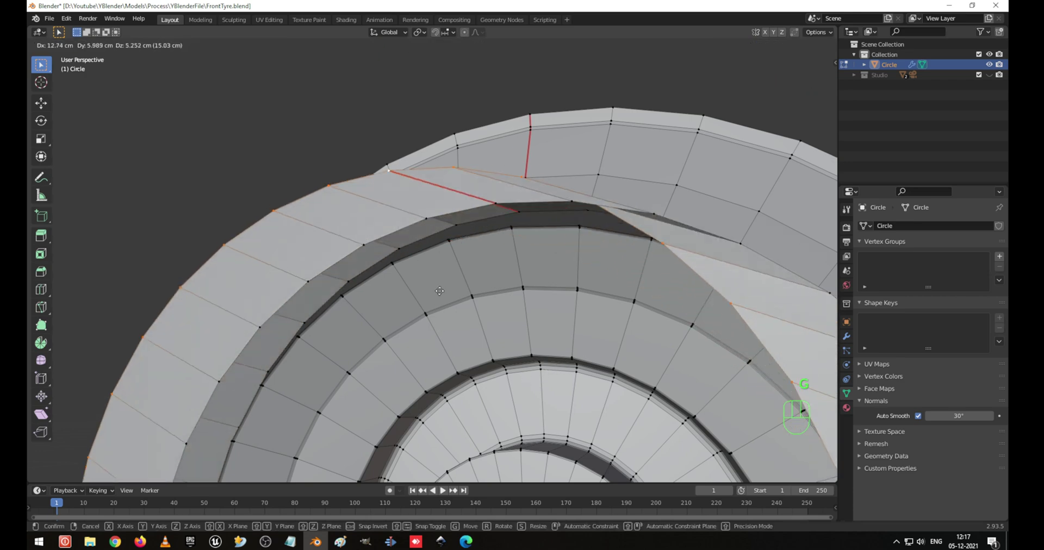
click(555, 191)
scroll(555, 192, down, 6)
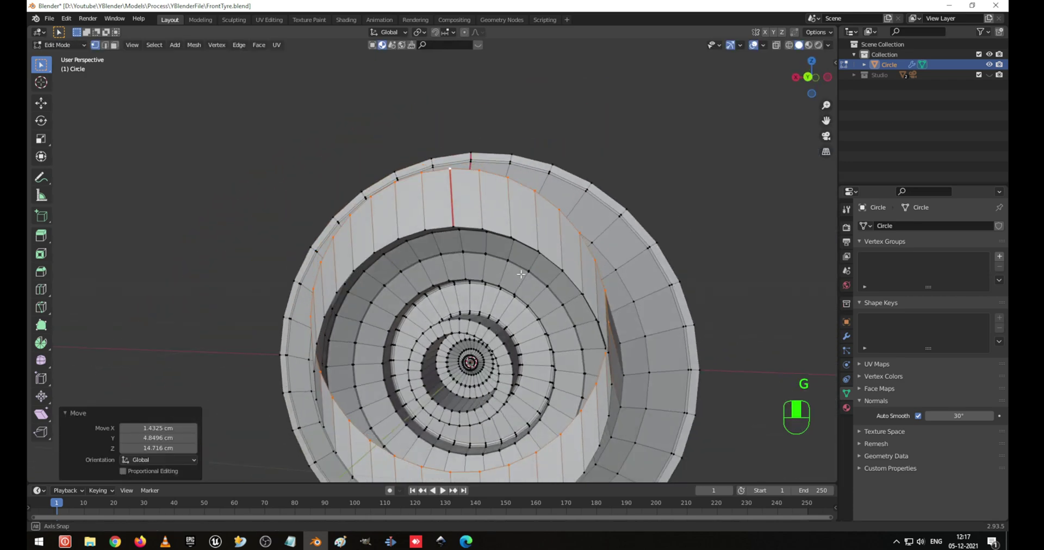
middle_drag(535, 290, 488, 254)
key(x)
click(625, 293)
key(ctrl+z)
key(ctrl+z)
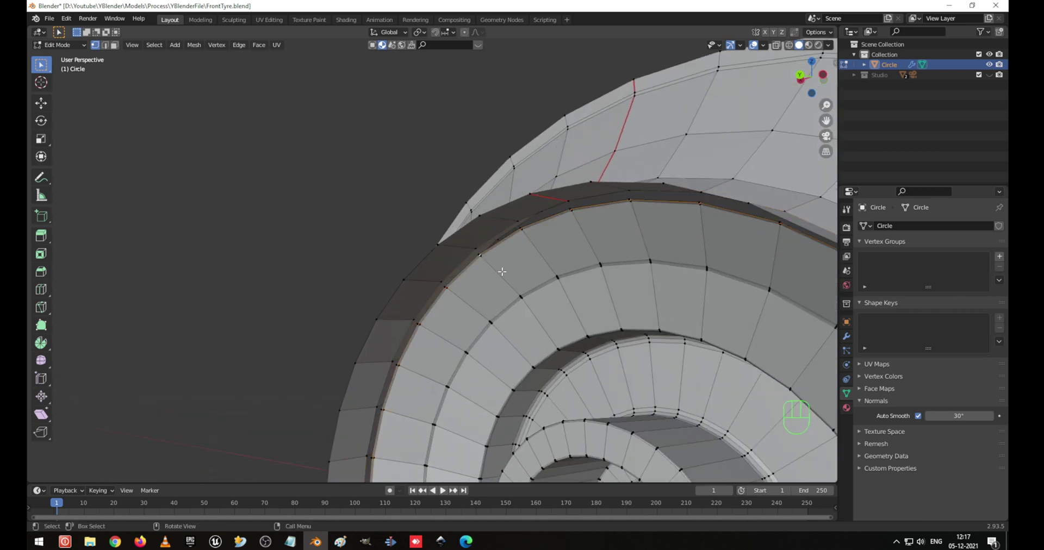
Try to move the bevelled edge loop at the outer edge of the hub's sloped face toward the adjoining rim strip
scroll(502, 271, up, 2)
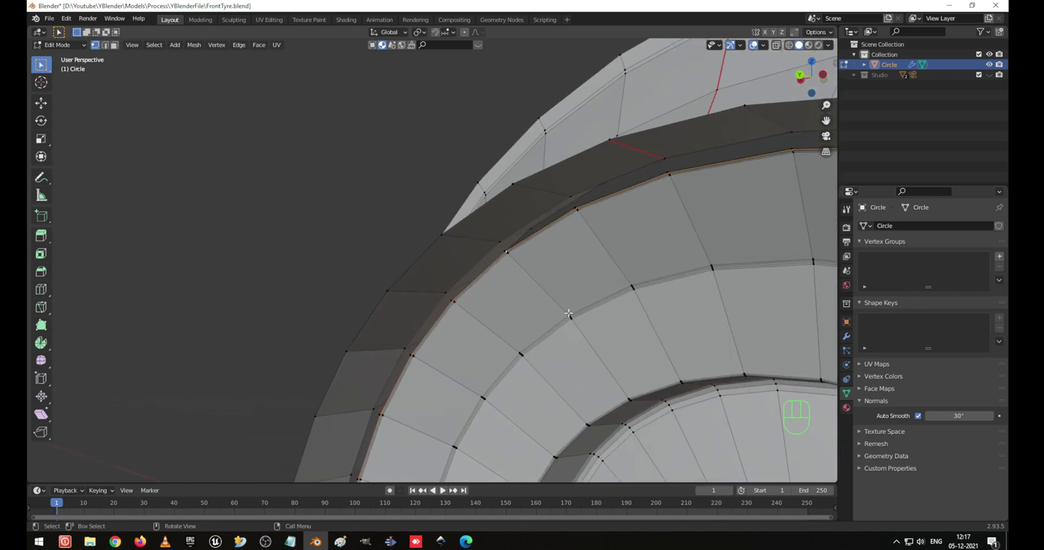
key(g)
click(569, 339)
scroll(517, 259, up, 3)
shift+middle_drag(573, 303, 472, 284)
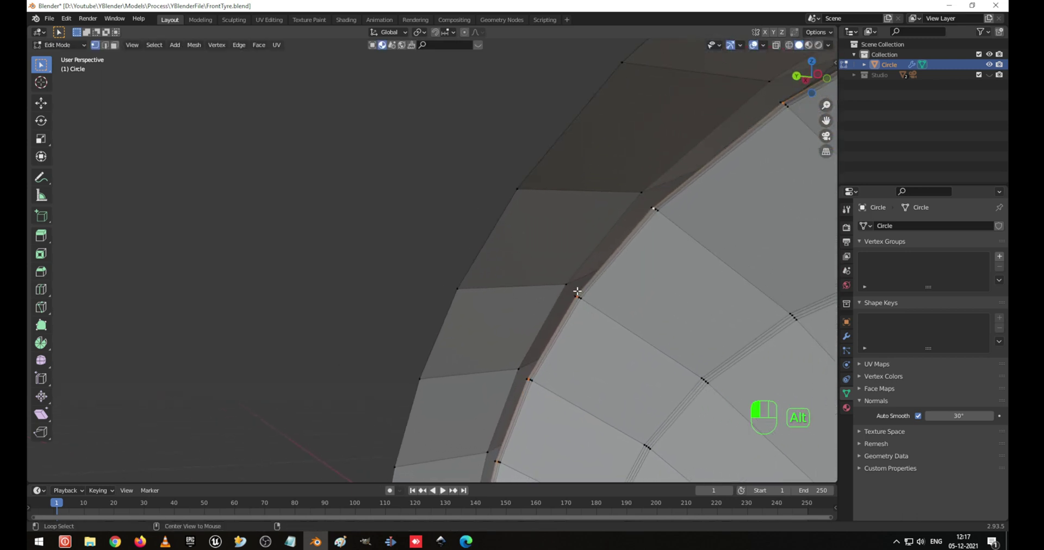
key(g)
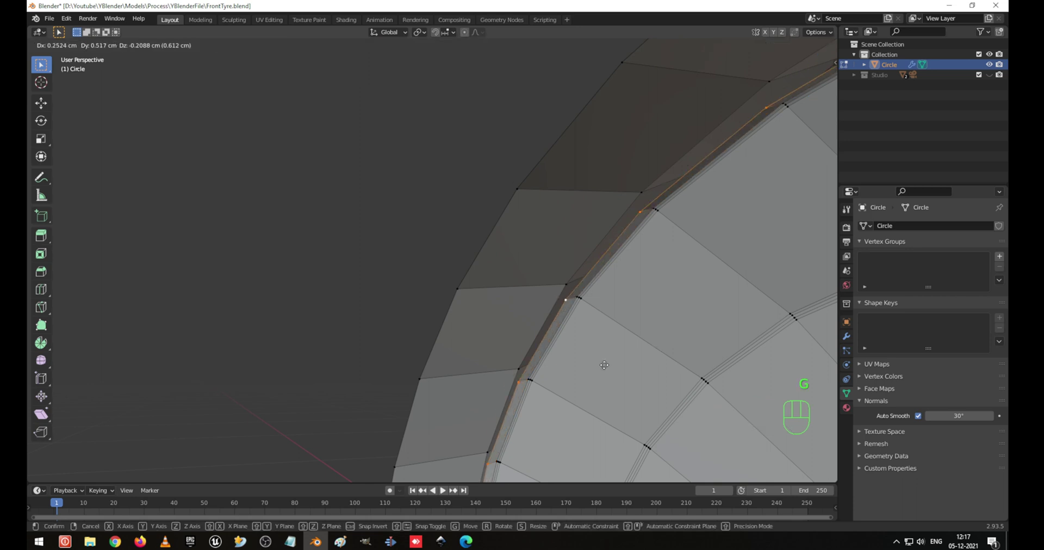
click(517, 329)
Examine the join between the hub and the flared ring from the rear and front in Object Mode
key(Tab)
scroll(517, 328, down, 8)
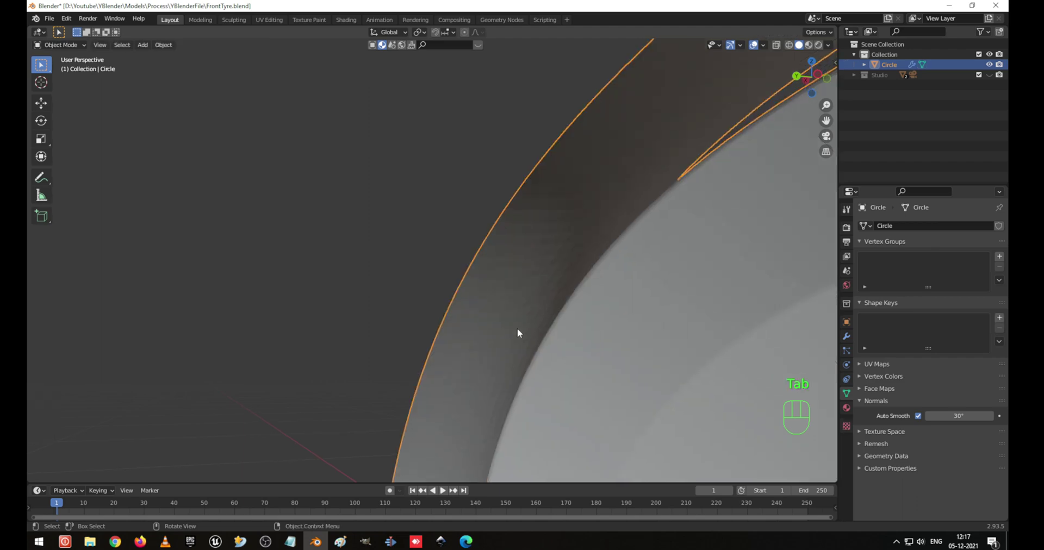
middle_drag(588, 305, 462, 294)
scroll(510, 298, down, 5)
key(Tab)
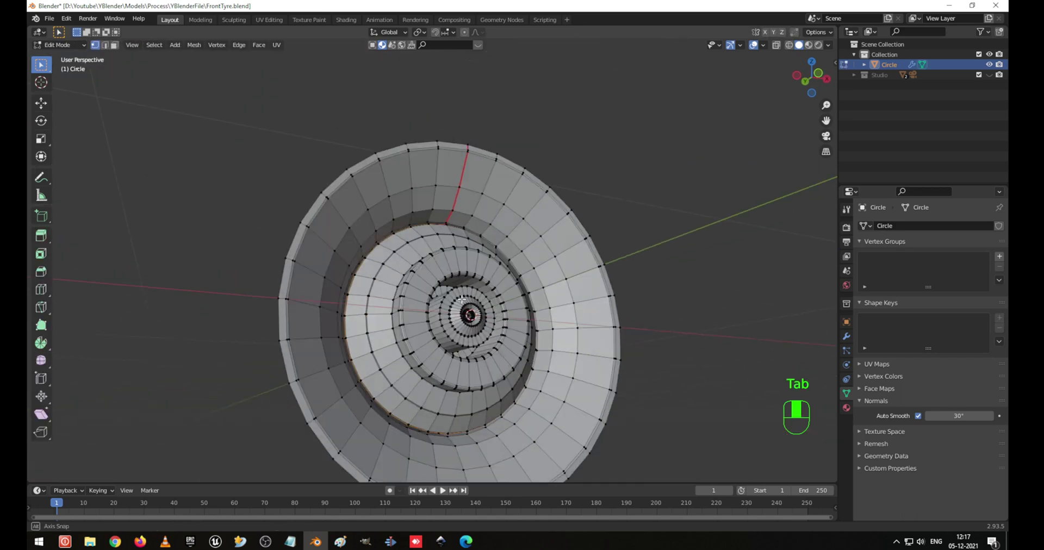
key(Tab)
scroll(453, 292, up, 5)
scroll(480, 312, down, 5)
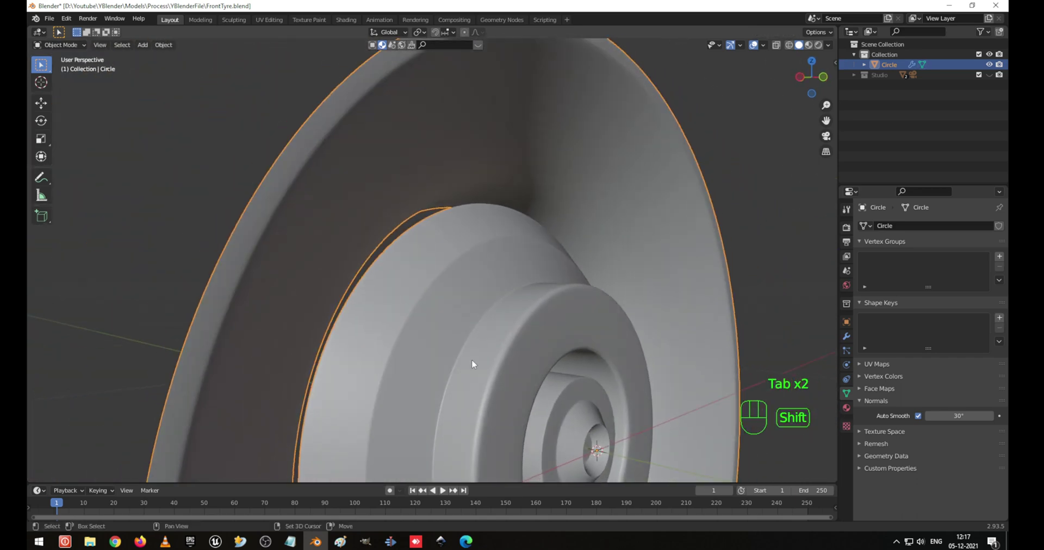
shift+middle_drag(472, 361, 478, 280)
middle_drag(468, 326, 498, 349)
Undo the last edge loop moves around the hub's outer edge
key(ctrl+z)
key(ctrl+z)
key(ctrl+z)
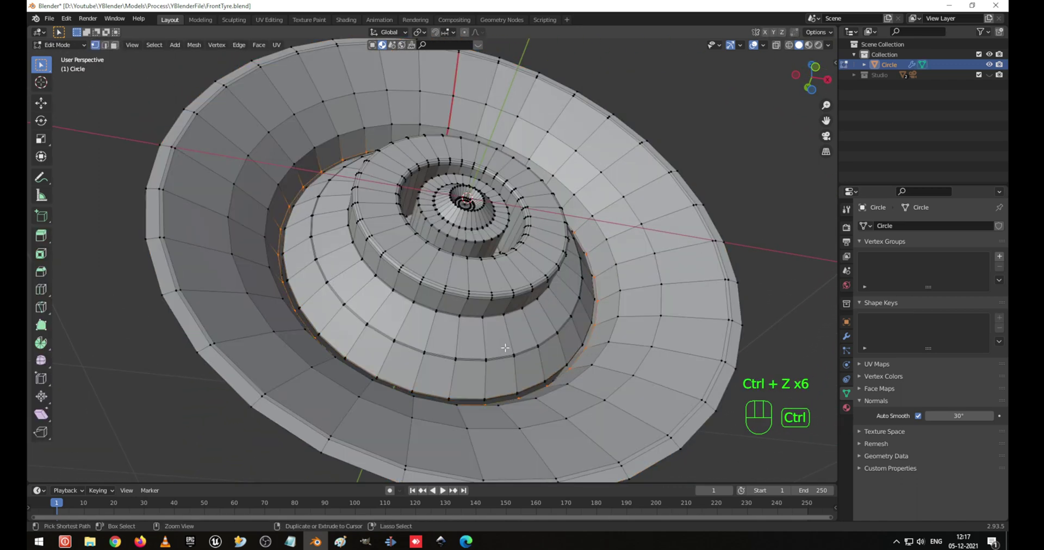
Test-move the wheel's rear edge loop to check how it joins the hub strip and the flared ring
middle_drag(505, 348, 411, 232)
scroll(411, 232, up, 3)
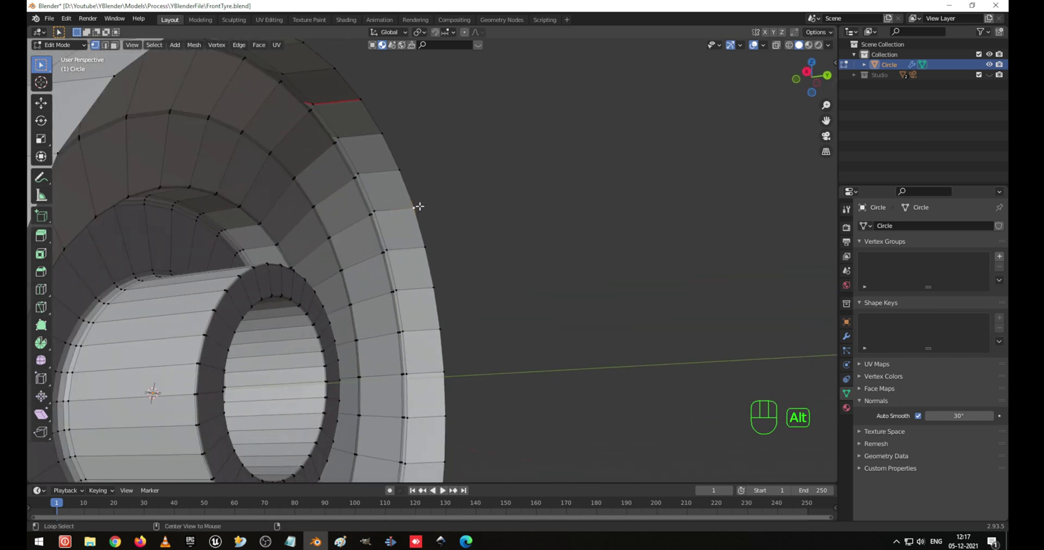
key(g)
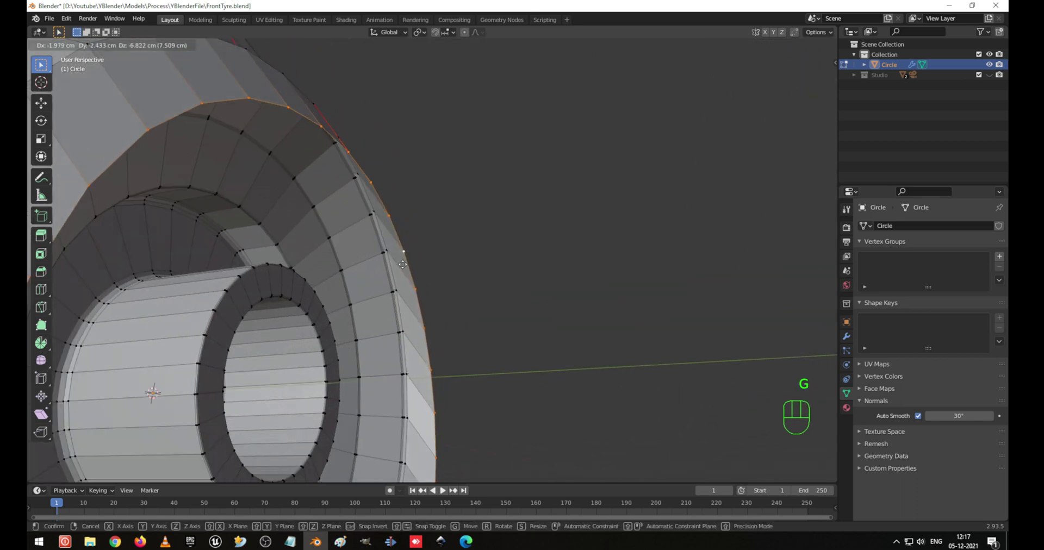
right_click(610, 245)
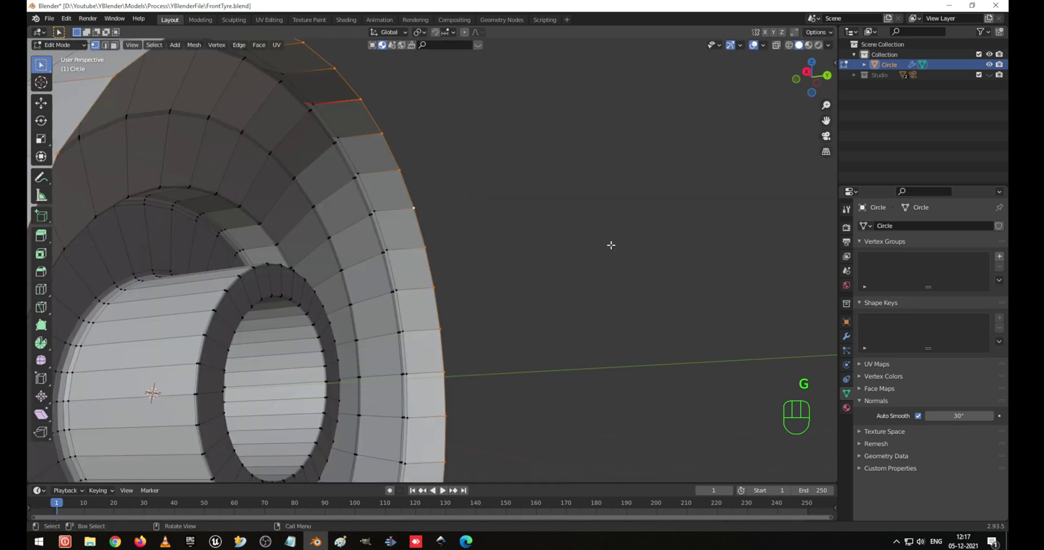
scroll(610, 245, down, 6)
middle_drag(494, 237, 526, 266)
scroll(483, 257, up, 5)
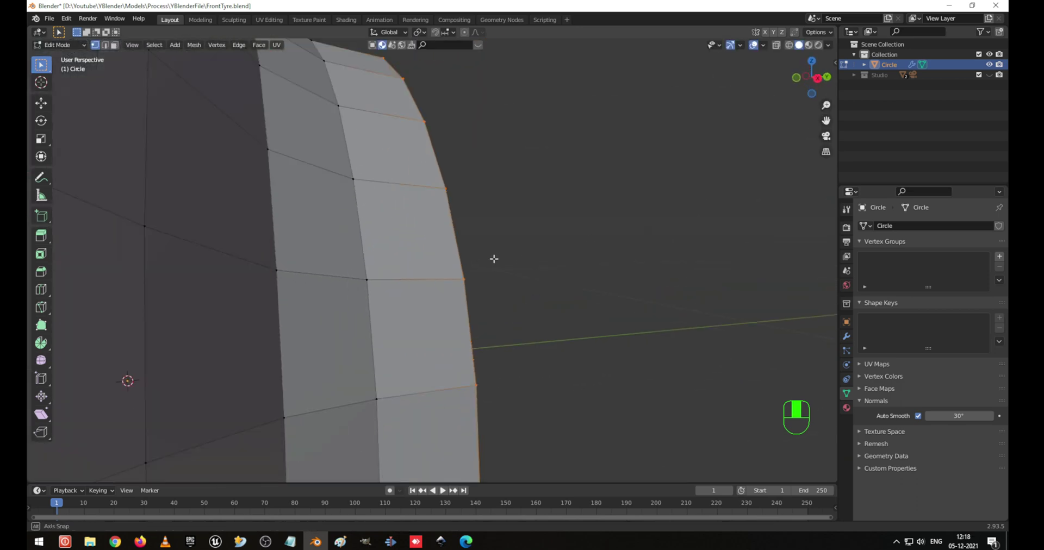
key(g)
right_click(503, 243)
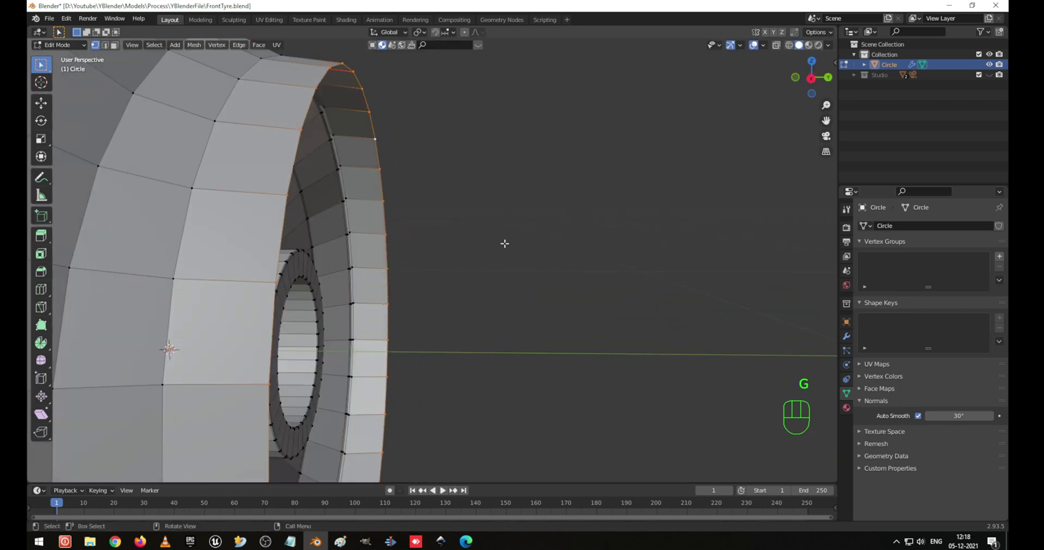
Extrude the rear edge loop along Y by about 9.8 cm, and again by about 13.4 cm
scroll(504, 244, down, 4)
key(KP_1)
key(KP_3)
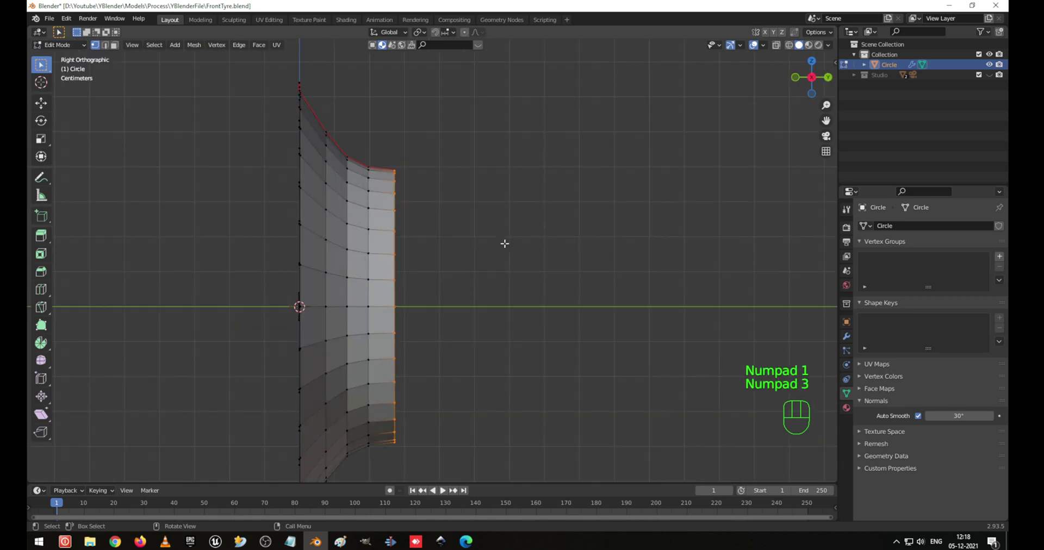
key(shift+z)
key(e)
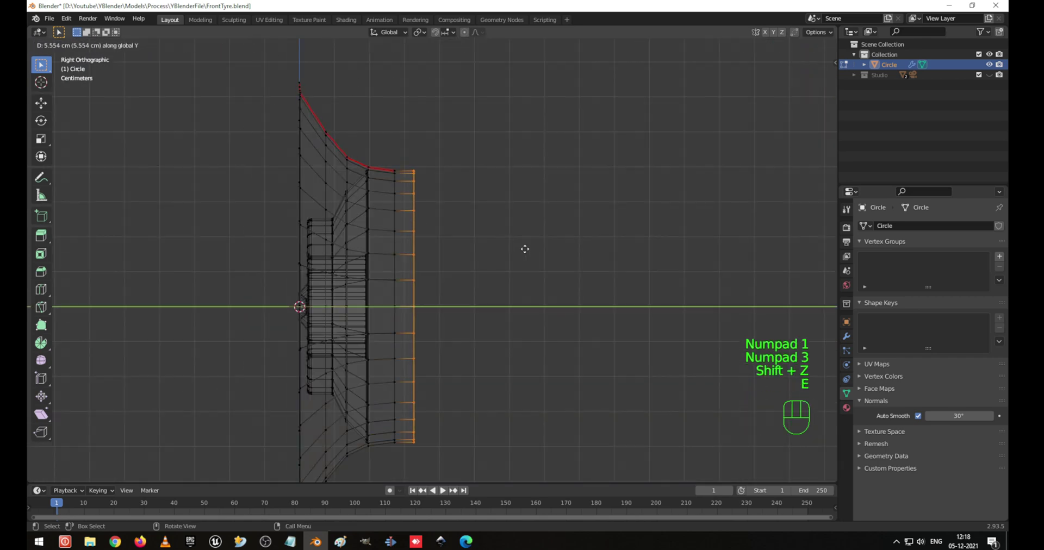
click(538, 252)
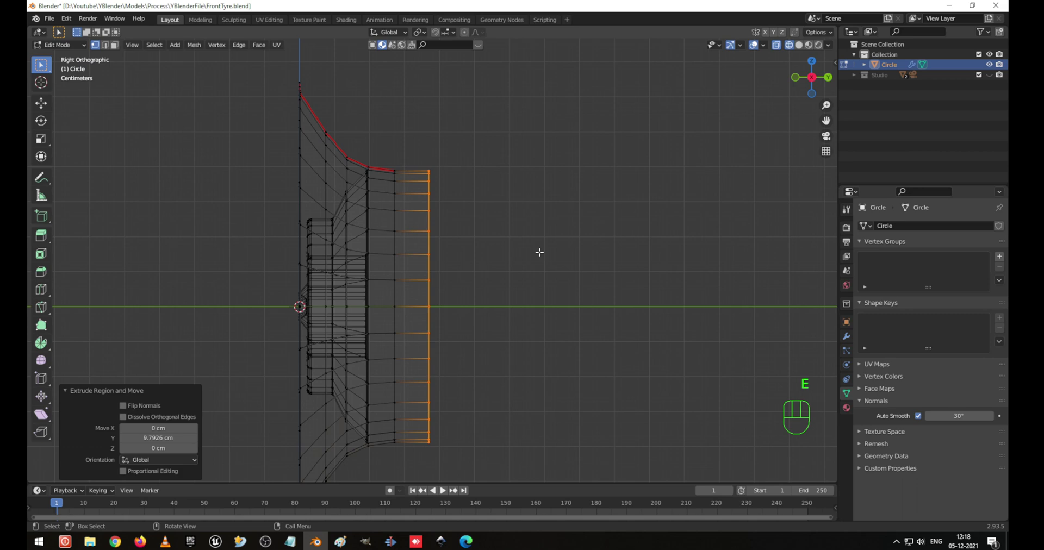
key(e)
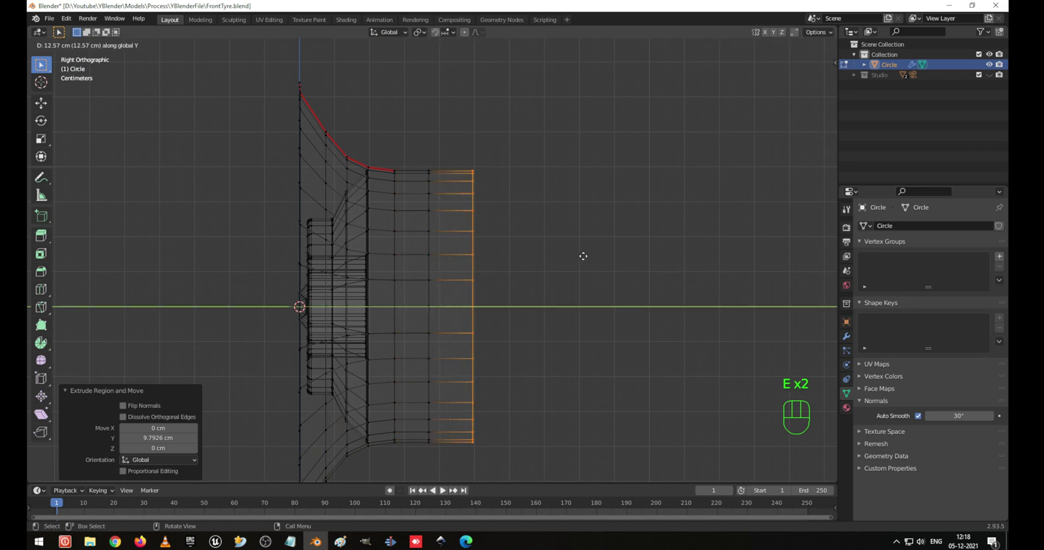
click(586, 256)
Scale the newly extruded rear edge loop by about 1.645 to match the front rim's outer diameter
key(KP_1)
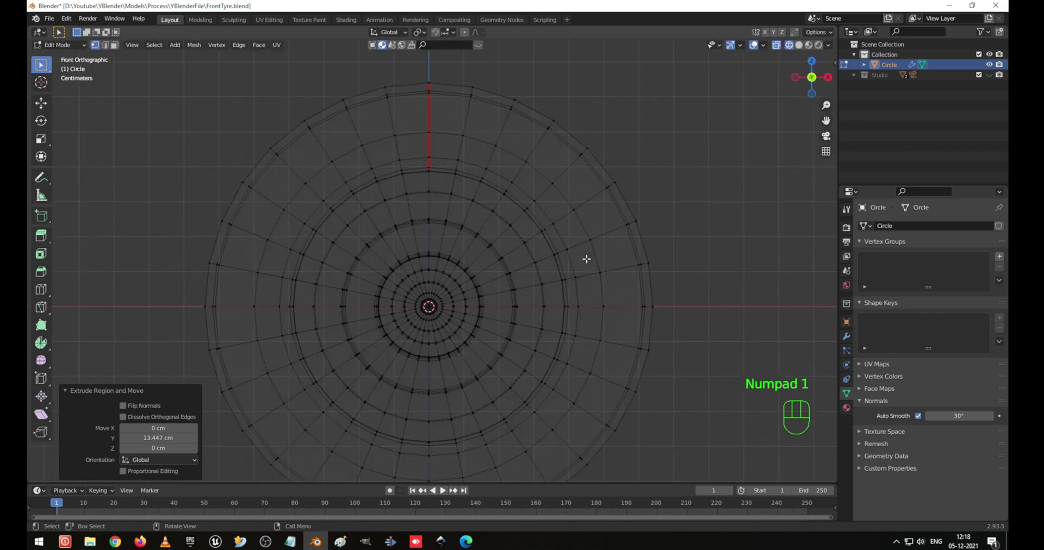
key(s)
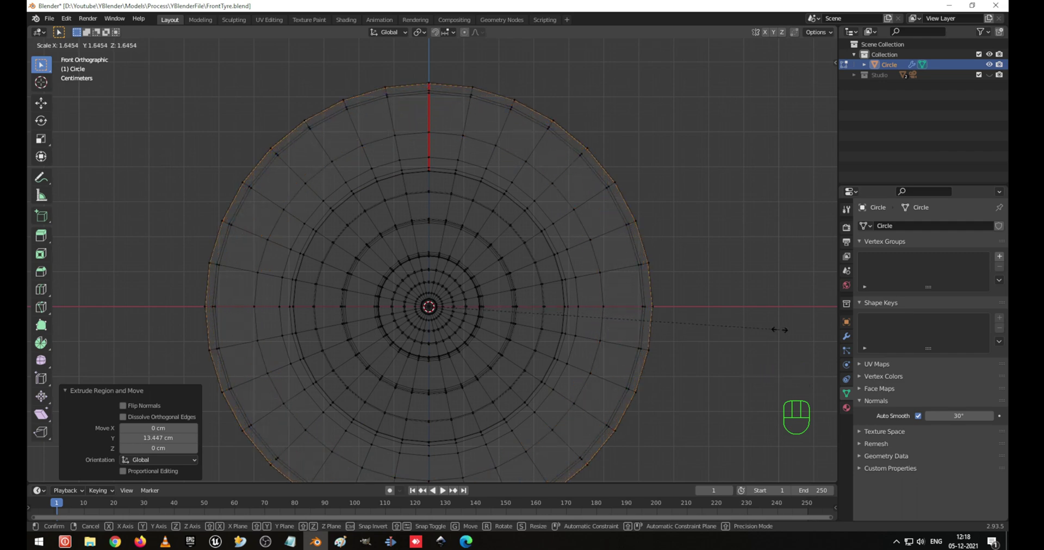
click(779, 329)
Add one centred loop cut around the rear flare and shrink it by about 12.4 cm to curve the profile
middle_drag(711, 293, 409, 174)
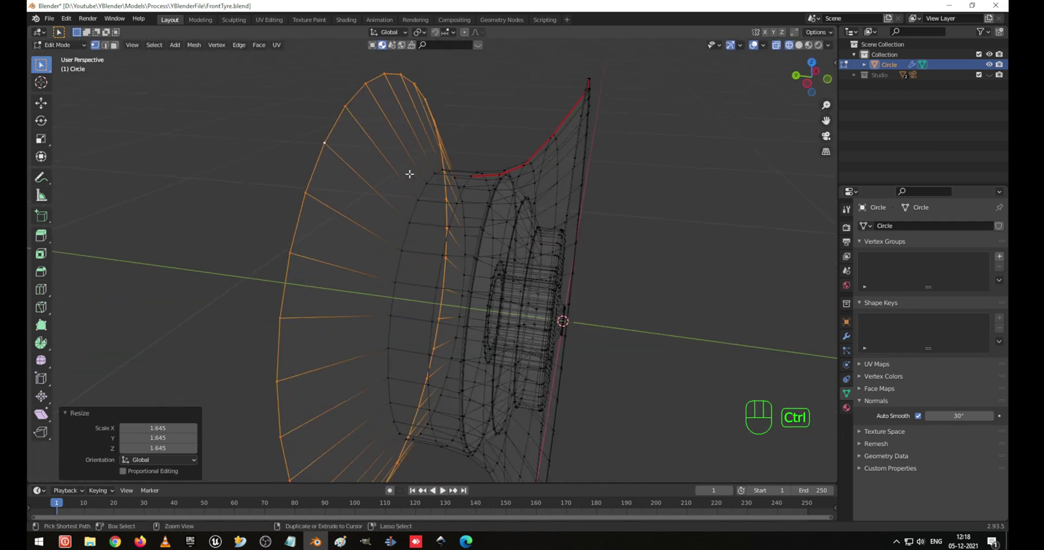
key(ctrl+e)
click(391, 168)
key(ctrl+r)
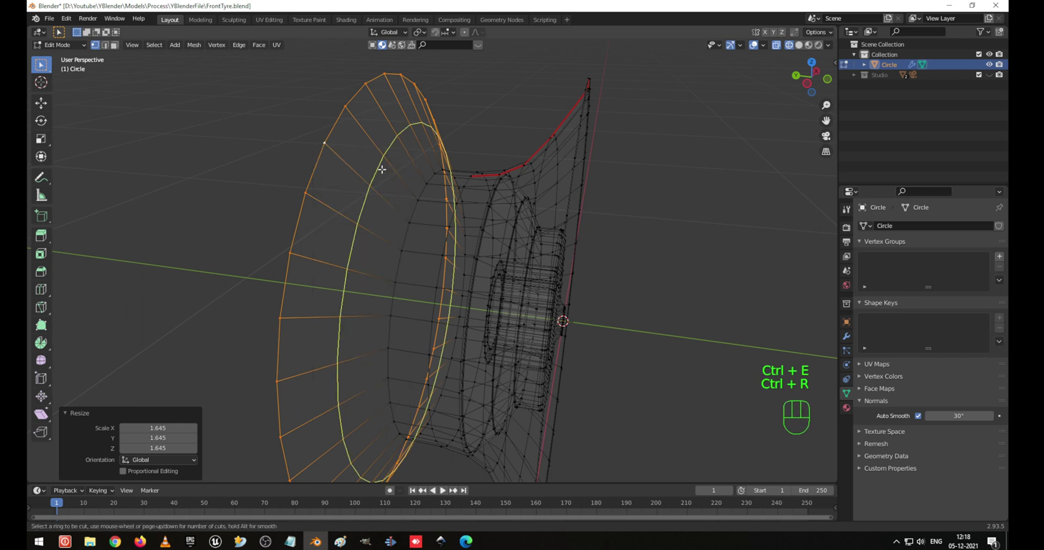
click(382, 170)
right_click(382, 169)
key(alt+s)
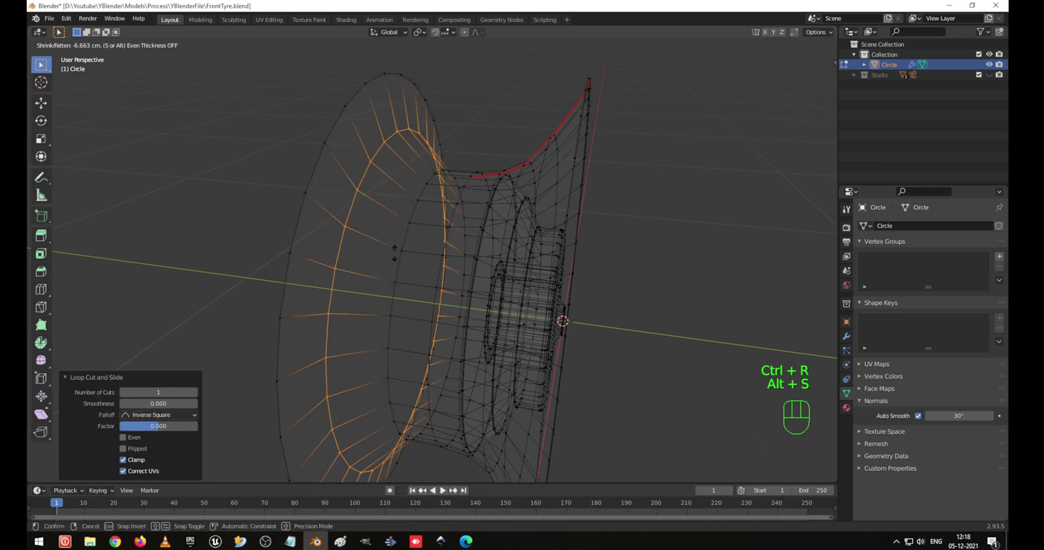
click(392, 262)
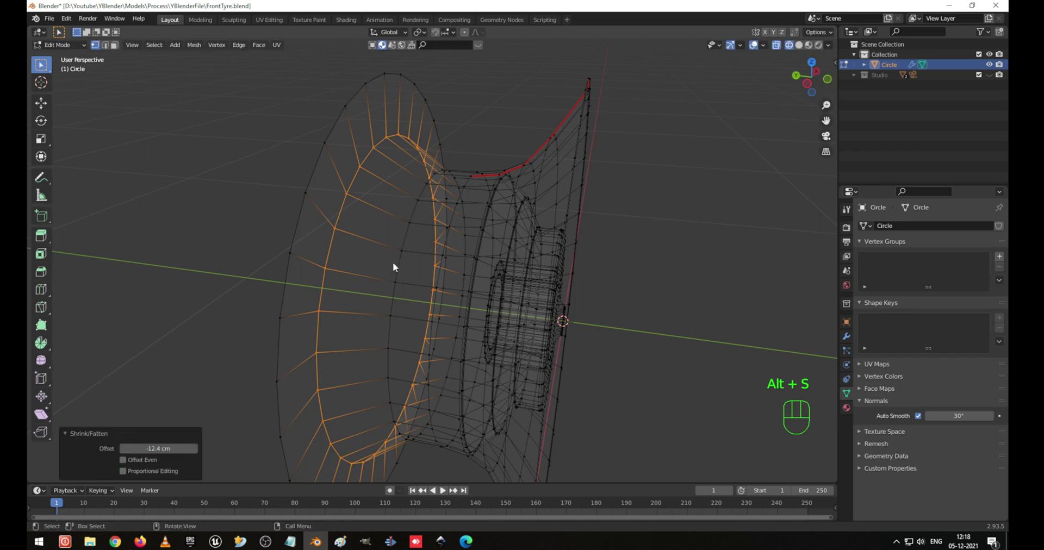
Return to solid shading and select the line of edges across the rear rim that continues the existing seam
key(Tab)
key(shift+z)
middle_drag(448, 249, 438, 246)
right_drag(438, 247, 473, 233)
middle_drag(472, 233, 459, 280)
key(Tab)
scroll(420, 199, up, 3)
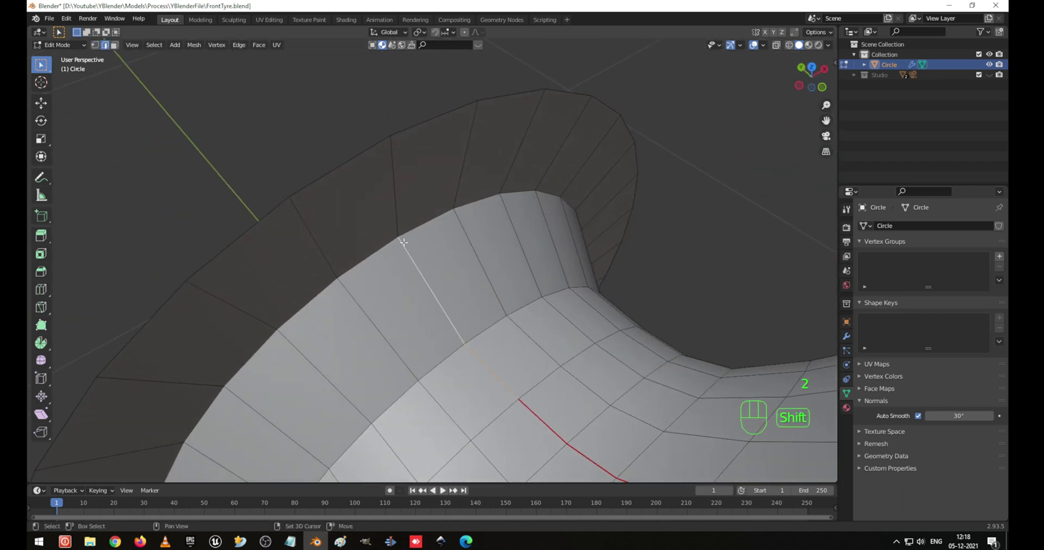
scroll(429, 263, down, 5)
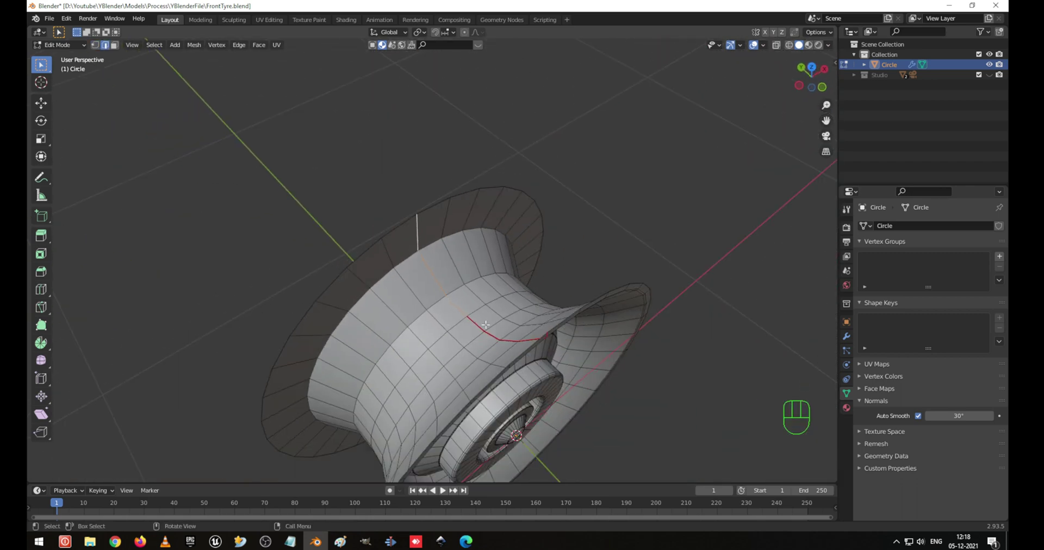
Clear the edge selection on the seam-marked wheel mesh and switch to the UV Editing workspace
middle_drag(485, 326, 436, 251)
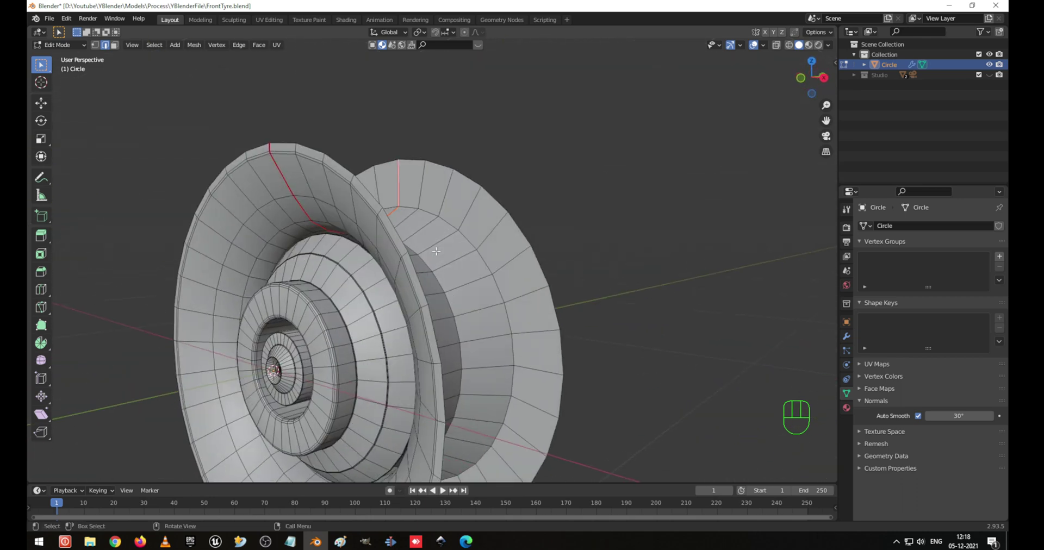
key(a)
scroll(432, 252, down, 3)
key(alt+a)
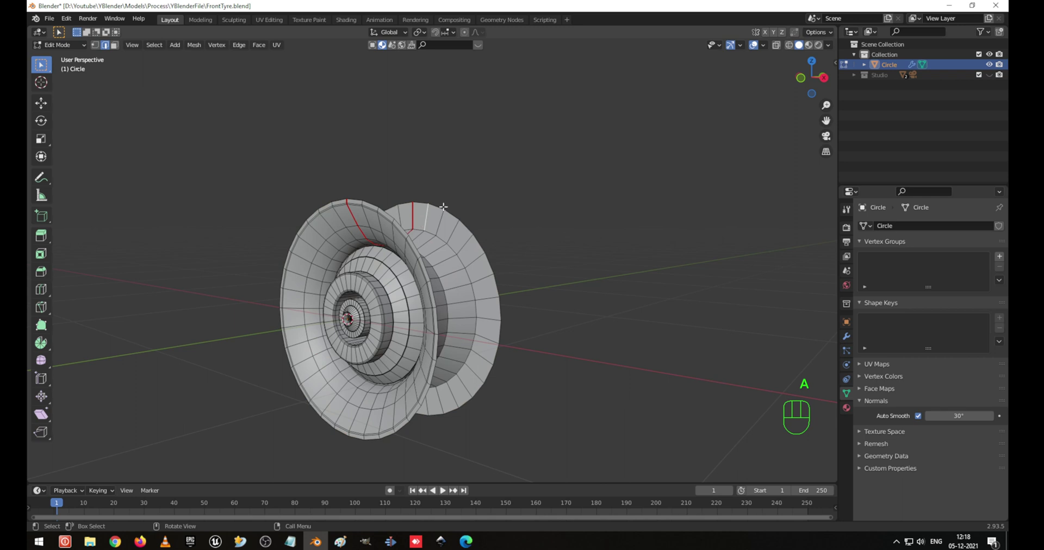
click(269, 20)
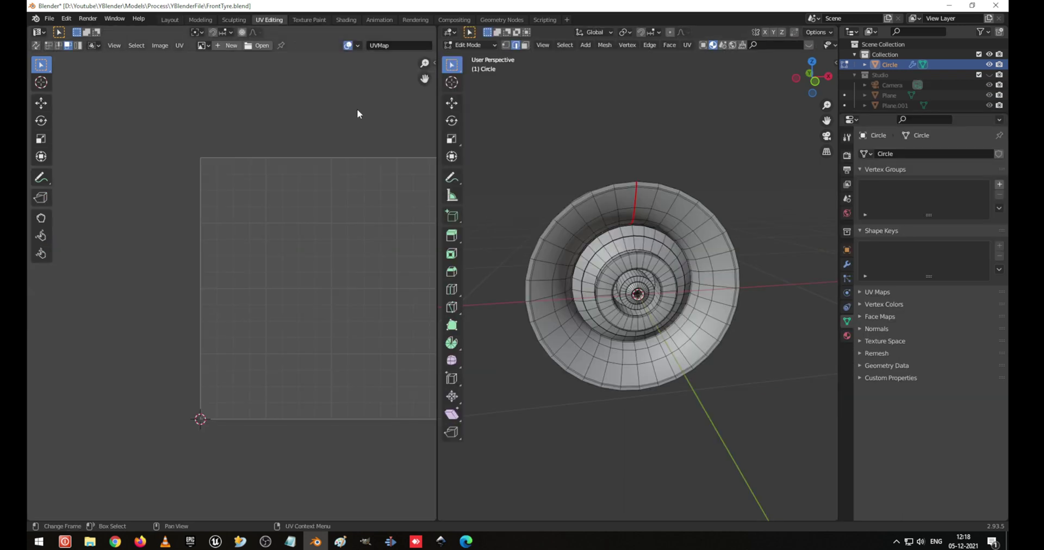
Select all geometry linked to the rim face and unwrap the rim along its marked seam
scroll(625, 235, up, 2)
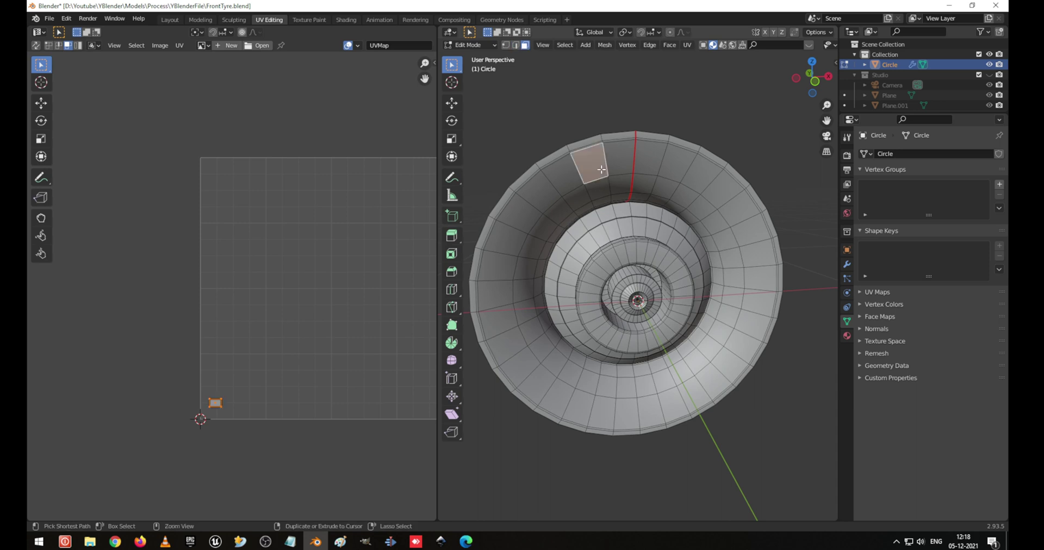
key(ctrl+l)
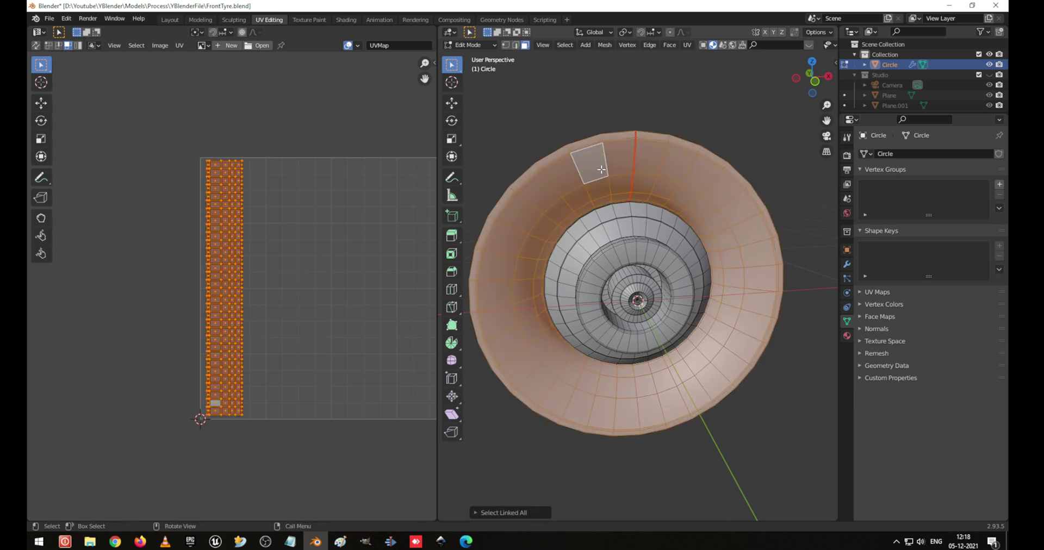
middle_drag(601, 170, 704, 226)
key(u)
click(700, 225)
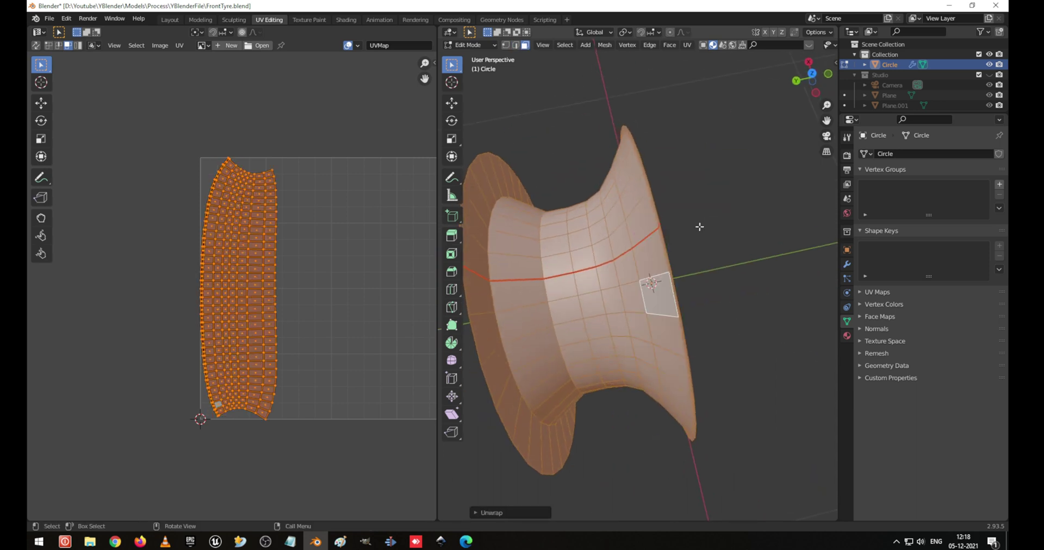
Make a face in the middle of the rim's UV island active and apply Follow Active Quads to the whole island
click(239, 295)
scroll(242, 299, up, 7)
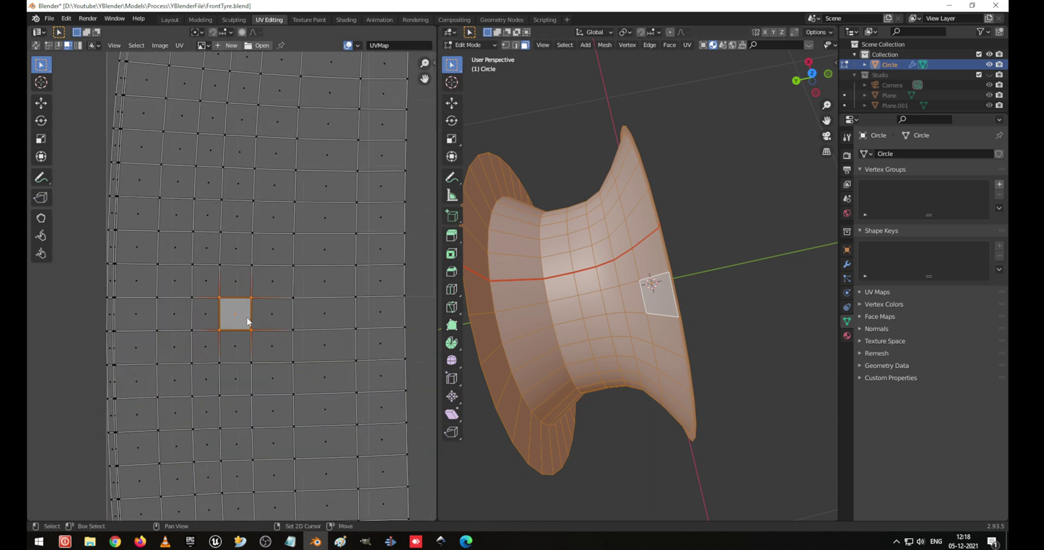
key(a)
scroll(240, 318, down, 7)
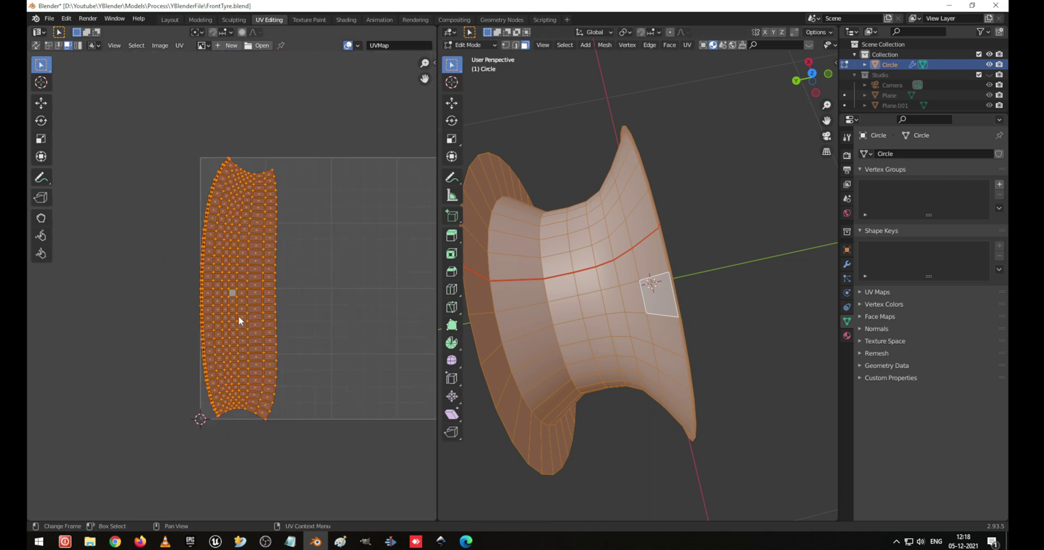
right_click(228, 228)
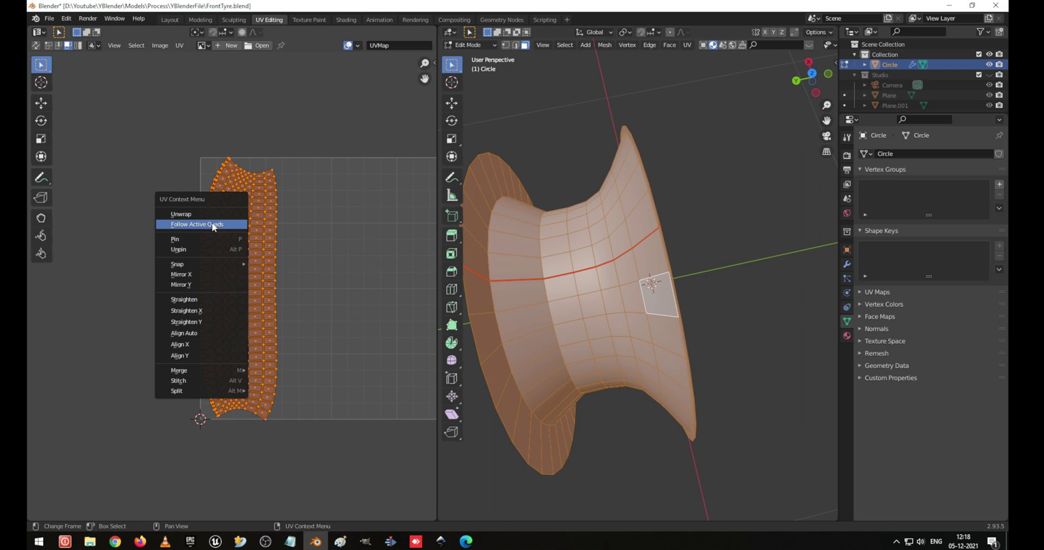
click(212, 224)
Make the wider neighbouring UV face active and reapply Follow Active Quads to the whole rim island
scroll(256, 299, up, 7)
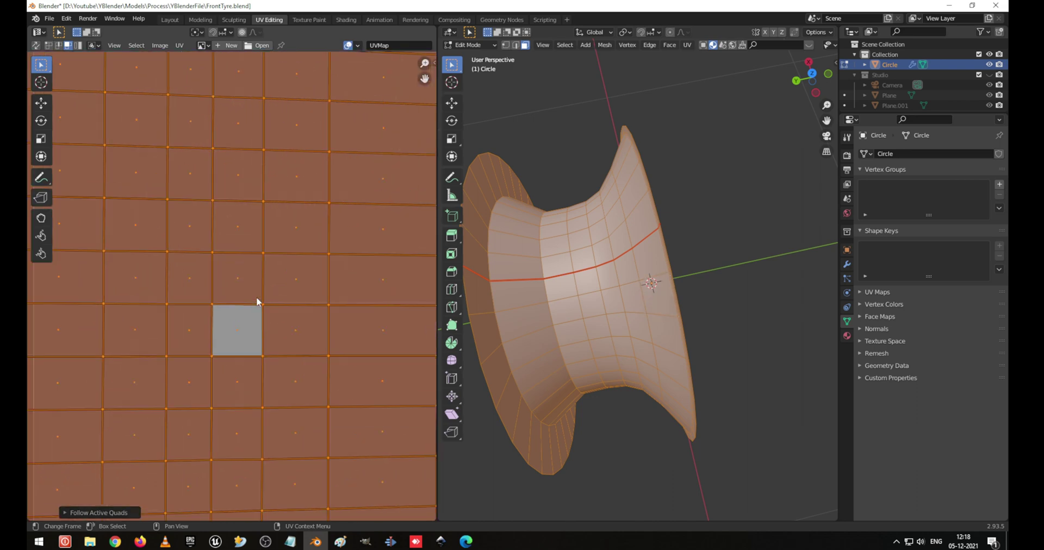
click(292, 344)
scroll(292, 341, down, 6)
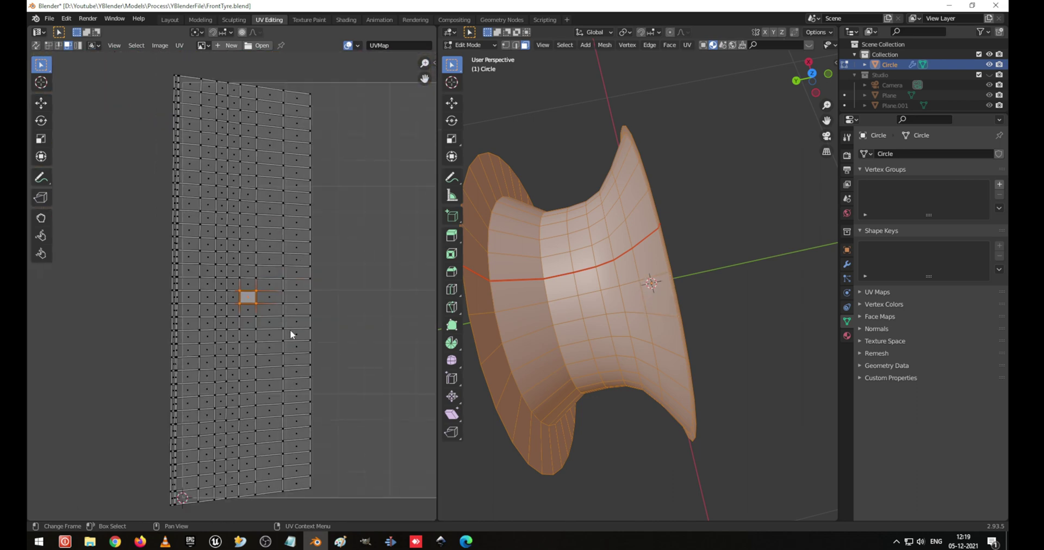
key(a)
right_click(256, 286)
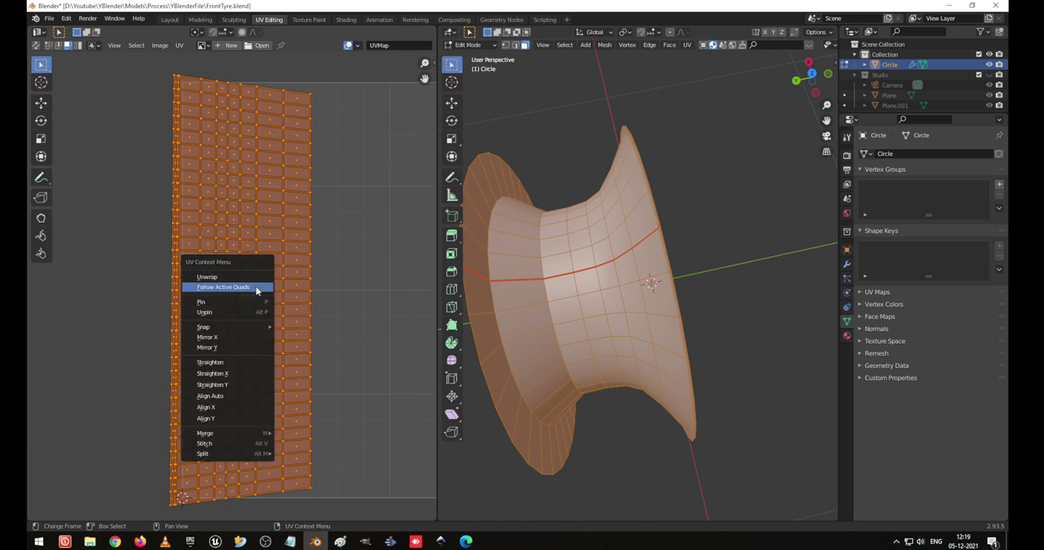
click(255, 286)
Scale the rim's UV island down and move it about 0.033 along X to fit inside the UV square, and save the file
scroll(257, 288, down, 2)
key(s)
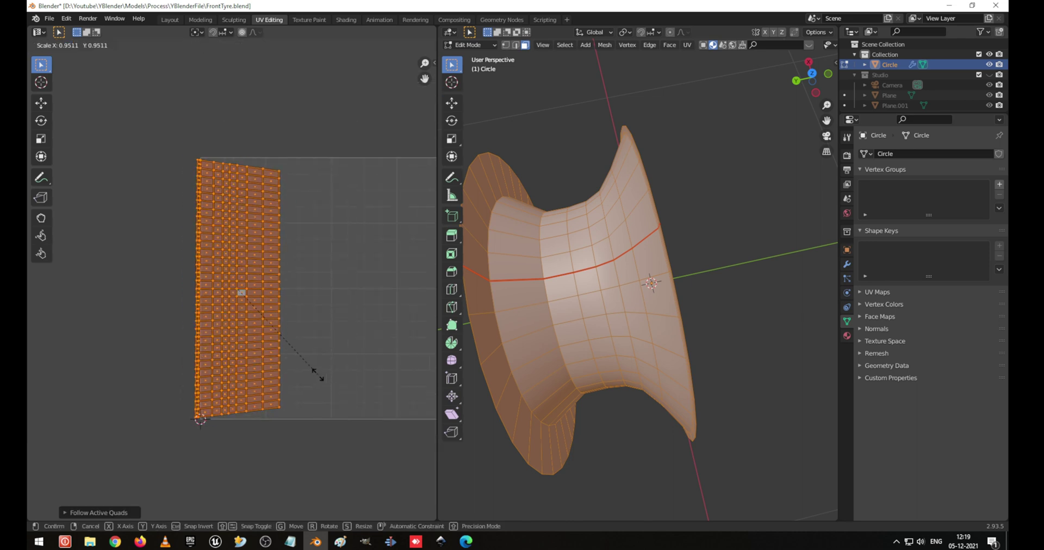
click(314, 369)
key(g)
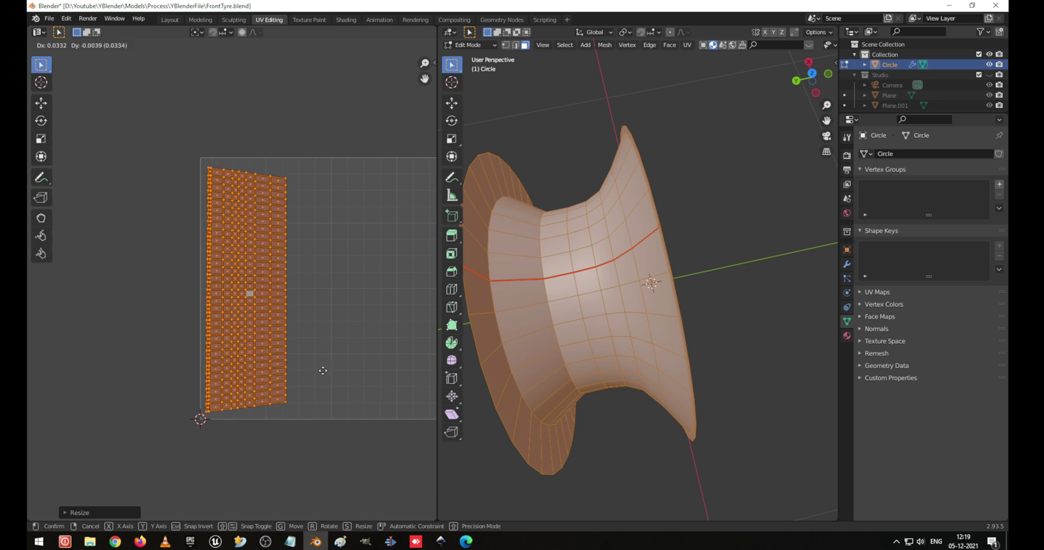
click(323, 370)
scroll(332, 275, down, 2)
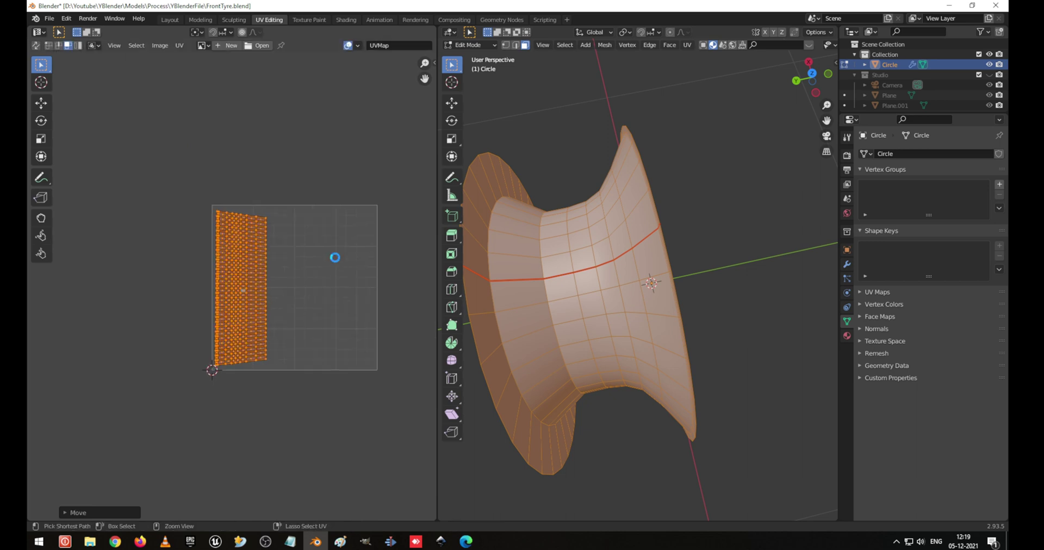
key(ctrl+s)
Try to move the entire linked hub geometry about 5.4 cm along the global Y axis
middle_drag(685, 283, 608, 181)
key(Tab)
scroll(655, 255, up, 2)
key(Tab)
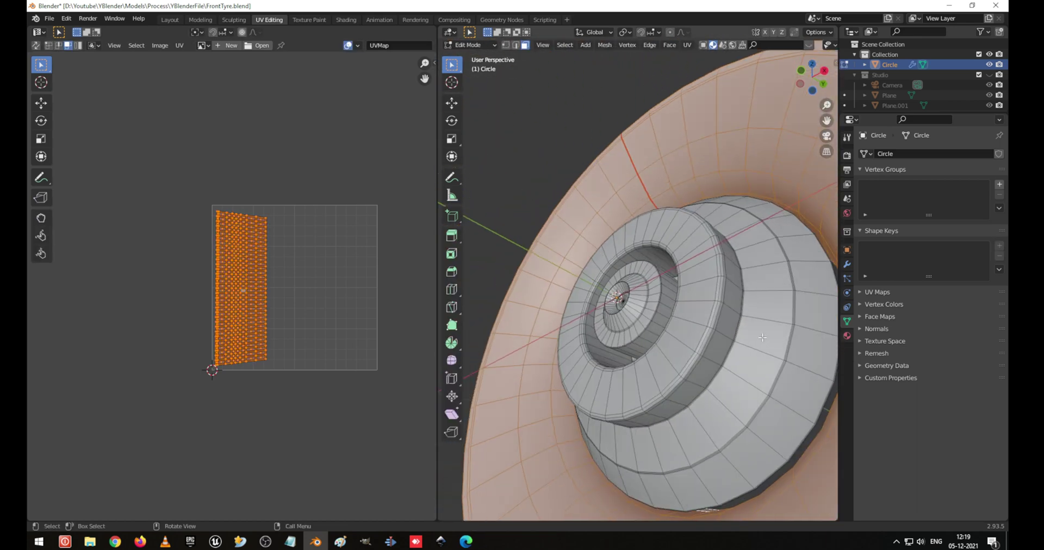
middle_drag(762, 338, 704, 305)
click(658, 319)
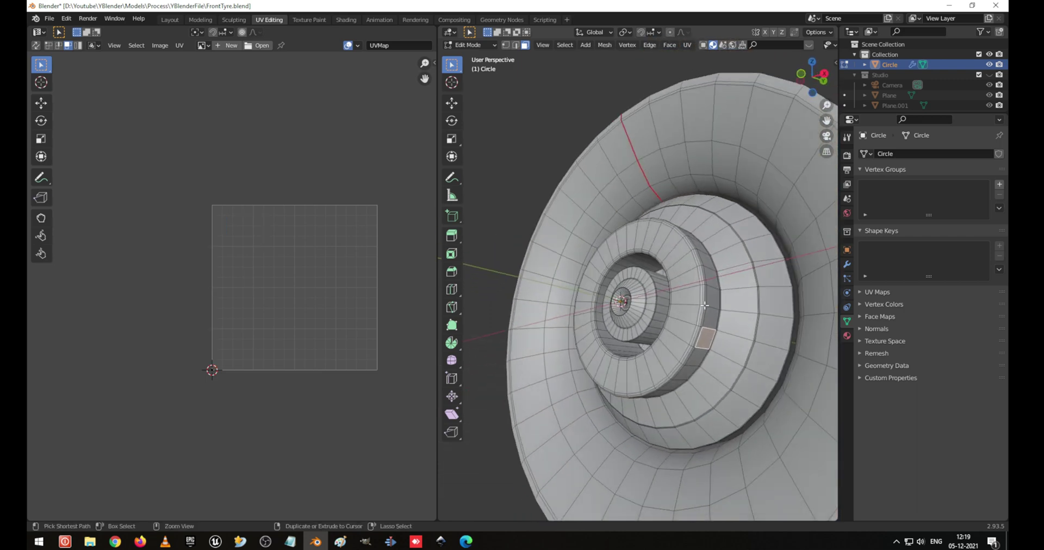
key(ctrl+l)
key(g)
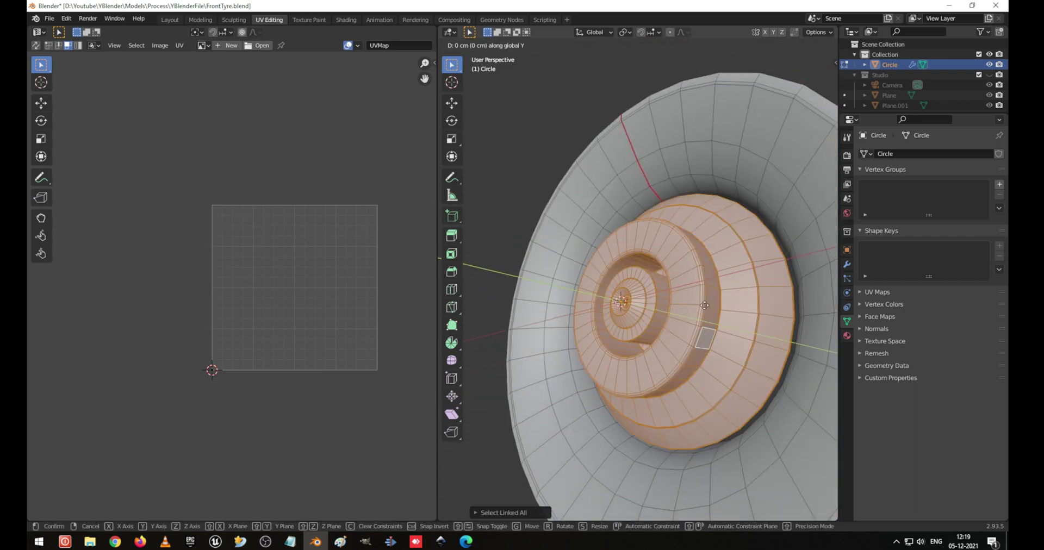
key(y)
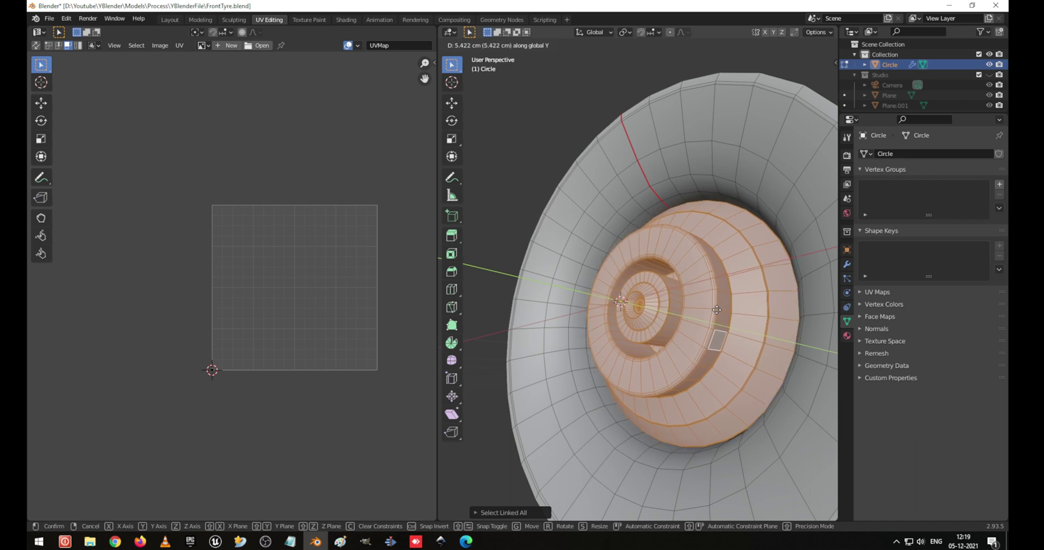
click(716, 310)
Check the repositioned hub against the rim and undo its Y-axis move
middle_drag(716, 310, 720, 379)
scroll(739, 309, up, 2)
key(Tab)
key(Tab)
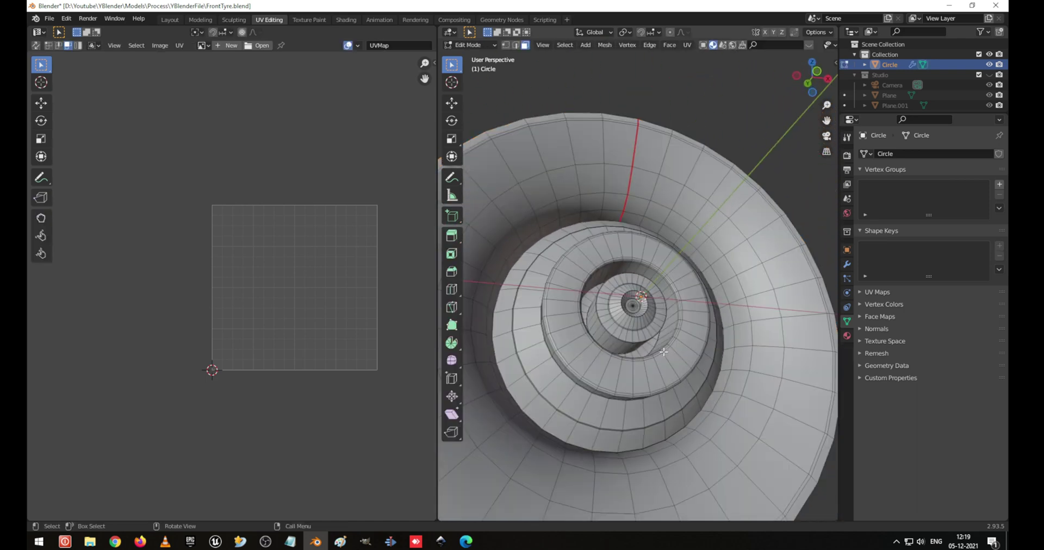
key(ctrl+l)
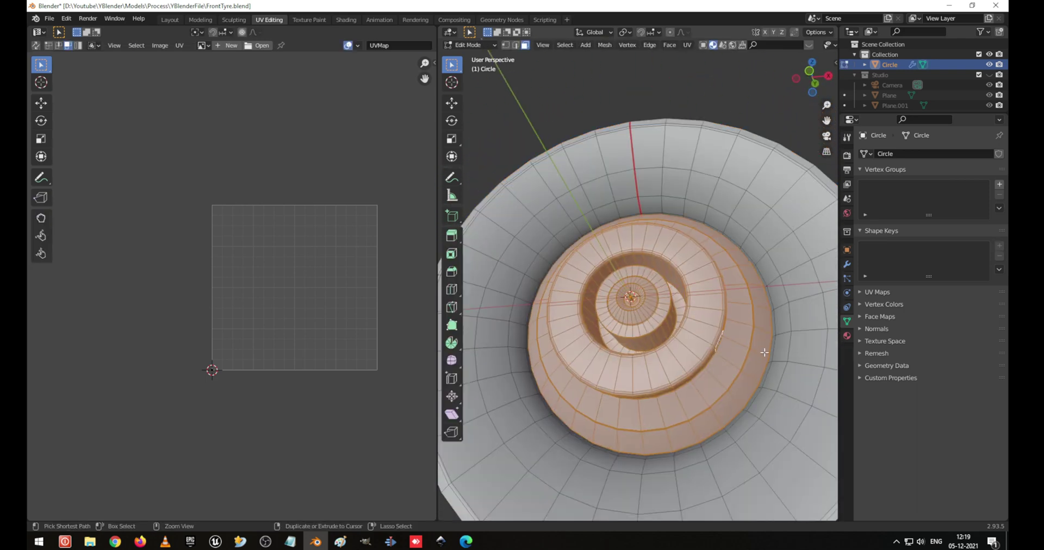
Select the hub's outer rear edge loop in vertex mode and extrude it along the global Y axis, working in wireframe shading
middle_drag(709, 357, 725, 380)
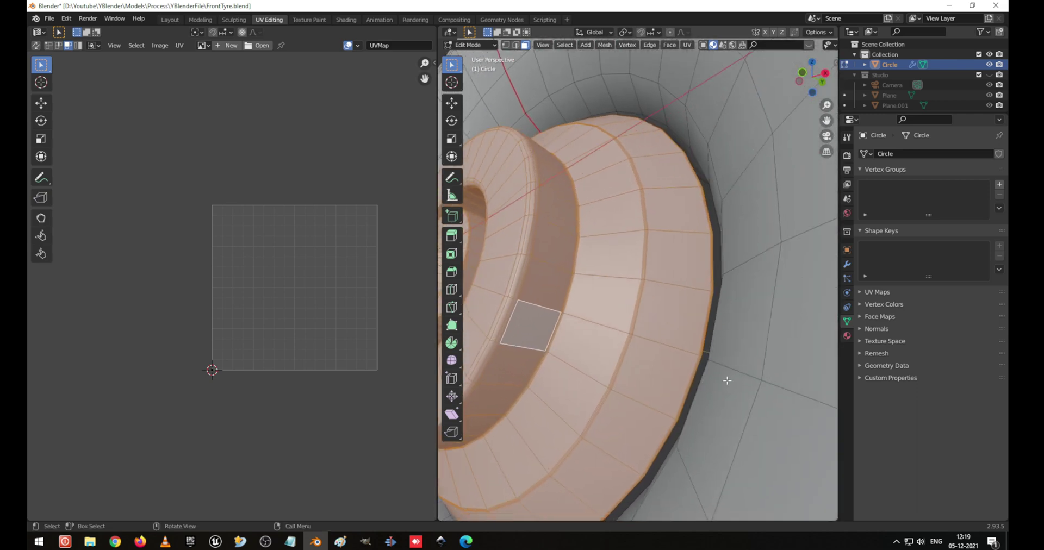
key(2)
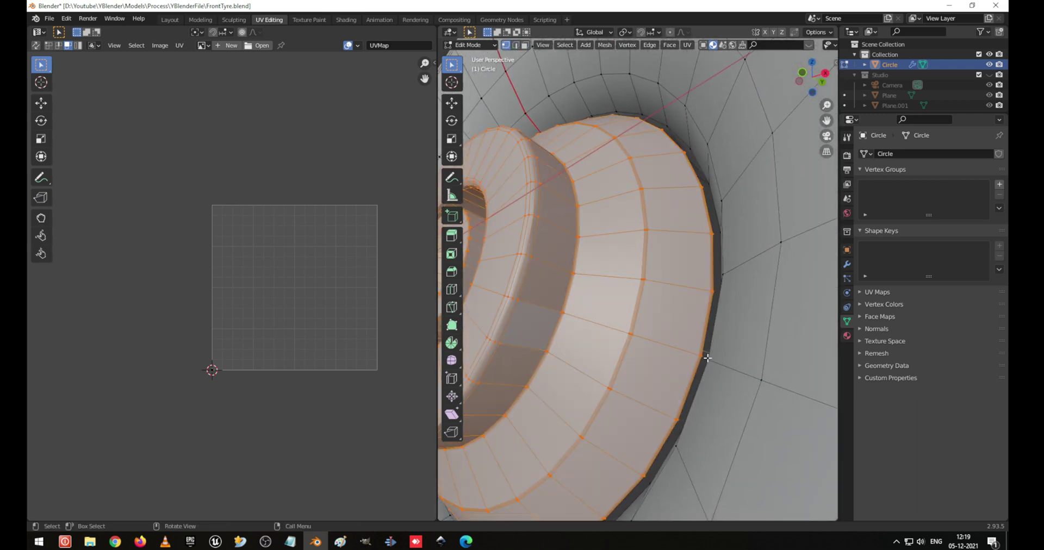
key(1)
key(alt+a)
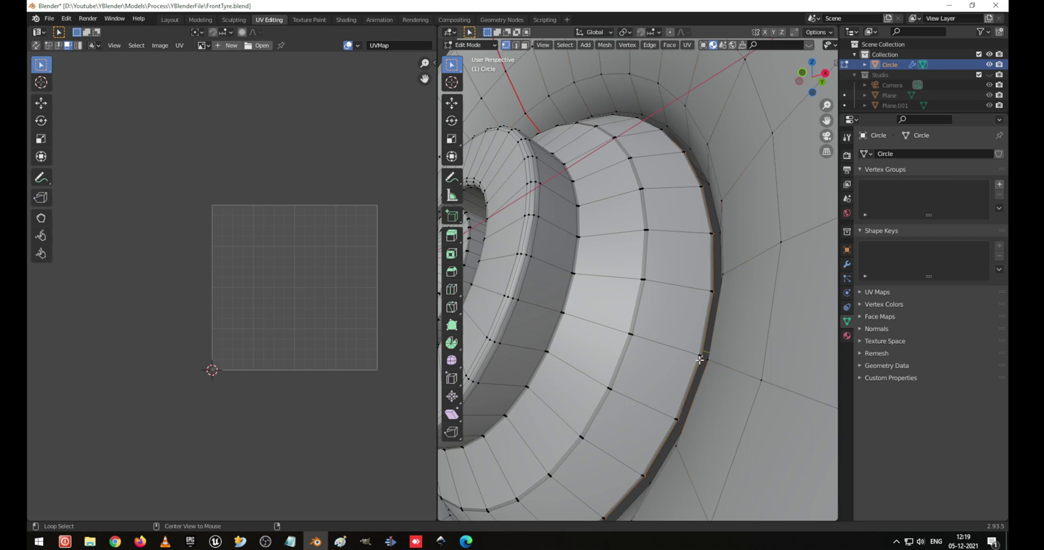
scroll(696, 382, down, 6)
key(alt+z)
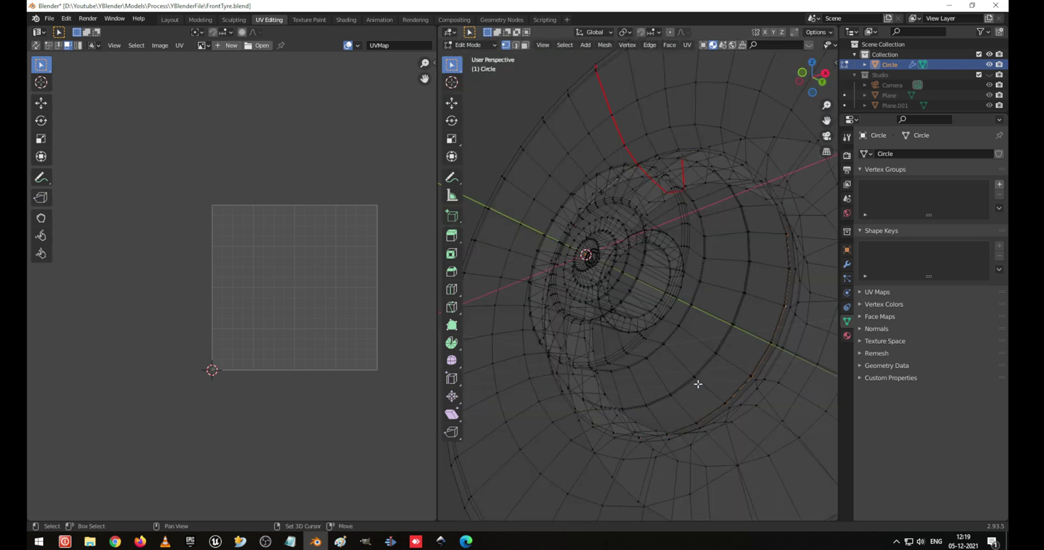
middle_drag(696, 383, 670, 386)
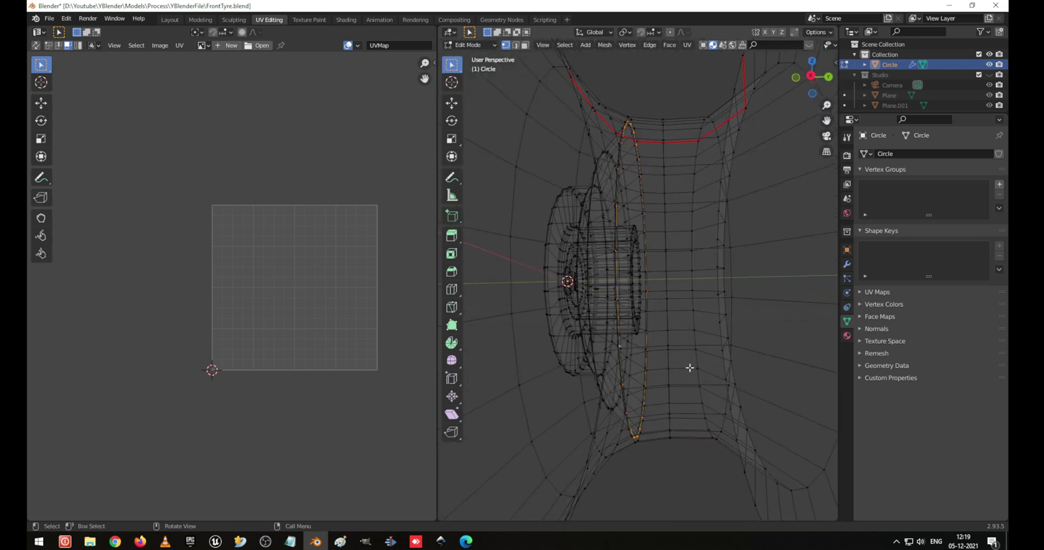
key(g)
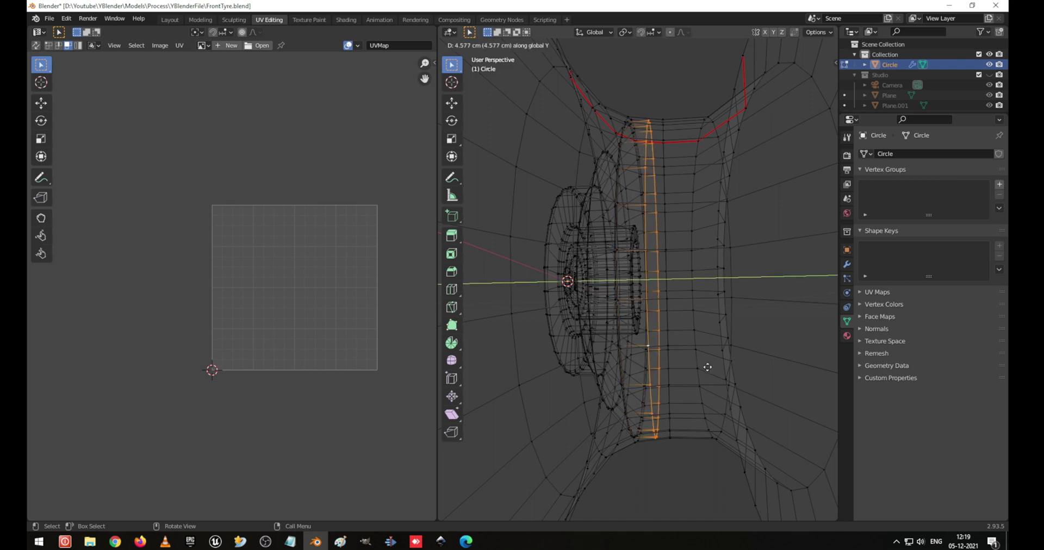
click(710, 366)
key(s)
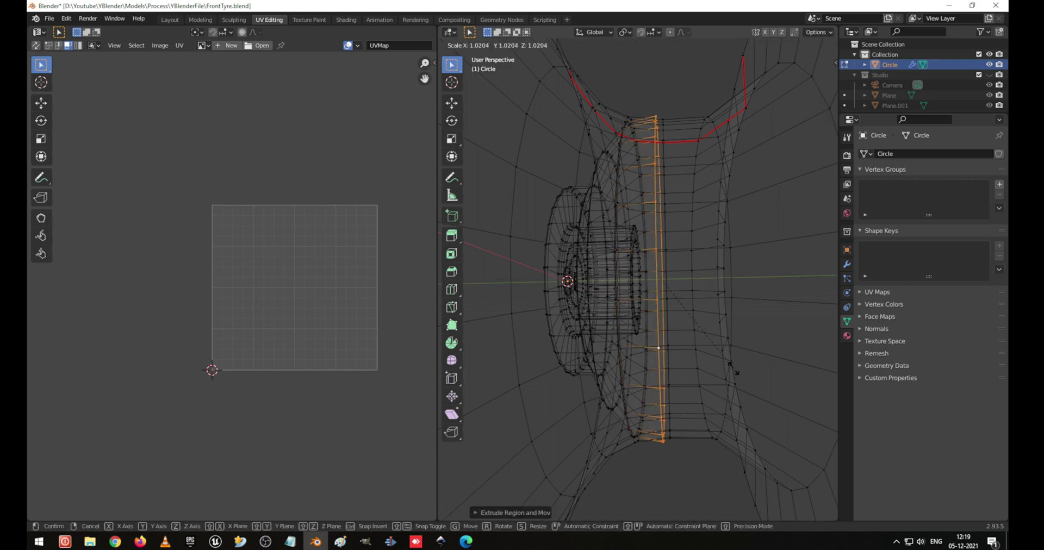
right_click(733, 368)
Return to solid shading in Object Mode and inspect where the extended hub meets the rim
key(Tab)
mouse_move(660, 356)
middle_down()
mouse_move(706, 341)
mouse_move(794, 394)
mouse_move(451, 373)
mouse_move(459, 384)
mouse_move(163, 323)
middle_up()
key(shift+z)
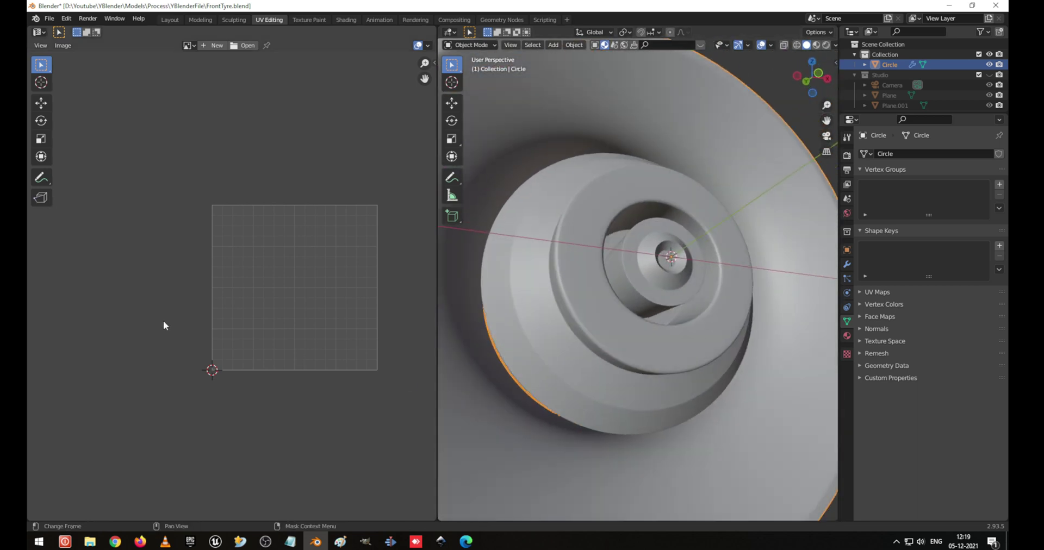
middle_drag(461, 362, 527, 335)
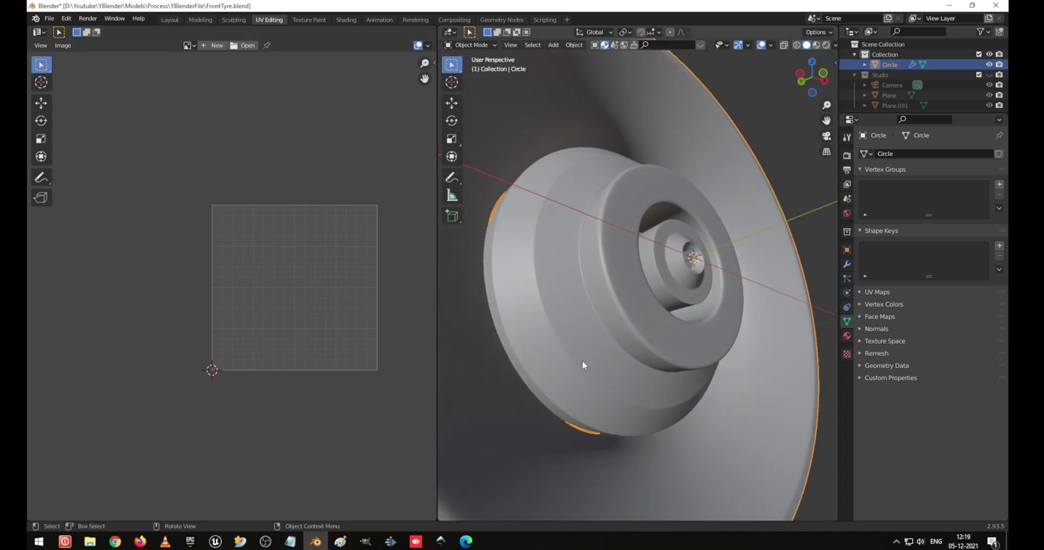
middle_drag(580, 355, 594, 320)
Select the whole linked hub, move it about 1.2 cm along the global Y axis, and resize it slightly
key(Tab)
scroll(596, 314, up, 3)
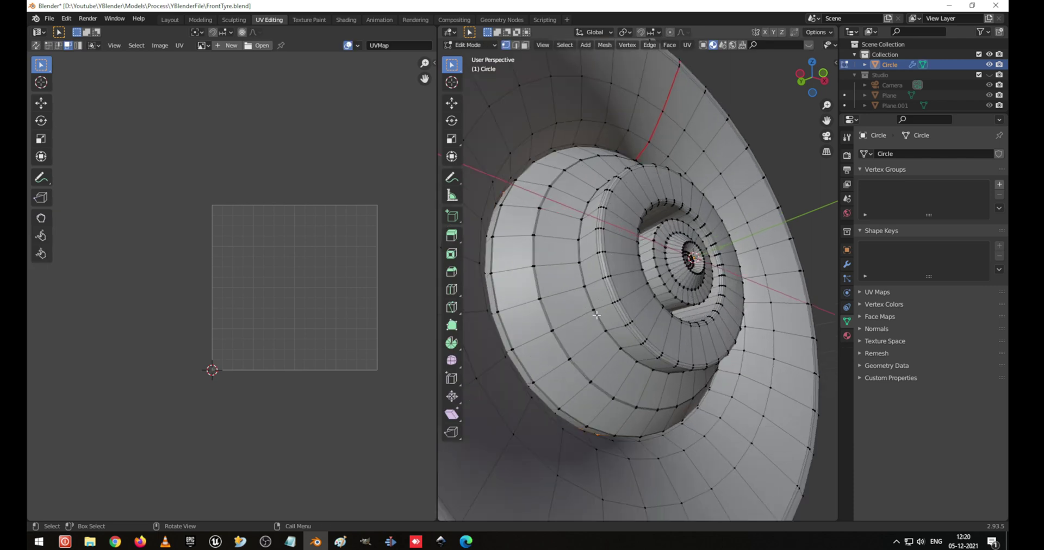
key(ctrl+l)
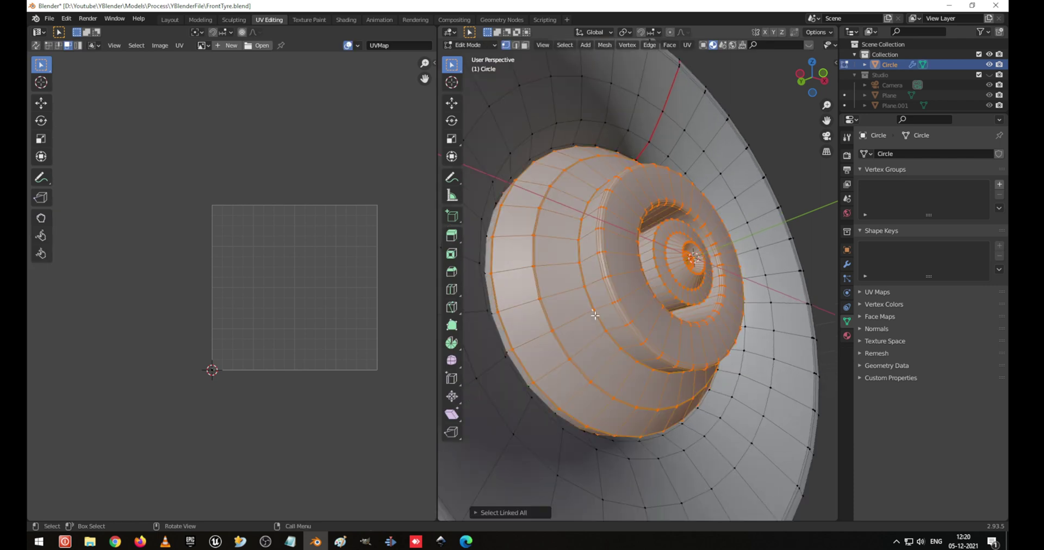
key(g)
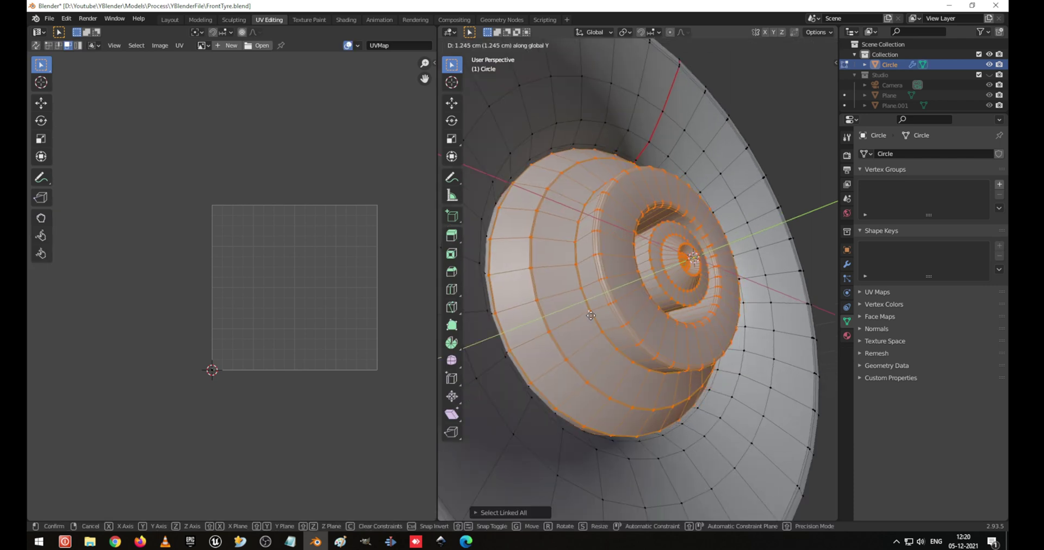
click(640, 355)
key(Tab)
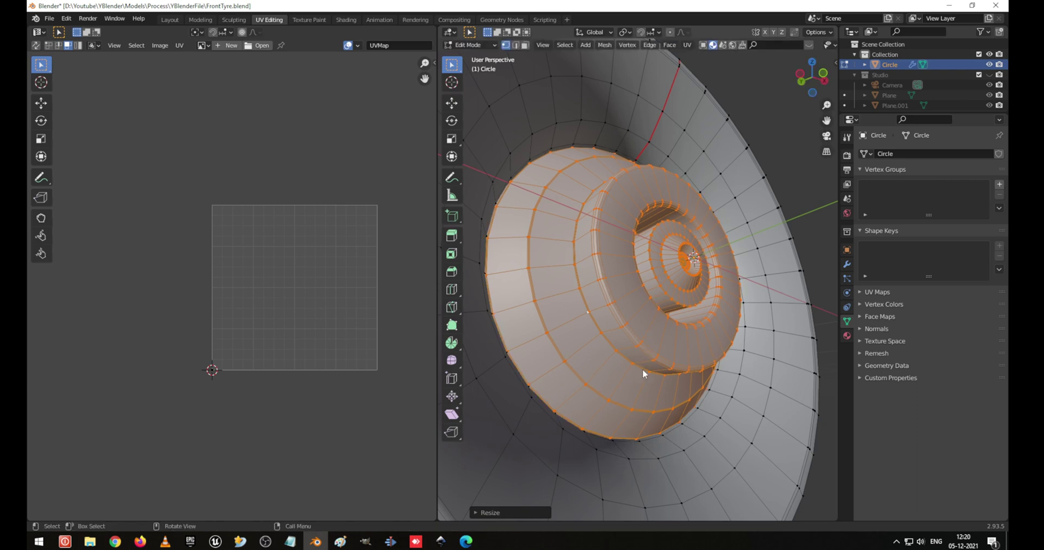
middle_drag(641, 368, 703, 305)
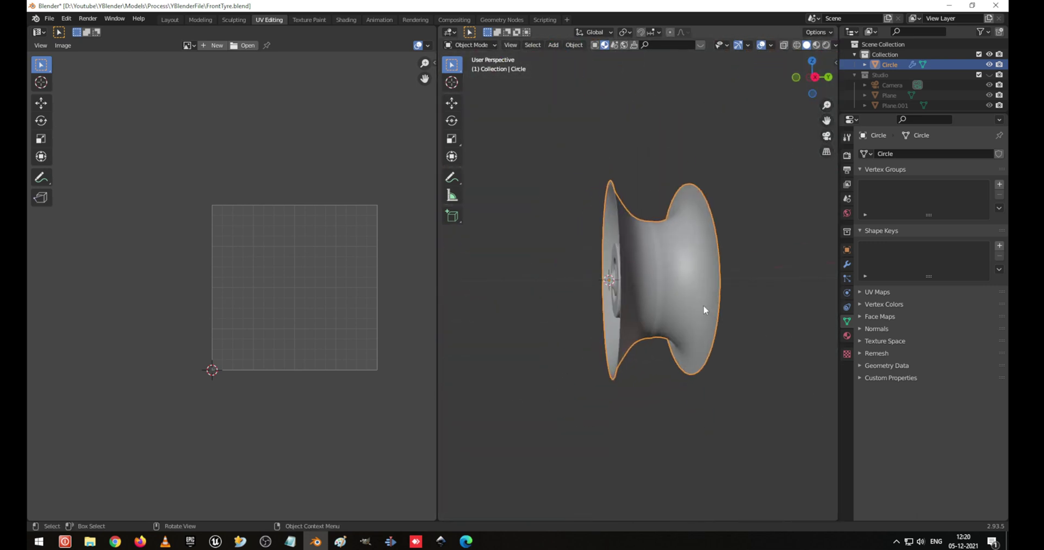
Bevel the edge loop around the rim's inner opening about 2.4 cm wide with 2 segments and check it in Object Mode
middle_drag(670, 259, 692, 255)
scroll(651, 275, down, 5)
middle_drag(472, 301, 599, 316)
key(Tab)
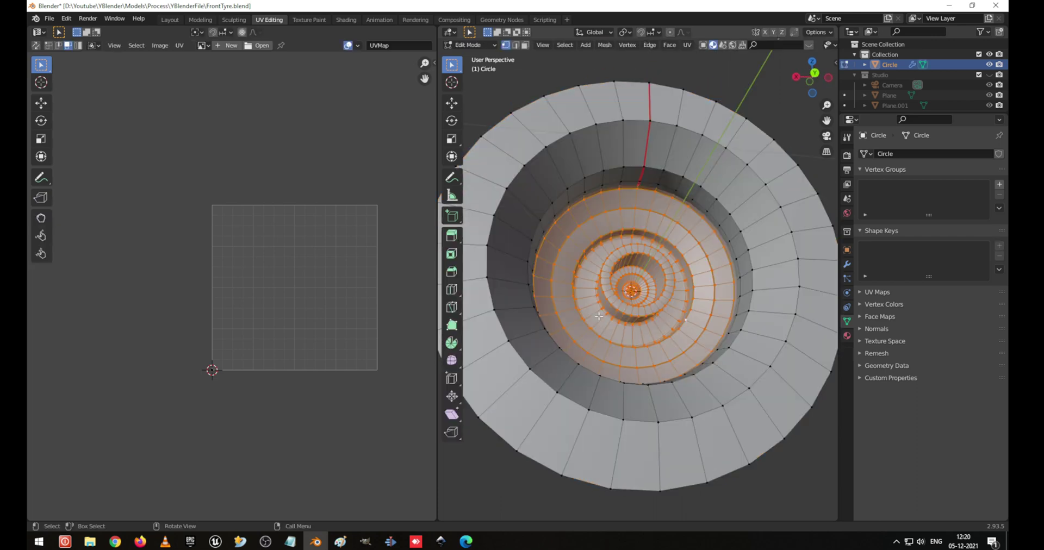
middle_drag(560, 234, 531, 214)
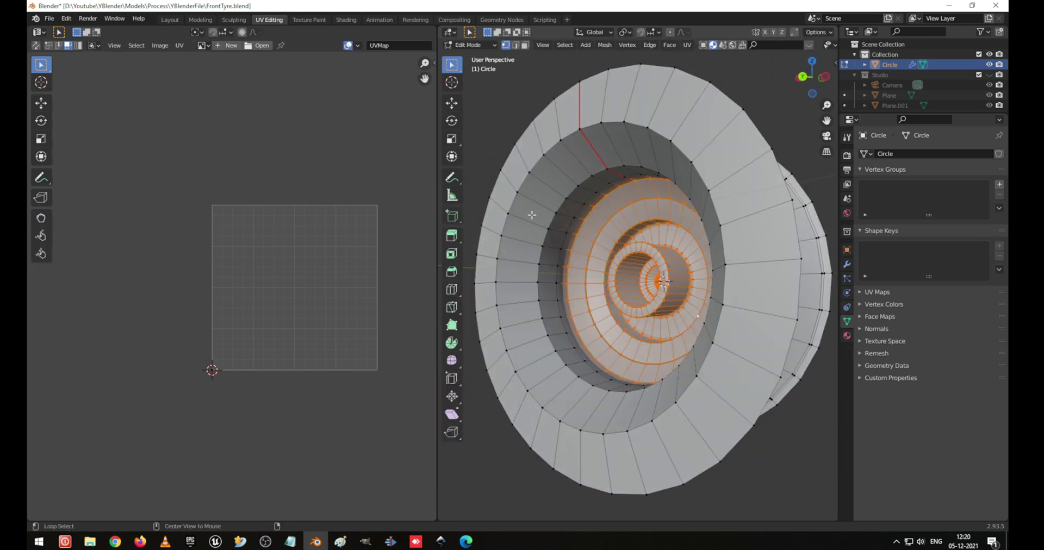
alt+click(547, 221)
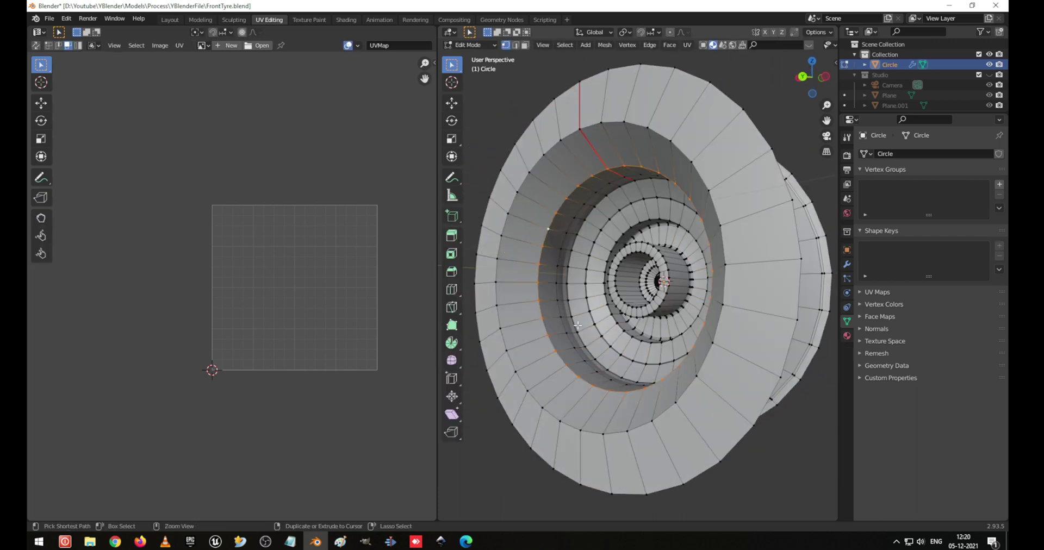
key(ctrl+b)
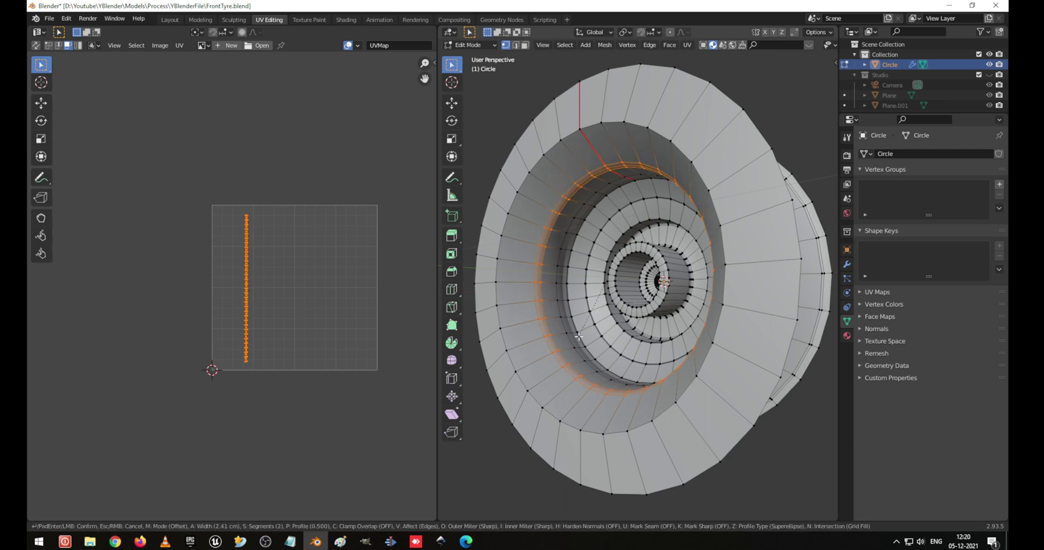
click(579, 337)
key(Tab)
middle_drag(580, 309, 535, 323)
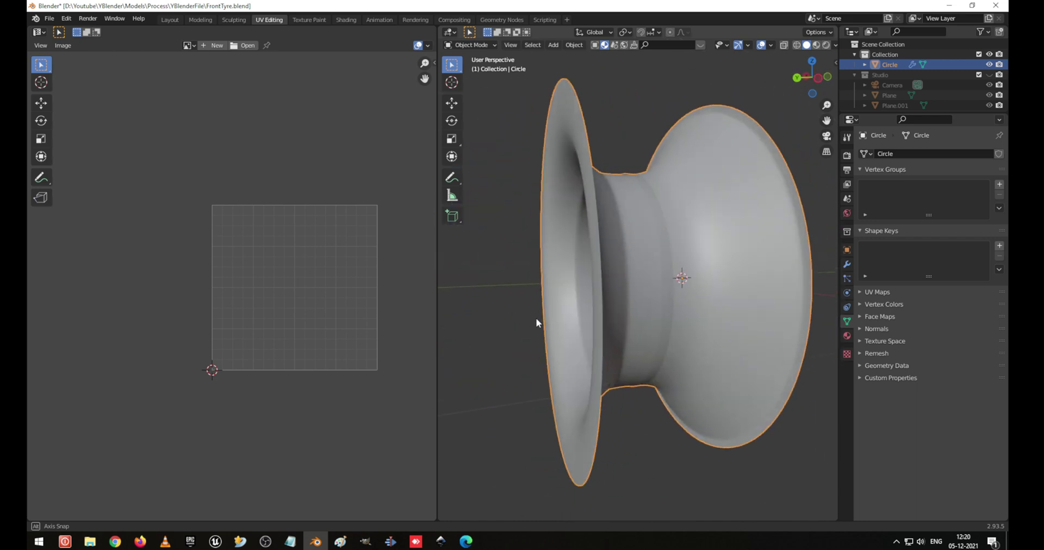
Select the rim flange's outermost edge loop, move it slightly along the global Y axis, and inspect the wheel in Object Mode
key(Tab)
alt+click(595, 127)
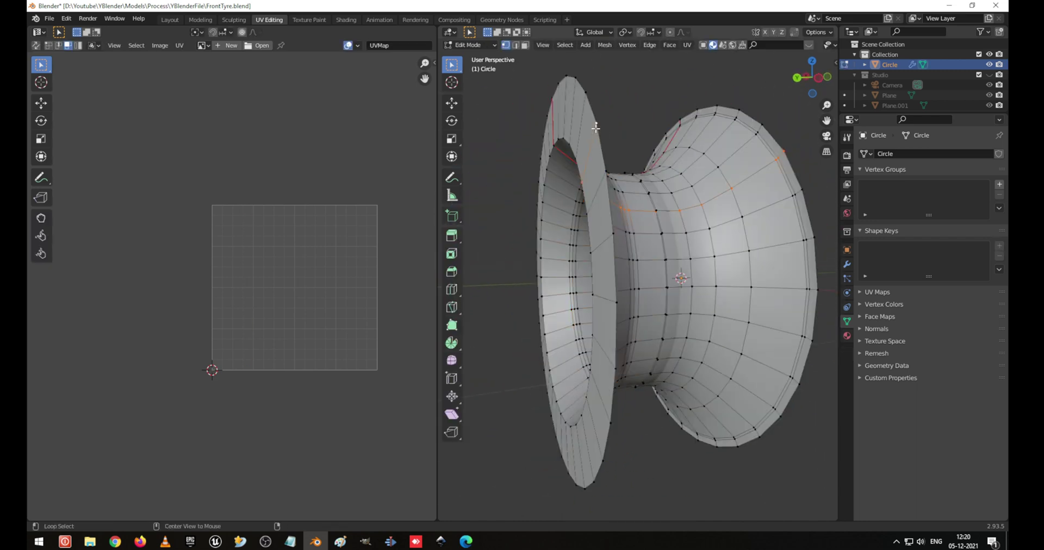
alt+click(603, 159)
key(s)
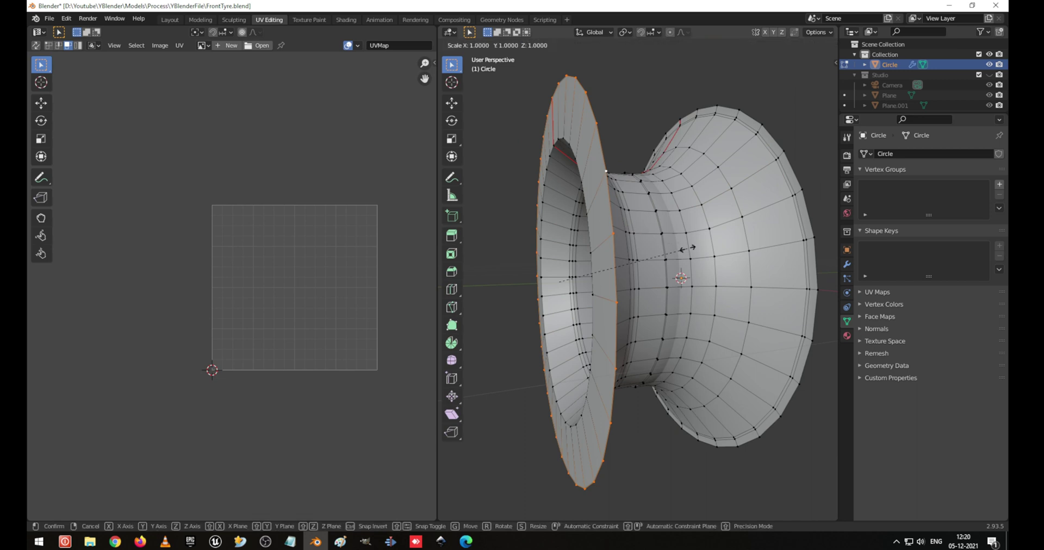
key(Escape)
key(g)
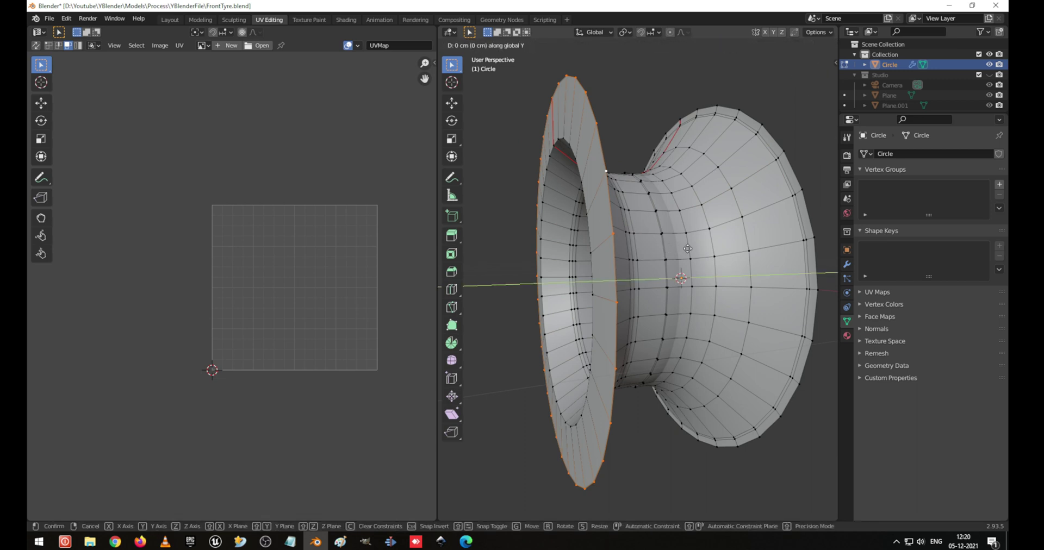
click(685, 251)
key(Tab)
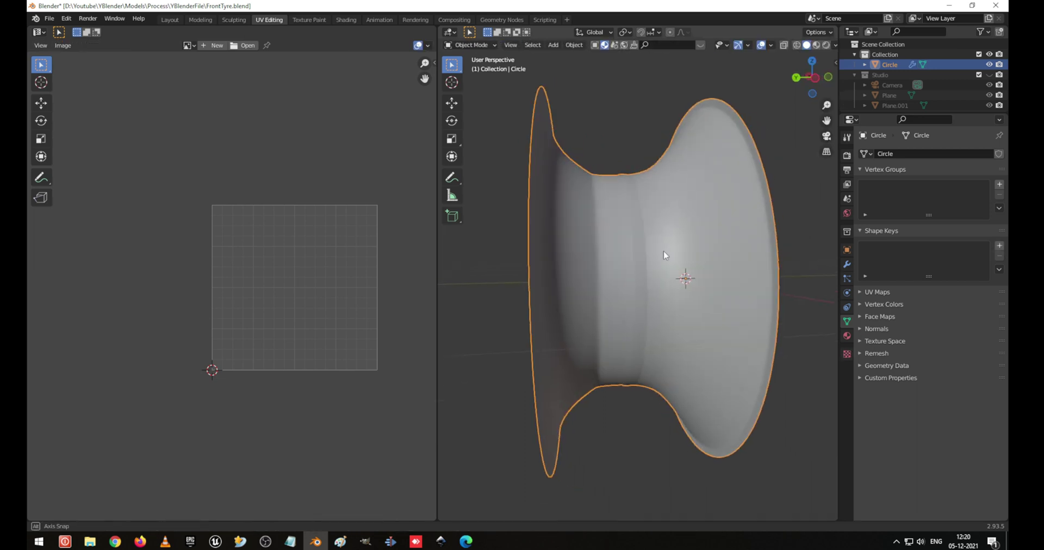
middle_drag(664, 256, 588, 267)
scroll(551, 329, up, 3)
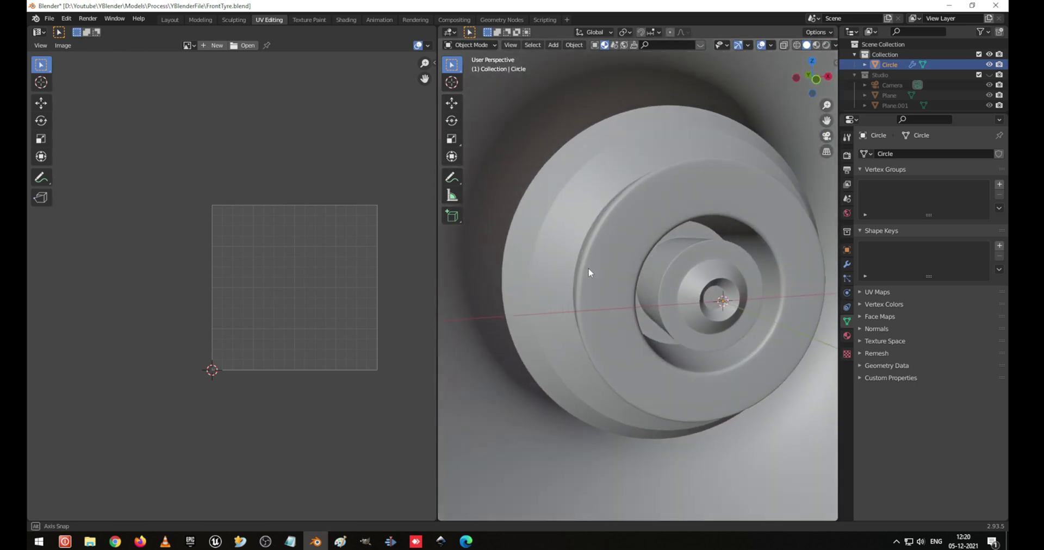
In Edit Mode with edge selection, select the concentric circular edge loops on the front of the hub's central boss
key(Tab)
key(ctrl+l)
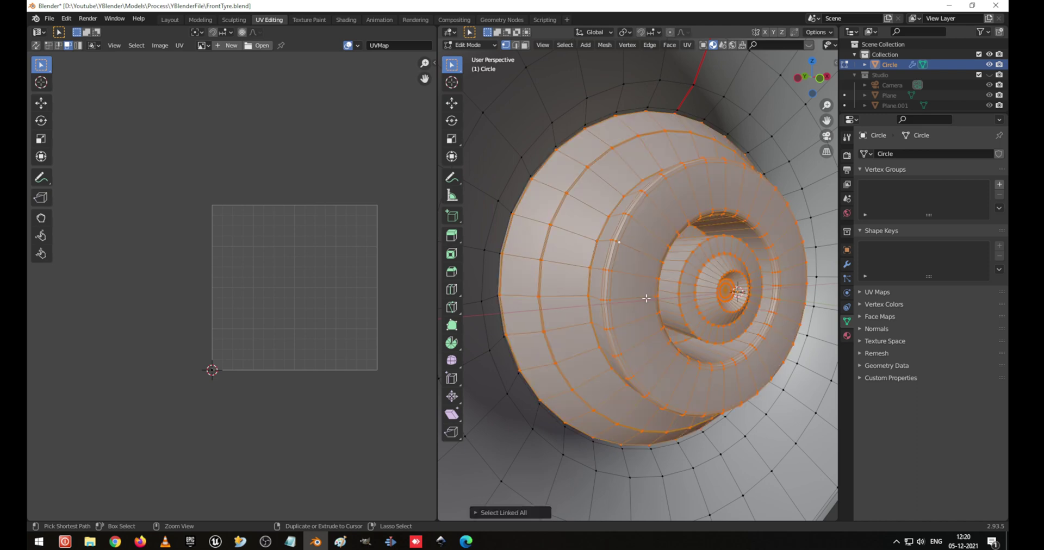
middle_drag(679, 265, 662, 292)
key(alt+a)
key(2)
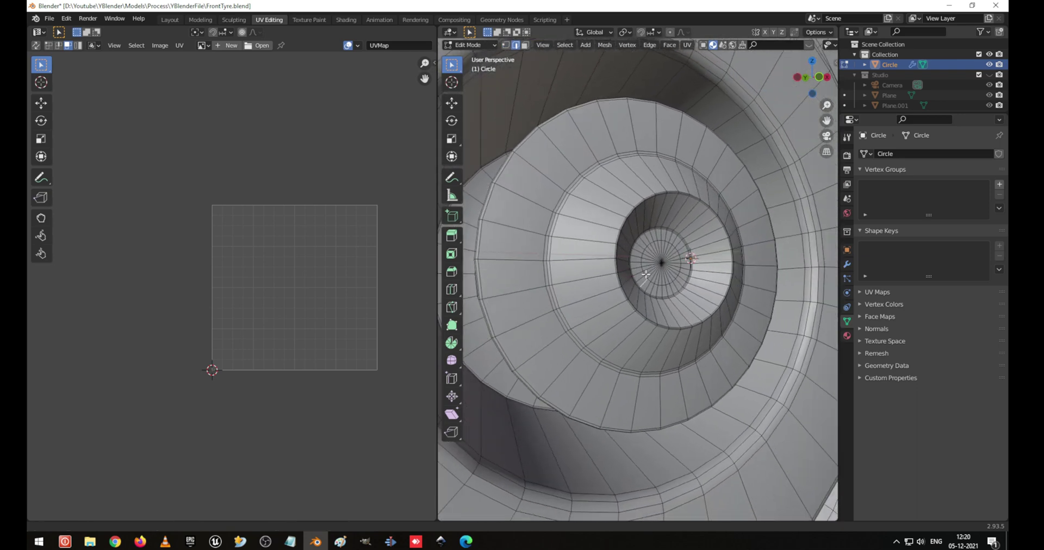
alt+shift+click(651, 322)
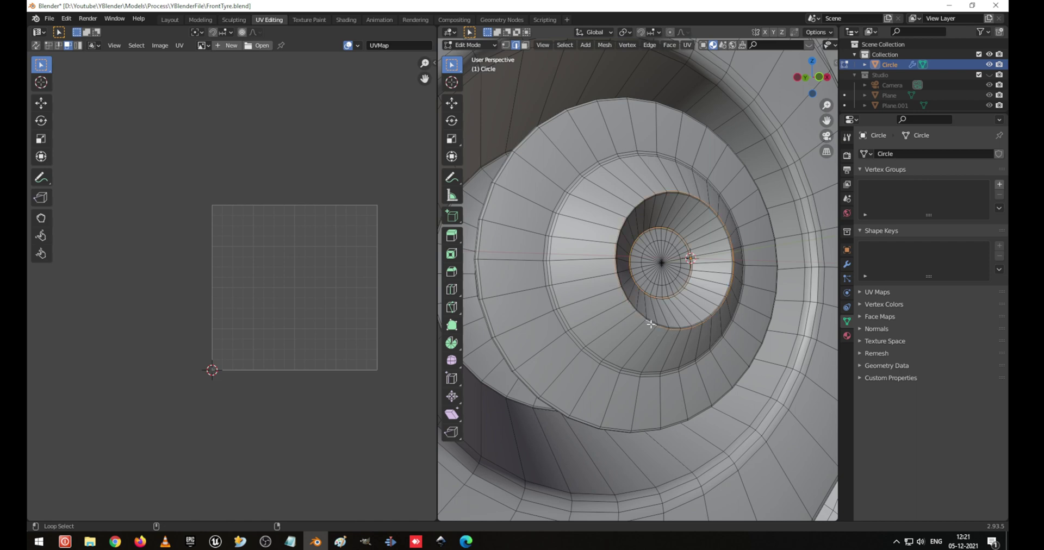
alt+shift+click(625, 371)
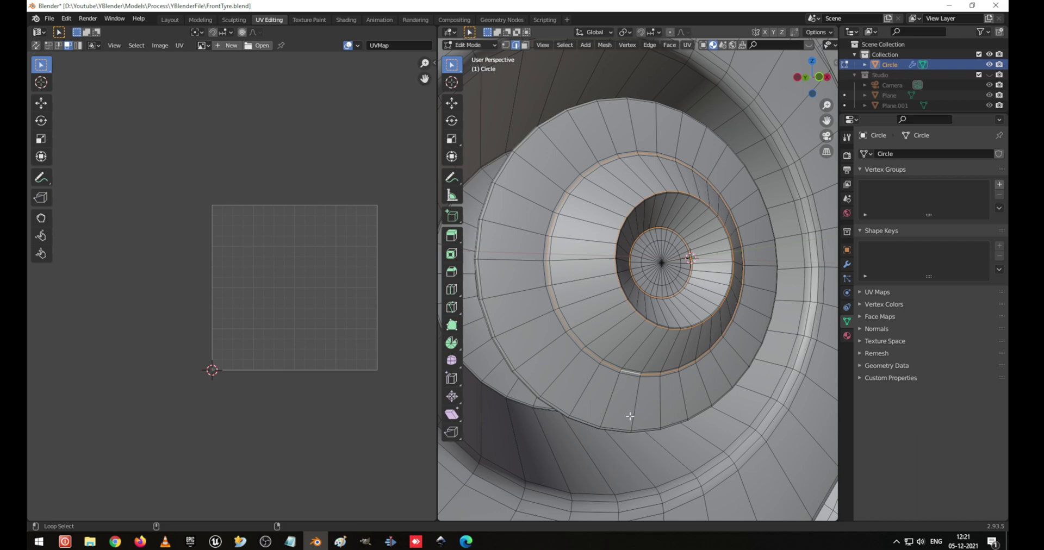
alt+shift+click(621, 431)
Add the edge loops at the base of the central boss and around the surrounding recess opening to the selection
middle_drag(621, 431, 525, 292)
alt+shift+click(616, 339)
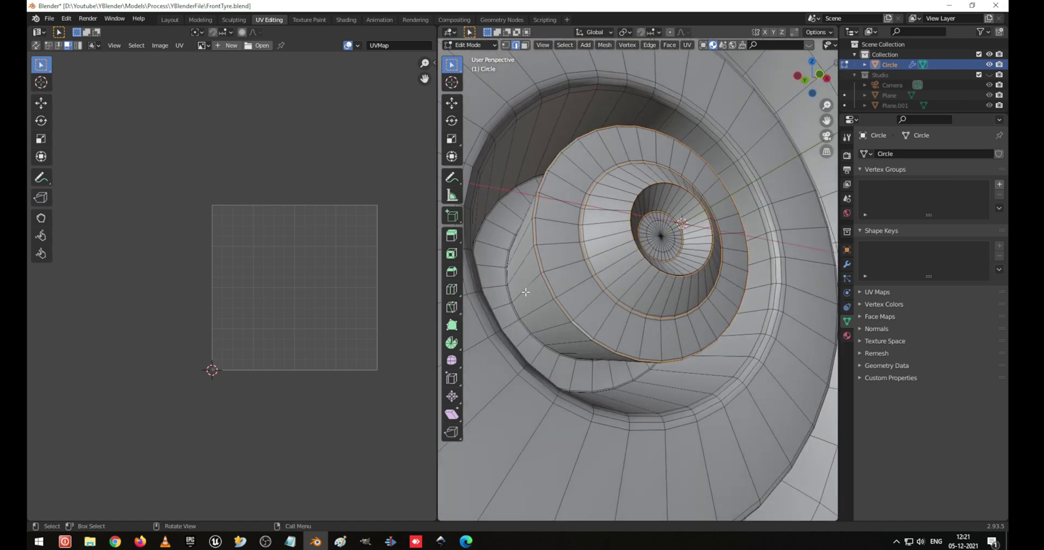
scroll(643, 294, up, 5)
middle_drag(643, 293, 666, 306)
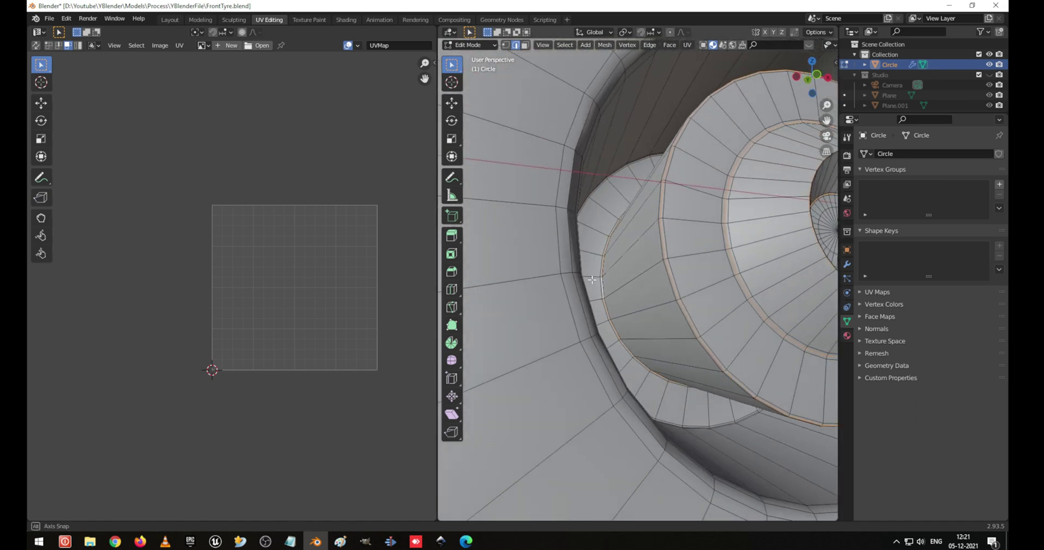
middle_drag(592, 279, 552, 237)
alt+click(571, 125)
scroll(641, 190, down, 4)
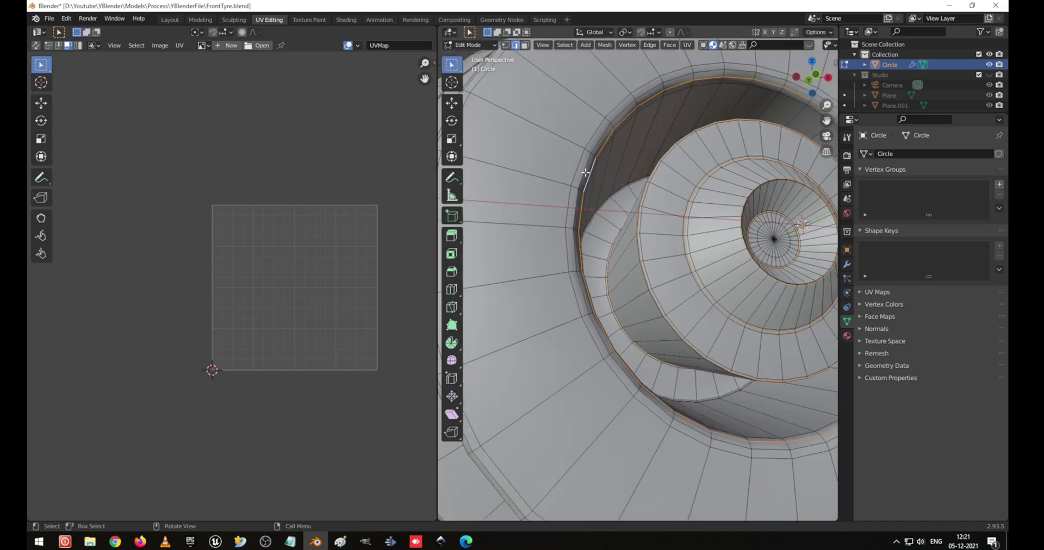
middle_drag(701, 233, 625, 268)
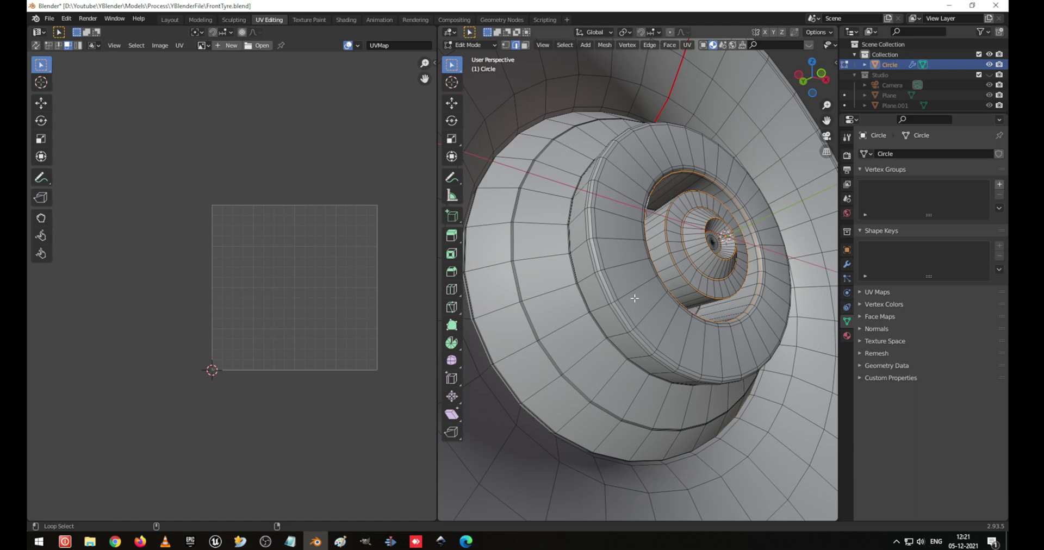
Add the edge loops along the hub's stepped outer side to the selection and mark all selected loops as seams
alt+shift+click(607, 290)
middle_drag(598, 297, 638, 314)
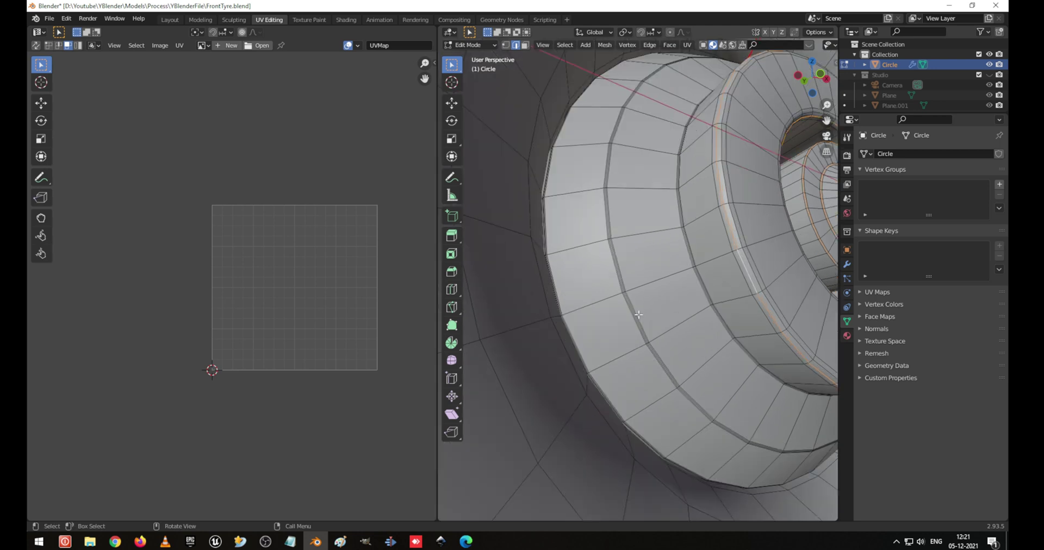
alt+shift+click(701, 284)
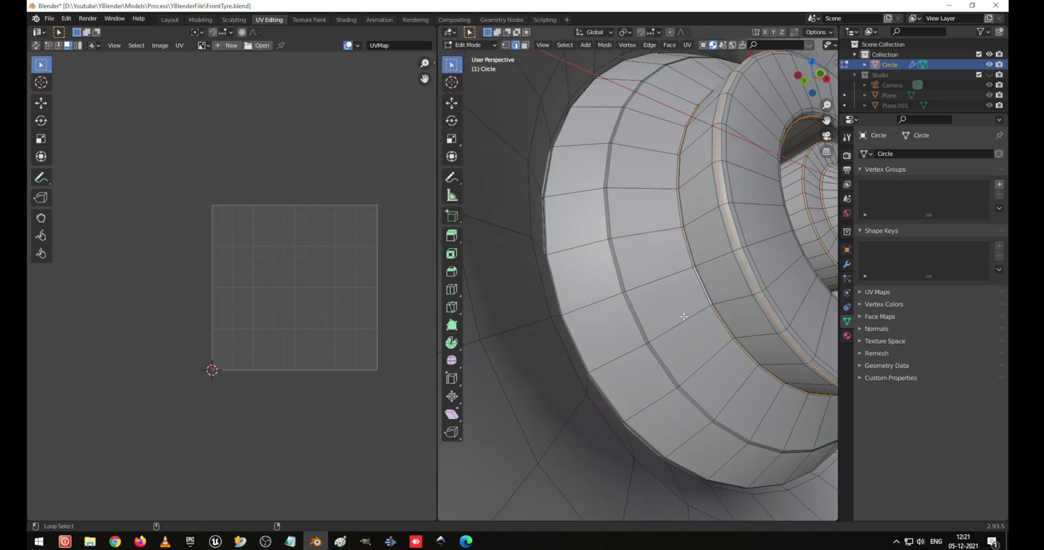
alt+shift+click(639, 324)
scroll(638, 325, down, 3)
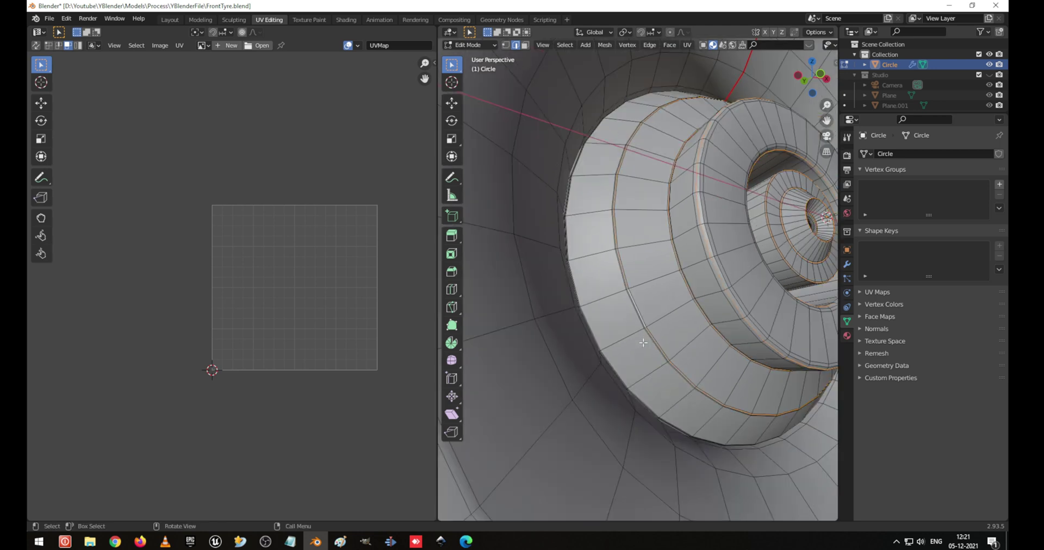
middle_drag(638, 325, 726, 399)
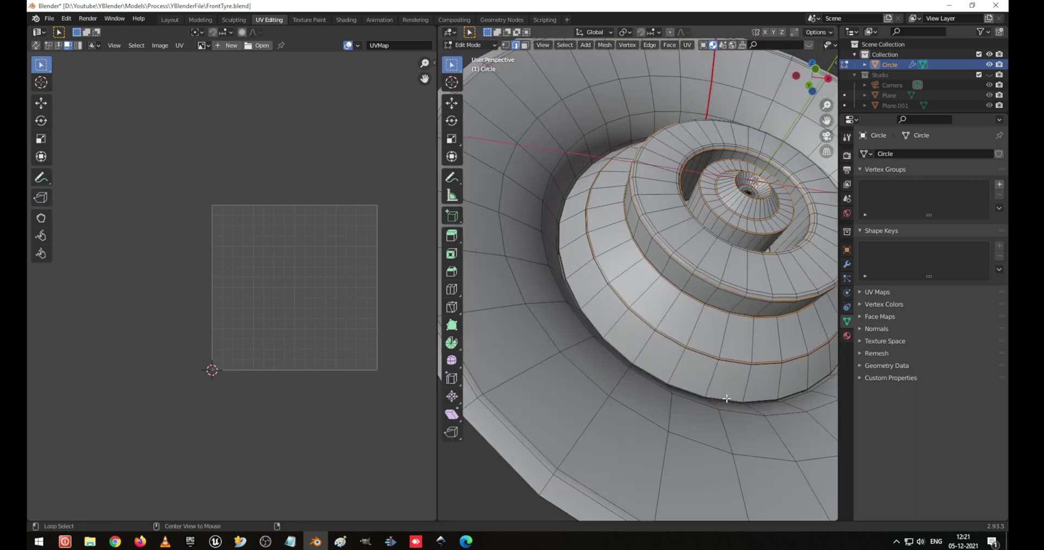
alt+shift+click(695, 391)
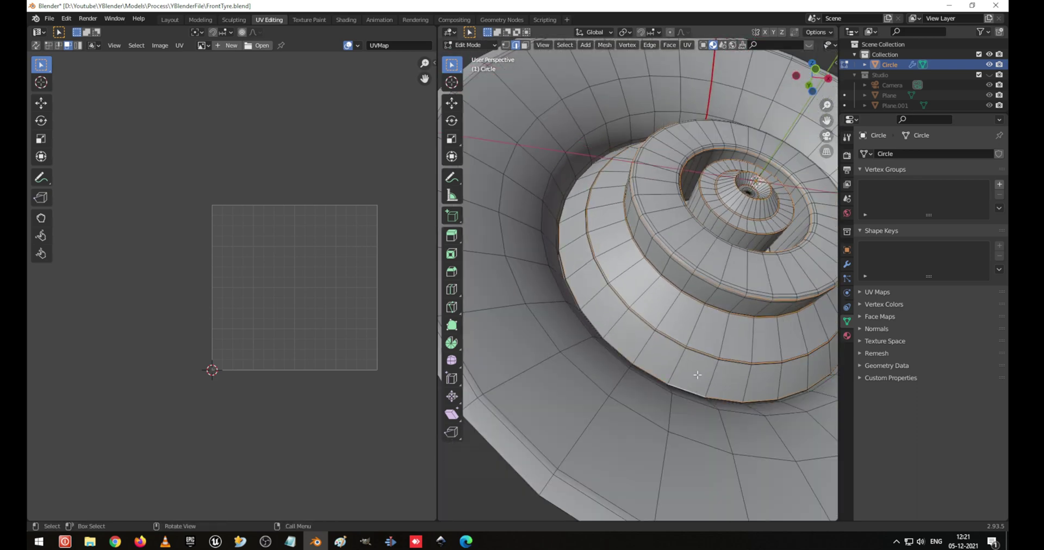
alt+shift+click(714, 291)
middle_drag(716, 251, 667, 316)
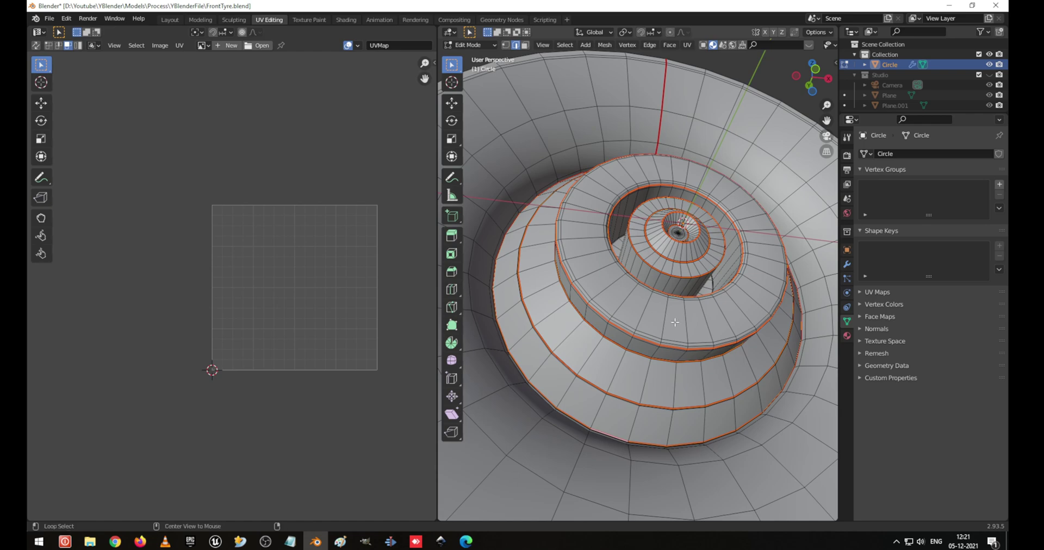
Clear the selection and mark a radial line of edges running from the hub's centre to its outer edge as a seam
key(alt+a)
middle_drag(753, 276, 667, 324)
alt+click(658, 305)
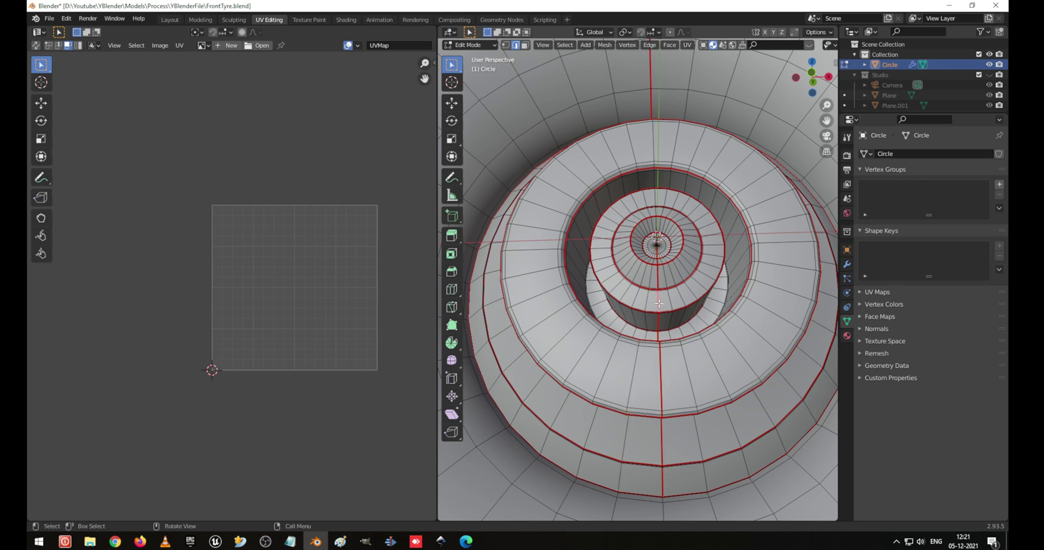
In face mode, select the seam-bounded front ring of the central boss and the hub's wide front ring
key(3)
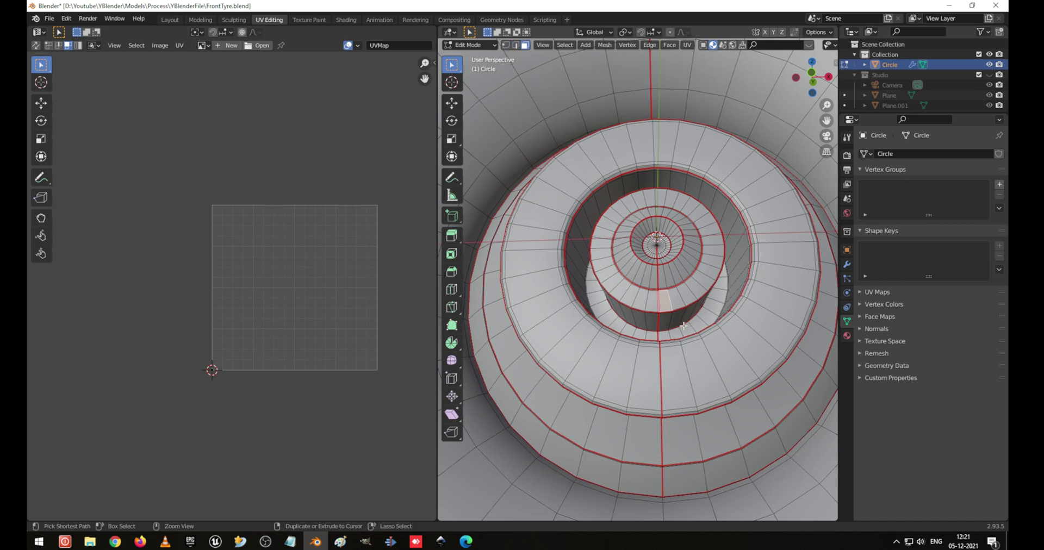
key(ctrl+l)
shift+click(729, 363)
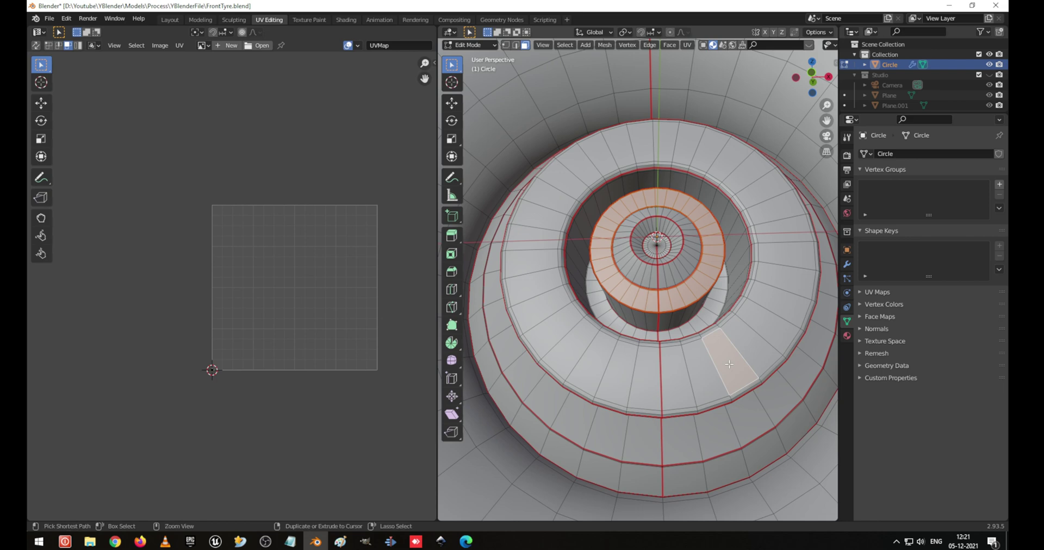
key(ctrl+l)
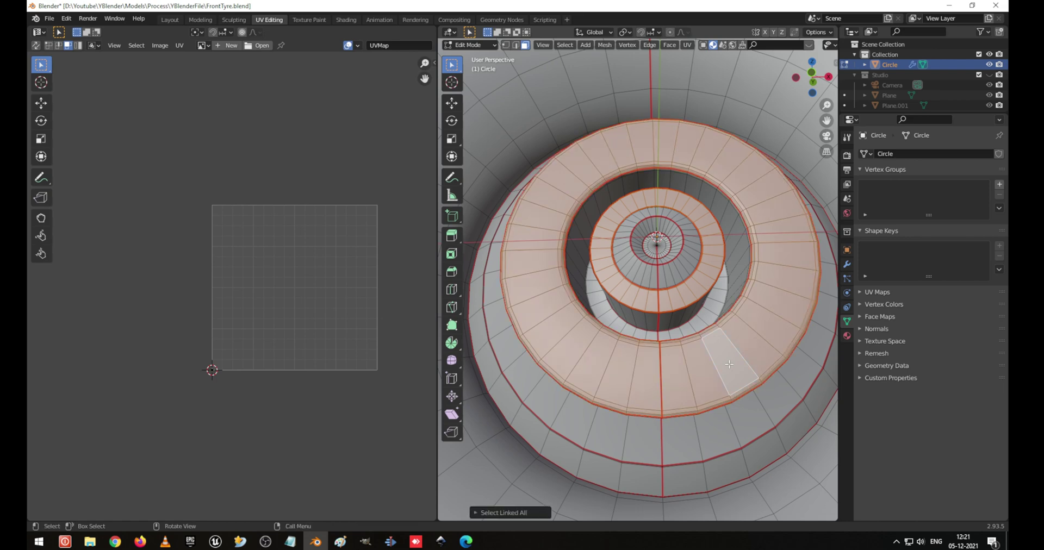
Add the seam-bounded faces of the hub's recess and stepped outer side bands to the selection
middle_drag(668, 354, 652, 329)
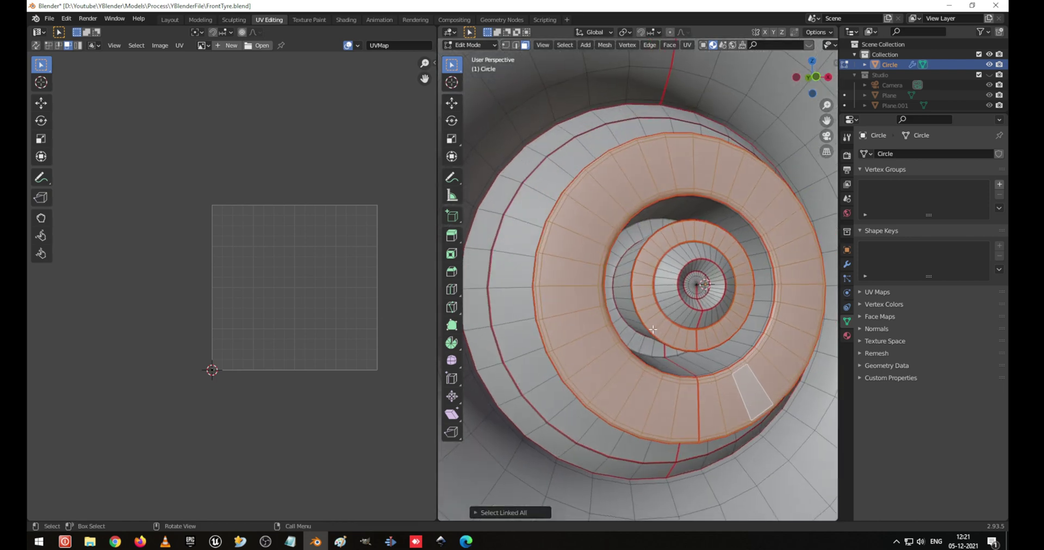
shift+click(612, 299)
shift+click(520, 363)
middle_drag(520, 363, 559, 361)
shift+click(558, 361)
middle_drag(605, 432, 598, 268)
shift+click(643, 450)
key(ctrl+l)
shift+click(597, 269)
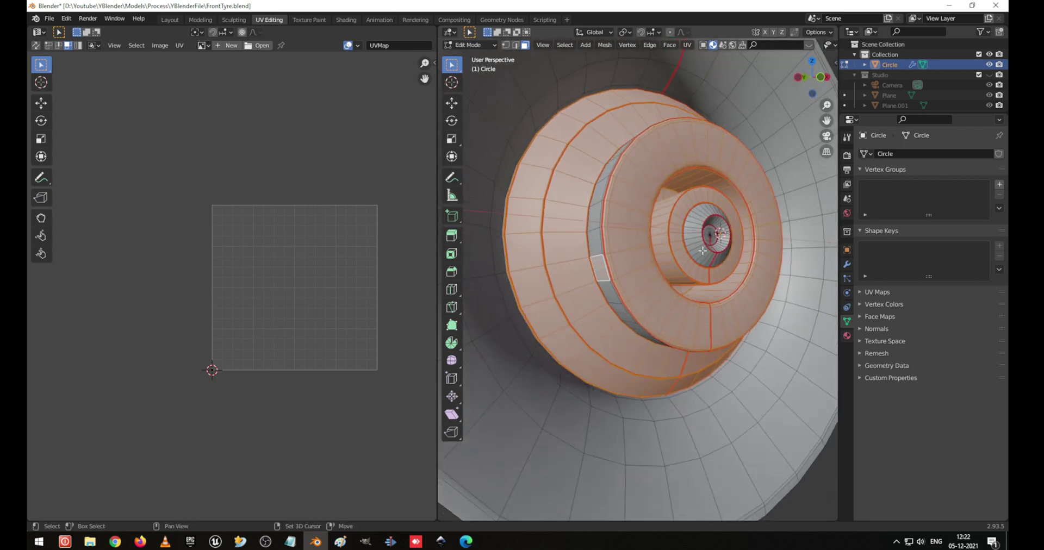
Extend the selection with the remaining side band and the central bore's inner faces, and check the whole hub in X-ray
scroll(703, 250, up, 5)
middle_drag(736, 263, 602, 231)
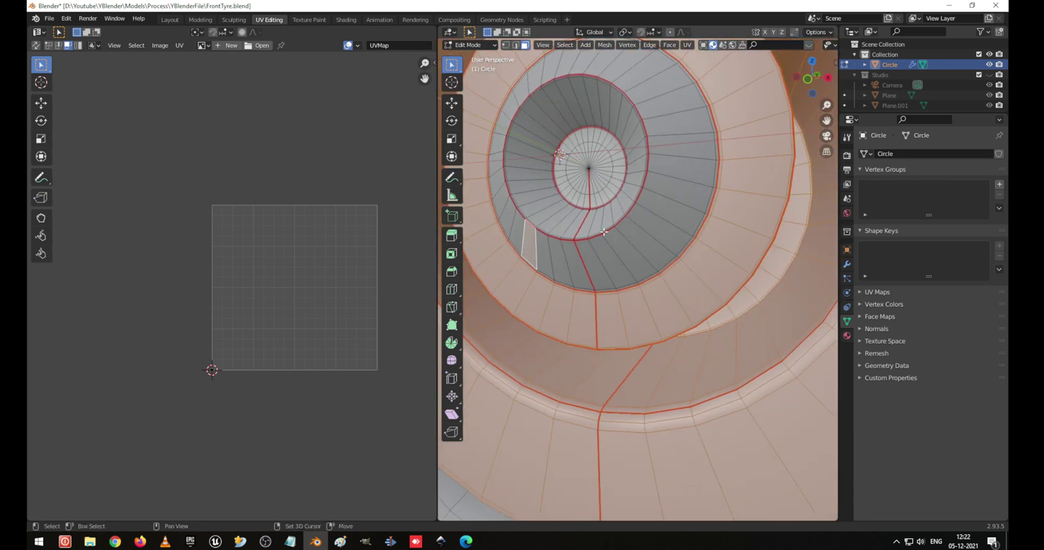
click(566, 191)
key(ctrl+l)
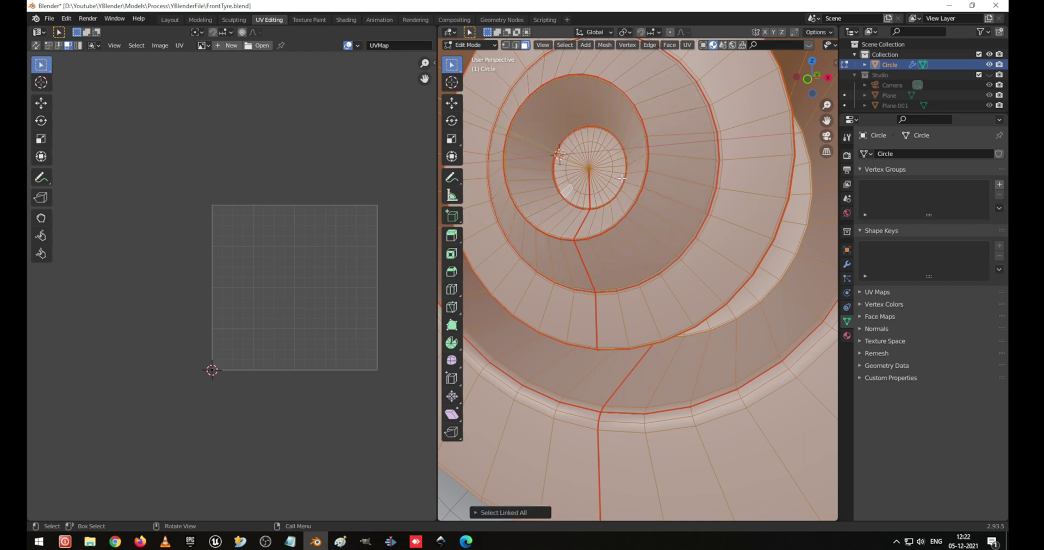
scroll(622, 178, down, 4)
key(alt+z)
mouse_move(621, 178)
middle_down()
mouse_move(566, 216)
mouse_move(646, 206)
middle_up()
key(alt+z)
scroll(624, 213, up, 3)
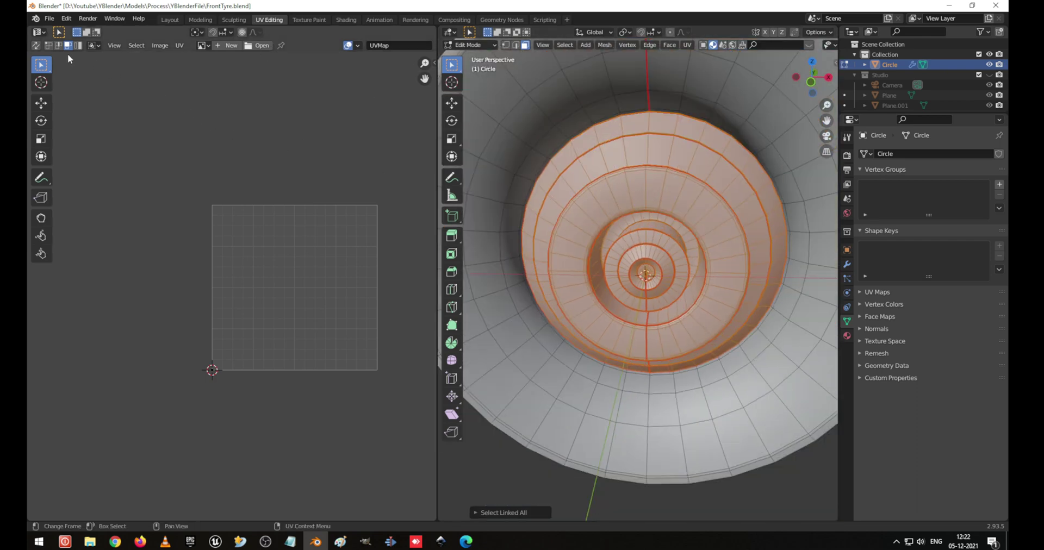
Turn off UV sync selection and unwrap the selected hub faces along their seams
click(36, 45)
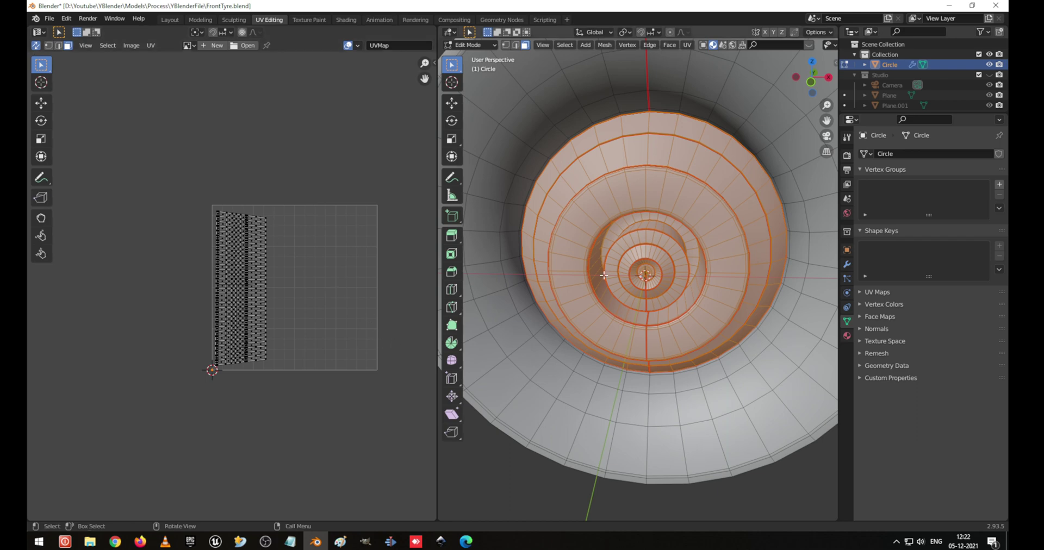
key(u)
click(688, 196)
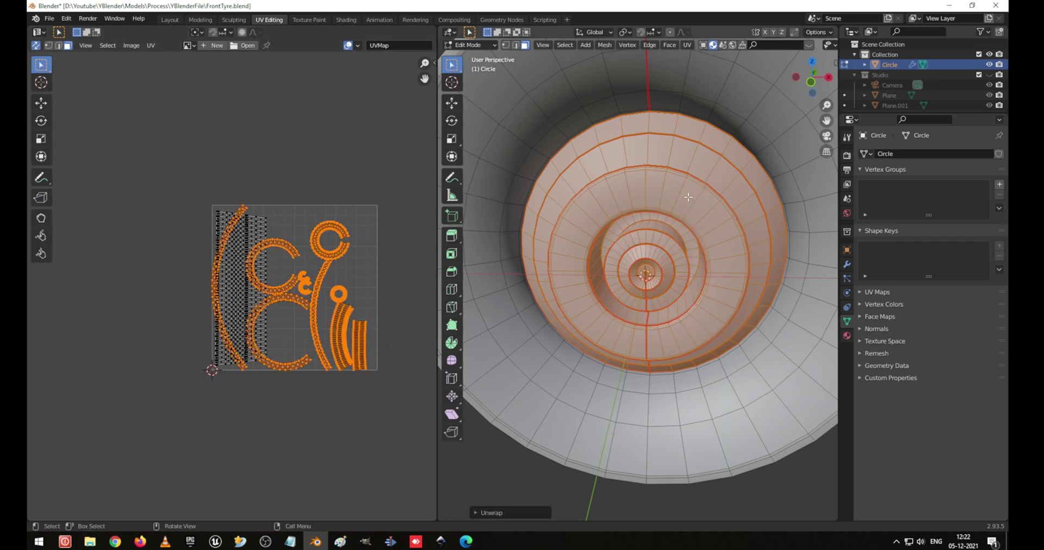
Scale the unwrapped hub islands down and move them clear of the straightened rim island
scroll(308, 261, up, 2)
scroll(311, 292, up, 4)
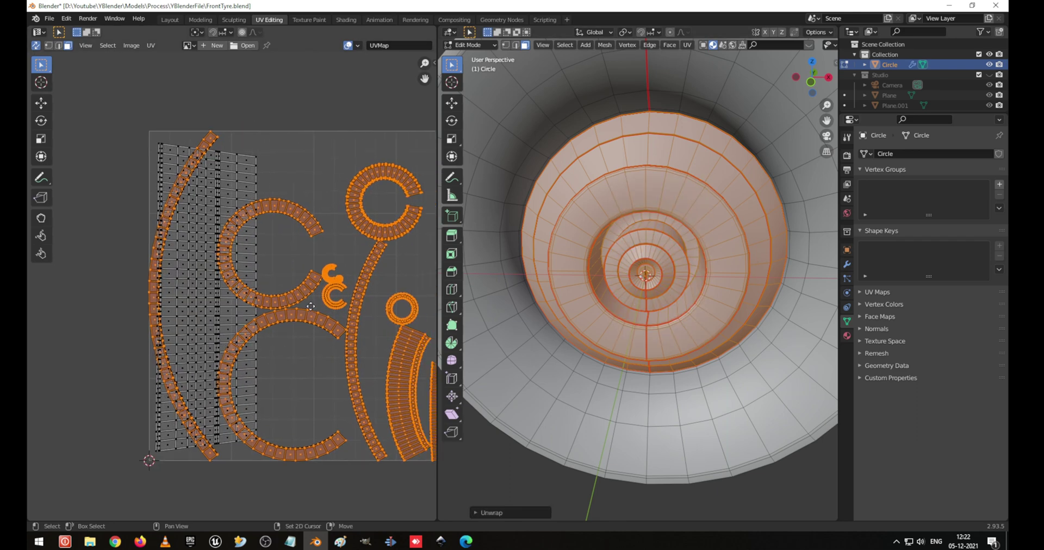
middle_drag(299, 276, 206, 236)
scroll(350, 348, up, 3)
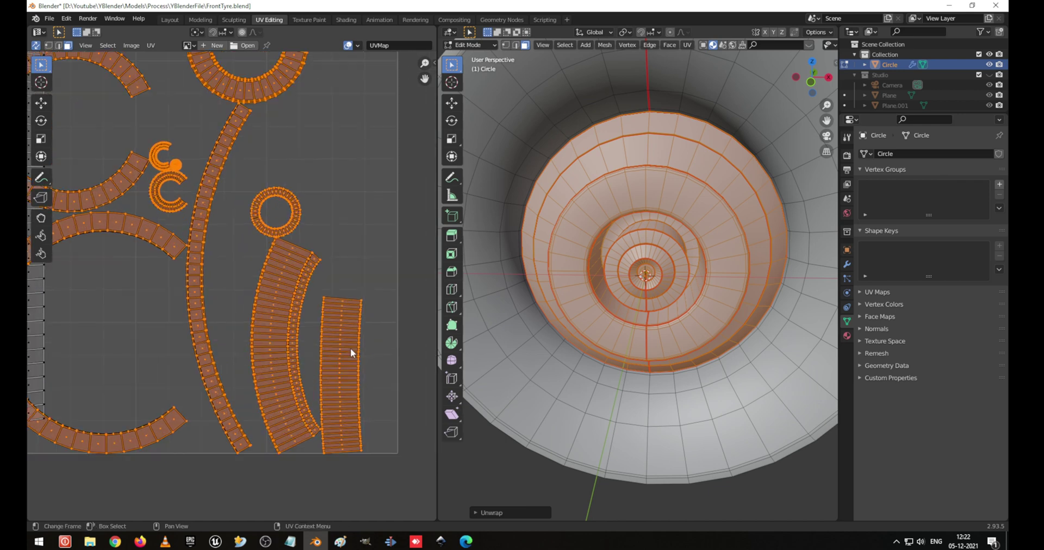
middle_drag(334, 348, 278, 332)
scroll(277, 330, down, 5)
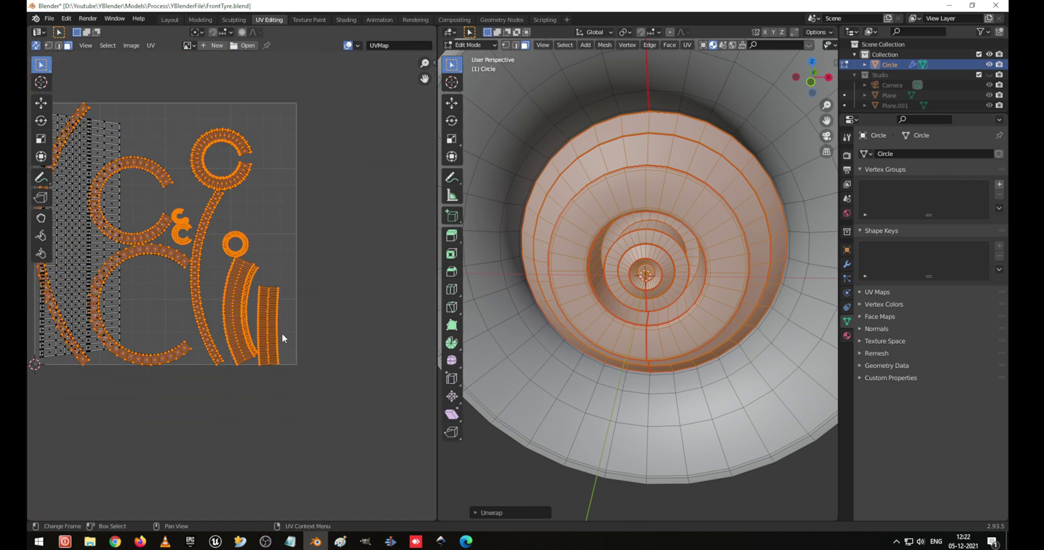
key(s)
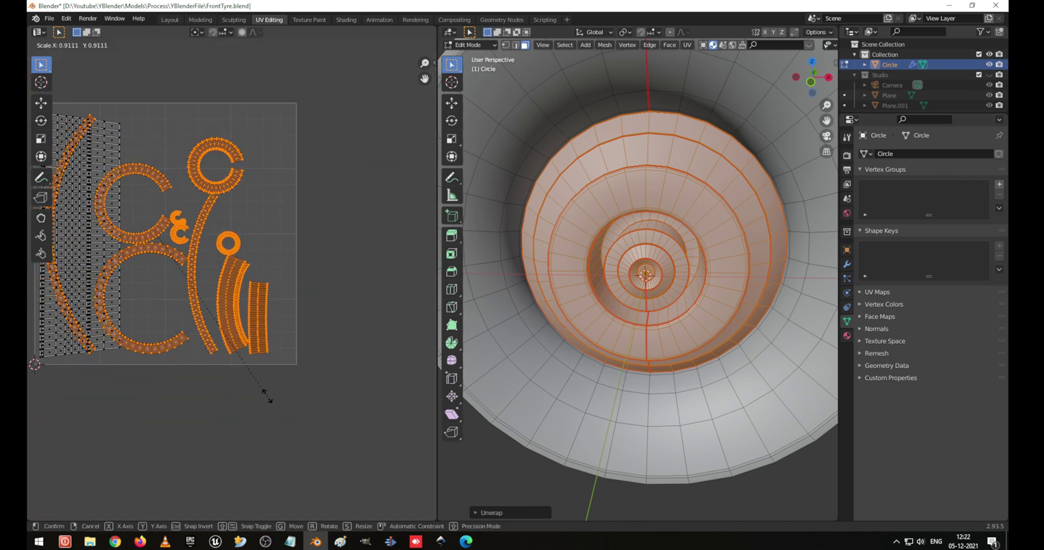
click(243, 376)
key(g)
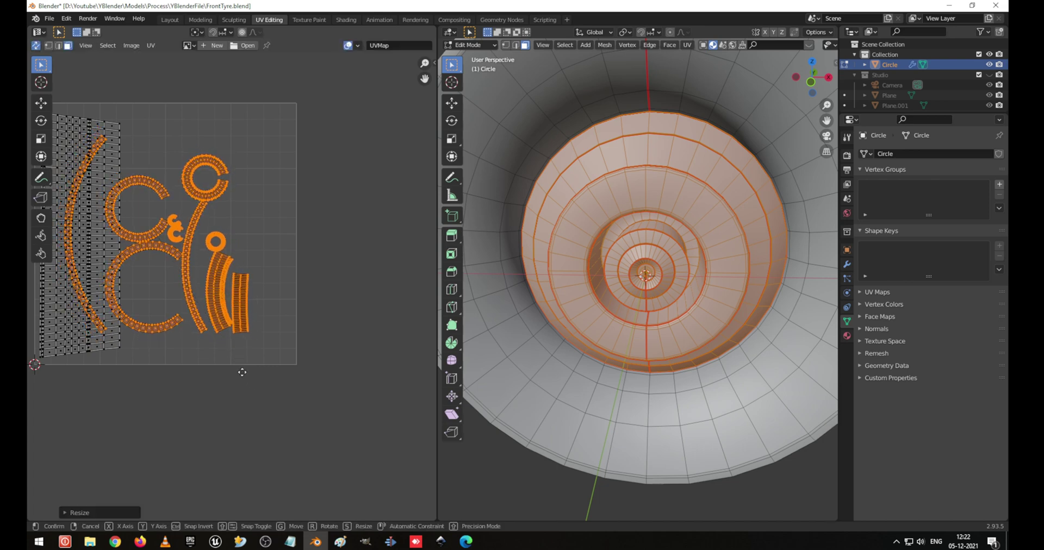
click(315, 343)
Select a face in the middle of the hub's long curved strip island and maximize the UV editor
scroll(315, 342, up, 1)
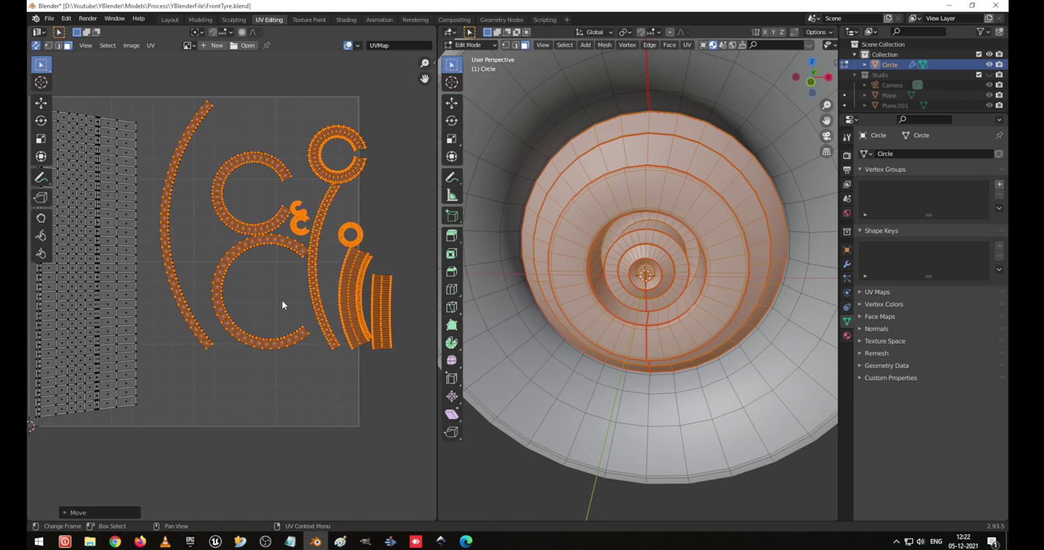
middle_drag(265, 267, 298, 271)
scroll(262, 264, up, 3)
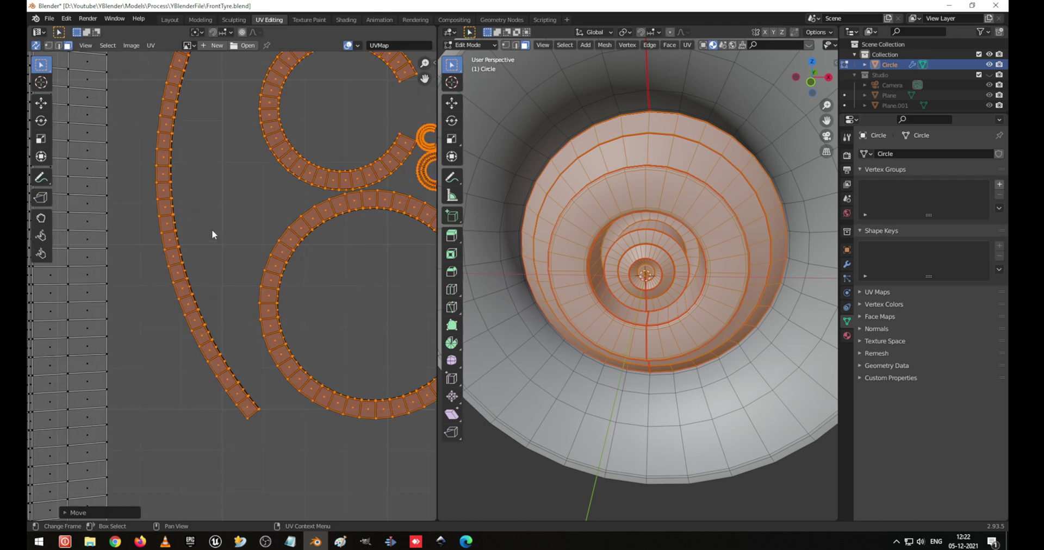
click(162, 177)
middle_drag(203, 163, 266, 213)
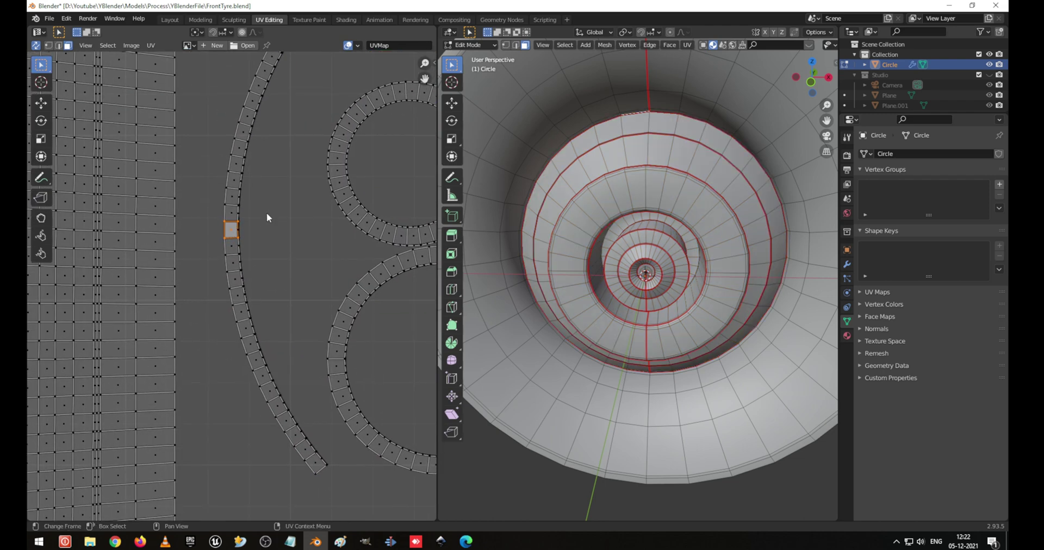
key(ctrl+space)
scroll(605, 300, down, 1)
middle_drag(590, 246, 545, 317)
scroll(481, 331, up, 4)
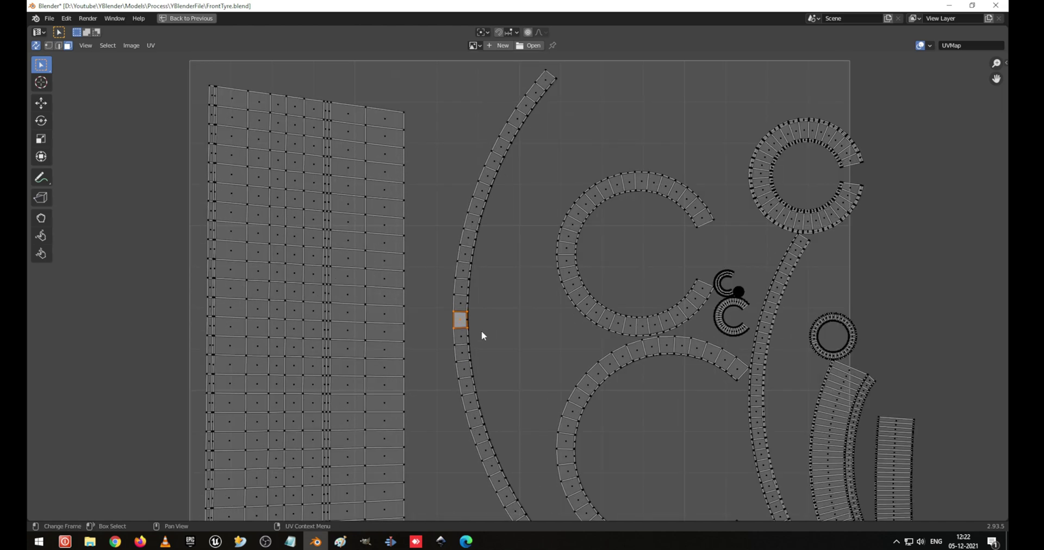
Switch to vertex selection and select both end vertices of a cross edge midway along the long curved strip
middle_drag(458, 340, 510, 337)
drag(417, 317, 504, 348)
key(2)
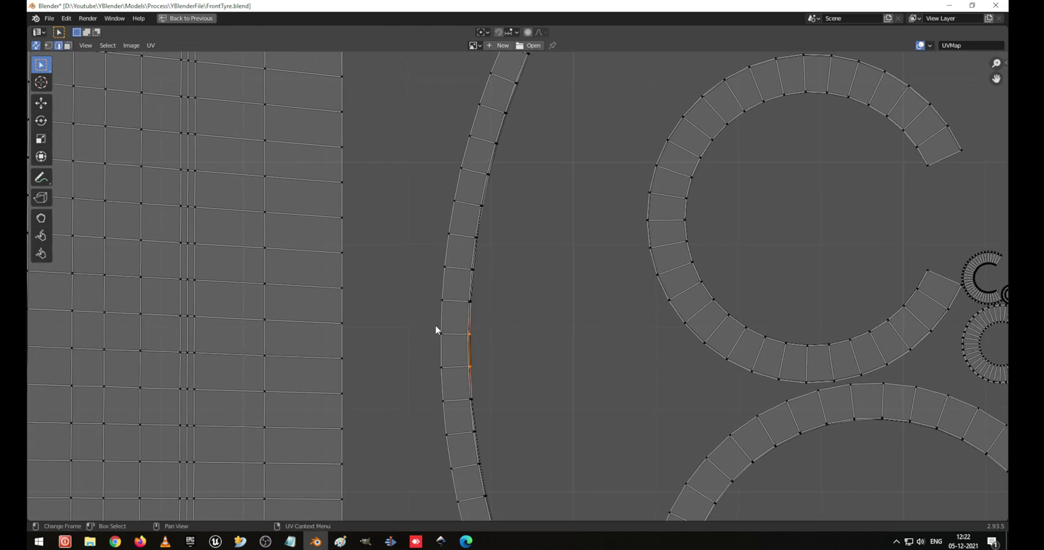
key(1)
drag(430, 324, 491, 344)
key(g)
click(491, 343)
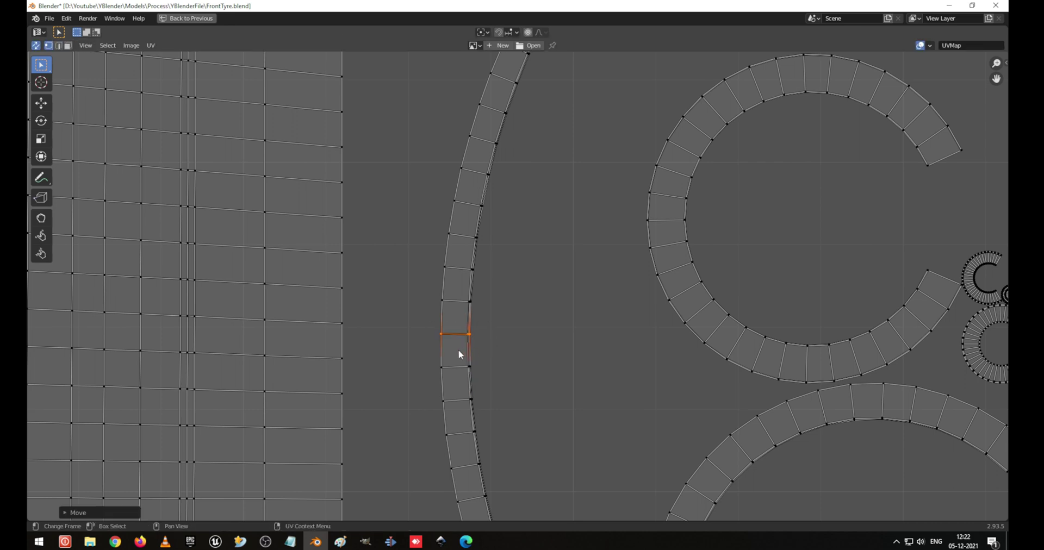
drag(426, 353, 490, 375)
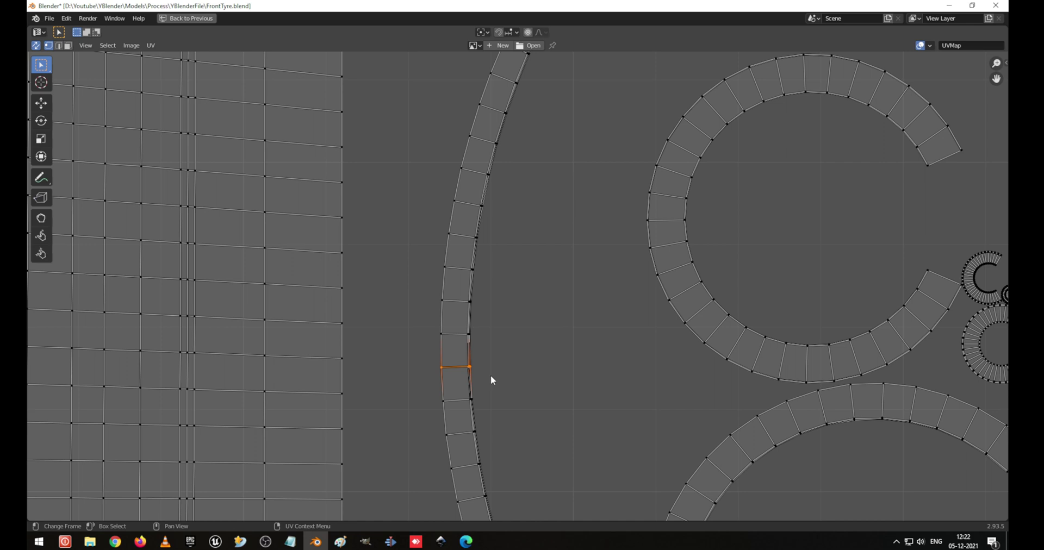
key(g)
key(y)
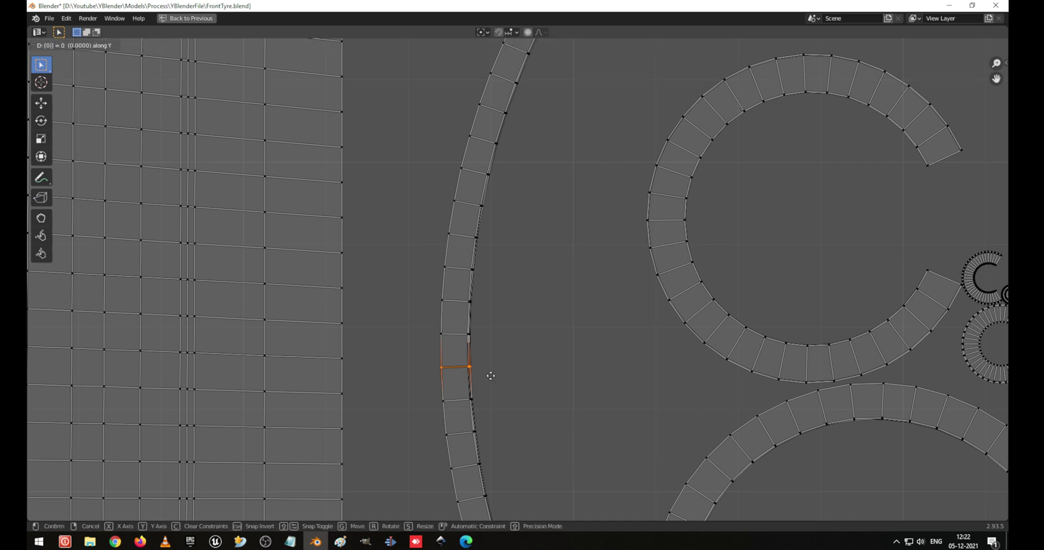
key(s)
key(0)
key(Escape)
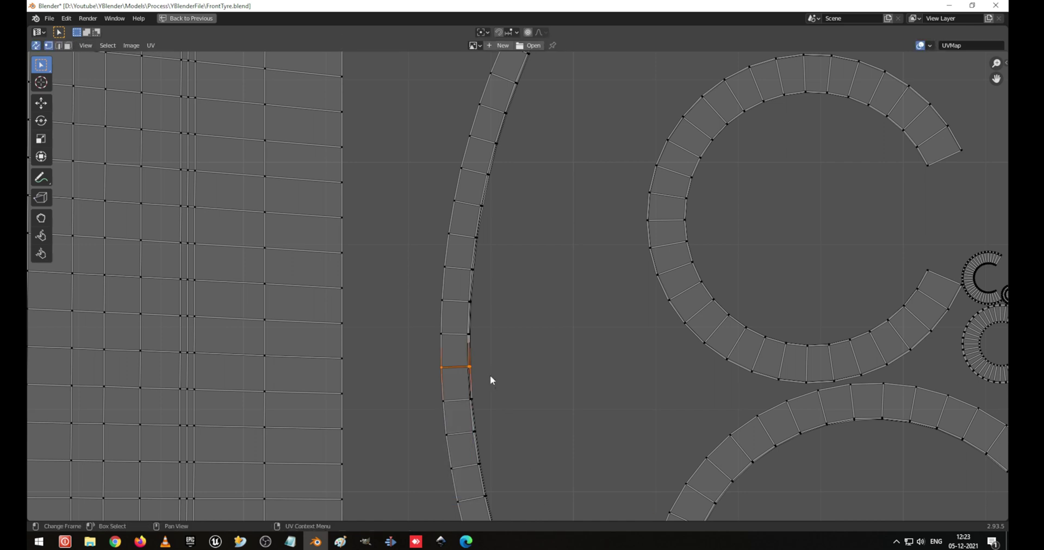
key(ctrl+z)
Try to flatten the cross edge in the middle of the curved strip by scaling it to 0 along Y
key(s)
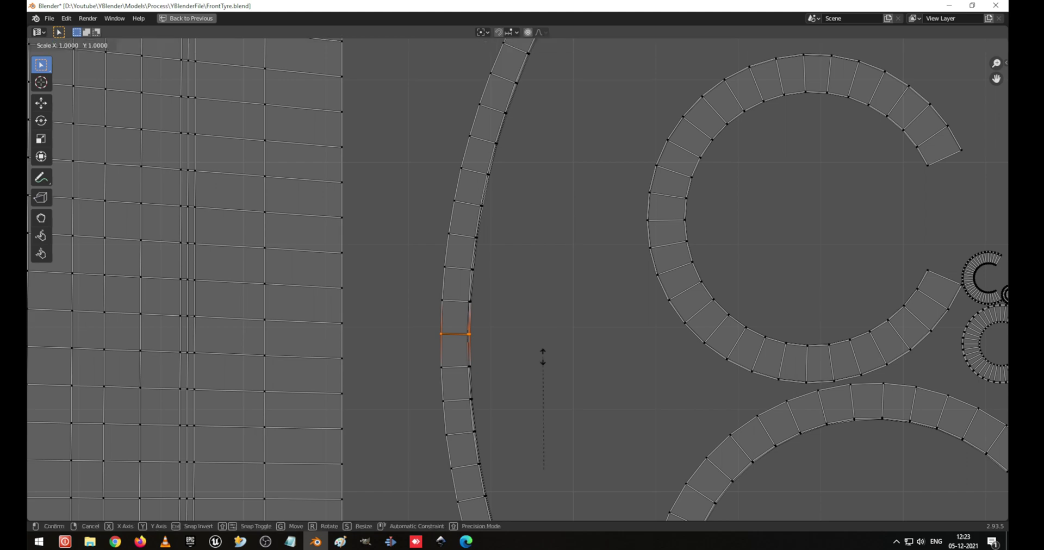
key(y)
key(0)
key(Return)
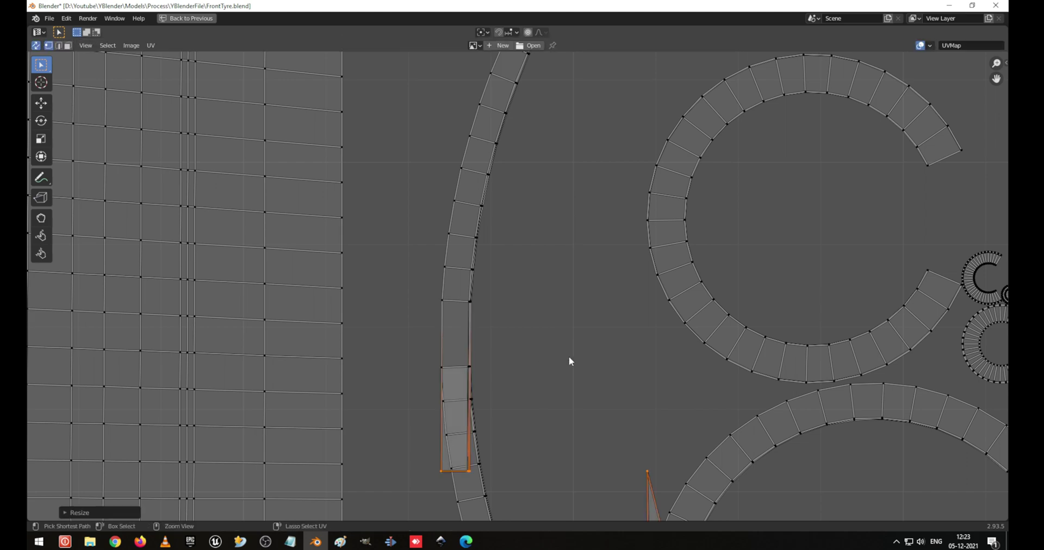
key(ctrl+z)
Select both end vertices of a cross edge near the curved strip's middle and flatten the edge by scaling to 0 along Y
key(Home)
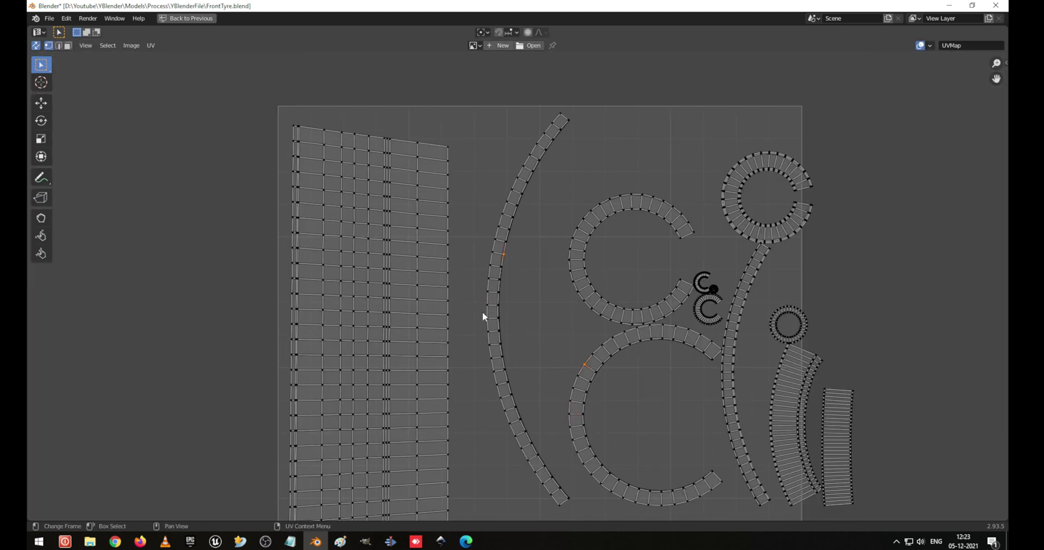
click(485, 318)
drag(483, 340, 514, 352)
scroll(557, 466, up, 3)
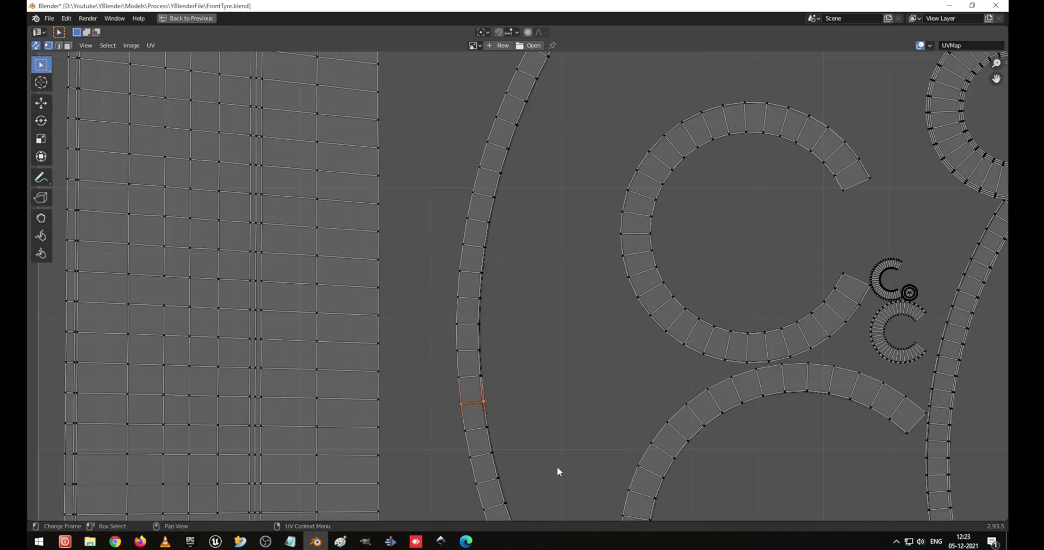
scroll(557, 467, up, 8)
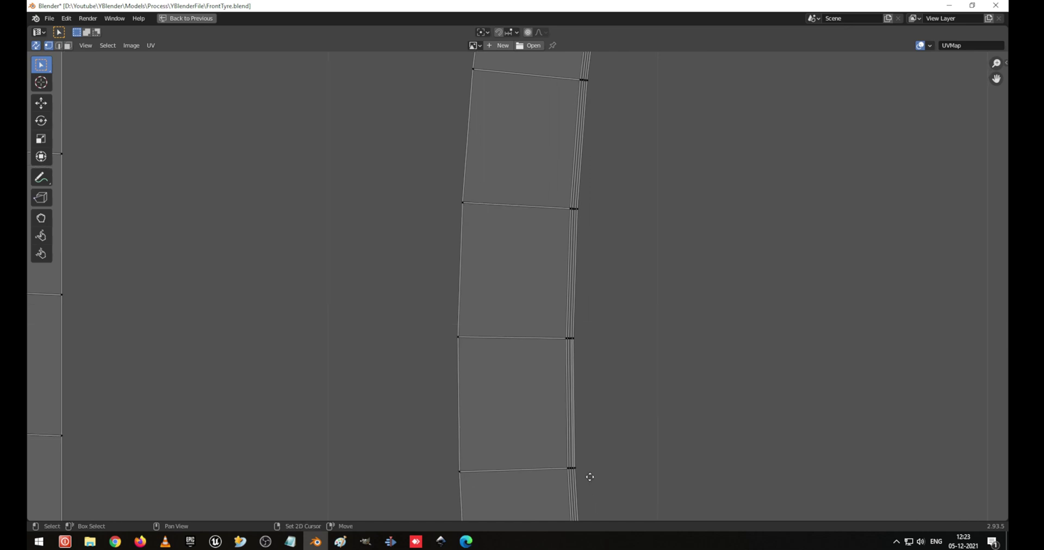
middle_drag(589, 476, 560, 419)
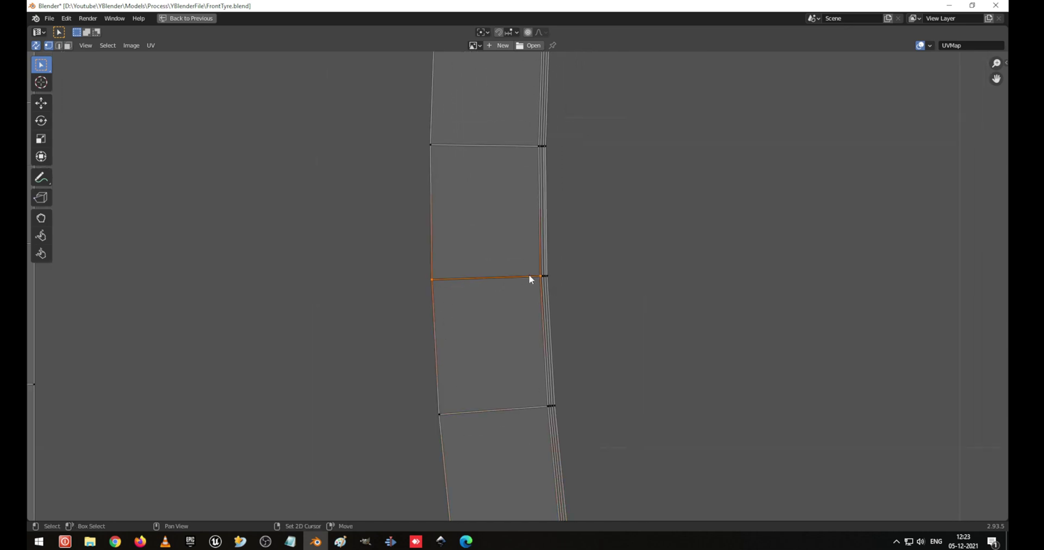
key(s)
key(y)
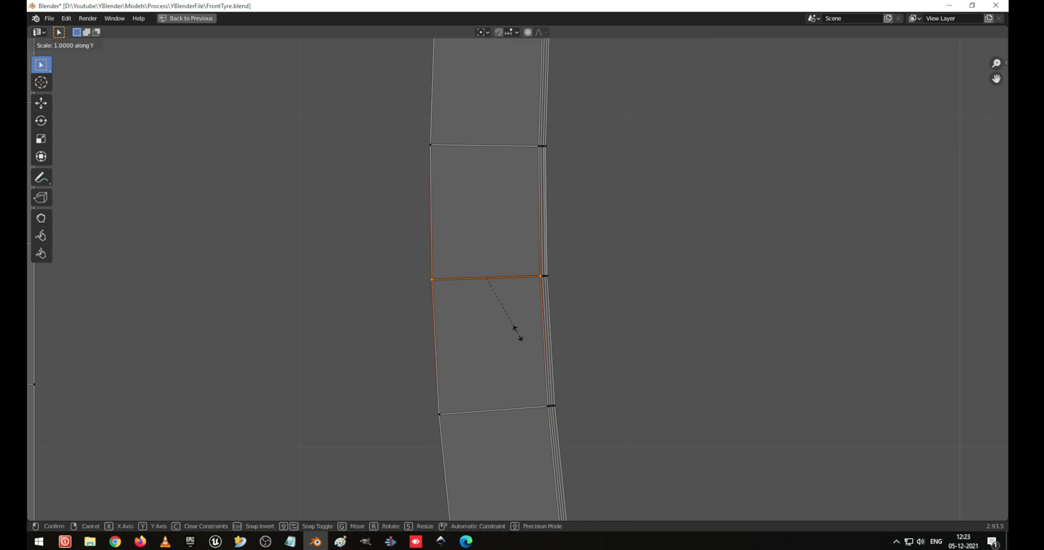
click(517, 332)
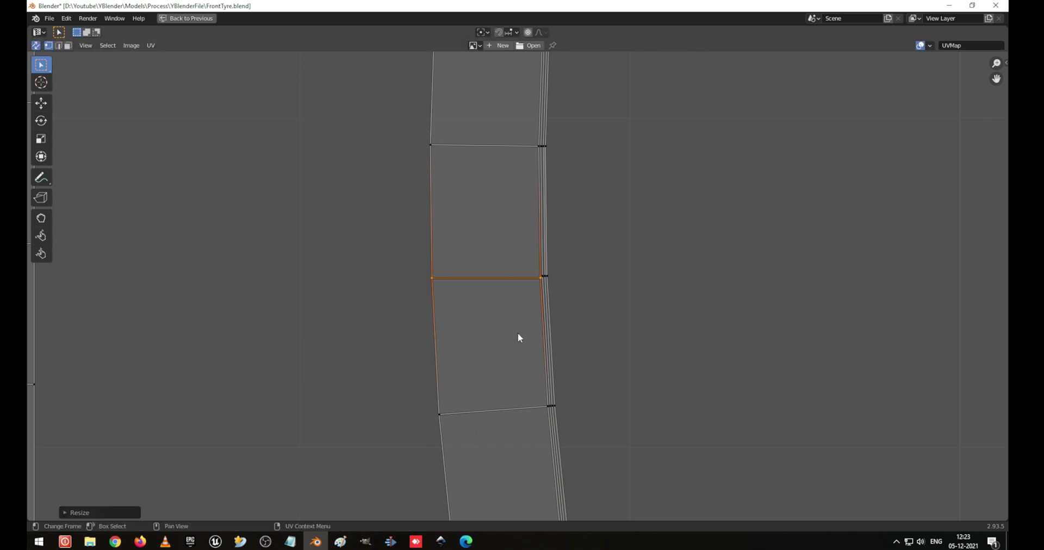
Flatten the next cross edge below on the curved strip by scaling its two vertices to 0 along Y
click(469, 413)
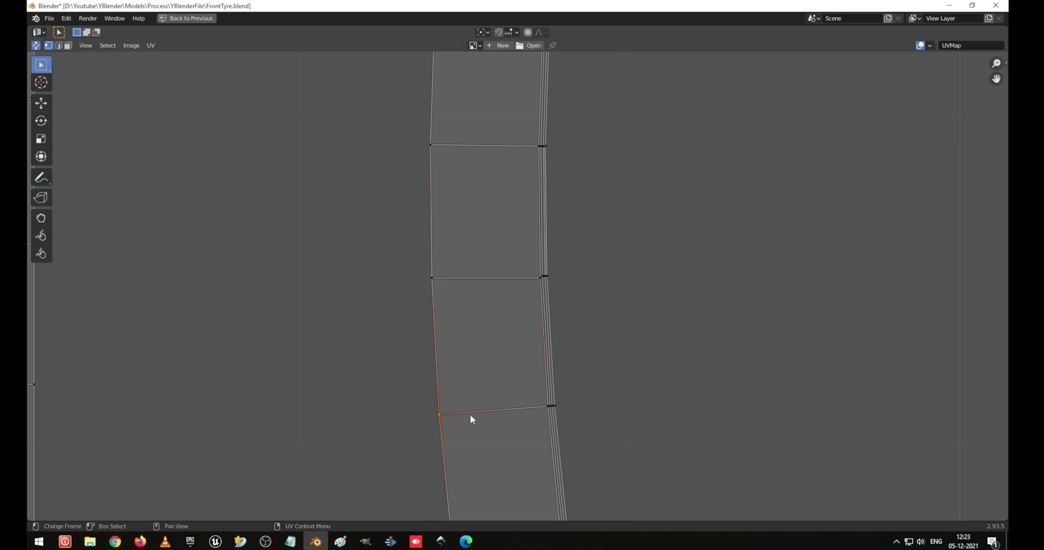
shift+click(546, 405)
key(s)
key(y)
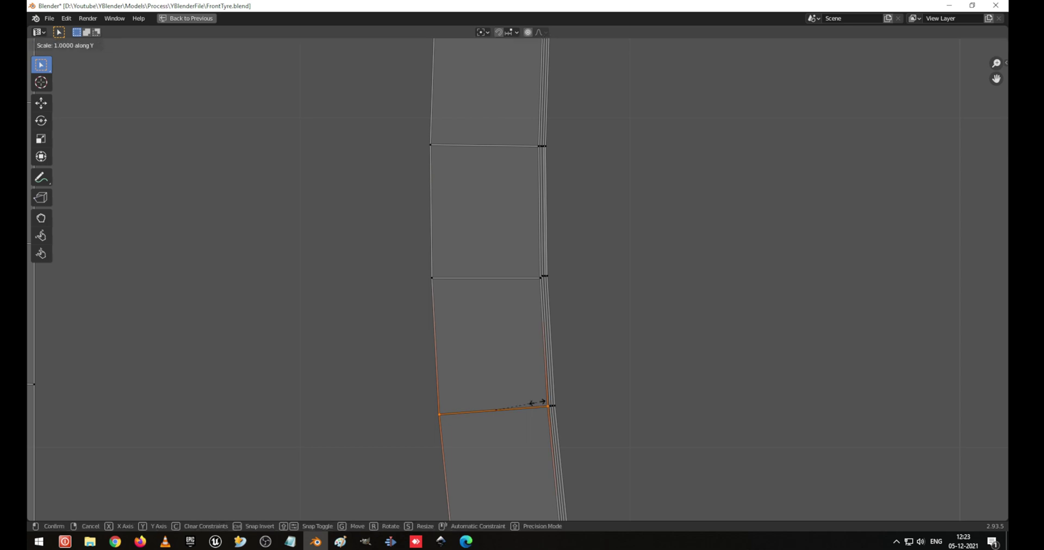
key(0)
key(Return)
Align the quad's two vertices on the strip's concave side by scaling to 0 along X, and move them inward along X
click(538, 277)
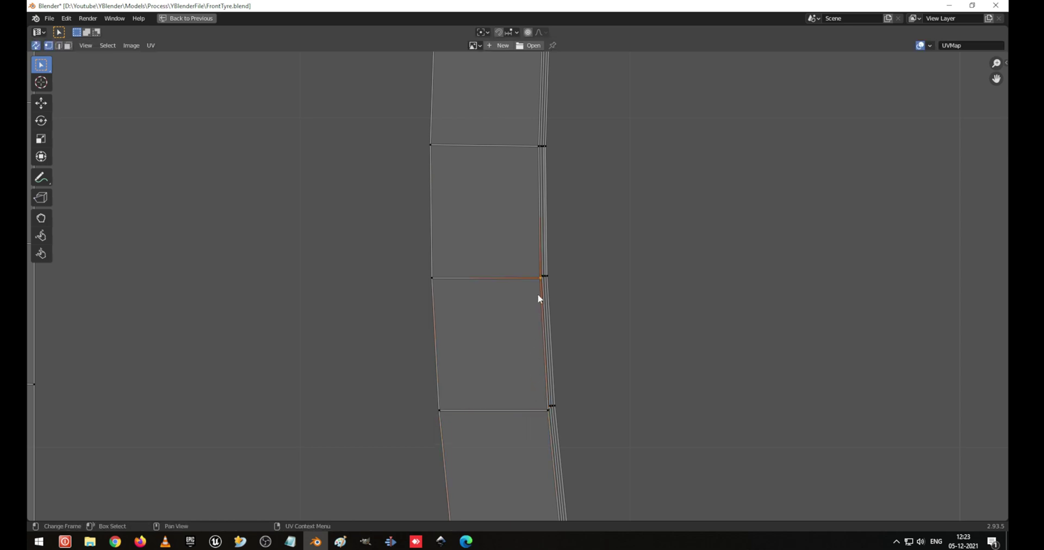
shift+click(542, 410)
key(s)
key(x)
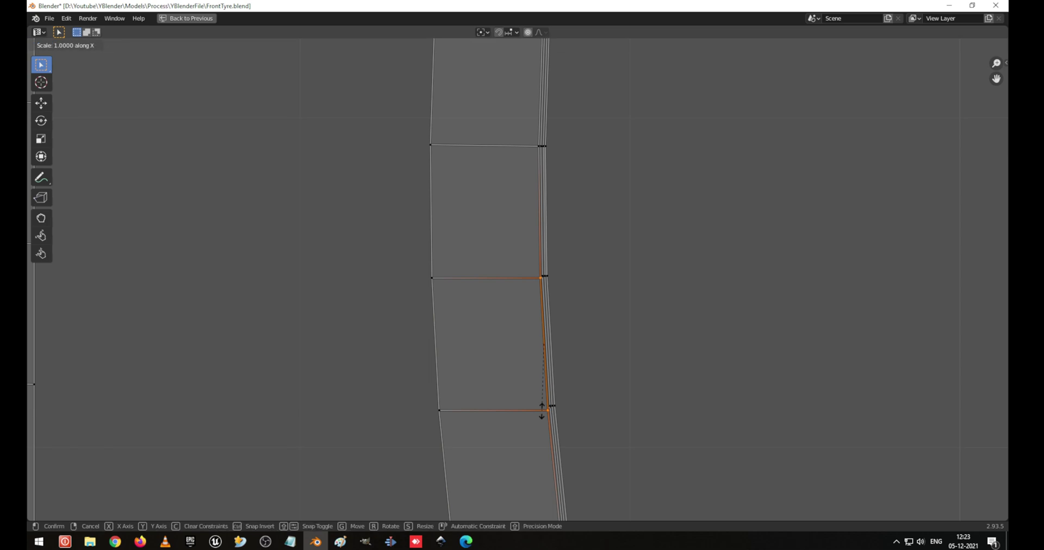
key(0)
key(Return)
key(g)
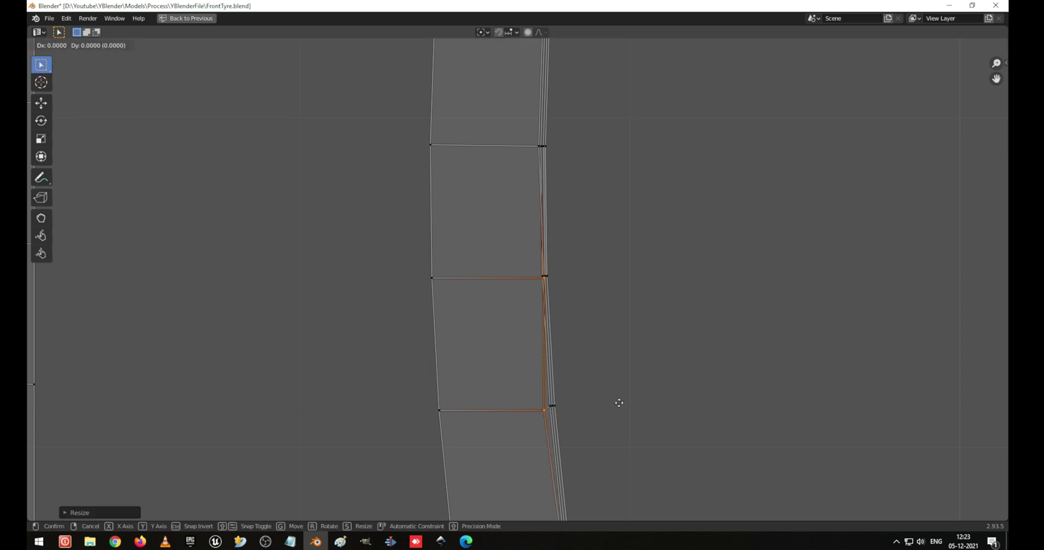
key(y)
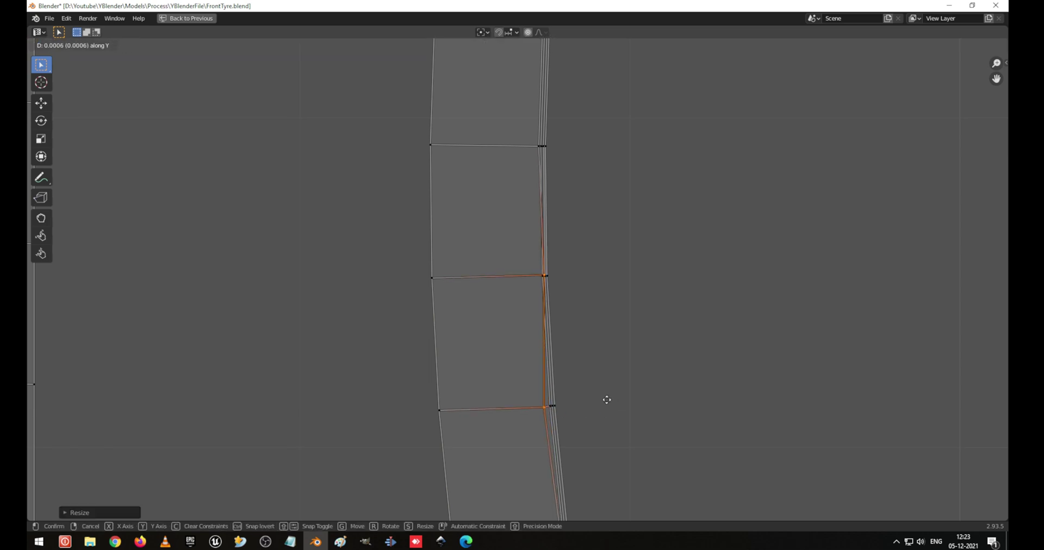
key(x)
click(601, 401)
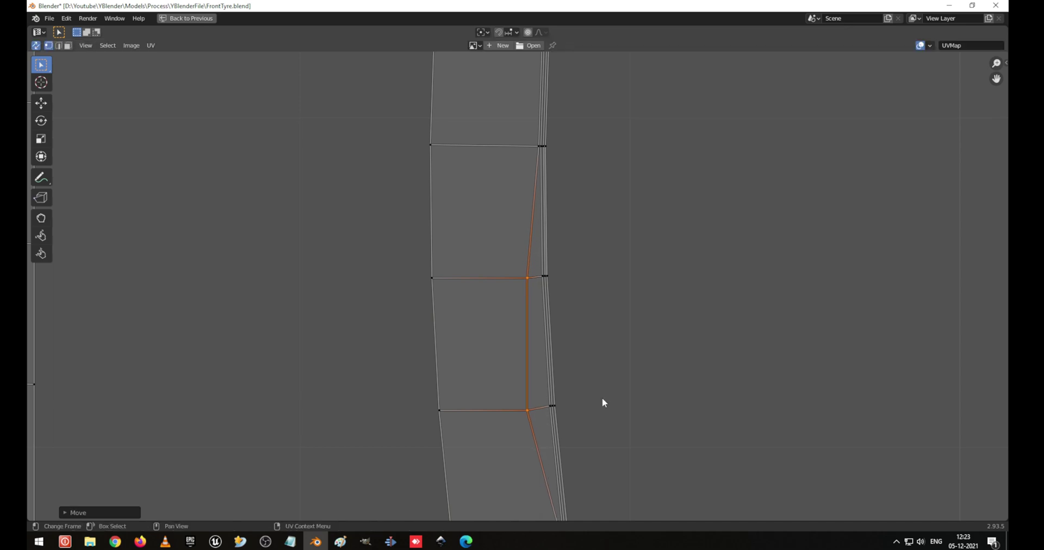
Align the quad's two vertices on the strip's convex side vertically by scaling them to 0 along X
click(425, 392)
drag(399, 242, 474, 469)
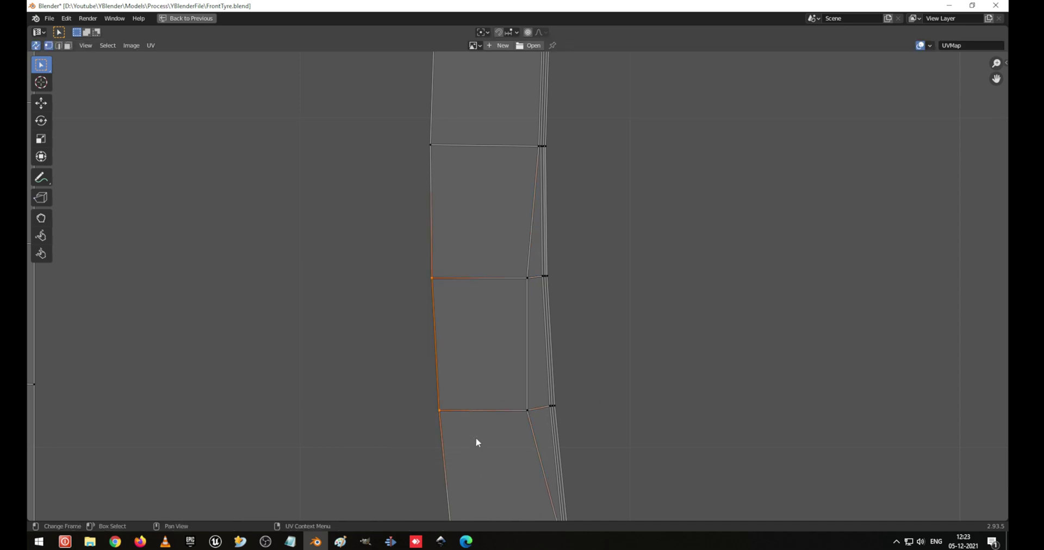
key(s)
key(x)
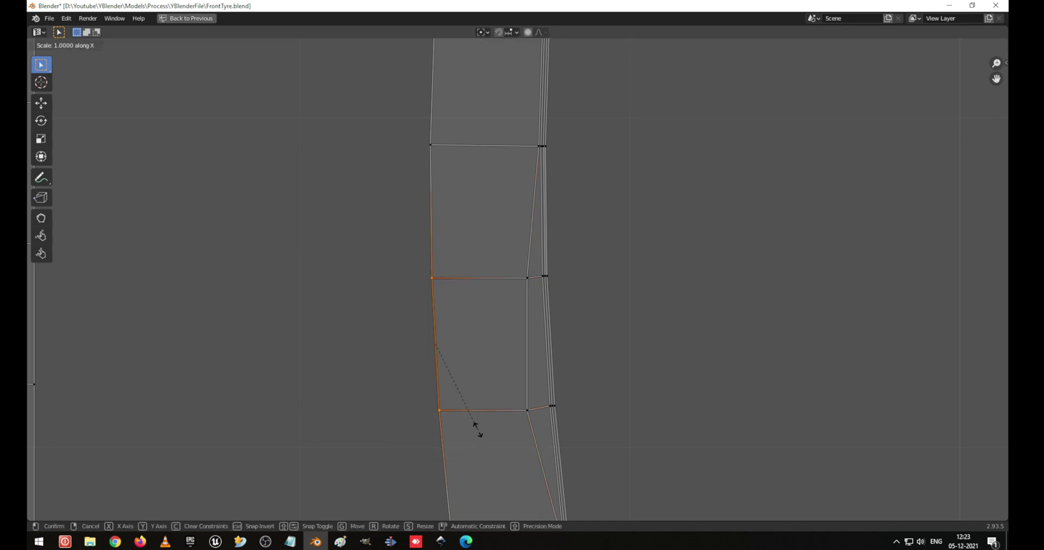
click(477, 429)
Make the squared-up quad the active face, select its whole linked island and straighten it with Follow Active Quads
key(3)
click(485, 370)
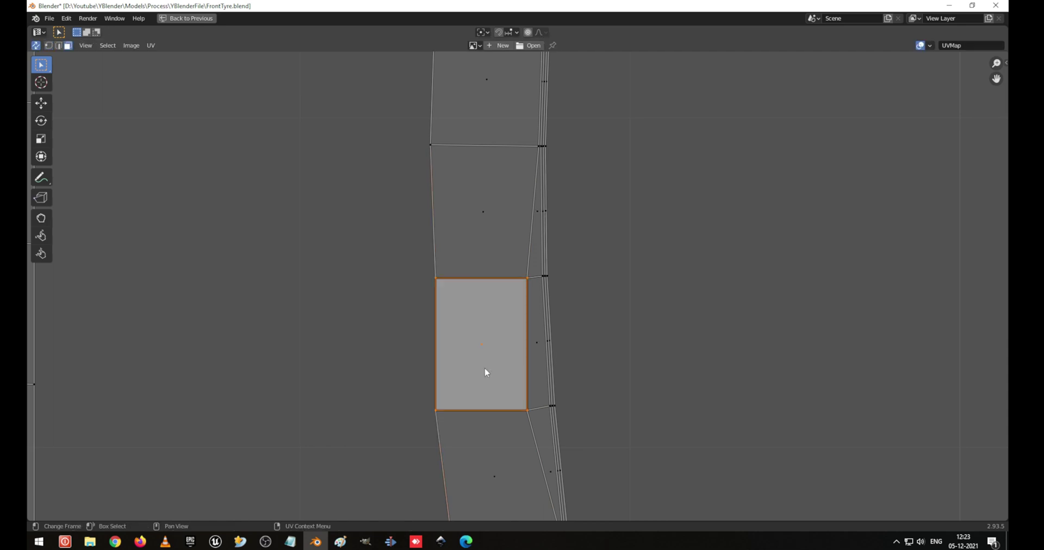
scroll(484, 368, down, 6)
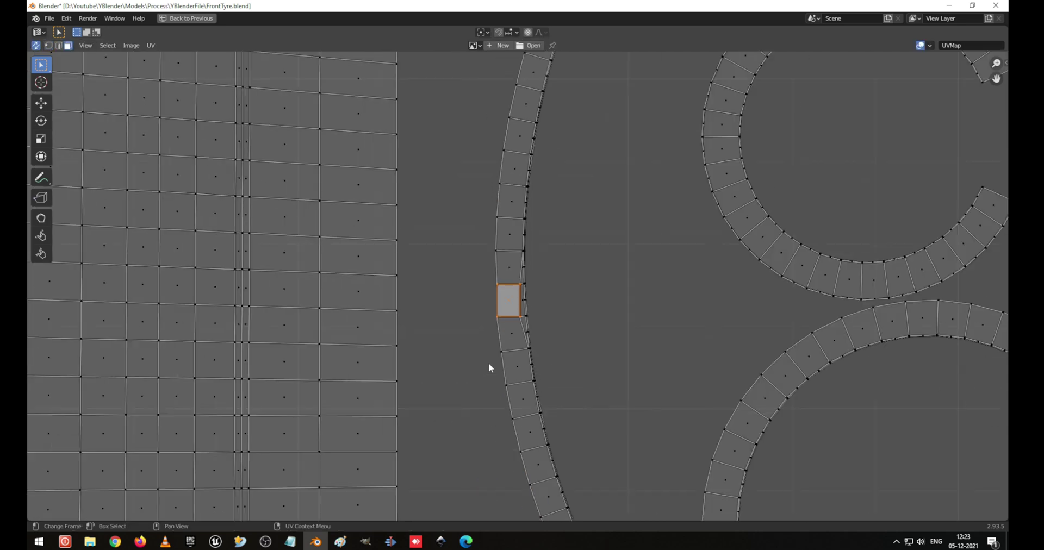
key(ctrl+l)
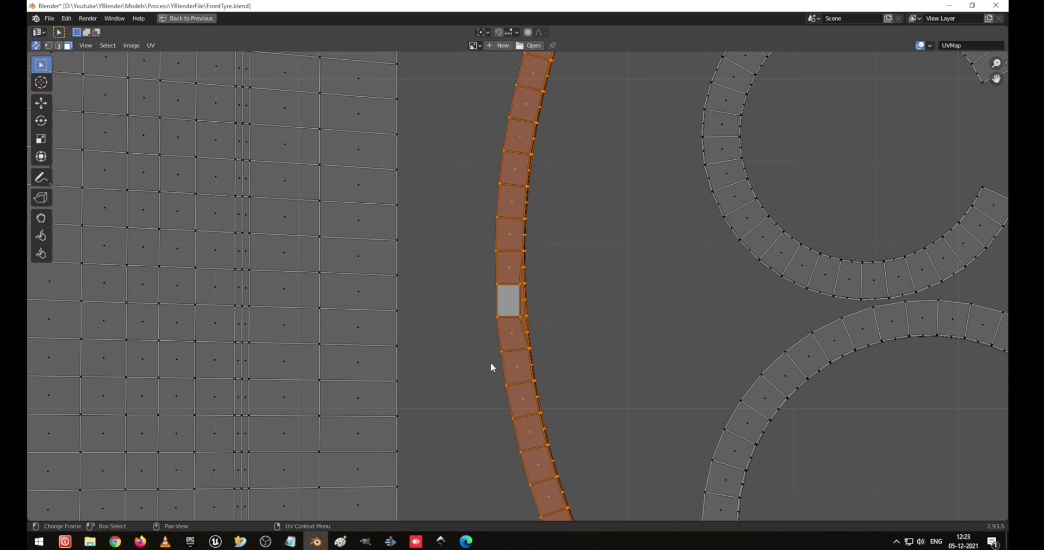
right_click(484, 315)
click(485, 315)
scroll(540, 322, down, 3)
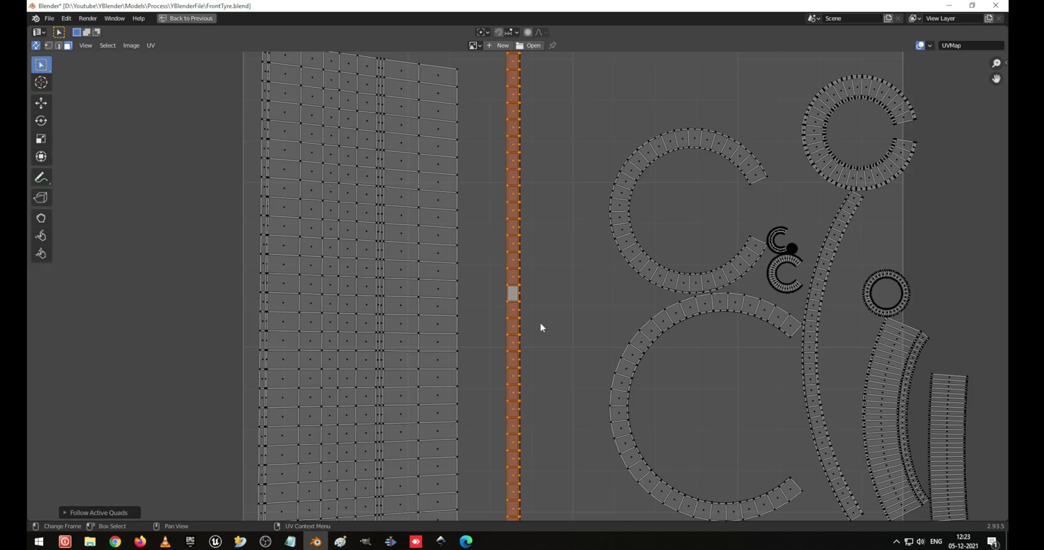
Move the straightened strip down and toward the rim's large island, placing it alongside that island's edge
scroll(540, 326, down, 4)
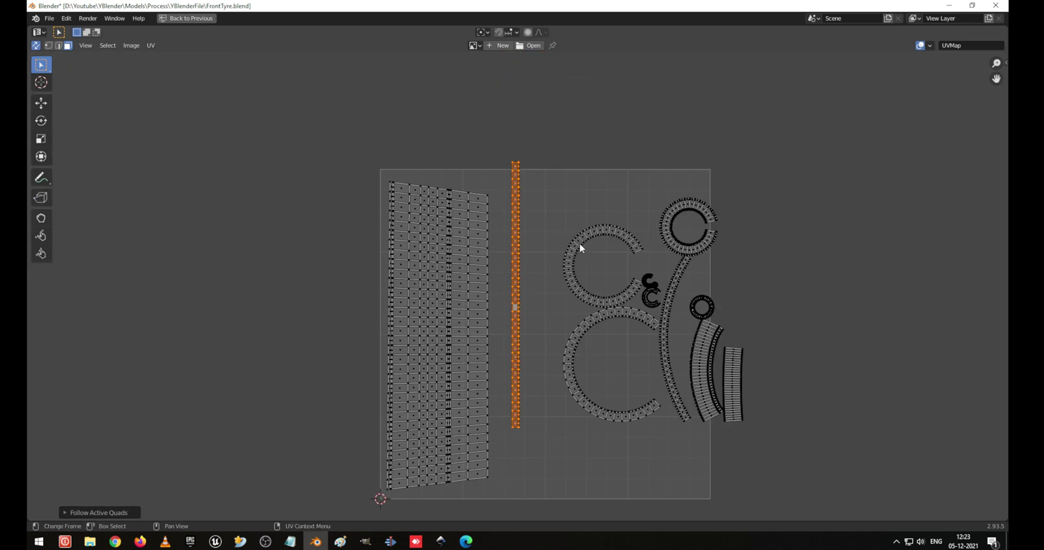
key(g)
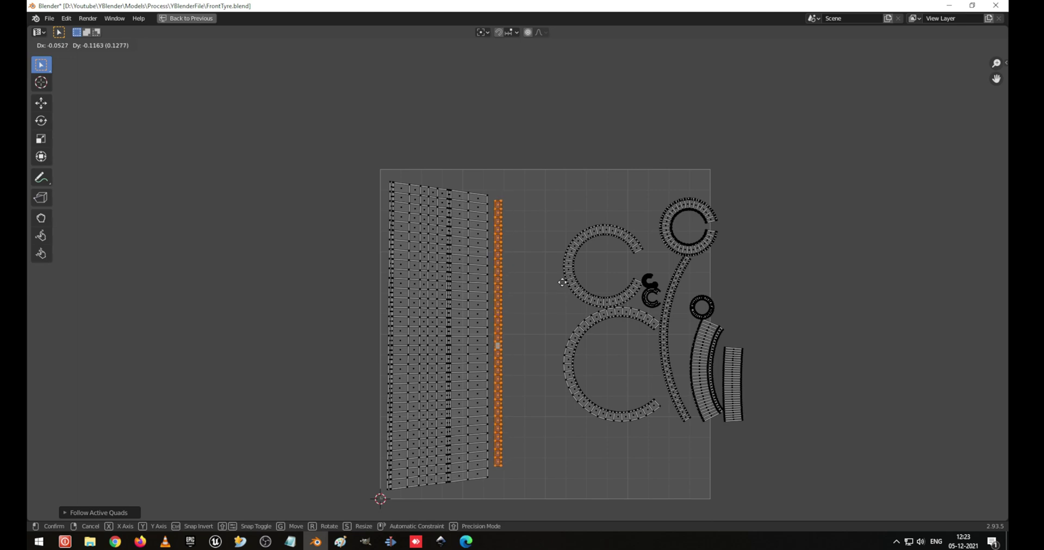
click(562, 283)
Select the two end vertices of the nearly horizontal cross edge midway along the upper large C-shaped strip
scroll(558, 329, up, 3)
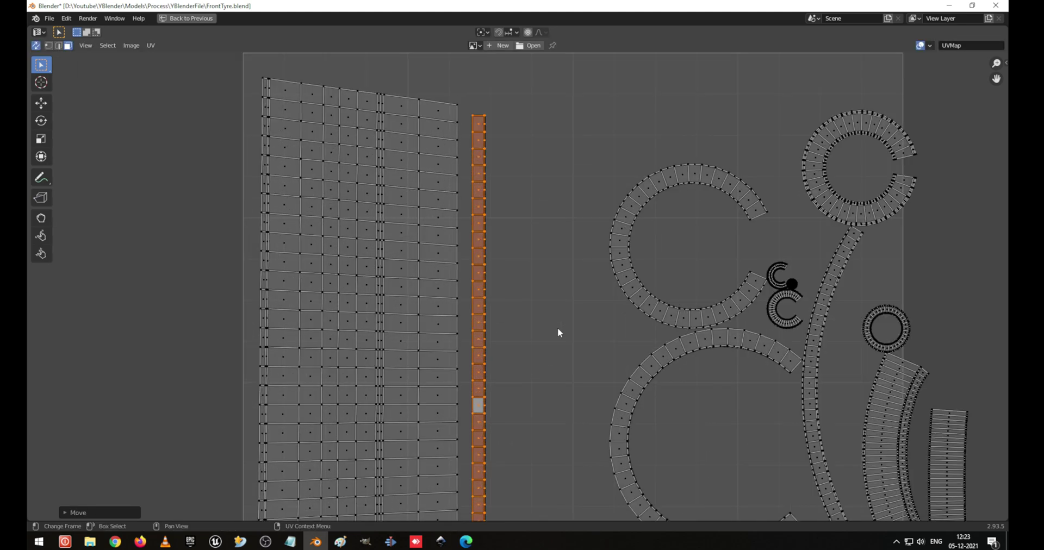
click(618, 254)
scroll(724, 217, up, 10)
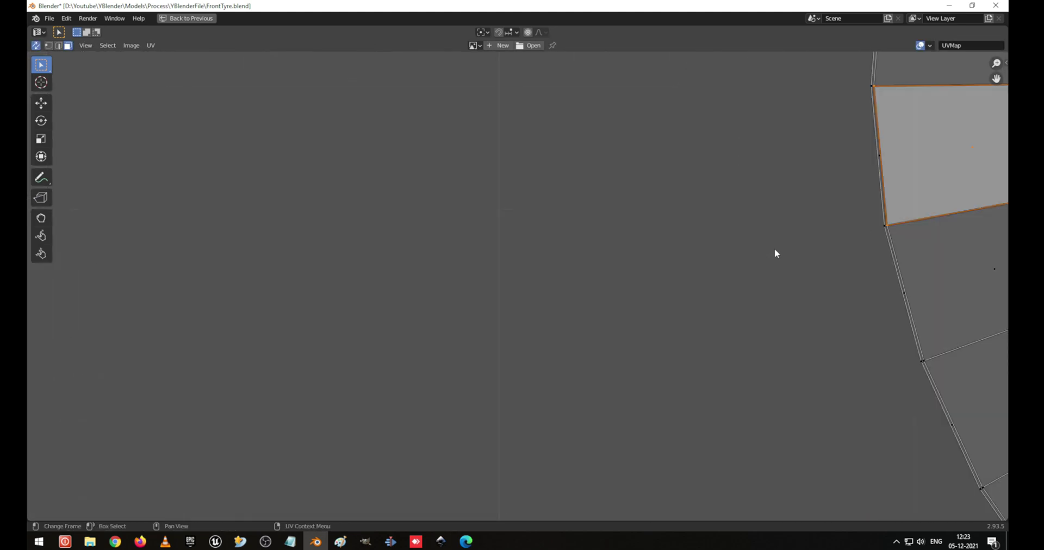
scroll(788, 240, up, 1)
middle_drag(787, 240, 371, 366)
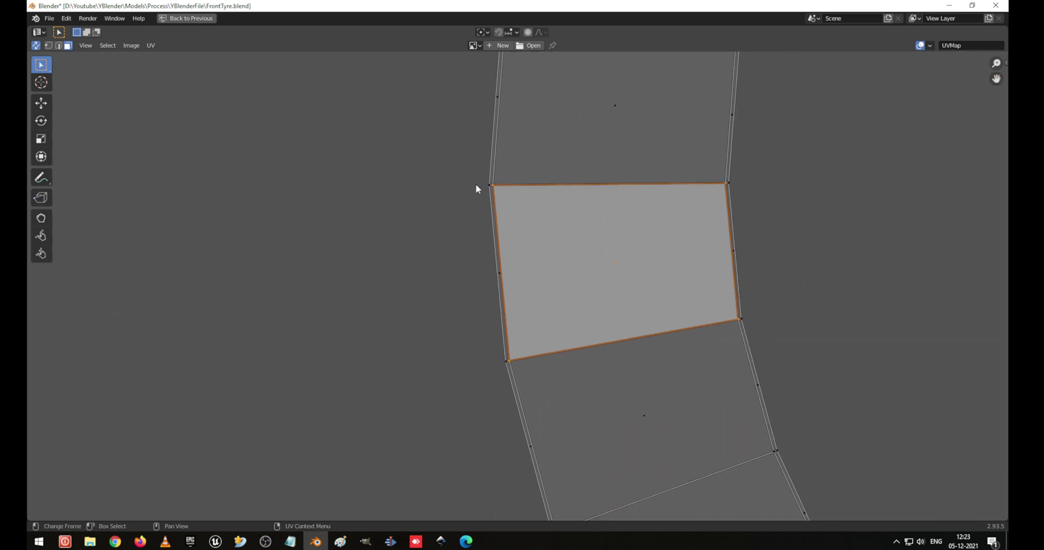
click(510, 185)
key(2)
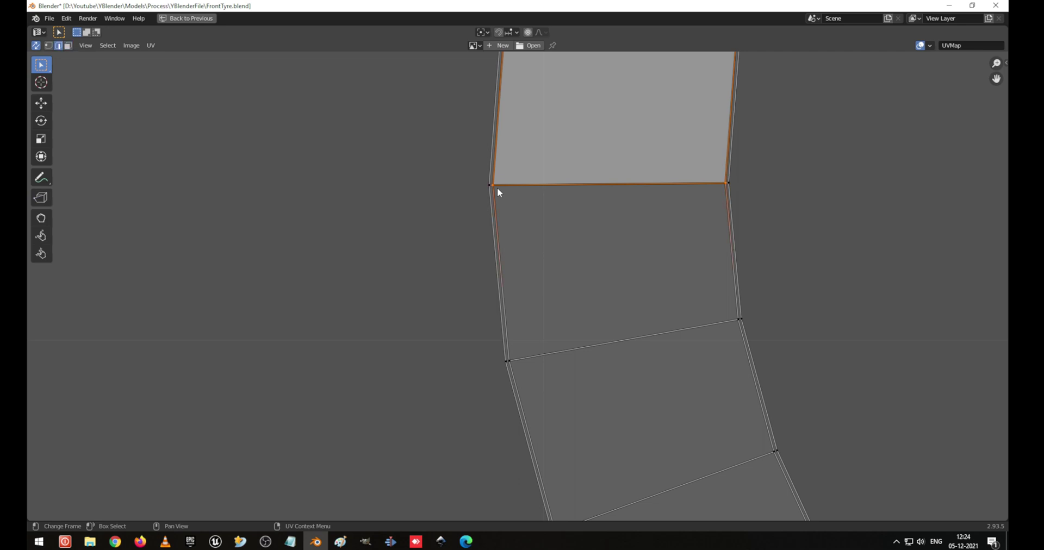
key(1)
click(492, 185)
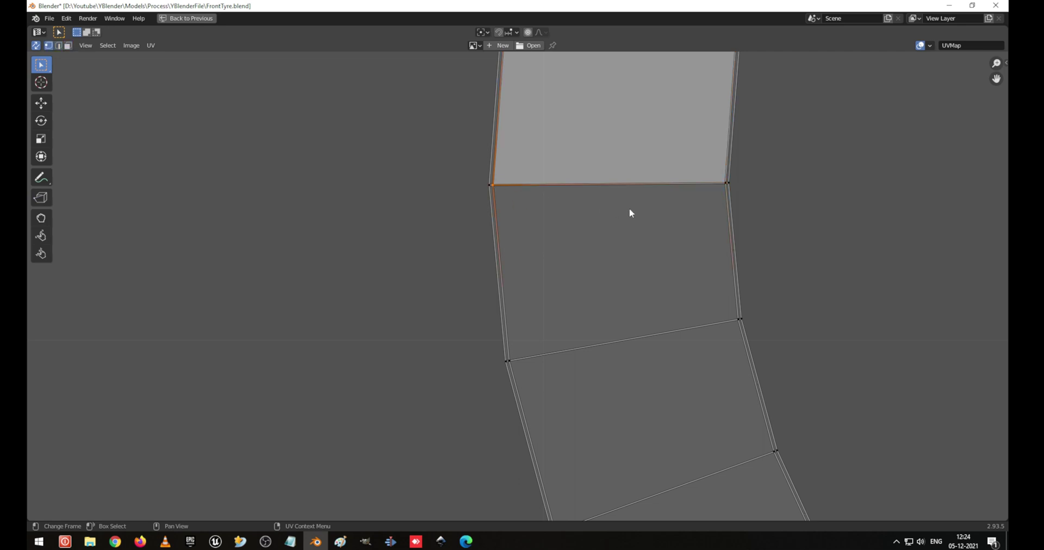
shift+click(718, 181)
key(s)
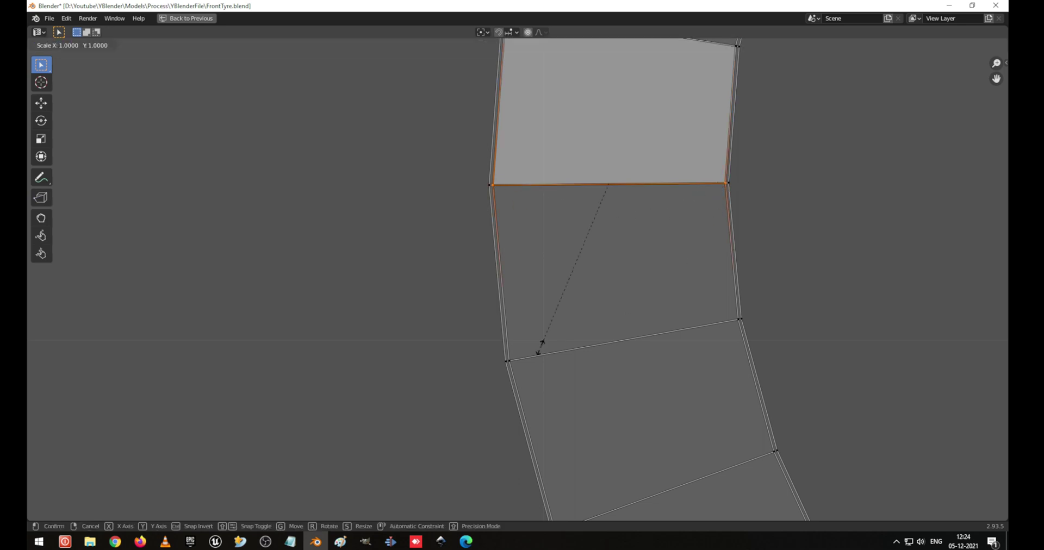
key(x)
key(0)
key(Escape)
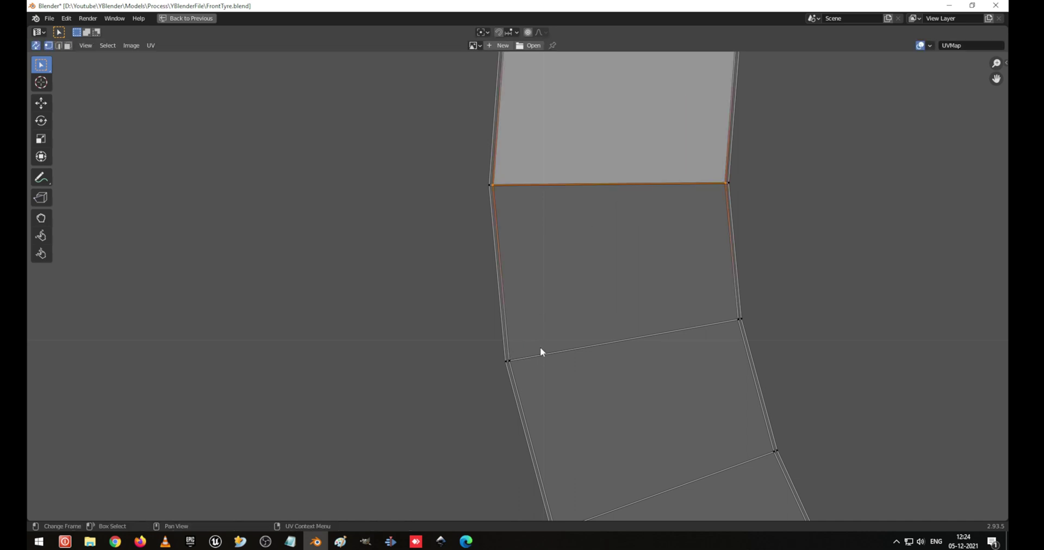
Flatten the selected cross edge of the C-shaped strip by scaling it to 0 along Y
key(s)
key(y)
key(0)
key(Return)
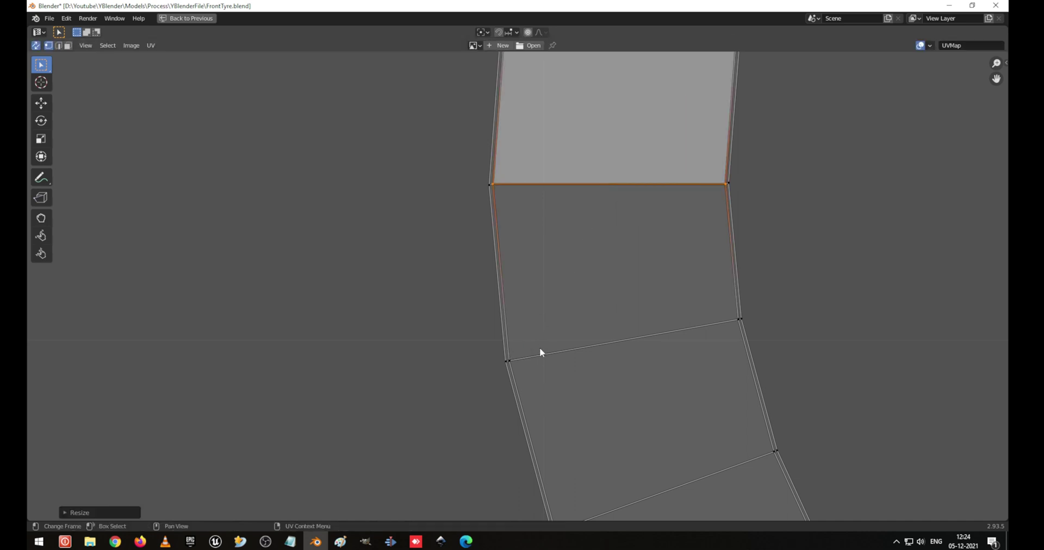
Flatten the C-shaped strip's next cross edge below by scaling its two end vertices to 0 along Y
click(533, 354)
shift+click(735, 321)
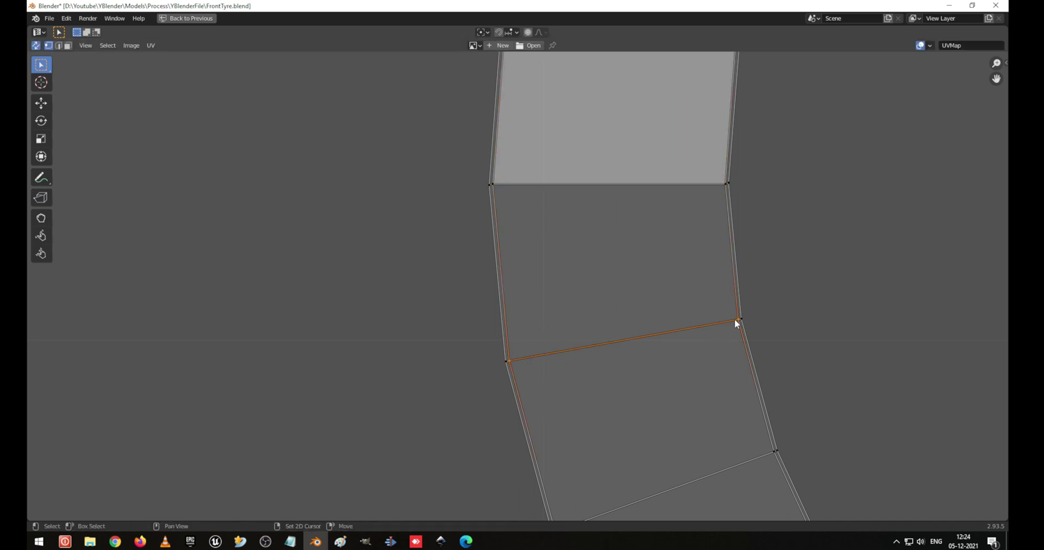
key(s)
key(y)
key(0)
key(Return)
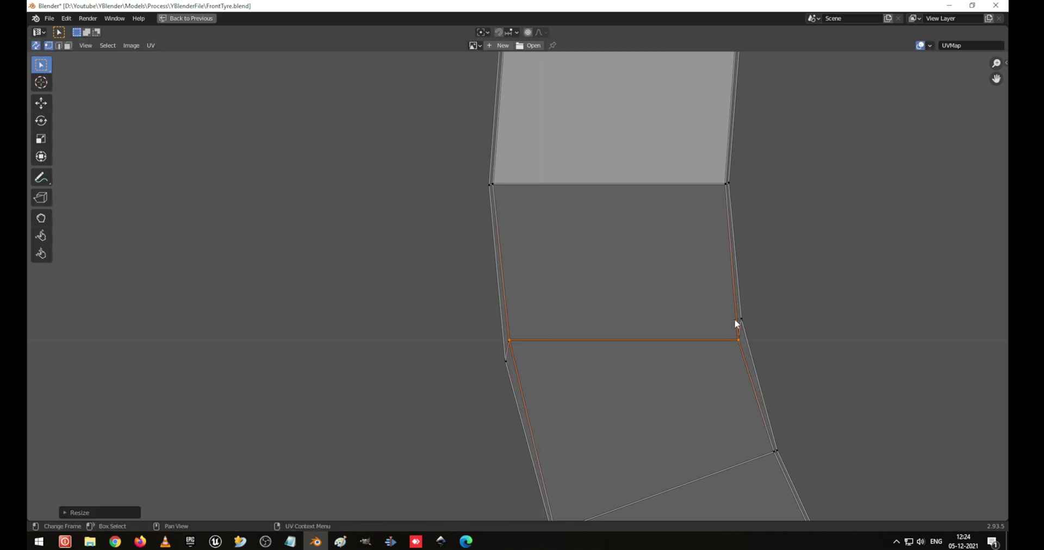
Align the quad's two vertices on the C-shaped strip's inner side by scaling to 0 along X, and shift them inward along X
click(734, 262)
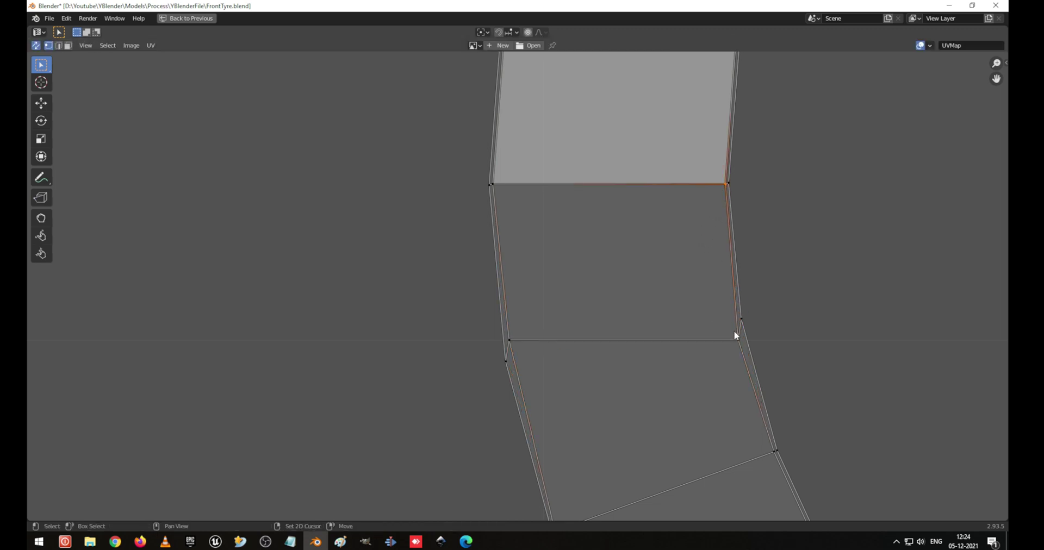
key(s)
key(x)
key(0)
key(Return)
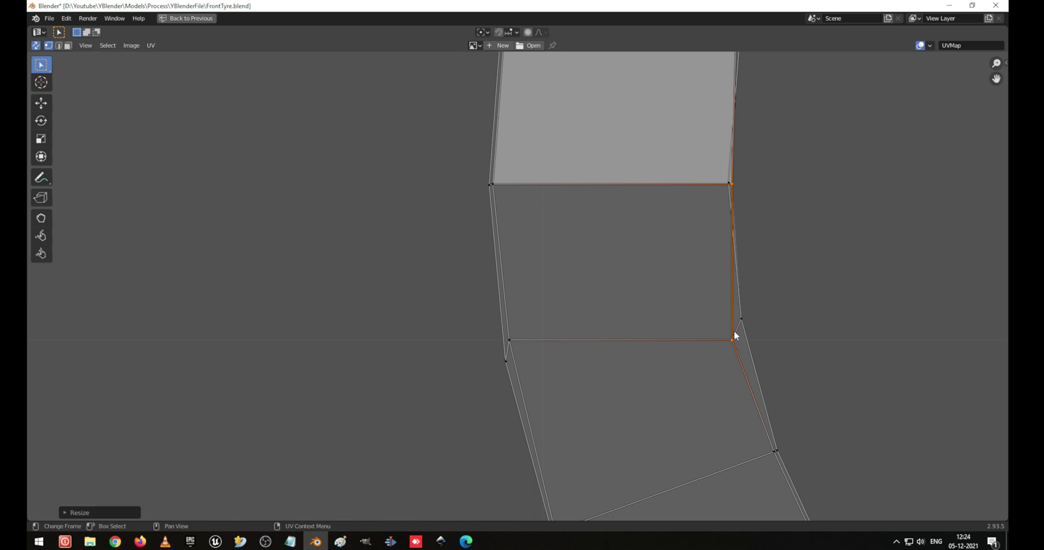
key(g)
key(x)
click(719, 333)
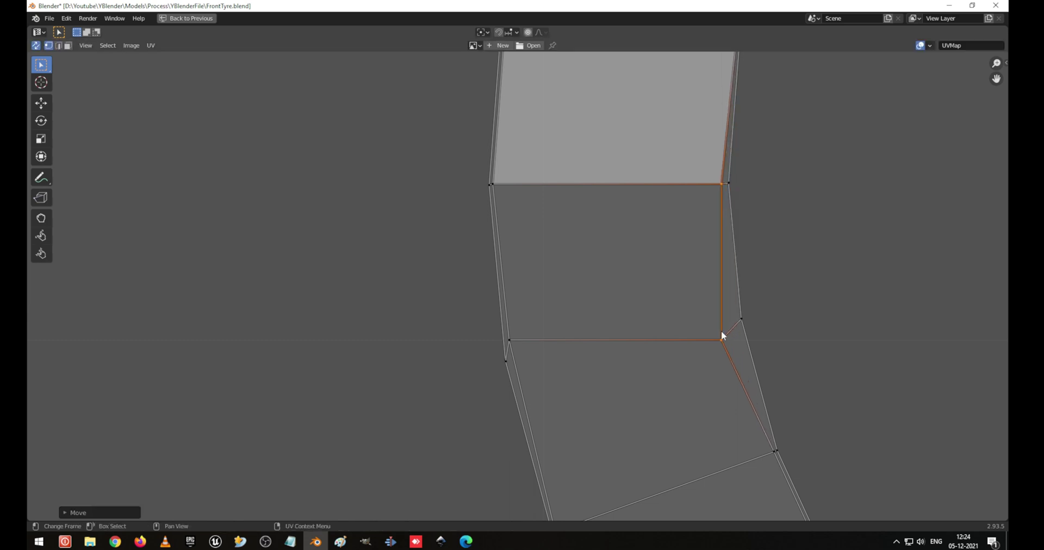
Align the quad's two vertices on the C-shaped strip's outer side by scaling them to 0 along X
click(517, 212)
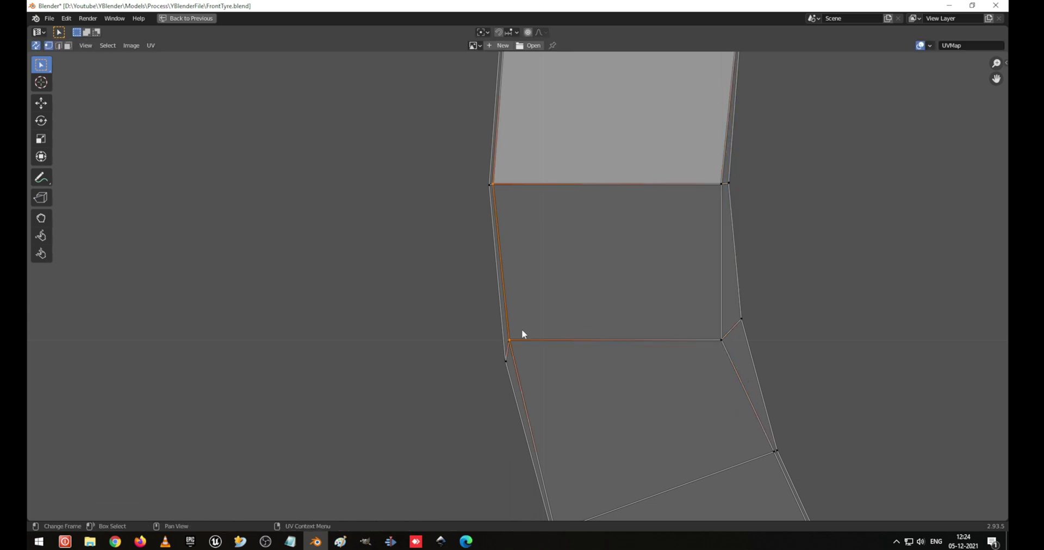
key(s)
key(x)
key(0)
key(Return)
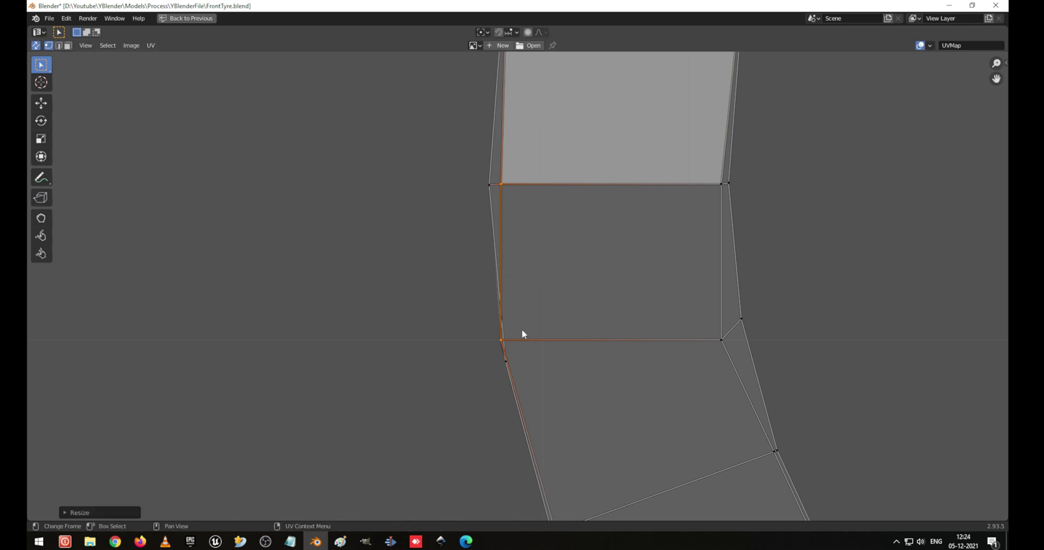
key(g)
key(y)
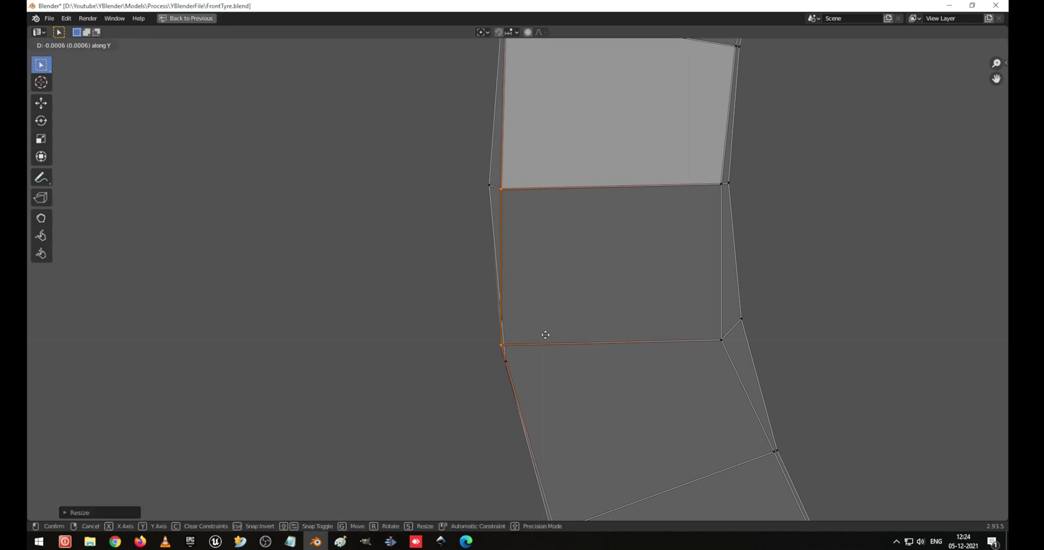
key(Escape)
Move the two aligned outer-side vertices inward along X to narrow the quad
key(g)
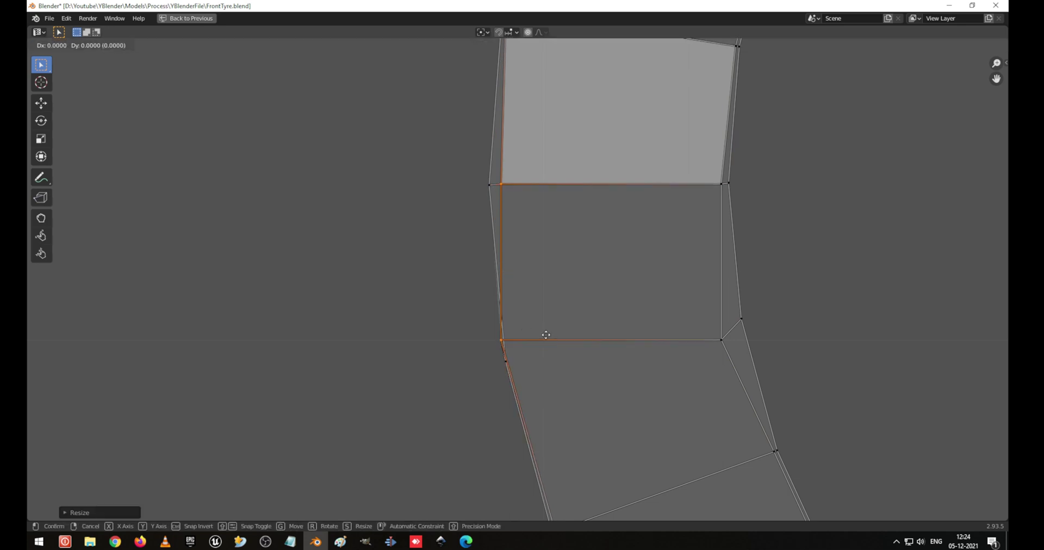
key(x)
click(562, 337)
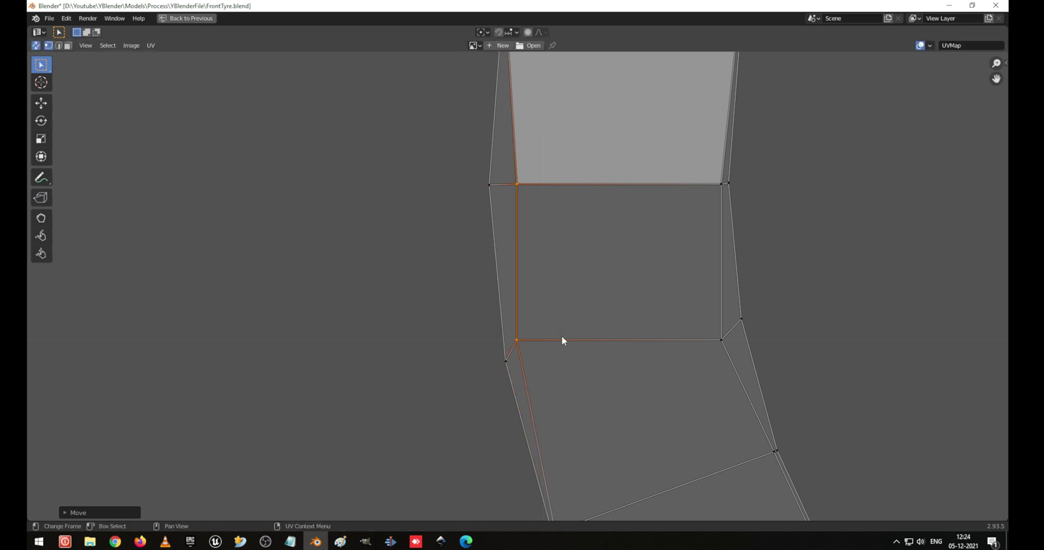
Make the C-shaped strip's squared quad the active face, select its linked island and straighten it with Follow Active Quads
key(3)
click(596, 273)
scroll(601, 280, down, 8)
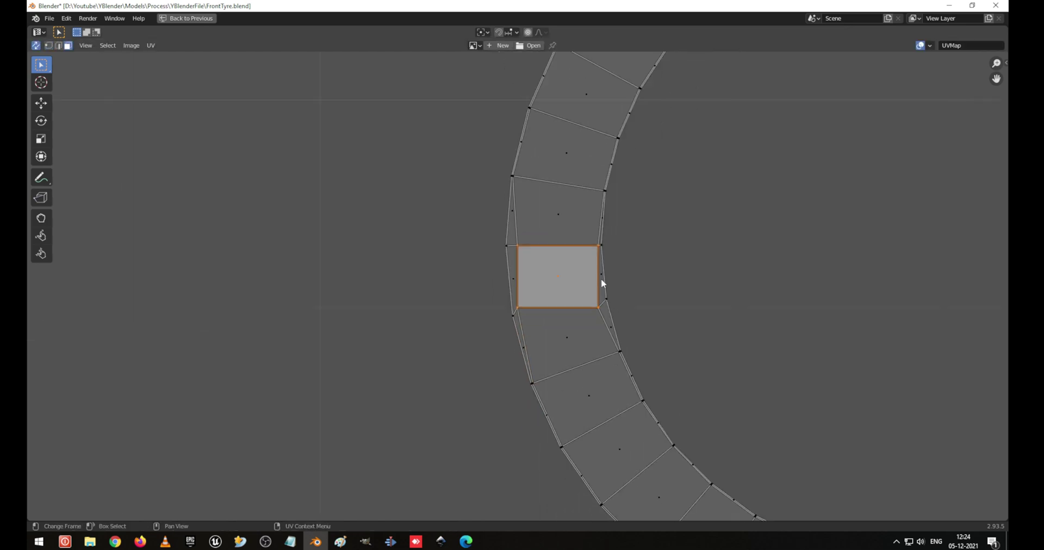
key(ctrl+l)
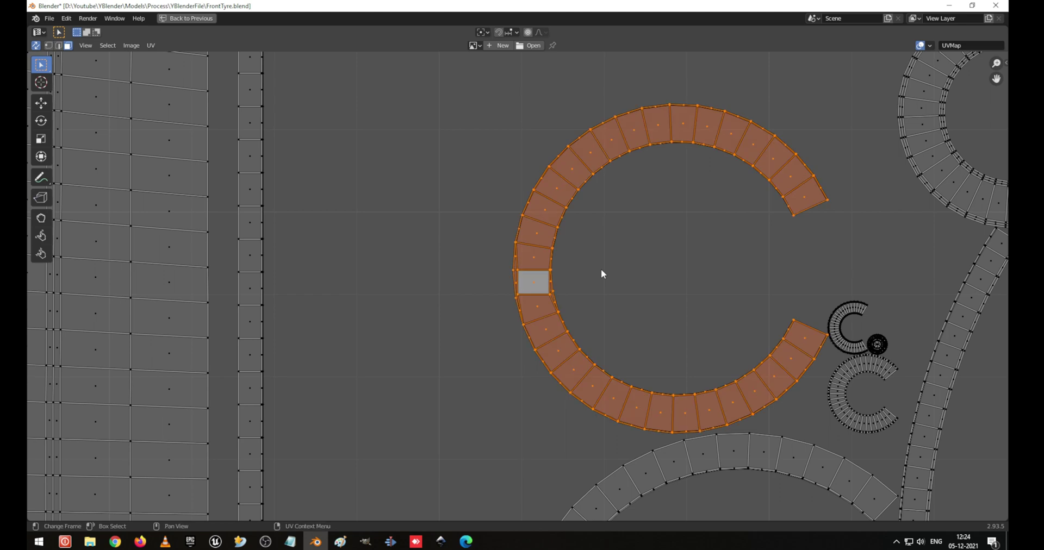
right_click(601, 268)
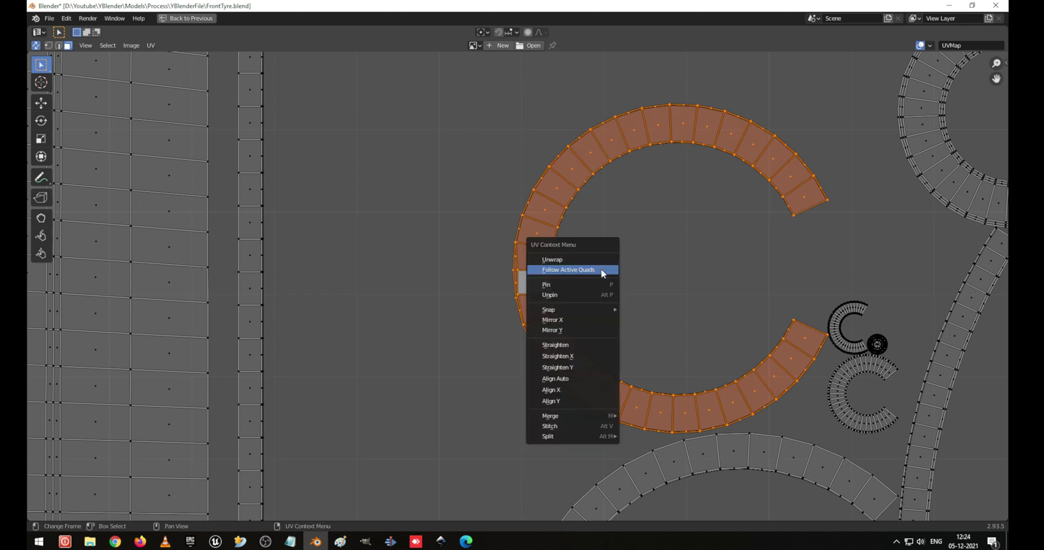
click(601, 268)
Move the newly straightened strip next to the first straightened strip beside the rim's island
scroll(599, 269, down, 3)
key(g)
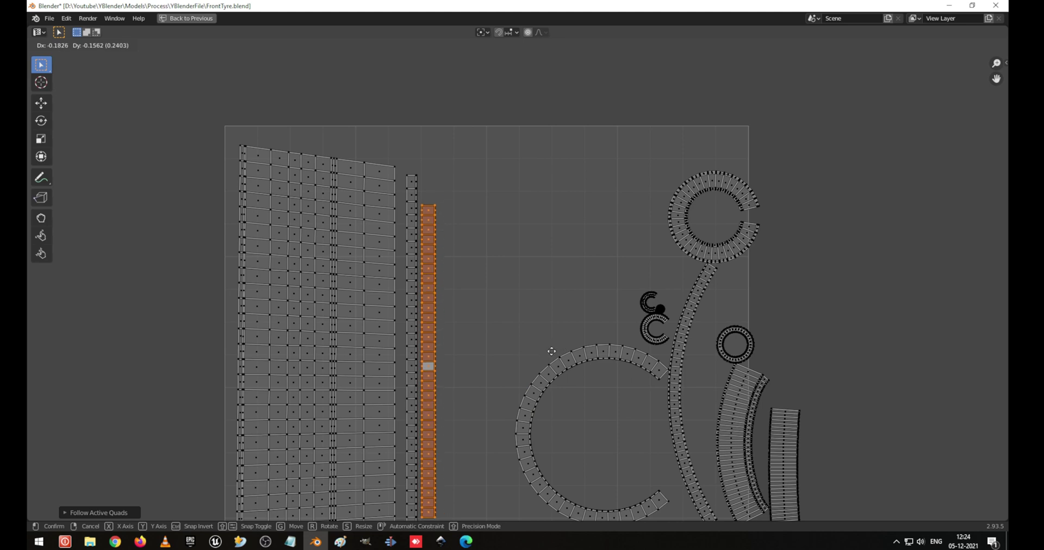
click(551, 353)
Select the remaining large C-shaped strip from one of its middle quads and apply Follow Active Quads to the island
click(522, 431)
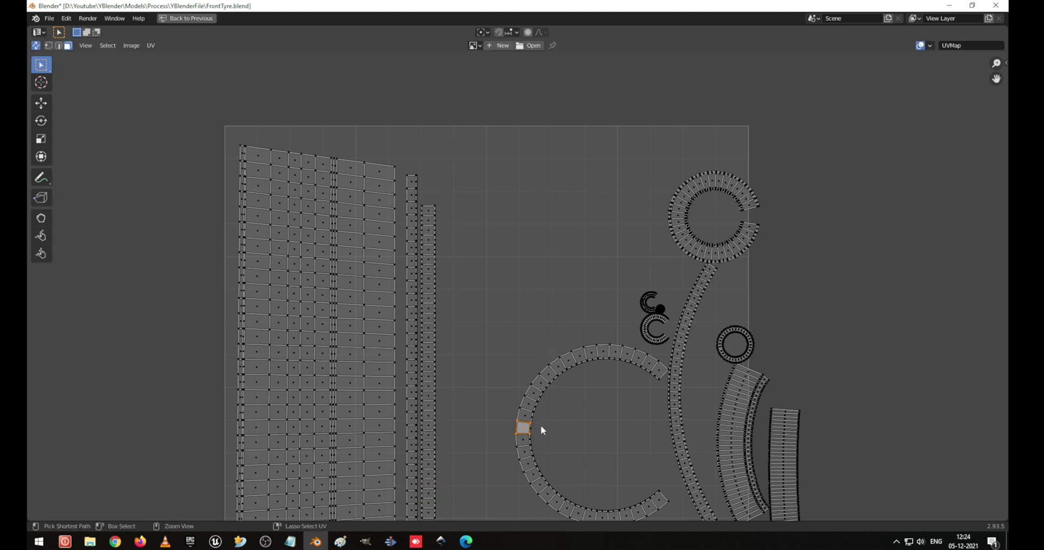
key(ctrl+l)
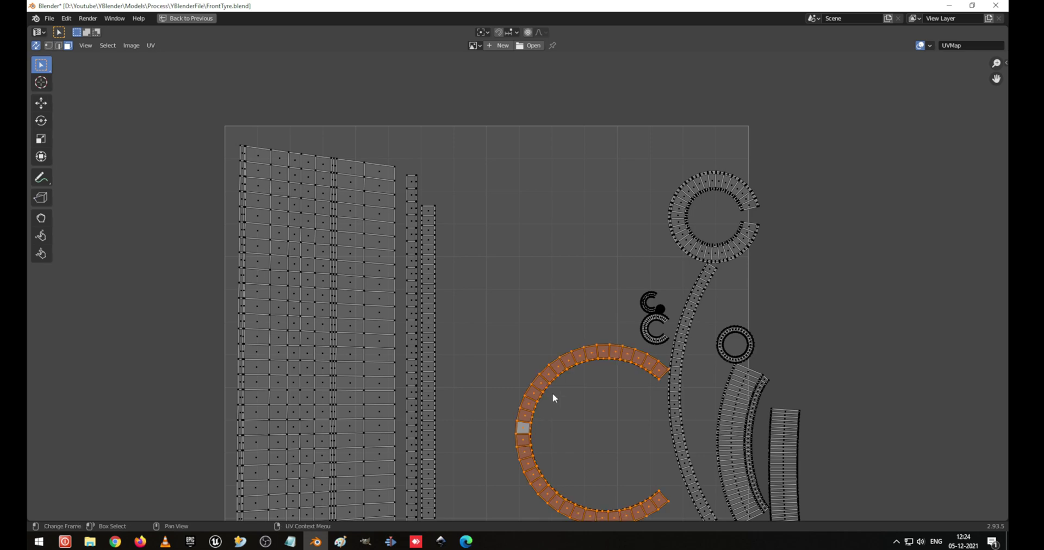
right_click(543, 364)
click(541, 351)
scroll(540, 351, down, 2)
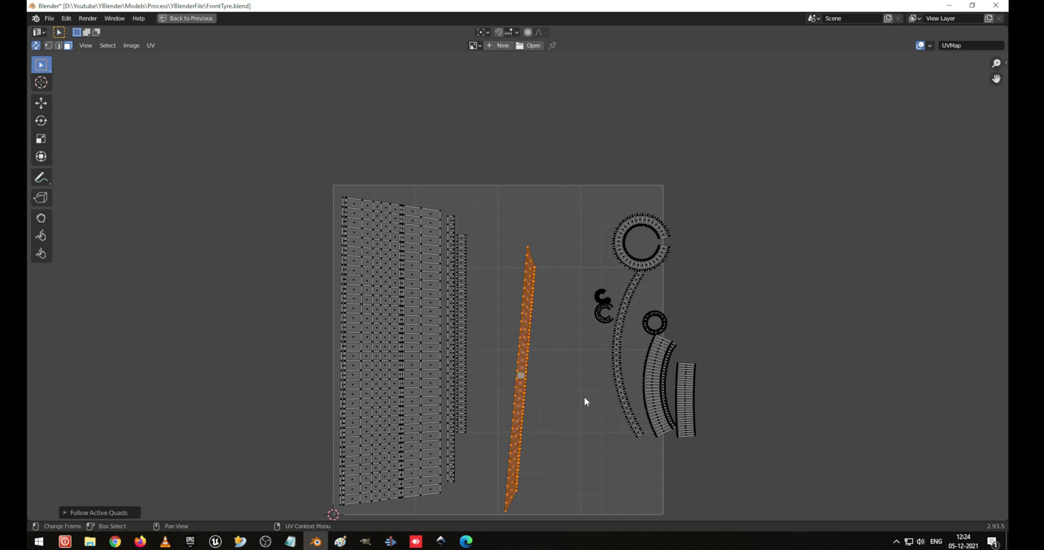
Try to flatten the upper cross edge of the slanted strip's active quad by scaling its vertices to 0 along Y
scroll(585, 399, up, 6)
middle_drag(605, 435, 602, 272)
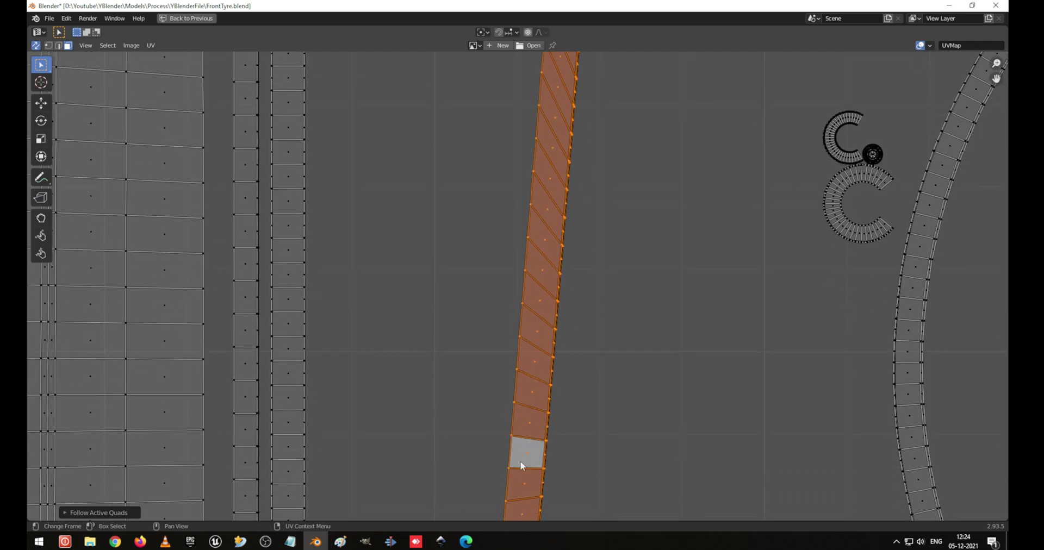
scroll(521, 464, up, 2)
middle_drag(629, 461, 684, 266)
scroll(684, 266, up, 5)
middle_drag(564, 407, 438, 264)
click(612, 354)
key(2)
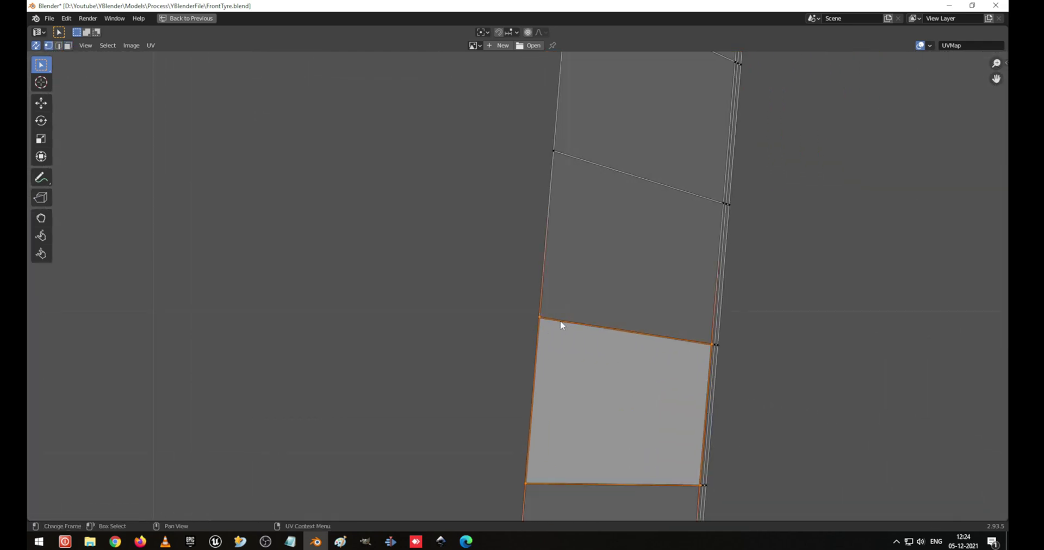
click(696, 335)
alt+shift+click(540, 328)
key(s)
key(y)
key(0)
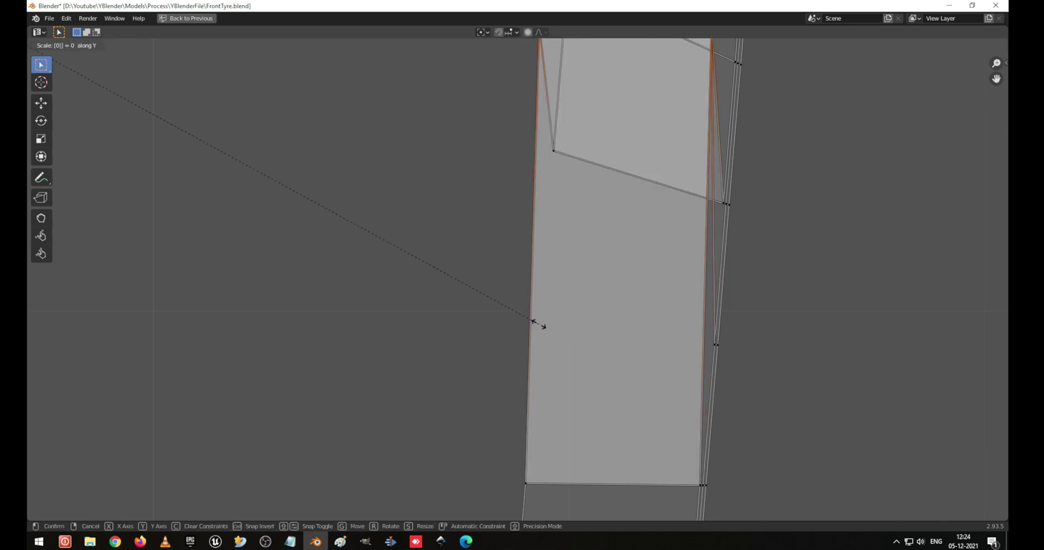
key(Return)
Examine the vertex selection around the slanted strip's active quad and on the neighbouring straightened strip
scroll(800, 361, down, 10)
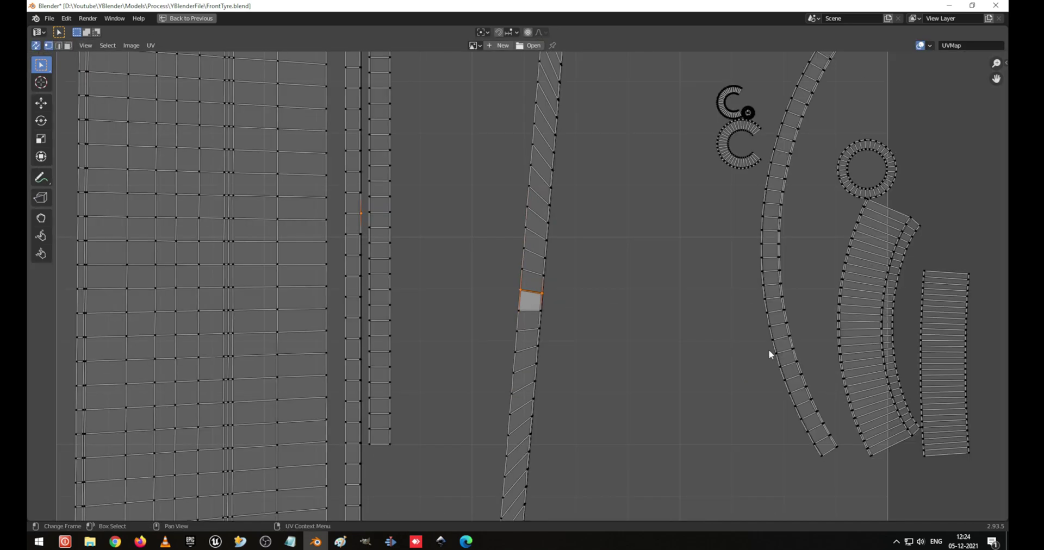
scroll(769, 354, down, 3)
scroll(596, 330, up, 8)
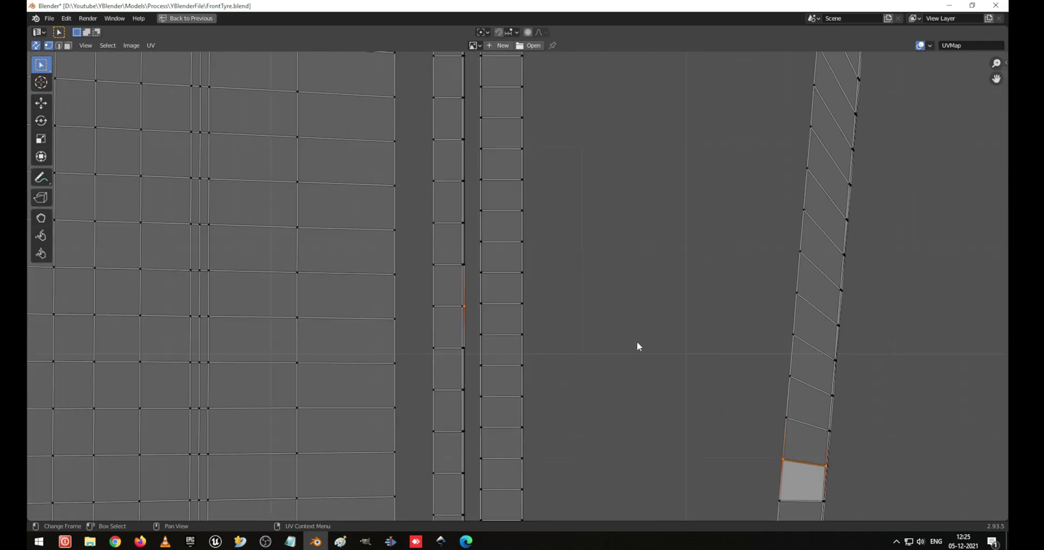
middle_drag(637, 346, 531, 237)
scroll(607, 326, up, 3)
scroll(628, 430, down, 4)
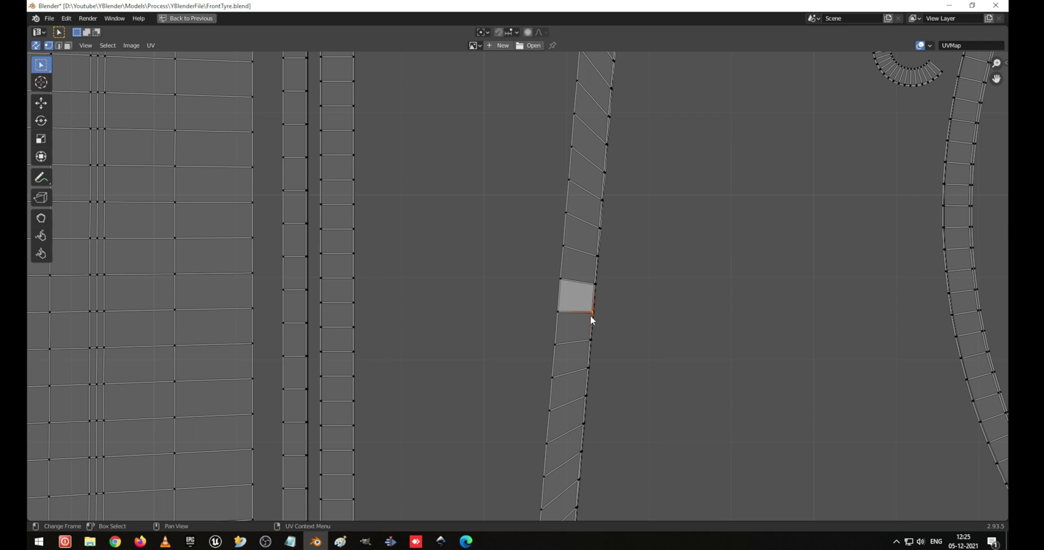
click(554, 313)
scroll(562, 332, up, 4)
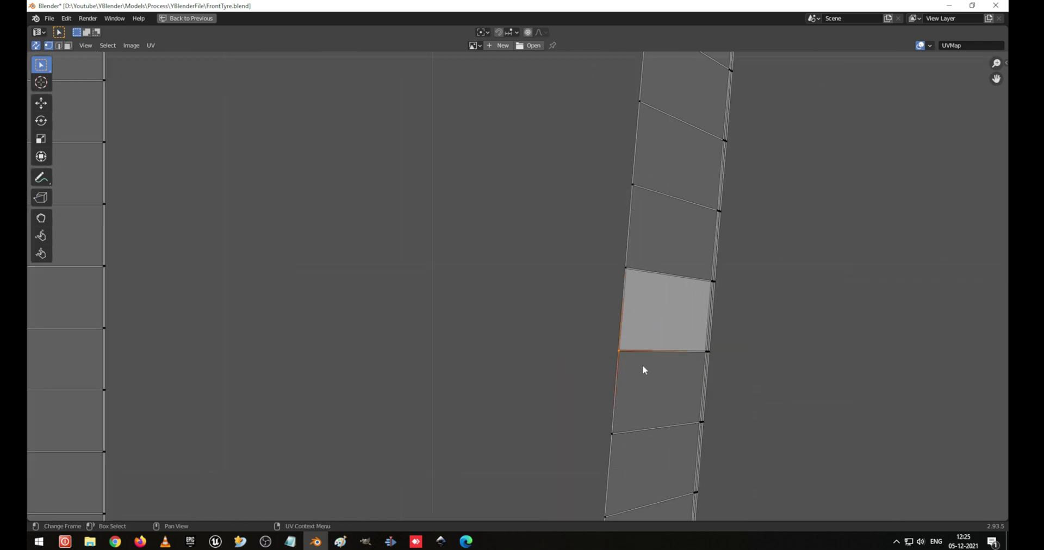
scroll(644, 366, down, 9)
scroll(564, 347, up, 2)
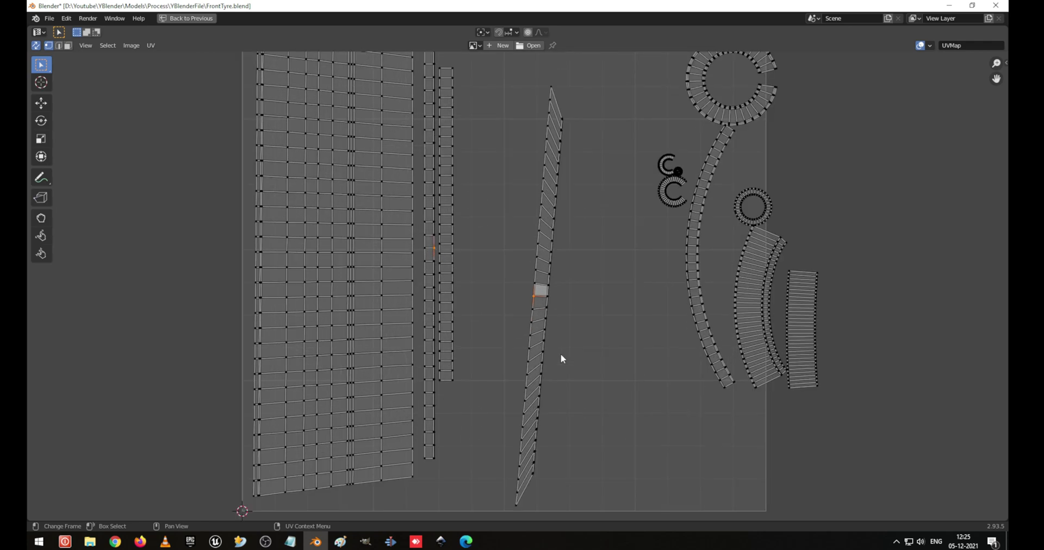
Unwrap the entire wheel mesh again with Smart UV Project using an island margin of 0.02
key(ctrl+space)
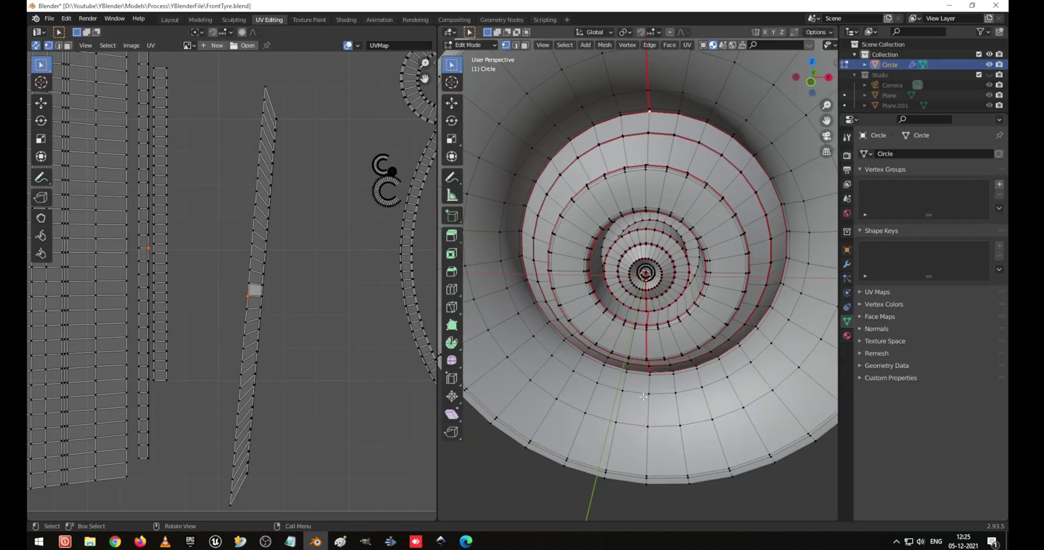
scroll(630, 394, down, 3)
scroll(645, 322, up, 2)
scroll(645, 321, up, 1)
key(a)
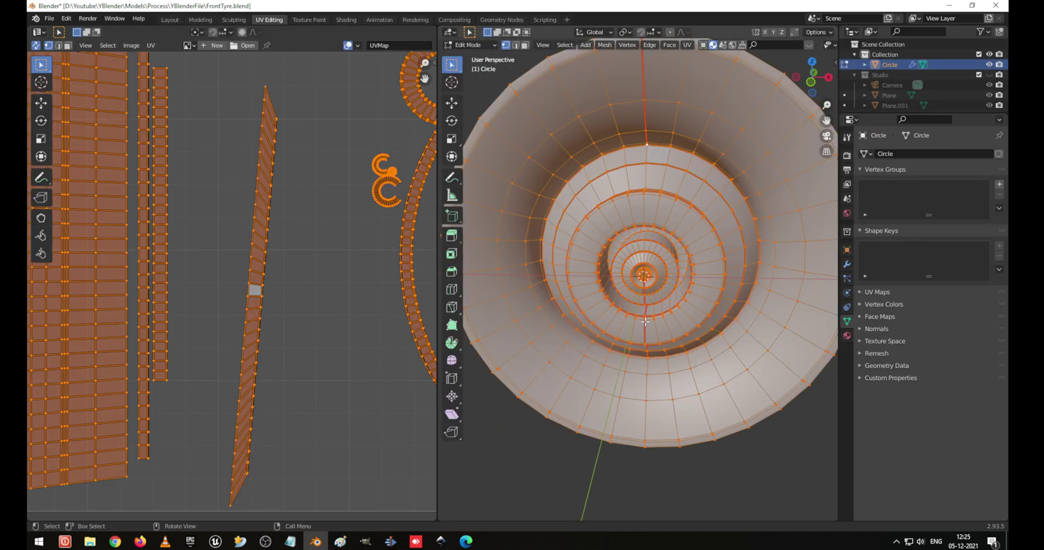
key(u)
click(643, 337)
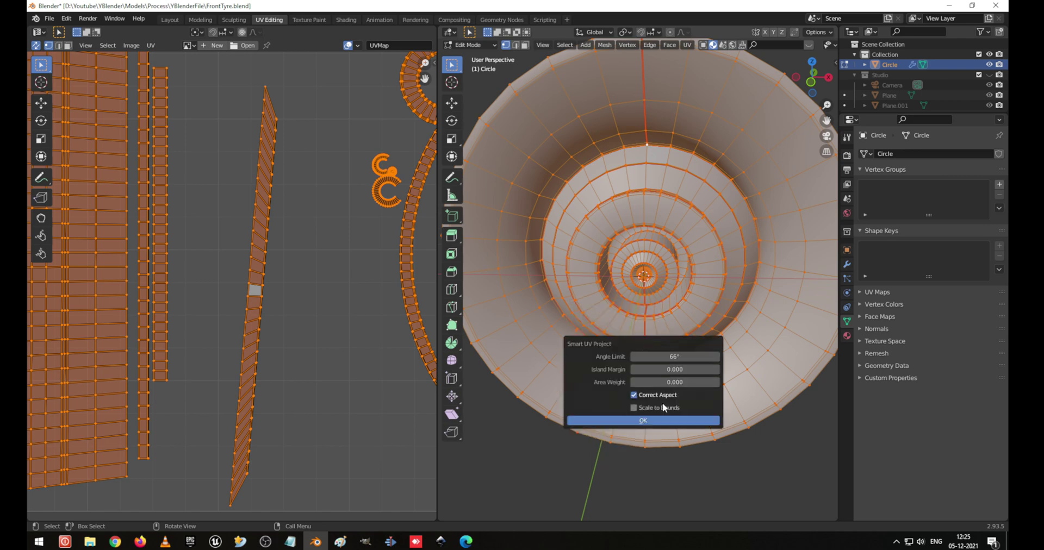
click(675, 368)
text(.02)
key(Return)
click(644, 420)
scroll(217, 284, down, 5)
scroll(220, 293, up, 2)
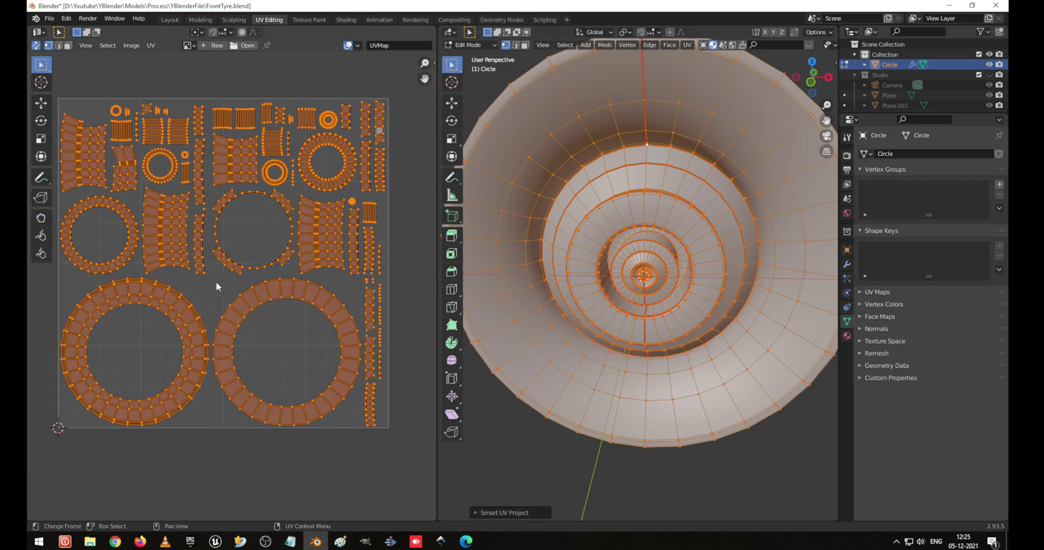
click(216, 282)
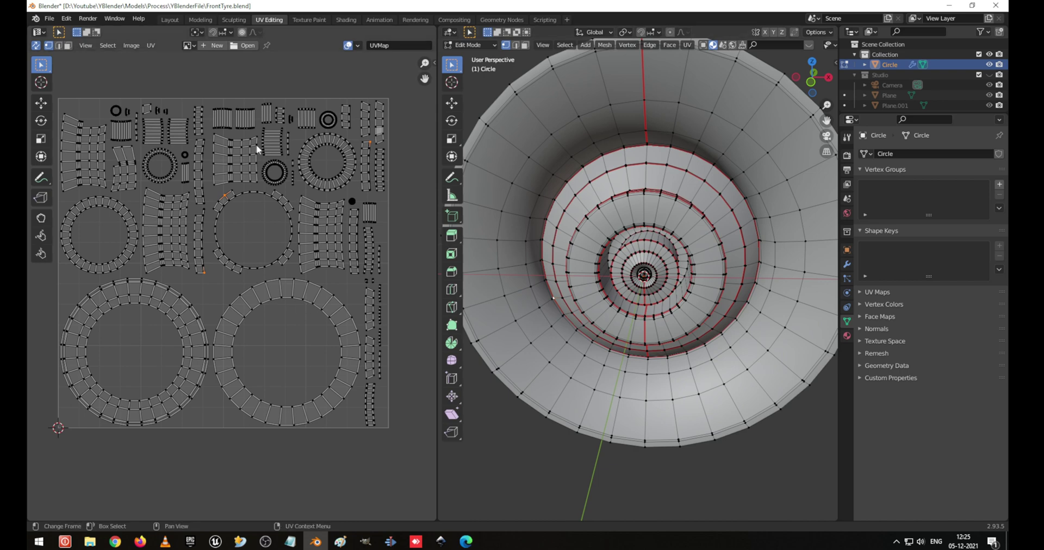
Switch to the Layout workspace and examine the shaded hub's rings and central recess from several angles
click(170, 20)
middle_drag(502, 278, 583, 254)
scroll(387, 318, up, 1)
shift+middle_drag(401, 280, 443, 160)
scroll(425, 227, up, 2)
middle_drag(425, 226, 416, 252)
scroll(415, 252, up, 2)
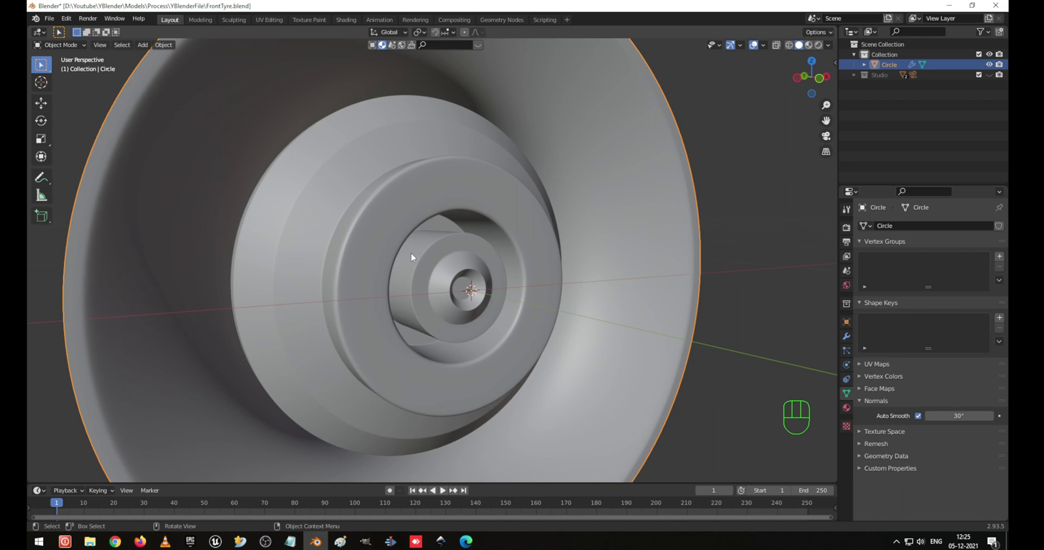
scroll(409, 252, up, 1)
shift+middle_drag(467, 271, 522, 268)
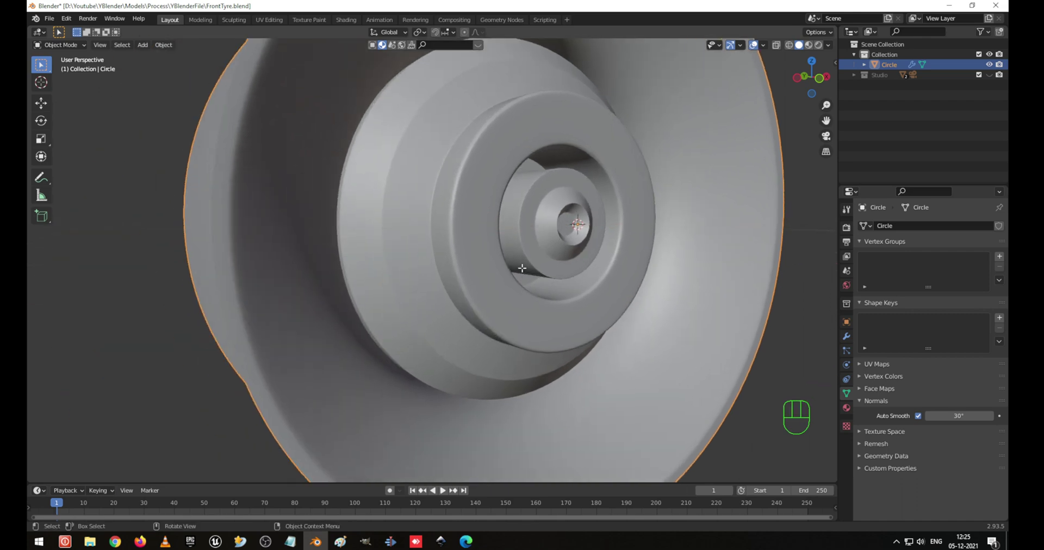
key(Tab)
key(Tab)
scroll(488, 232, down, 2)
middle_drag(488, 233, 454, 292)
scroll(497, 277, up, 2)
scroll(443, 305, up, 1)
middle_drag(416, 304, 412, 291)
scroll(412, 292, up, 1)
shift+middle_drag(462, 260, 423, 366)
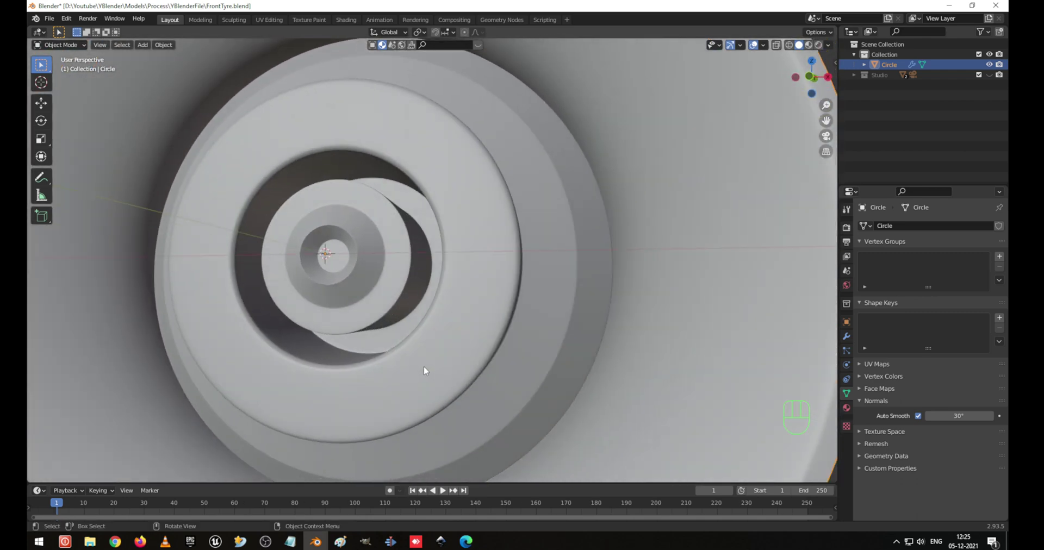
Add three evenly spaced edge loops around the hub's broad front ring with Loop Cut, in Edit Mode
key(Tab)
key(Tab)
key(Tab)
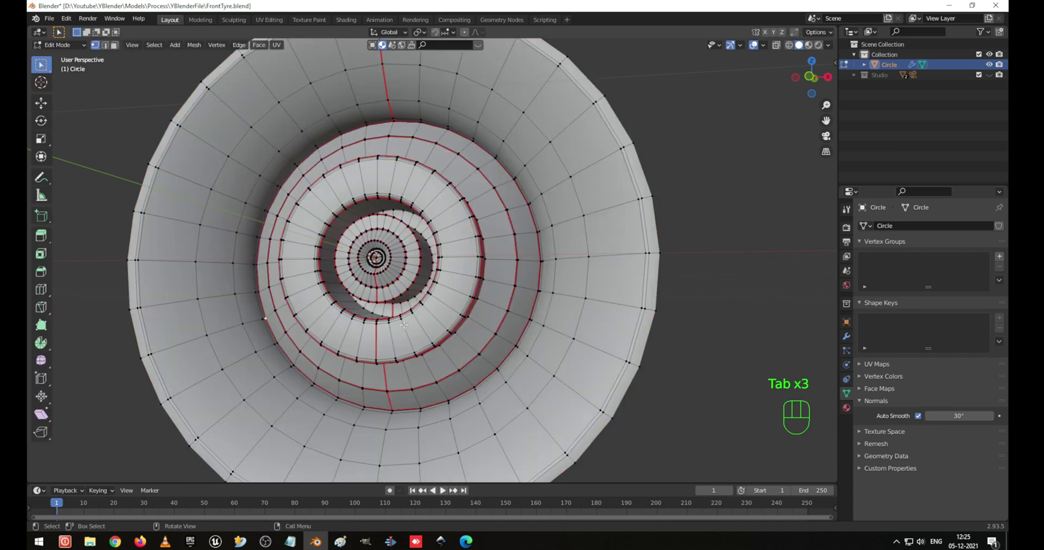
key(1)
scroll(400, 326, up, 1)
shift+middle_drag(401, 359, 600, 371)
scroll(507, 364, up, 1)
key(ctrl+r)
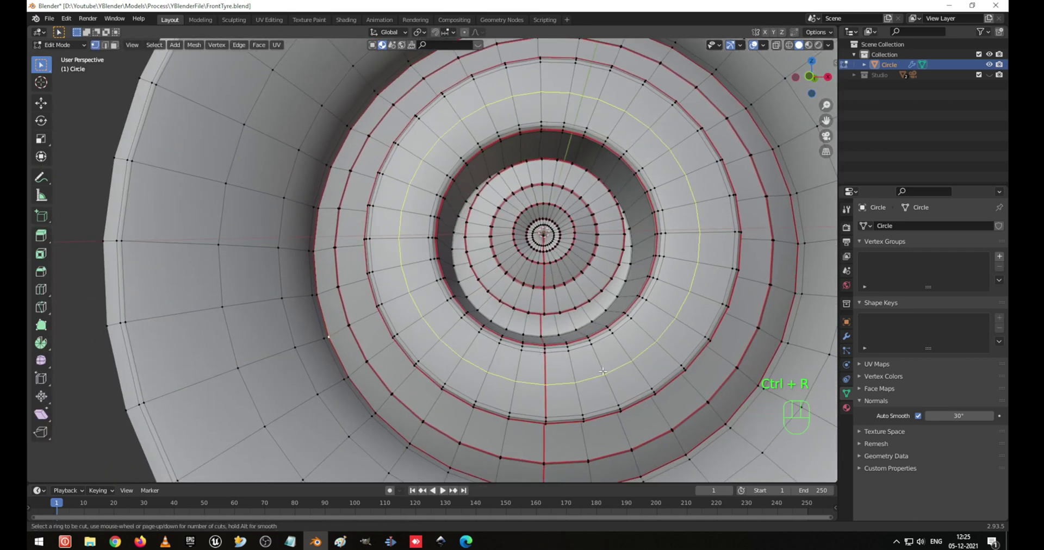
scroll(603, 372, up, 1)
scroll(603, 372, up, 1)
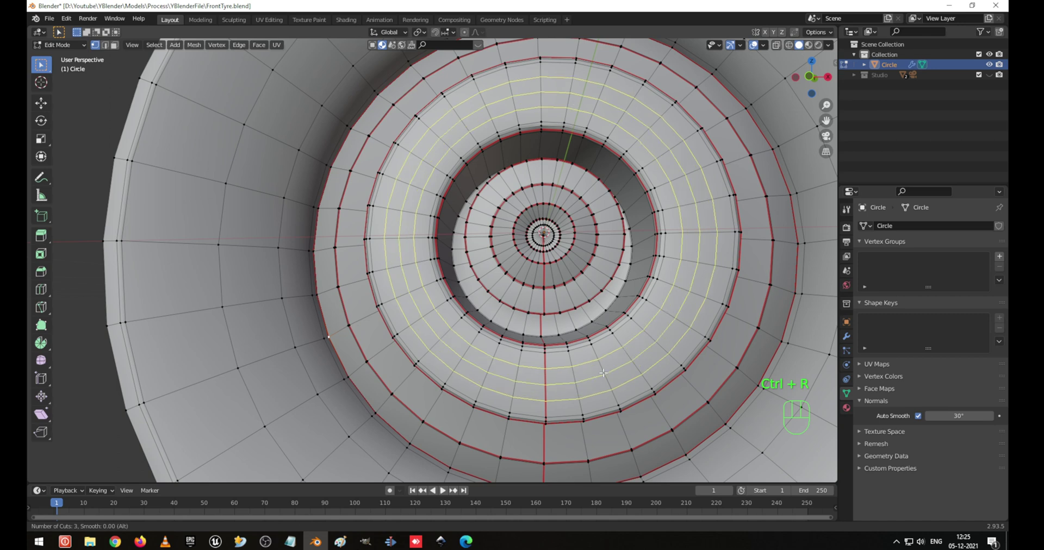
scroll(604, 373, up, 1)
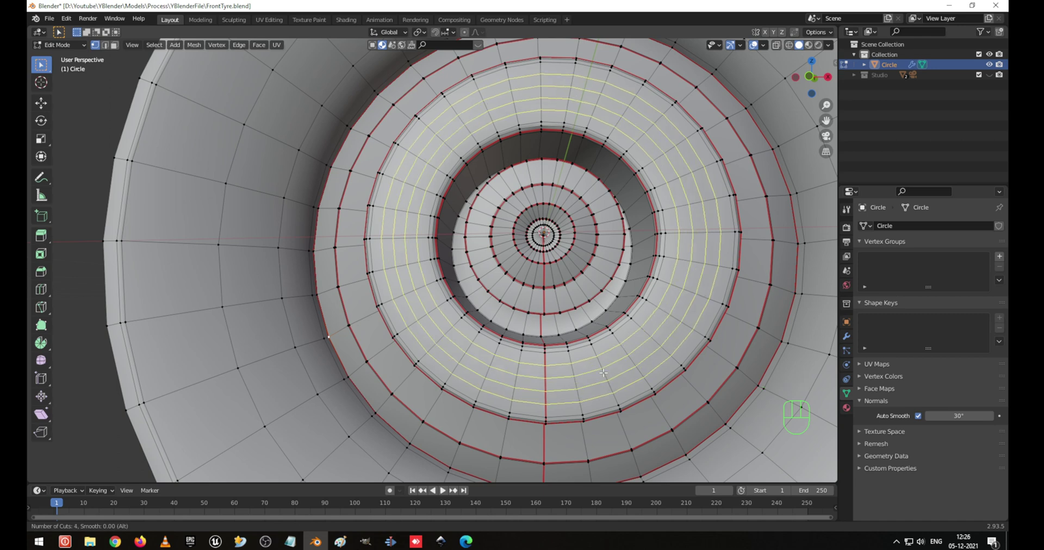
scroll(604, 372, down, 1)
scroll(603, 373, down, 1)
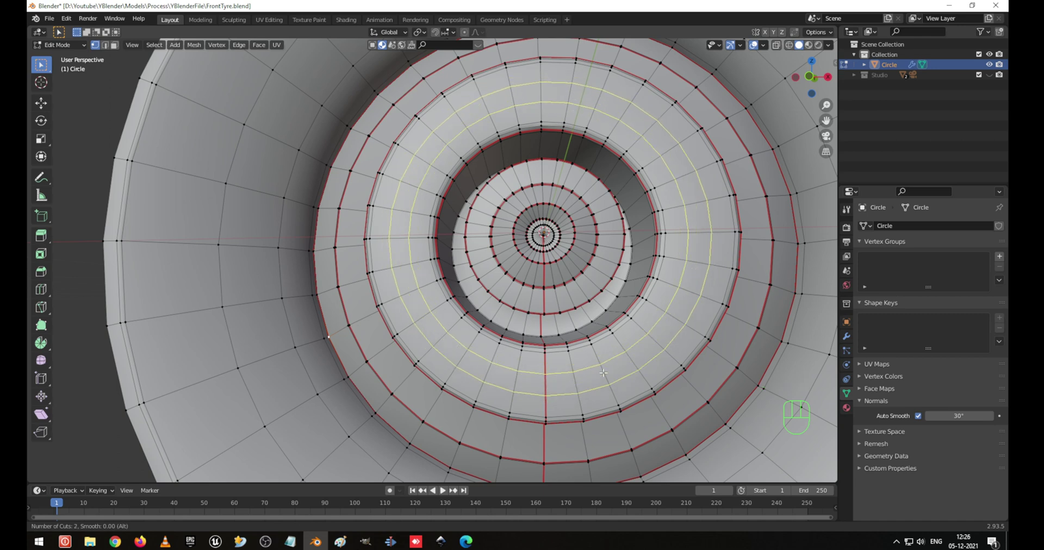
scroll(604, 372, up, 1)
click(603, 372)
click(602, 372)
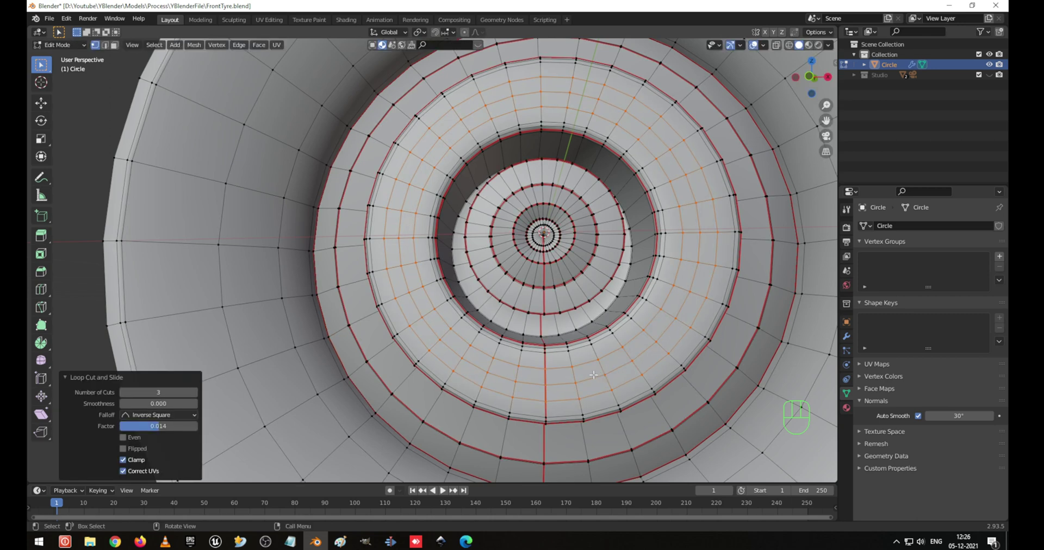
Select the eight vertices surrounding the middle loop's vertex on the front ring's lower seam
middle_drag(602, 372, 553, 356)
scroll(552, 356, up, 2)
shift+middle_drag(620, 448, 529, 381)
click(475, 335)
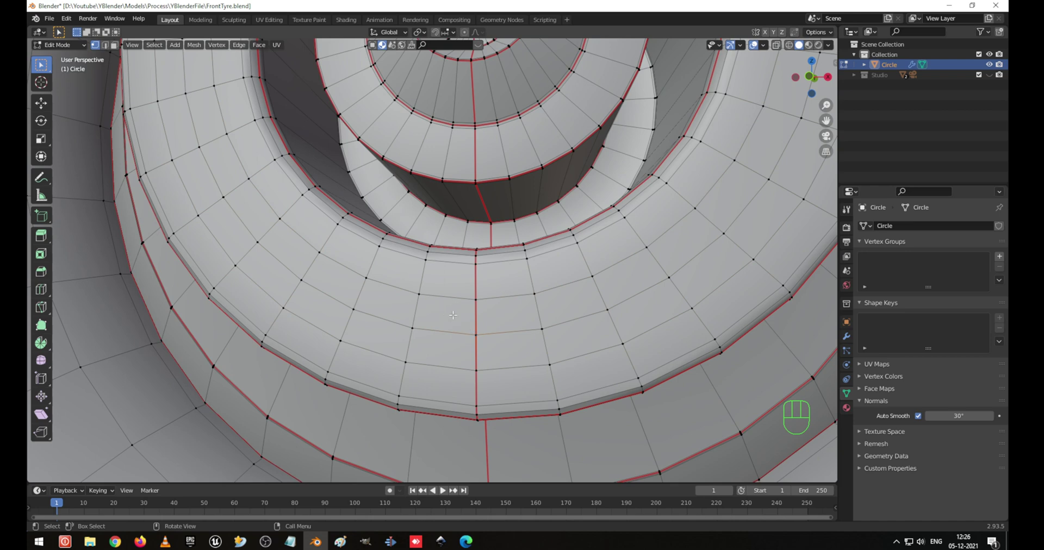
shift+click(544, 327)
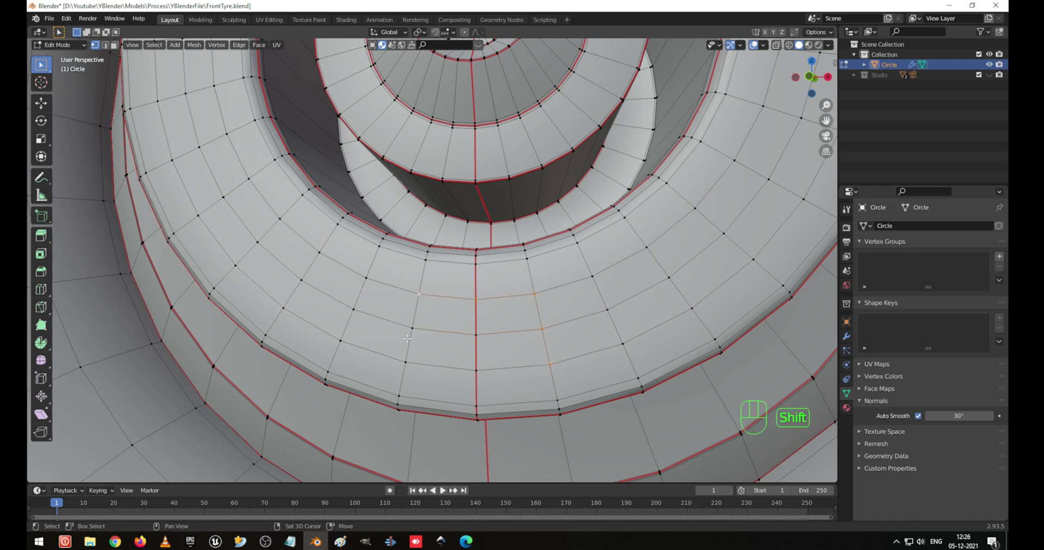
shift+click(475, 370)
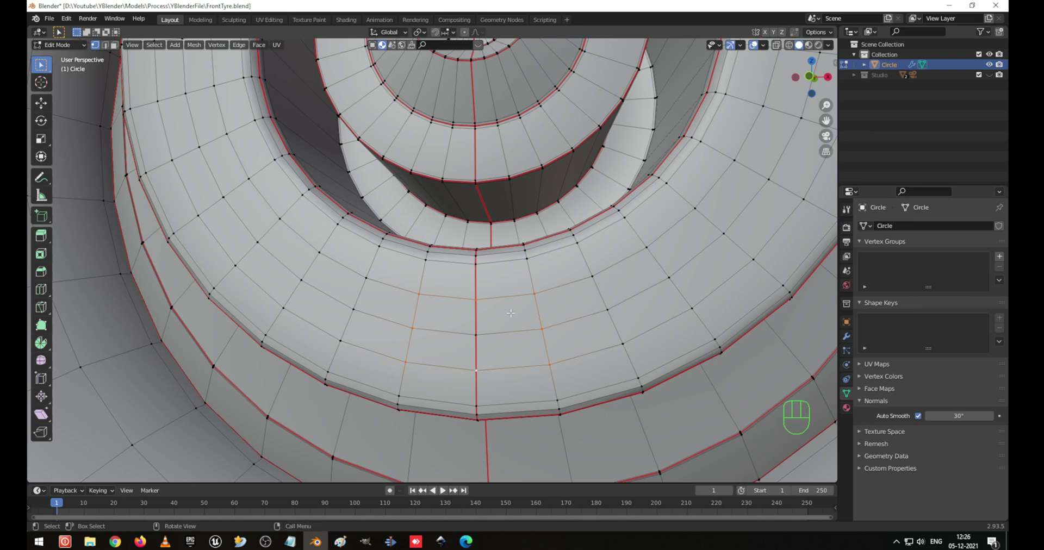
Round the selected square of vertices on the front ring using To Sphere with factor 1
key(shift+z)
key(shift+z)
key(shift+alt+s)
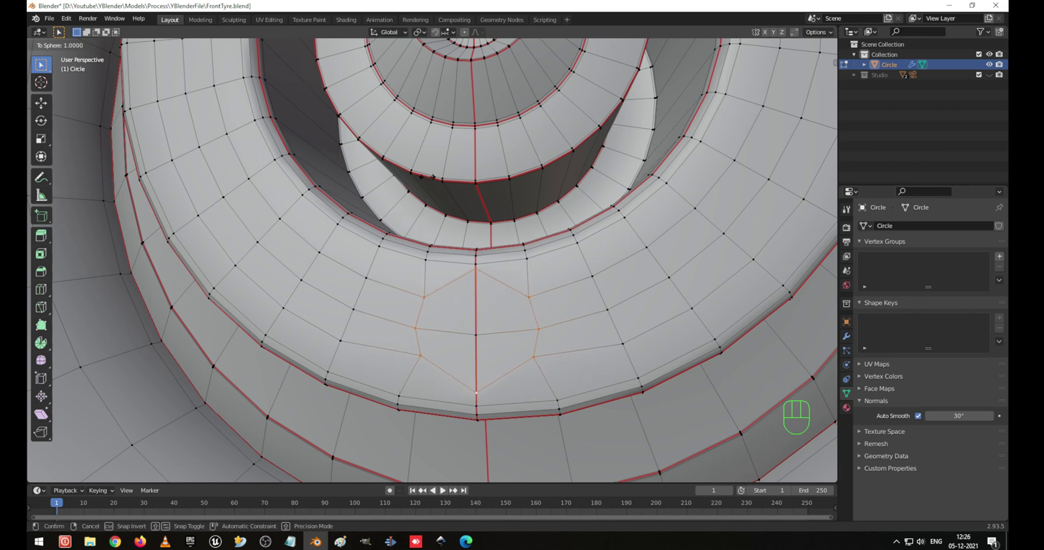
click(480, 192)
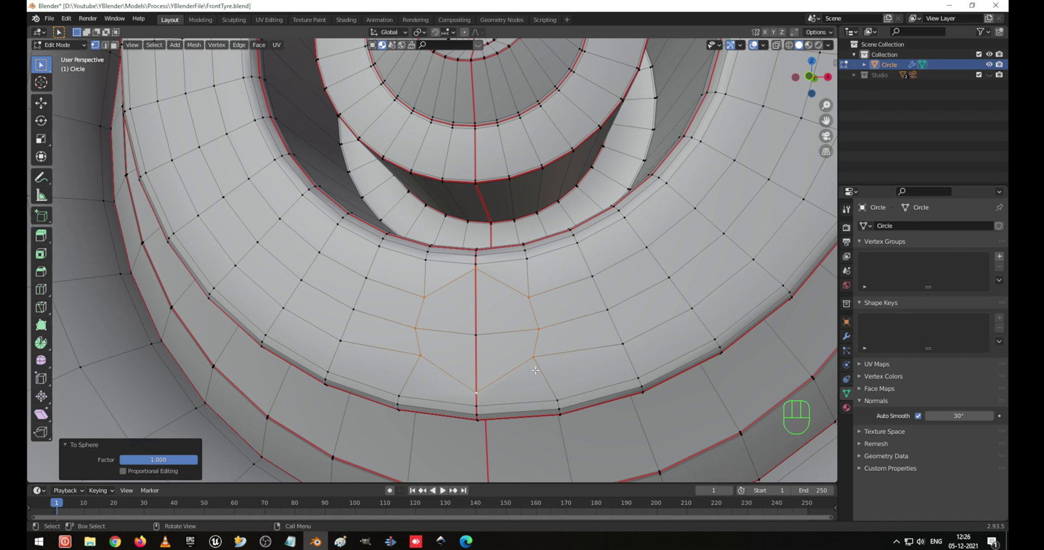
Slide the rounded outline's two seam vertices slightly inward along the seam, the upper one by a factor of about 0.069
click(476, 281)
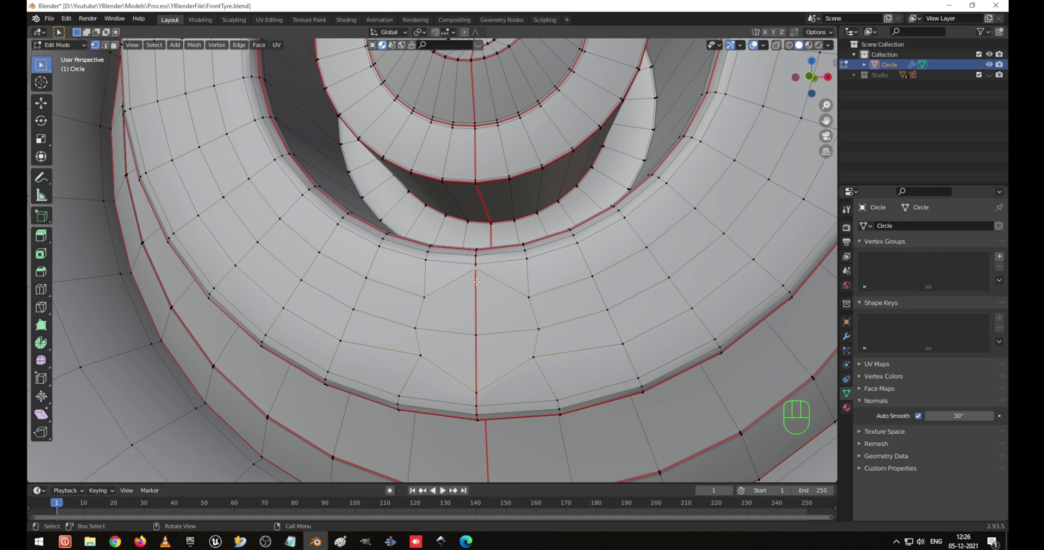
key(g)
key(g)
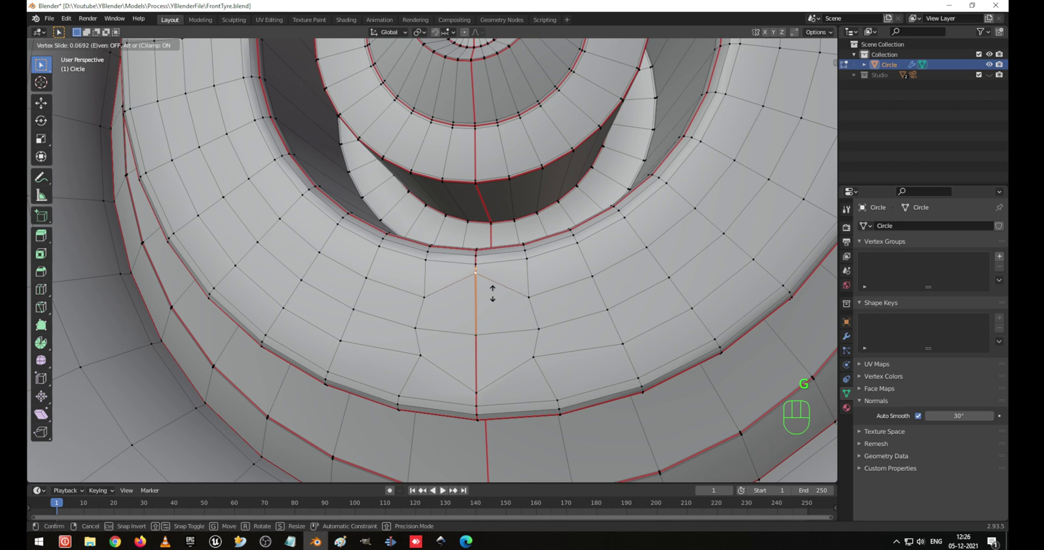
click(489, 382)
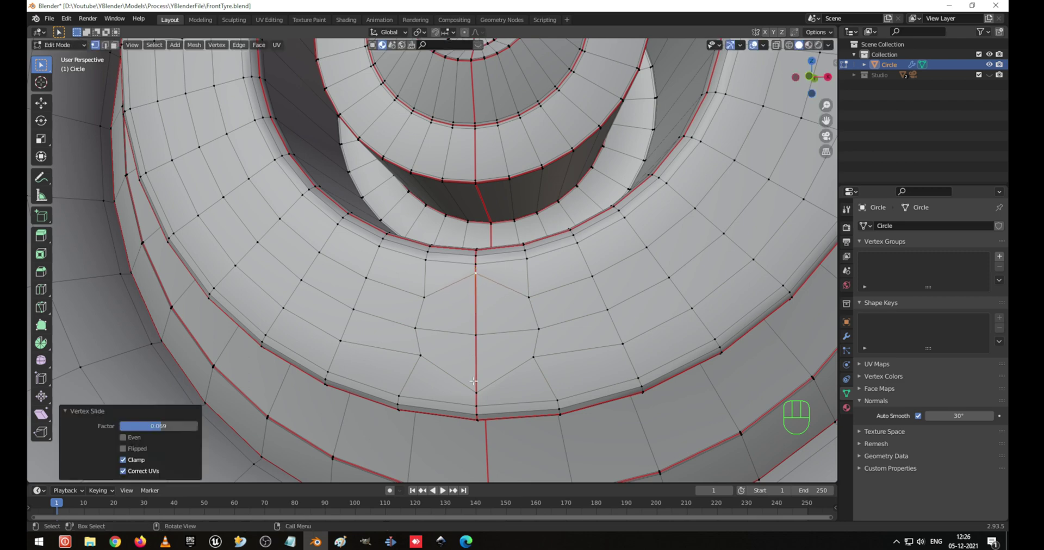
key(g)
key(g)
click(510, 373)
Delete the centre vertex inside the rounded outline to open a hole and check the shape in Object Mode
click(495, 345)
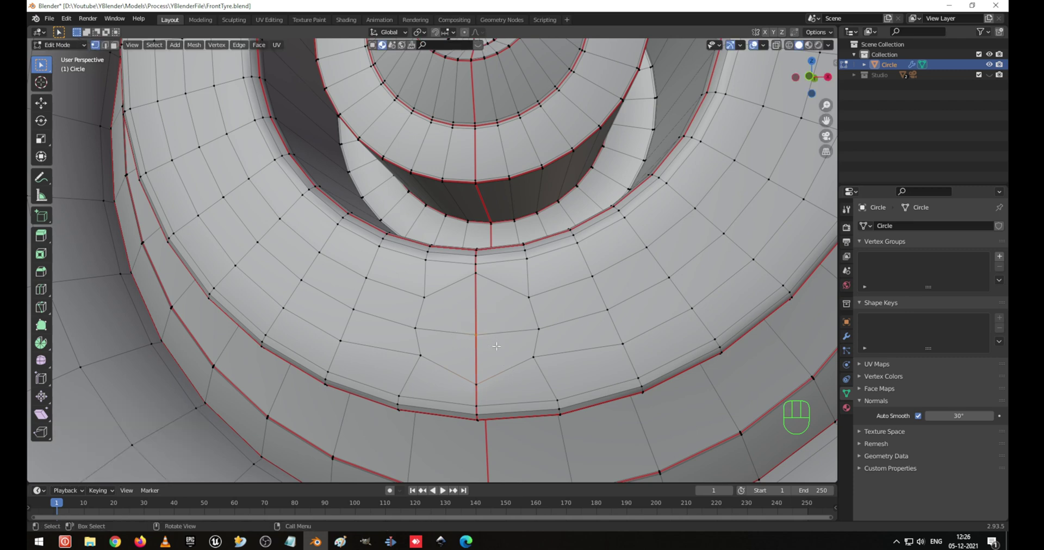
key(x)
click(496, 345)
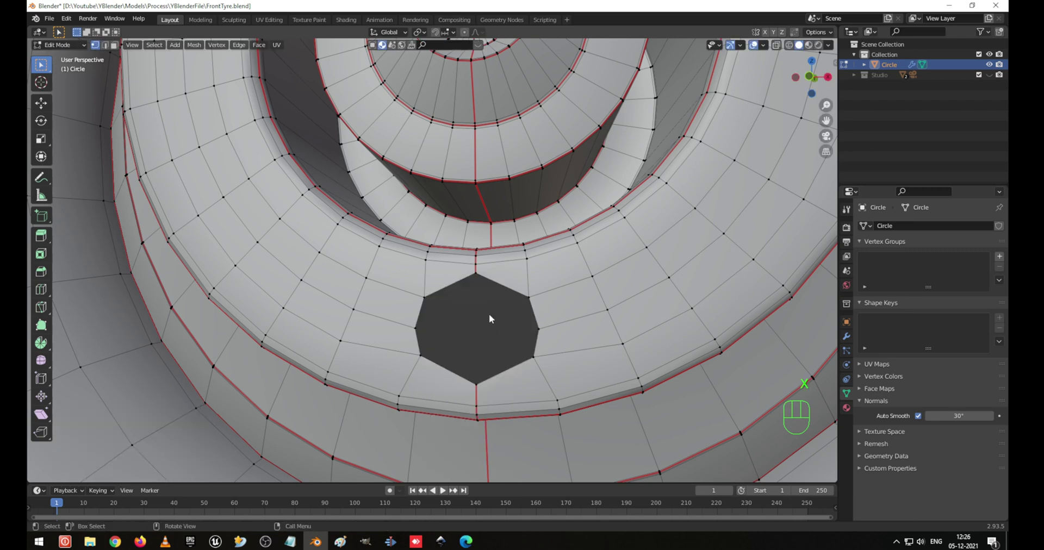
key(Tab)
middle_drag(488, 314, 501, 273)
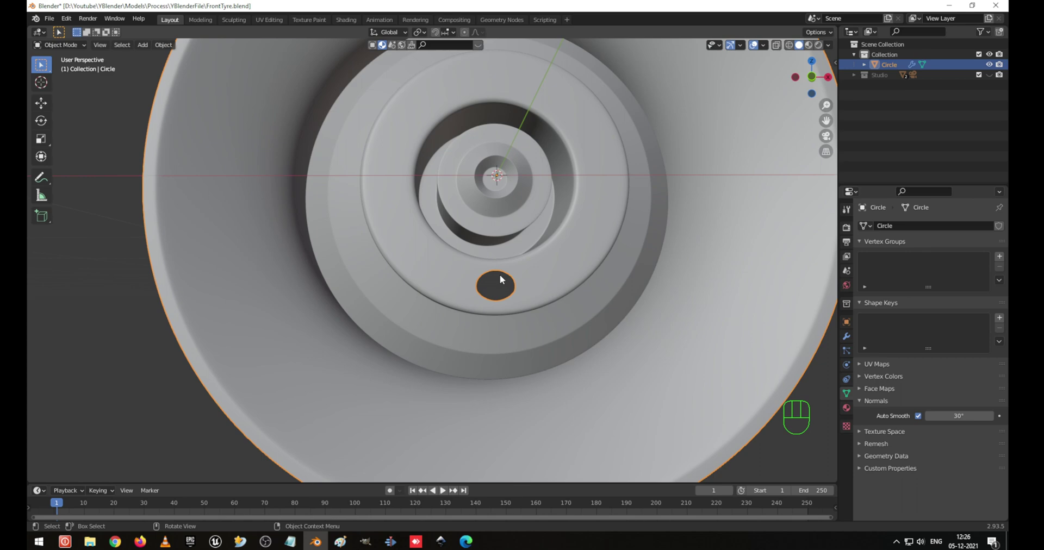
Undo the centre vertex deletion and the slides of the two seam vertices
key(ctrl+z)
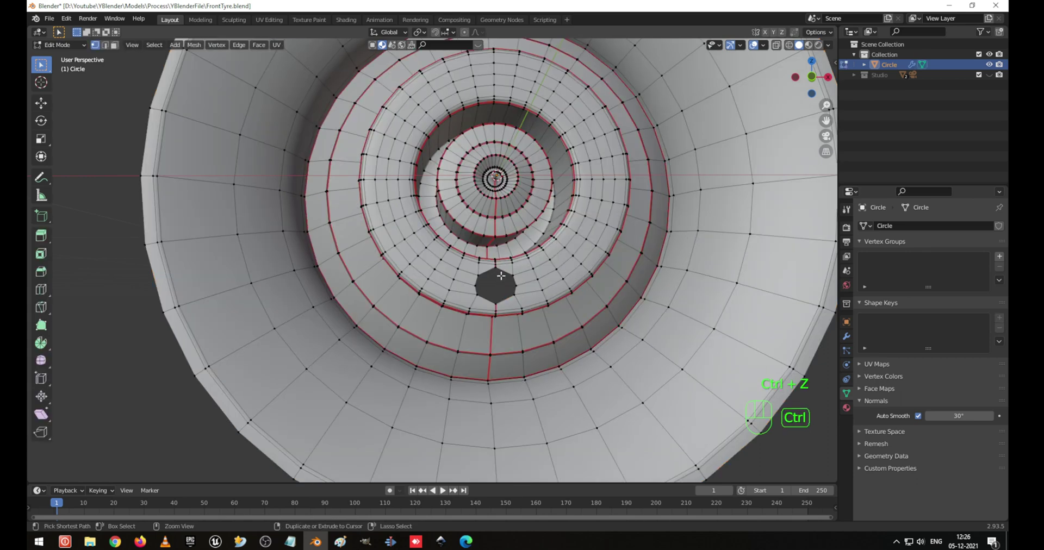
scroll(634, 313, up, 6)
key(ctrl+z)
key(ctrl+z)
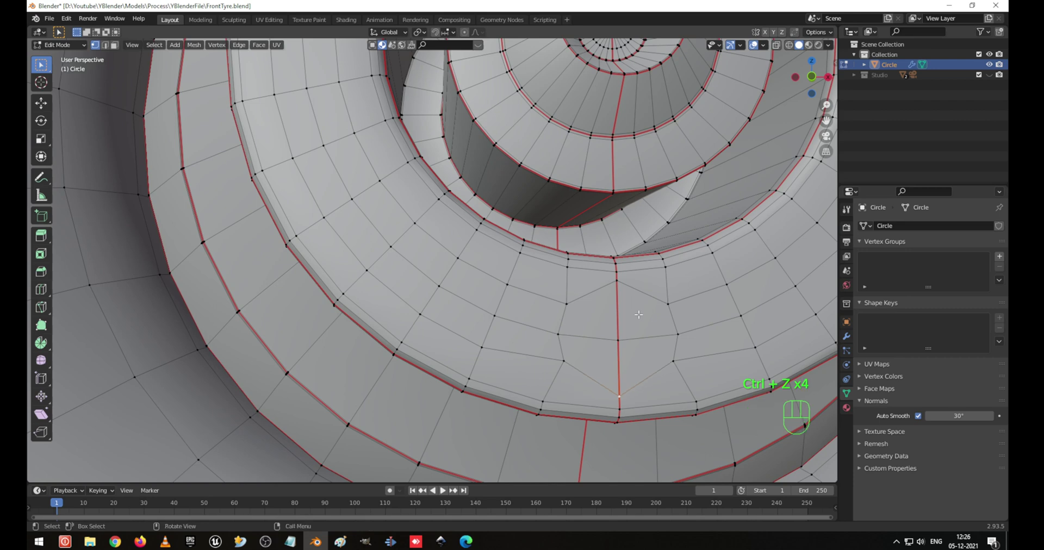
shift+middle_drag(637, 315, 496, 296)
key(ctrl+z)
key(ctrl+z)
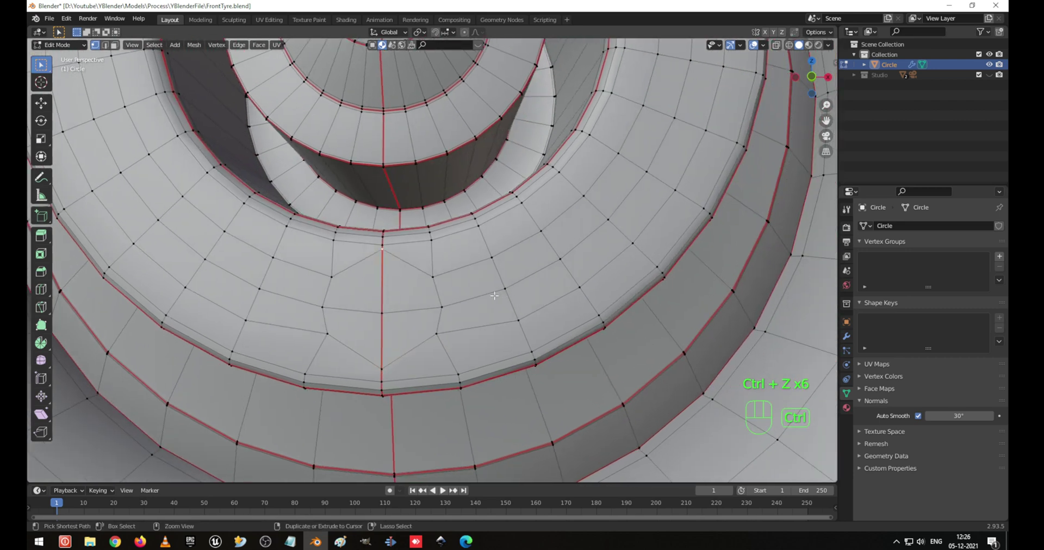
Delete the centre vertex from the unadjusted round outline and compare the hole in Object and Edit Mode
key(Tab)
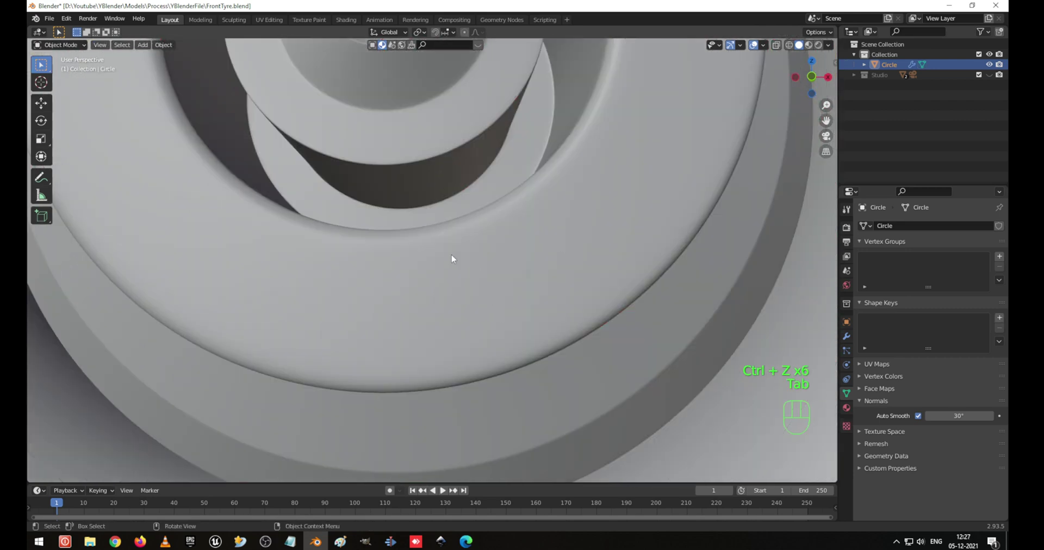
key(Tab)
click(395, 326)
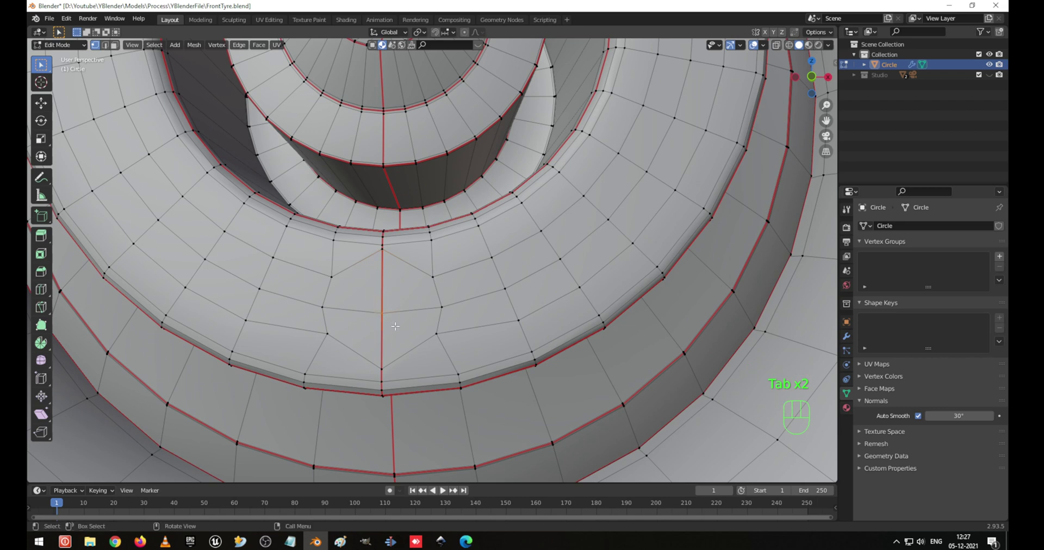
key(x)
click(395, 326)
key(Tab)
middle_drag(387, 275, 420, 304)
key(Tab)
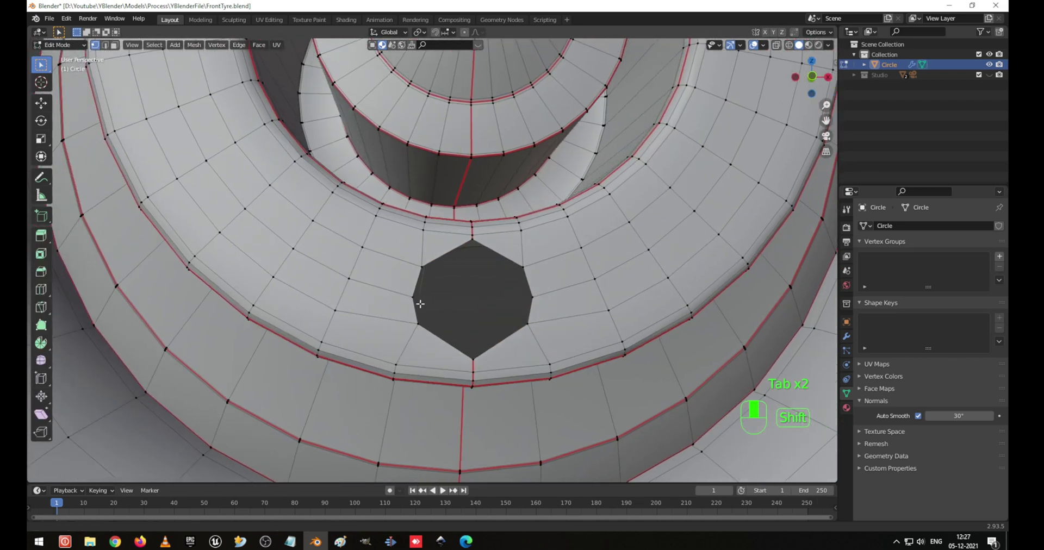
scroll(464, 325, up, 3)
Undo the second hole and the To Sphere rounding, back to the selected square of vertices
key(ctrl+z)
key(ctrl+z)
key(ctrl+z)
key(ctrl+z)
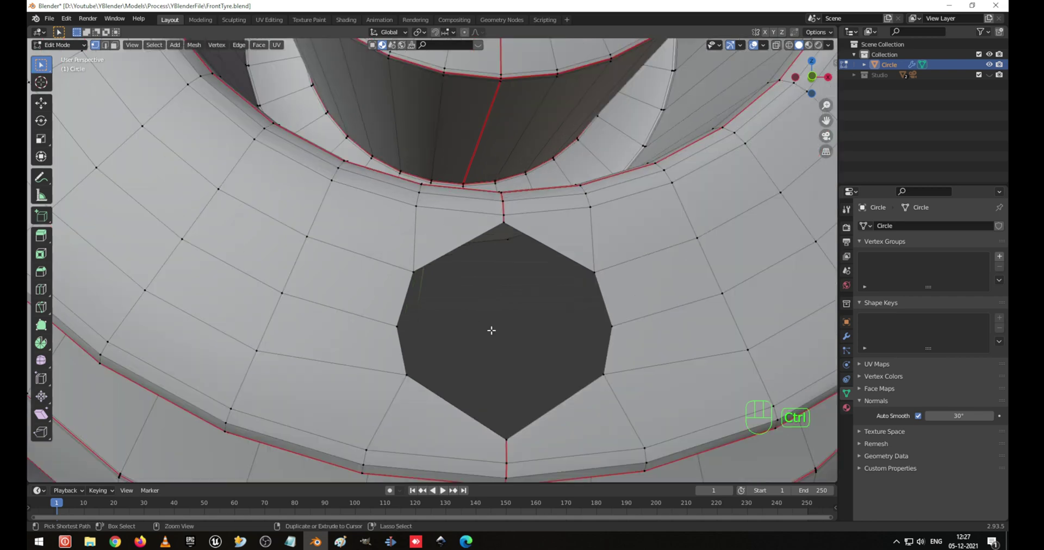
key(ctrl+z)
key(ctrl+z)
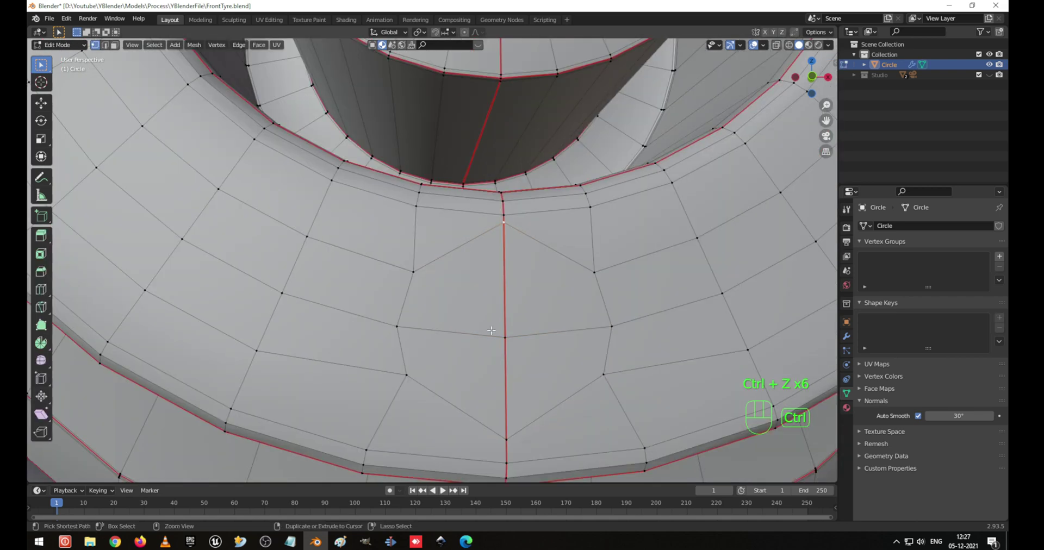
key(ctrl+z)
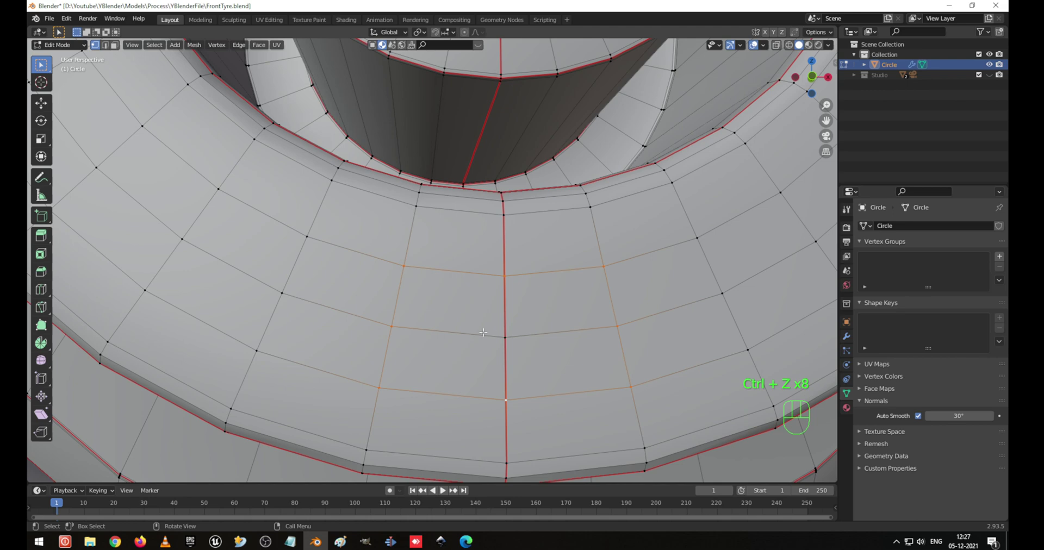
scroll(483, 332, down, 2)
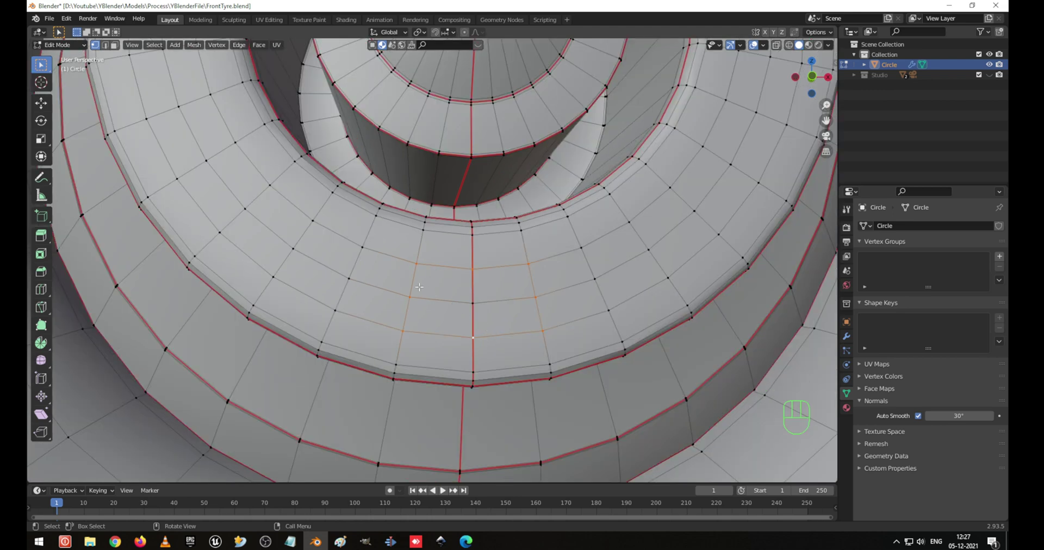
Try an extra edge loop beside the vertical seam on the hub's front ring and undo it
key(ctrl+r)
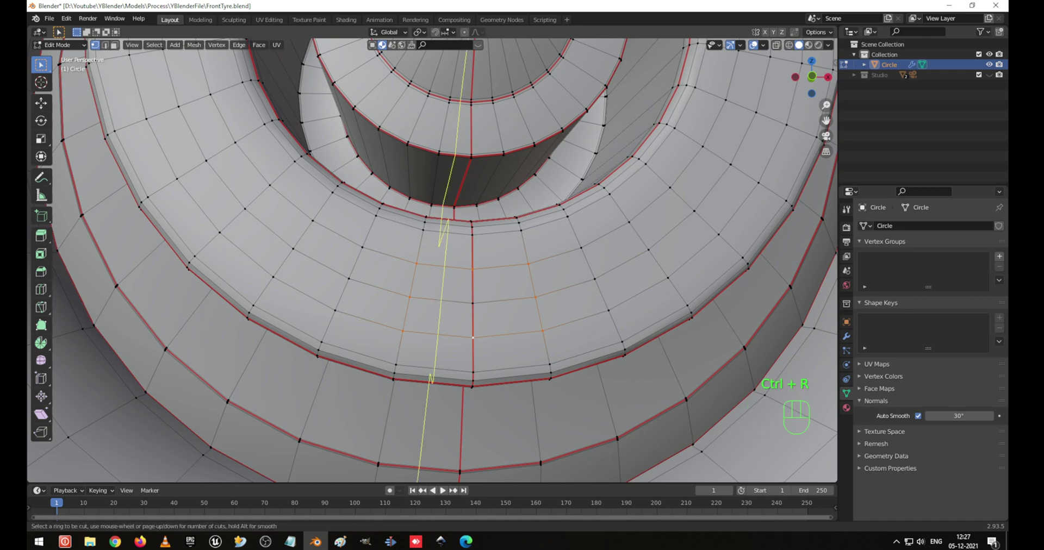
click(448, 283)
key(ctrl+z)
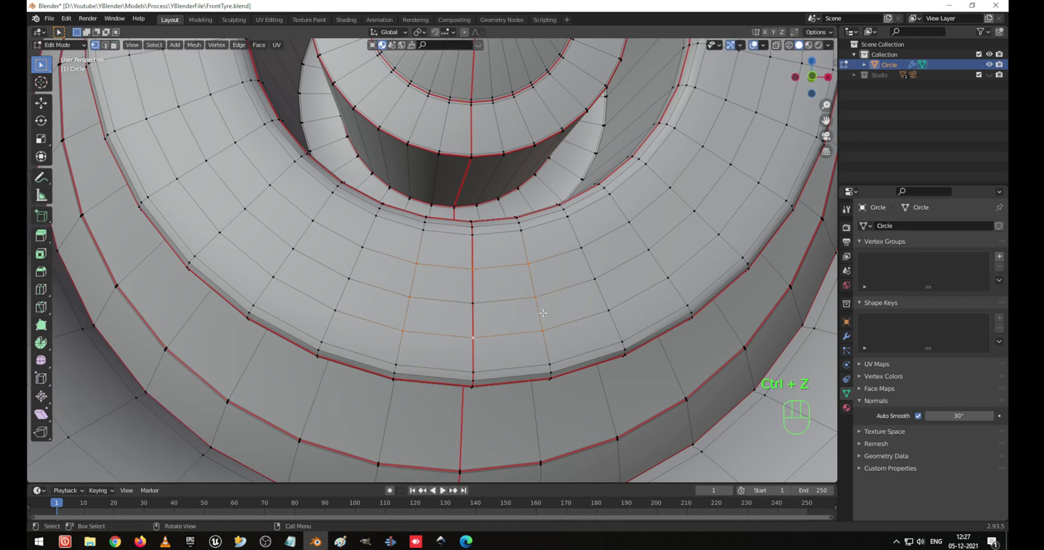
Look over the hub rings, return to Object Mode and examine the whole wheel from an angle
scroll(542, 313, down, 2)
scroll(483, 302, up, 2)
scroll(554, 289, down, 5)
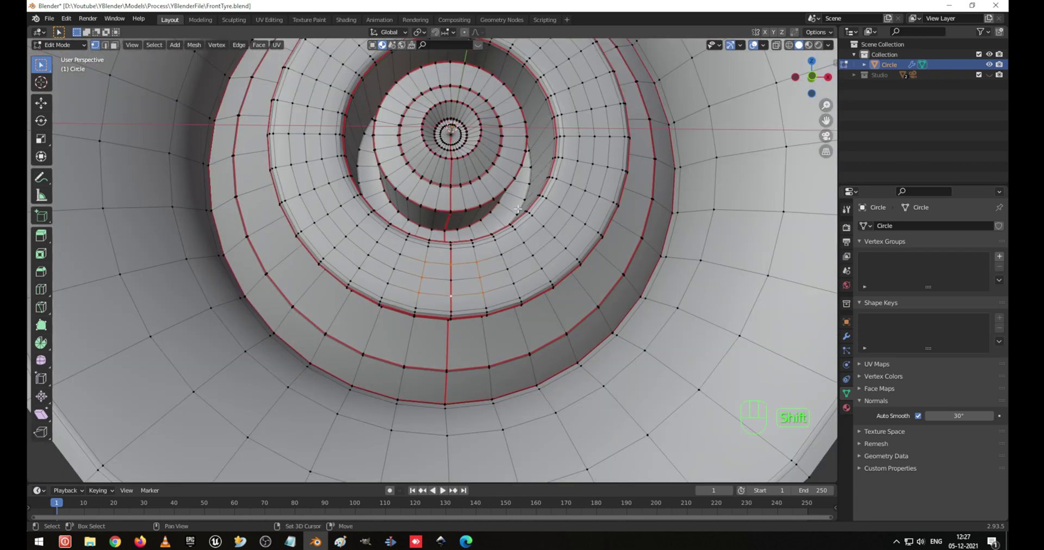
shift+middle_drag(492, 158, 547, 268)
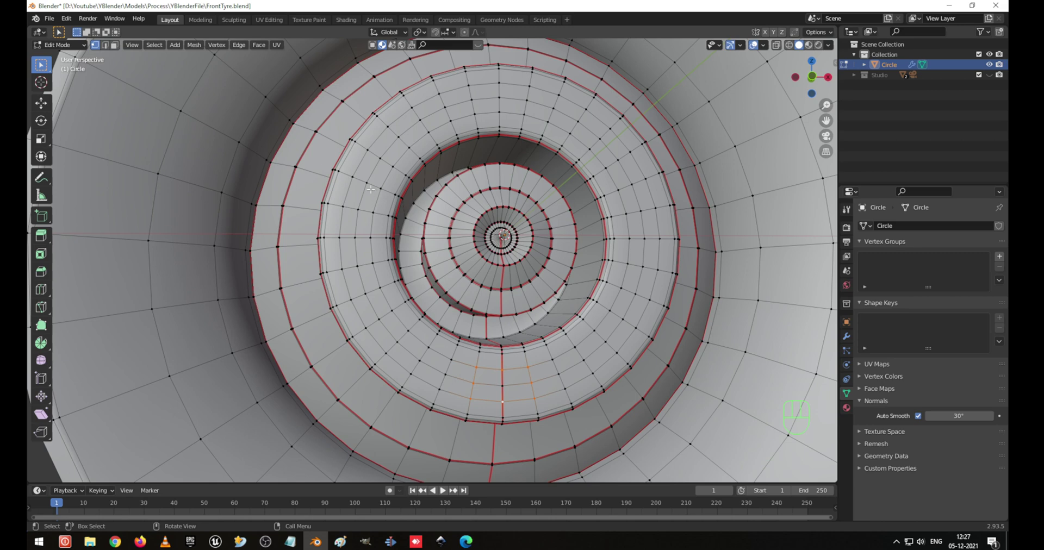
middle_drag(521, 351, 510, 336)
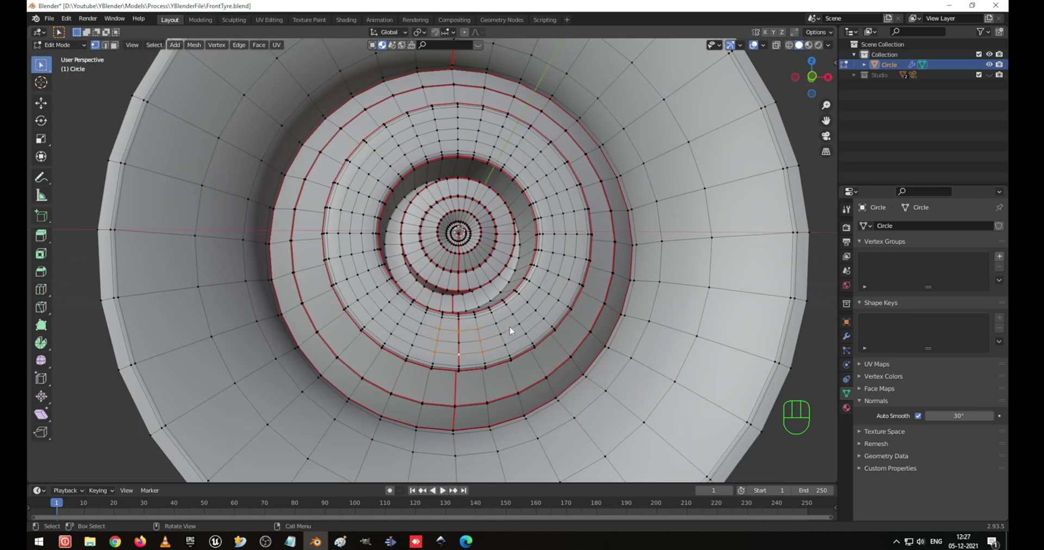
key(Tab)
middle_drag(508, 263, 511, 304)
middle_drag(579, 340, 496, 328)
mouse_move(479, 242)
middle_down()
mouse_move(538, 263)
mouse_move(506, 234)
mouse_move(435, 226)
mouse_move(428, 238)
mouse_move(465, 238)
middle_up()
scroll(513, 243, down, 5)
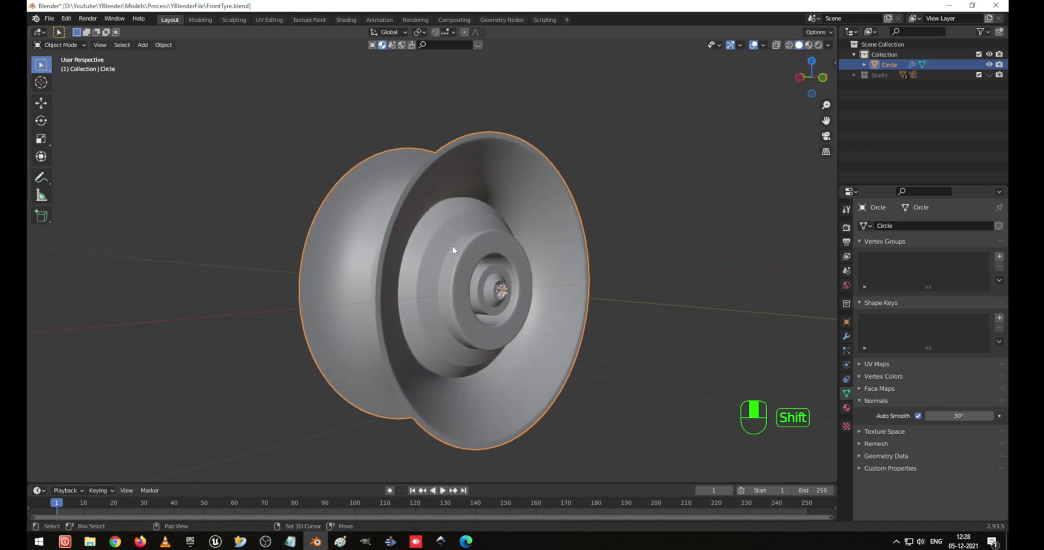
Open the wheel's material settings, switch the viewport to Rendered shading and unhide the Studio collection
click(850, 412)
click(887, 292)
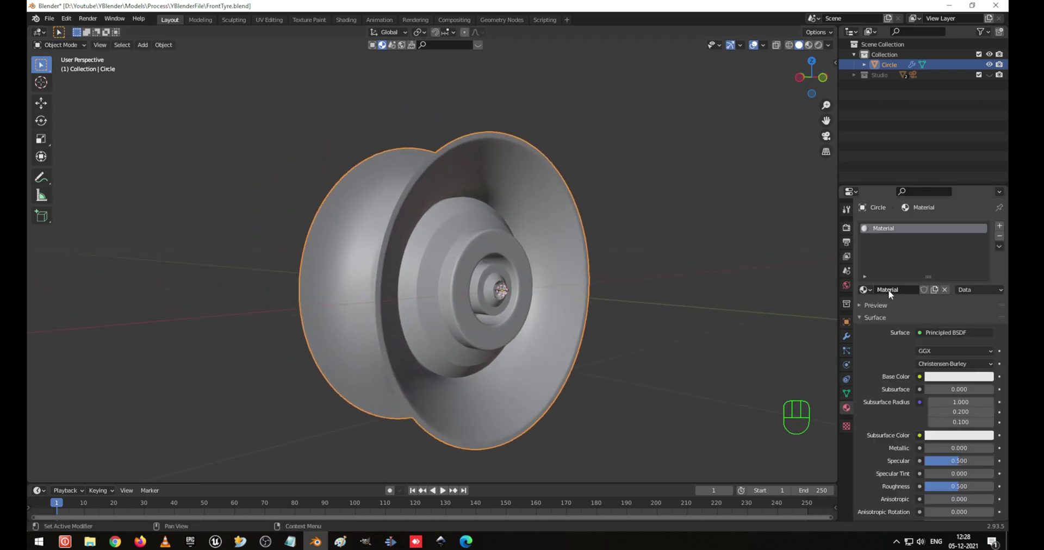
key(z)
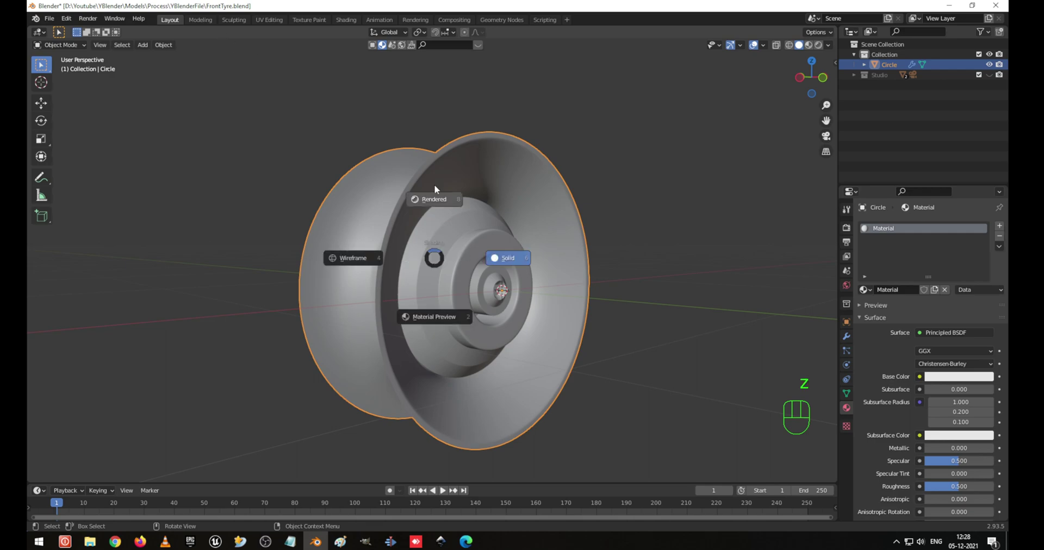
click(433, 187)
click(989, 74)
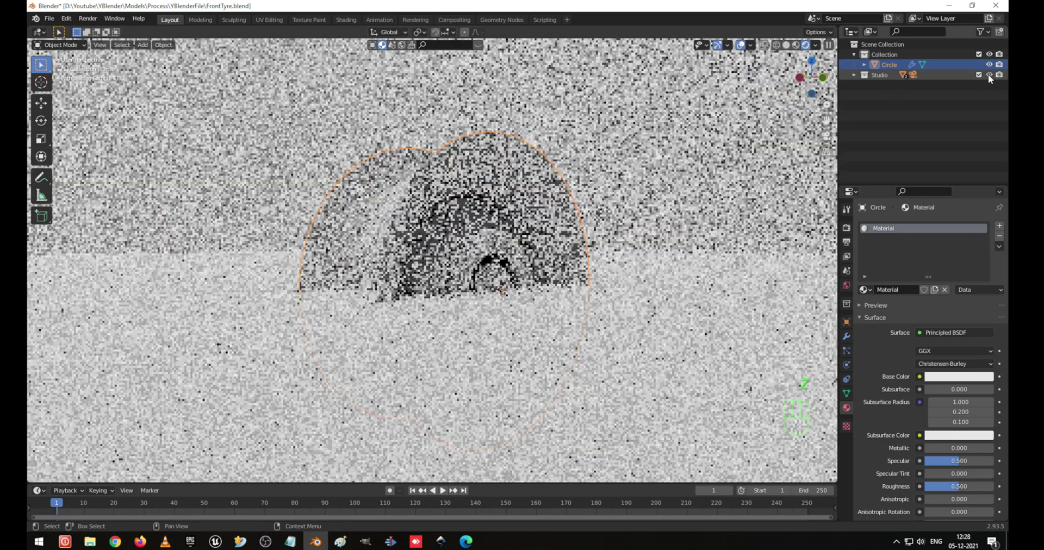
Select the wheel and raise it about 63 cm along Z, out of the studio floor
click(450, 223)
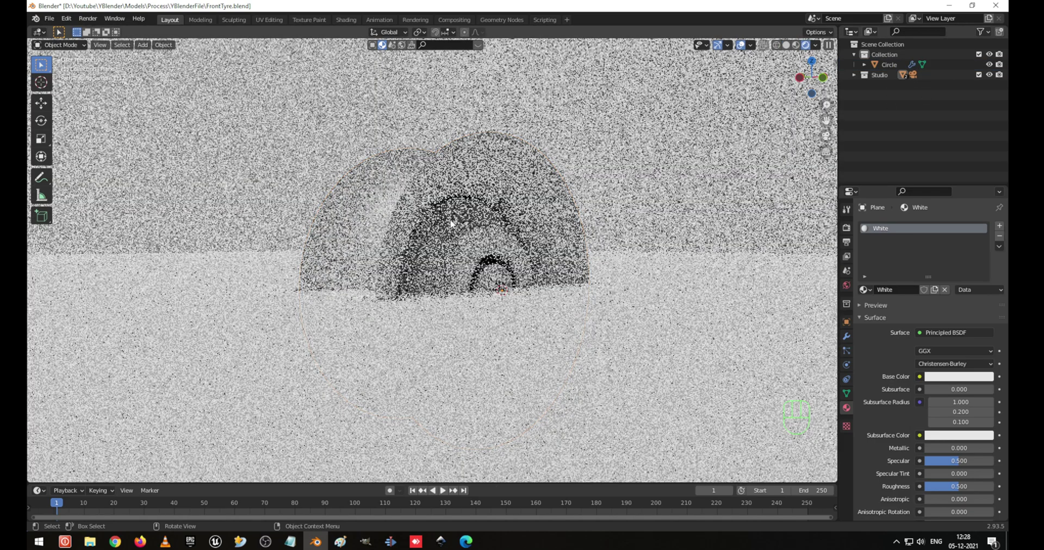
click(477, 250)
key(g)
key(z)
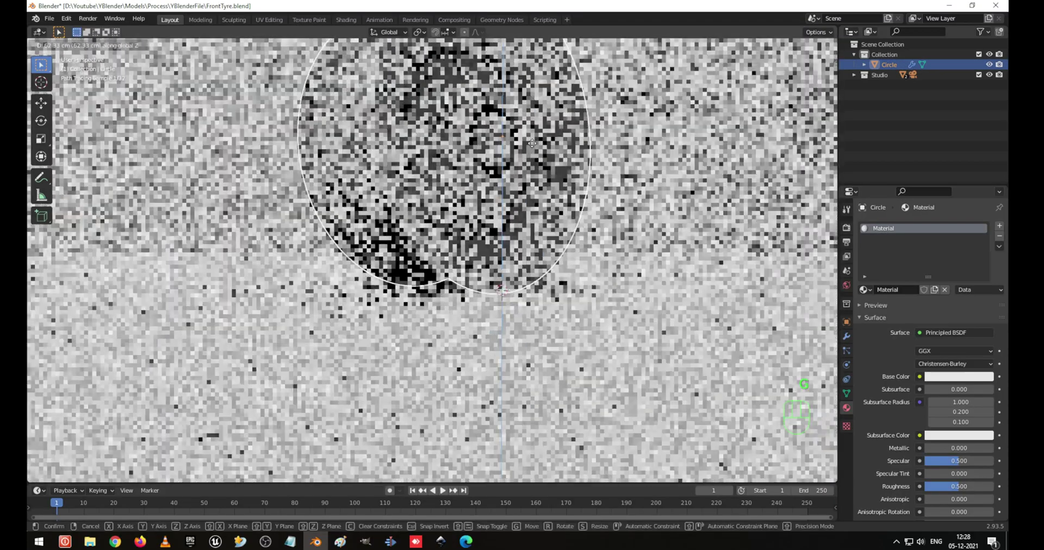
click(535, 147)
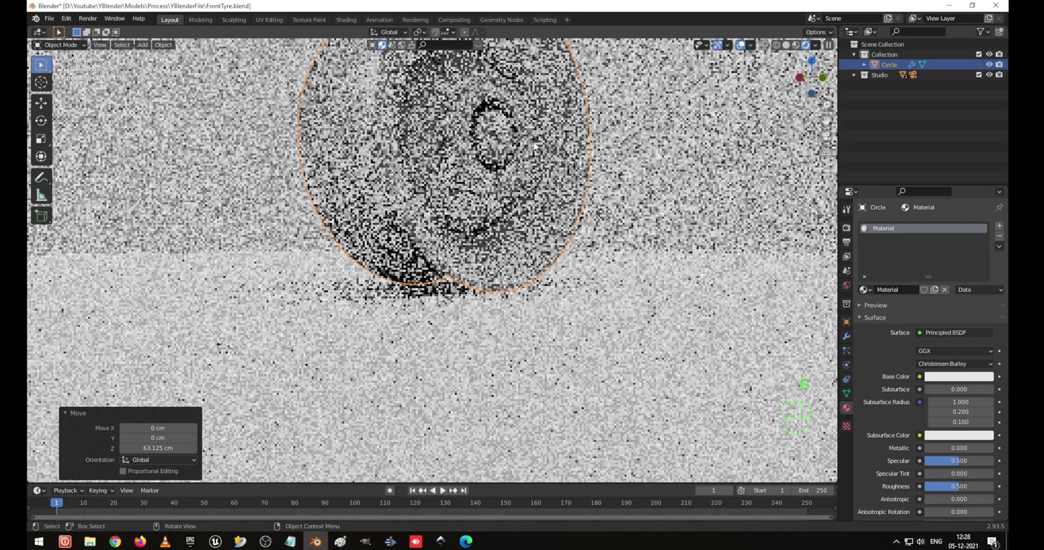
Frame the wheel and tilt it about -24.5° around the X axis
key(KP_Decimal)
key(KP_1)
key(r)
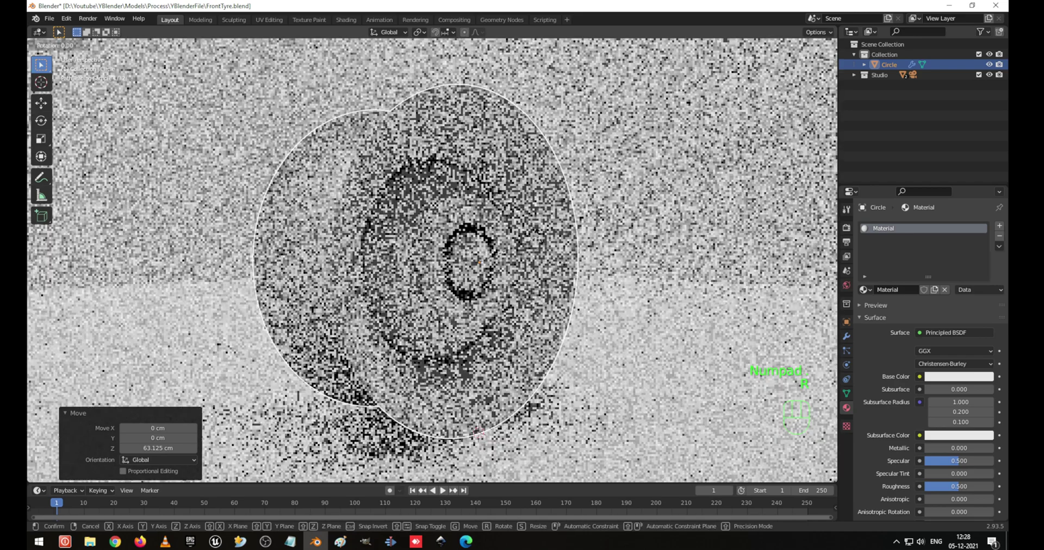
key(x)
click(526, 371)
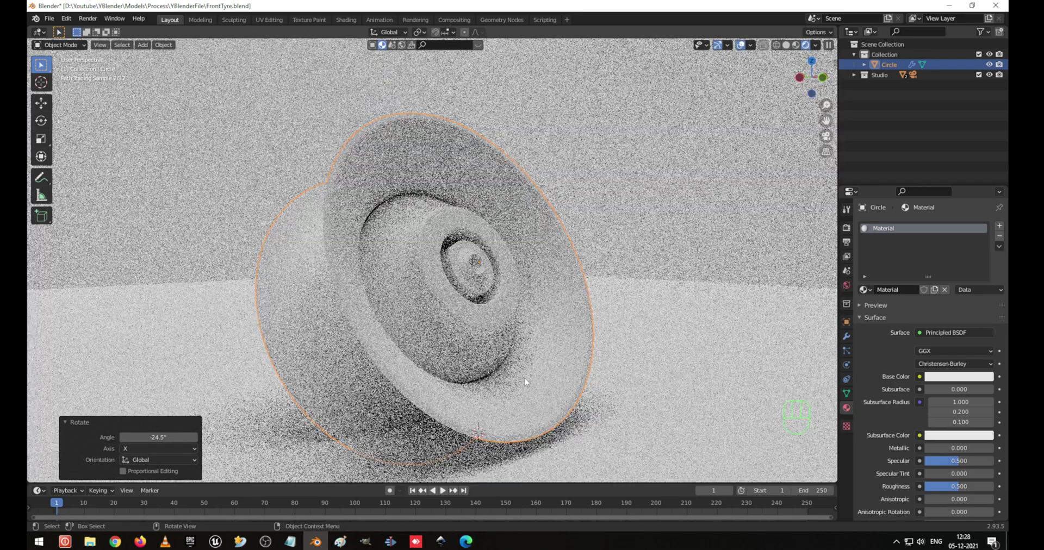
Switch to Solid shading and raise the tilted wheel about 16 cm along Z
key(z)
click(661, 389)
key(g)
key(z)
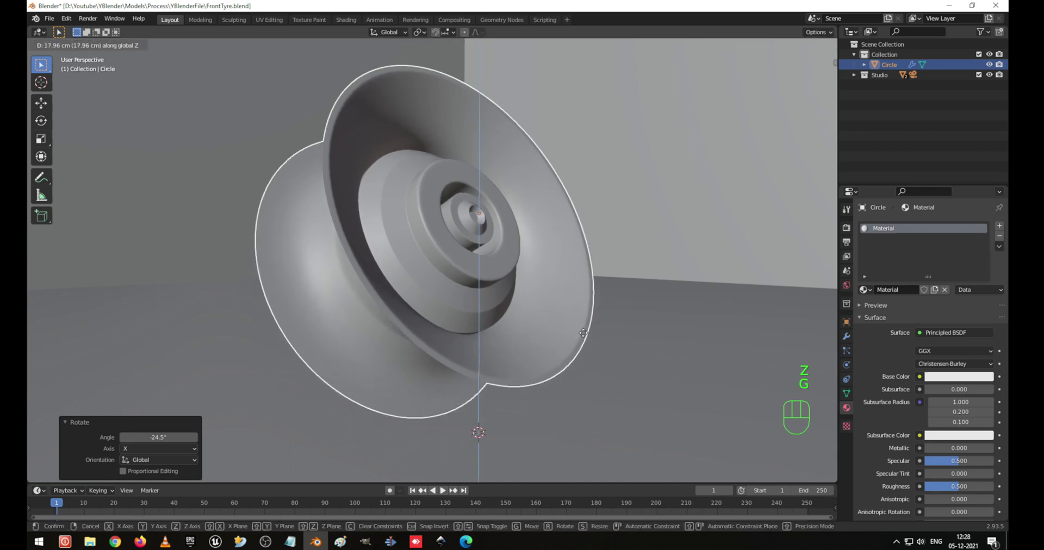
click(584, 335)
middle_drag(584, 335, 565, 304)
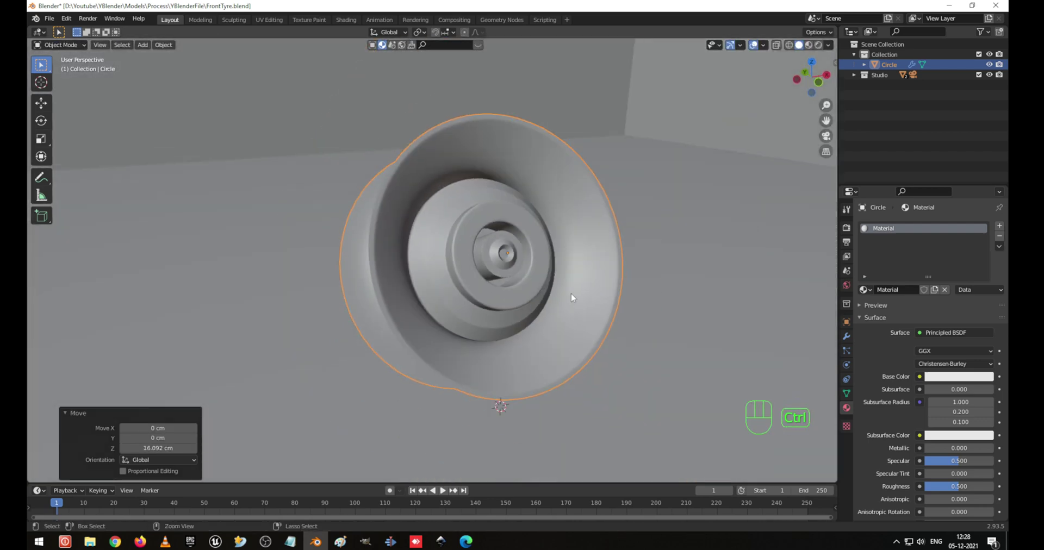
Undo the last move and tilt of the wheel, and raise it about 12 cm along Z
key(ctrl+z)
key(ctrl+z)
key(g)
key(z)
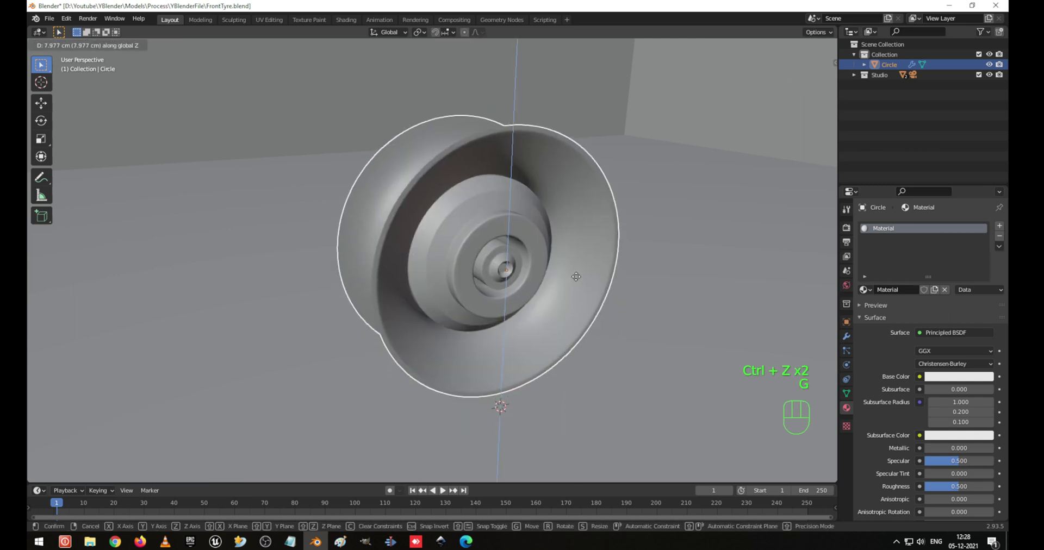
click(578, 270)
middle_drag(578, 270, 532, 275)
scroll(530, 275, up, 3)
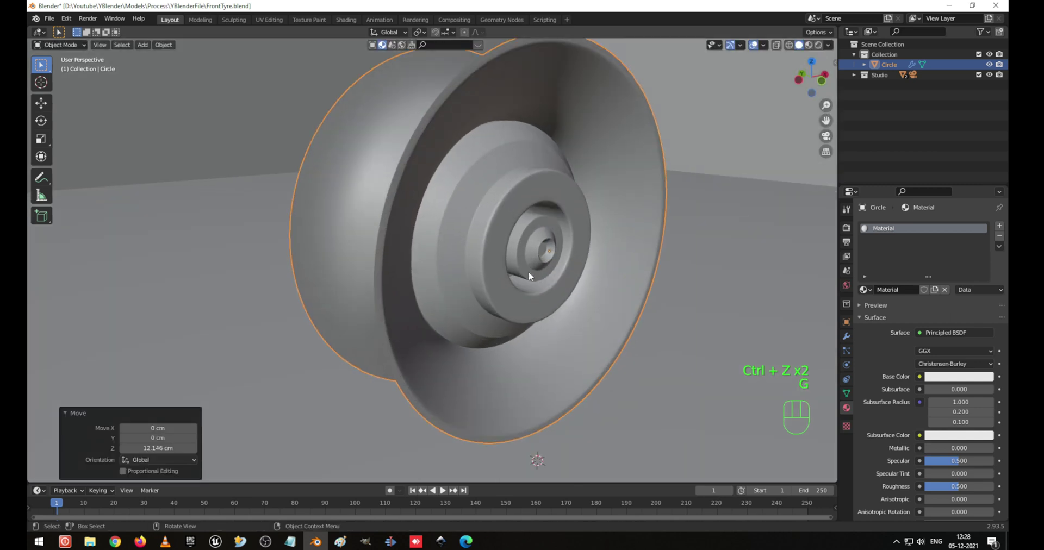
Rotate the wheel about -7.3° around the X axis
key(r)
key(x)
click(616, 289)
middle_drag(616, 289, 537, 294)
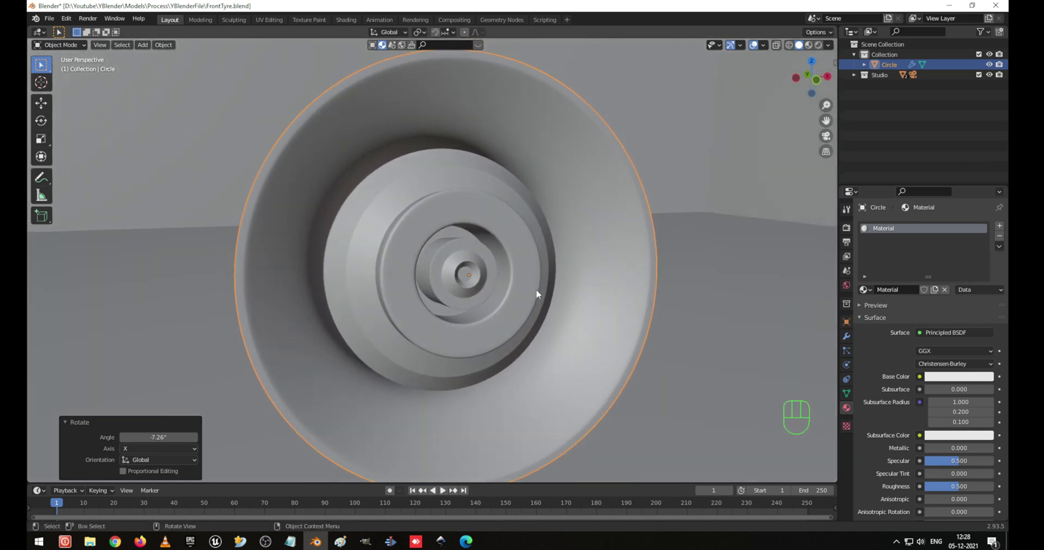
Switch to Material Preview shading and set the wheel material's Metallic to 1.000 and Roughness to 0.206
key(z)
key(z)
click(489, 431)
middle_drag(522, 304, 576, 305)
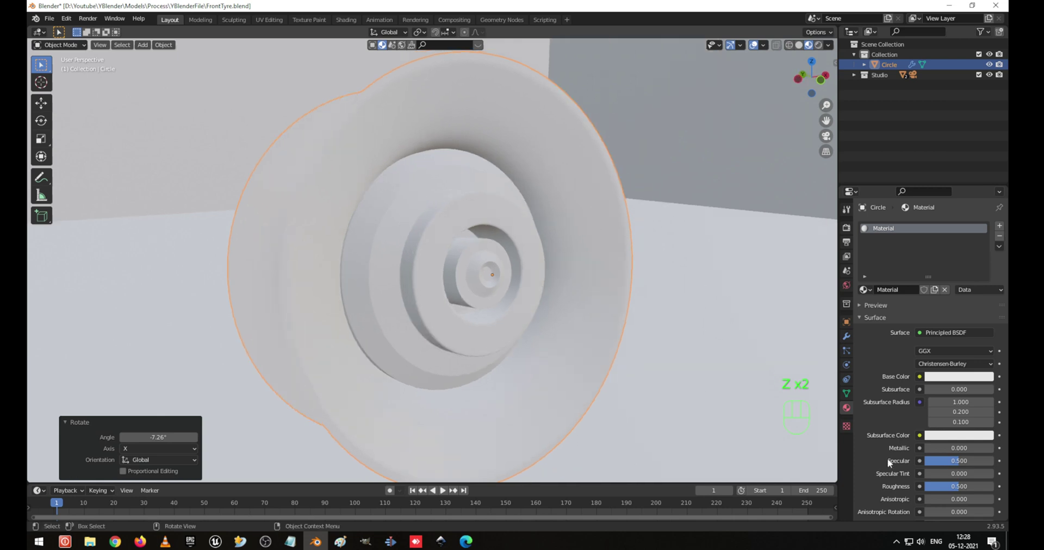
drag(928, 448, 993, 448)
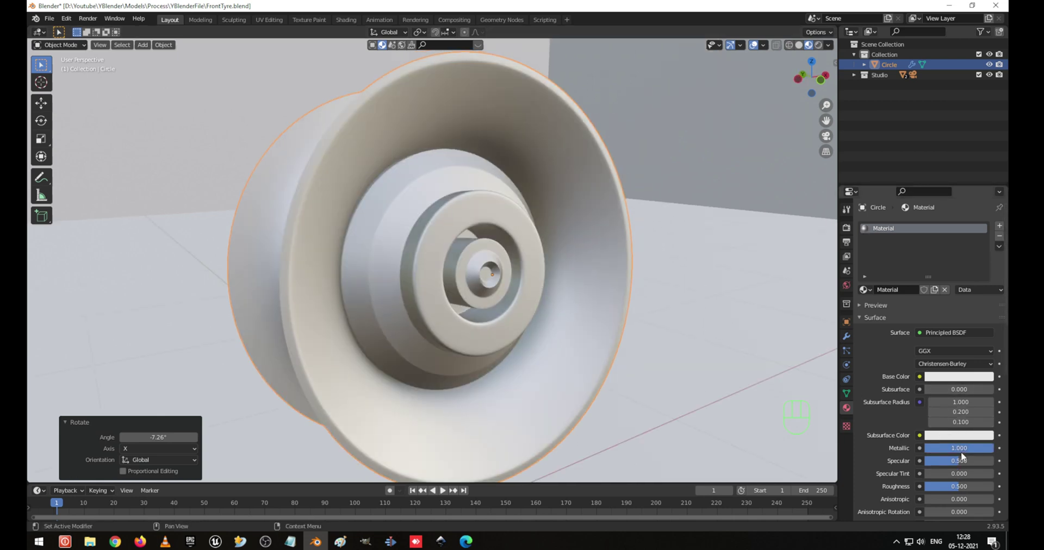
mouse_move(957, 486)
mouse_down()
mouse_move(927, 486)
mouse_move(939, 486)
mouse_up()
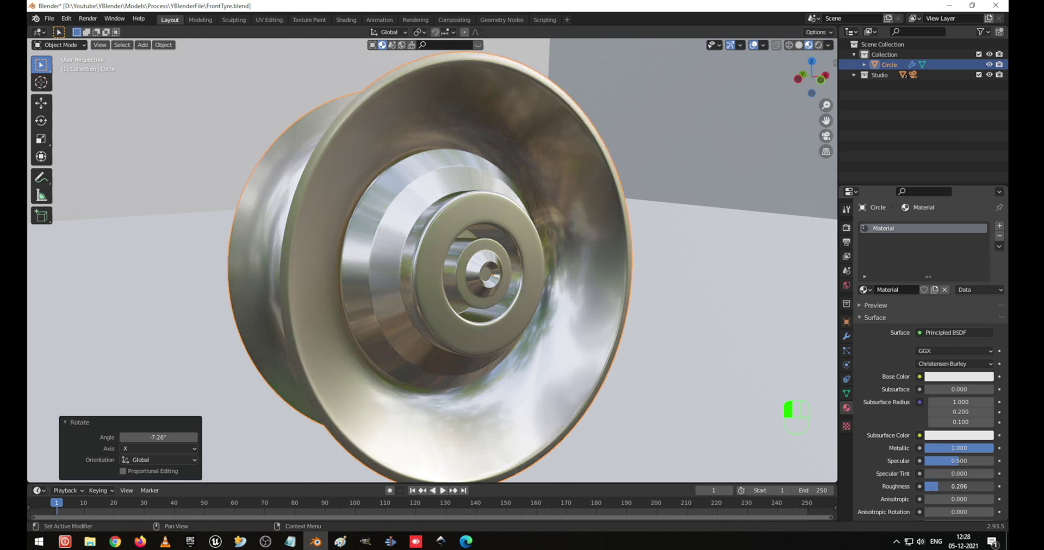
Compare the metallic wheel in Rendered and Material Preview shading from several angles
mouse_move(454, 340)
middle_down()
mouse_move(441, 338)
mouse_move(505, 341)
mouse_move(502, 290)
mouse_move(487, 293)
mouse_move(503, 290)
mouse_move(530, 361)
middle_up()
key(z)
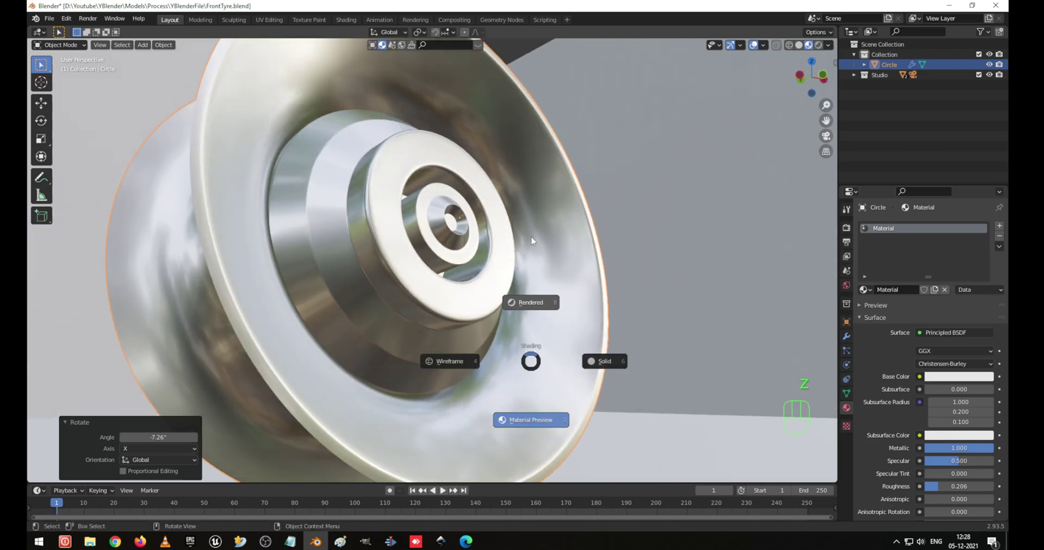
click(531, 238)
scroll(516, 252, up, 4)
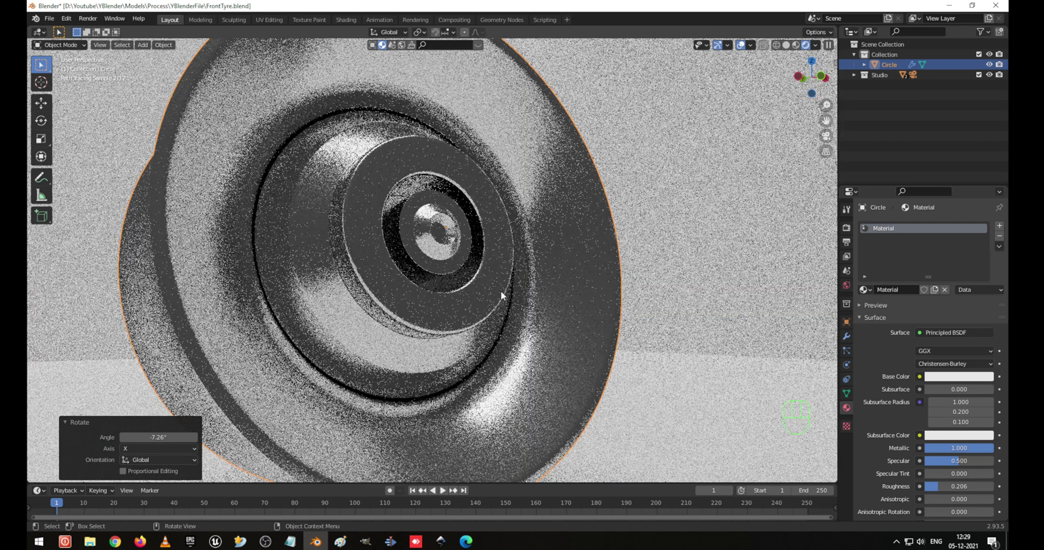
key(z)
click(494, 361)
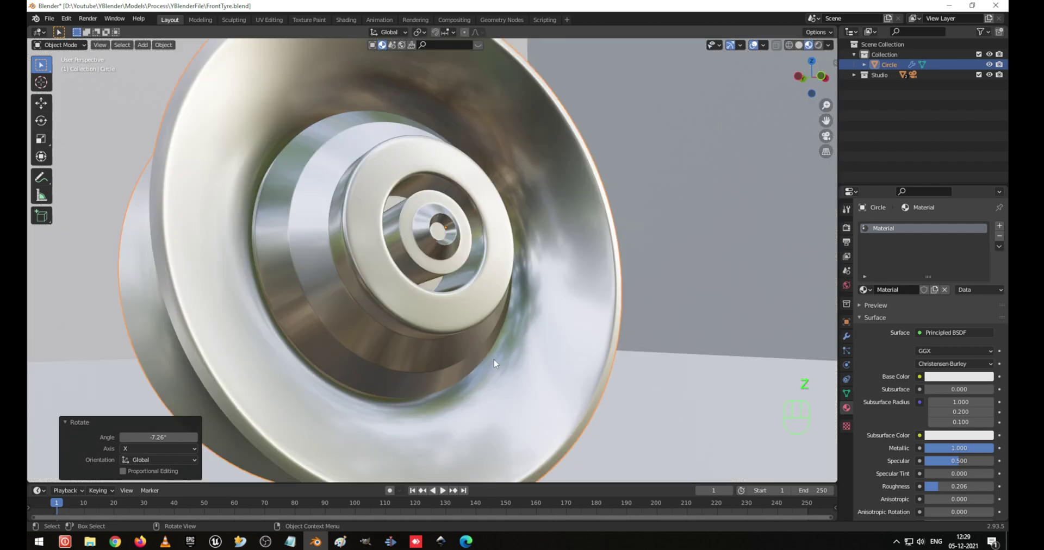
middle_drag(495, 361, 652, 291)
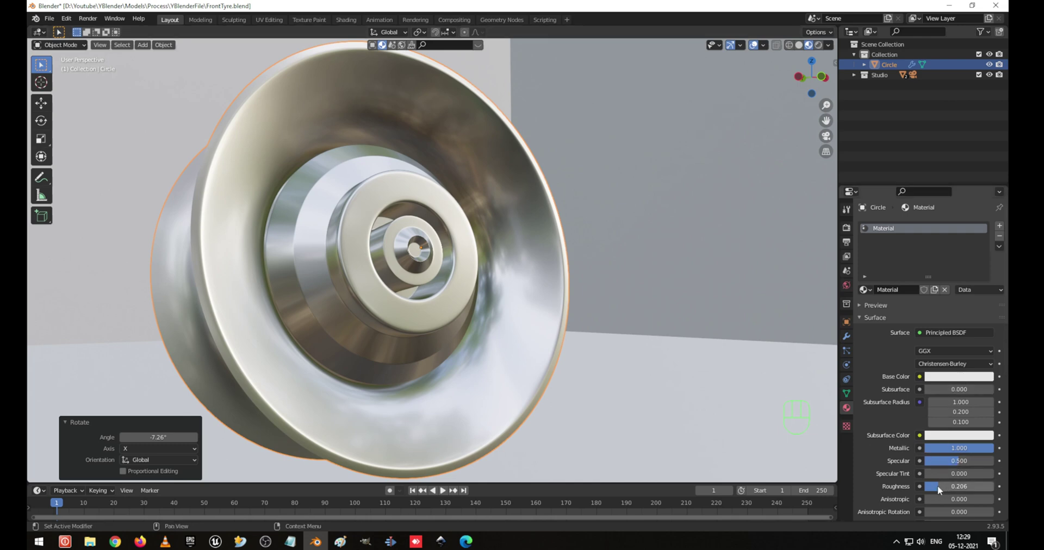
Set the wheel material's Roughness to 0.309 and darken its Subsurface Color to grey
drag(937, 485, 944, 486)
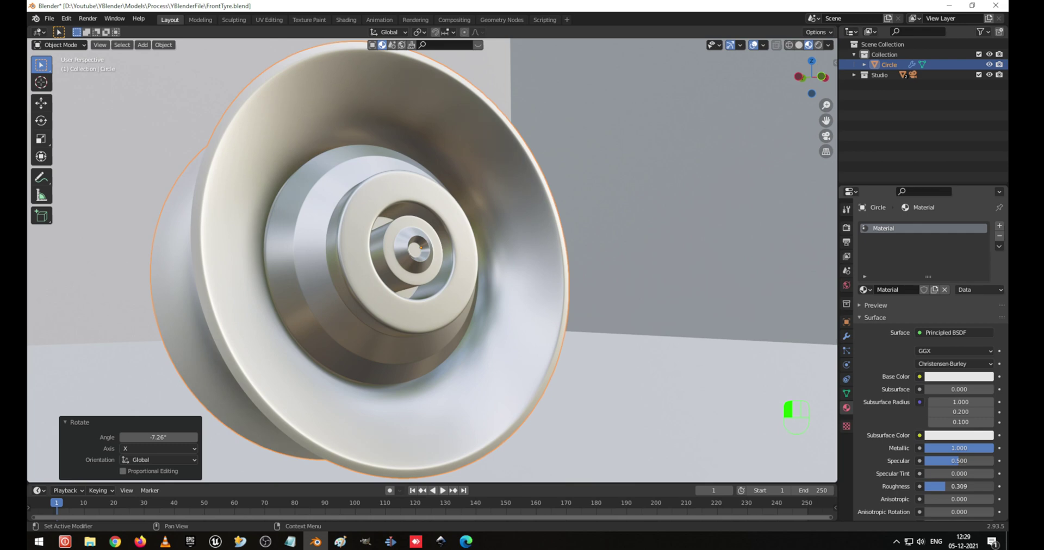
click(957, 435)
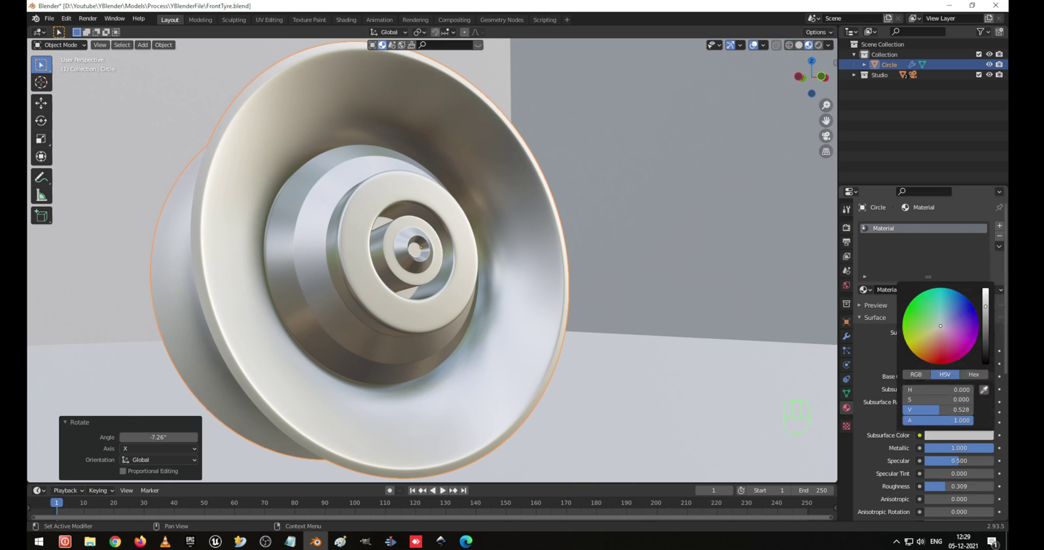
drag(985, 306, 986, 322)
Check the wheel in Rendered shading and brighten its material's Base Color to full white
key(z)
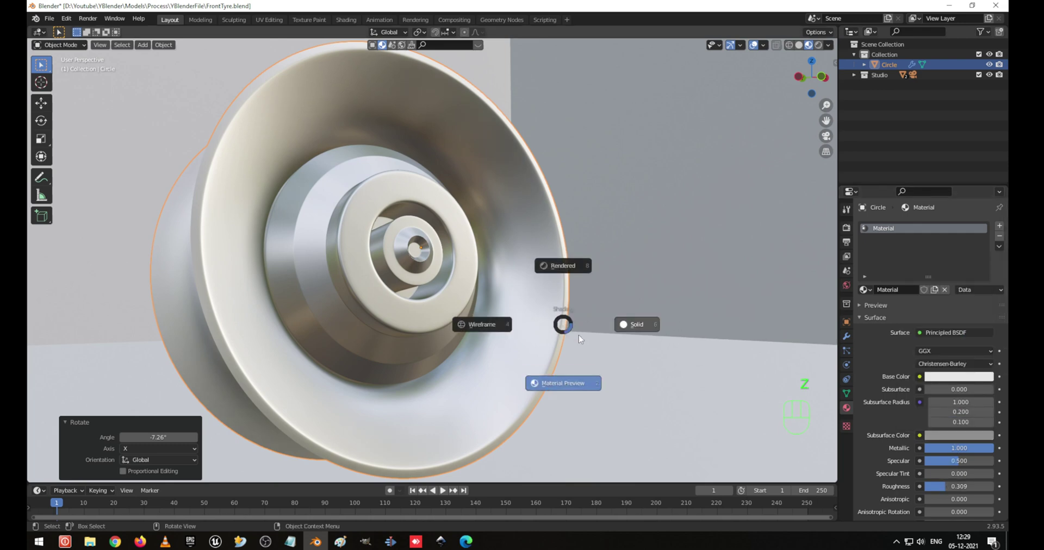
click(582, 243)
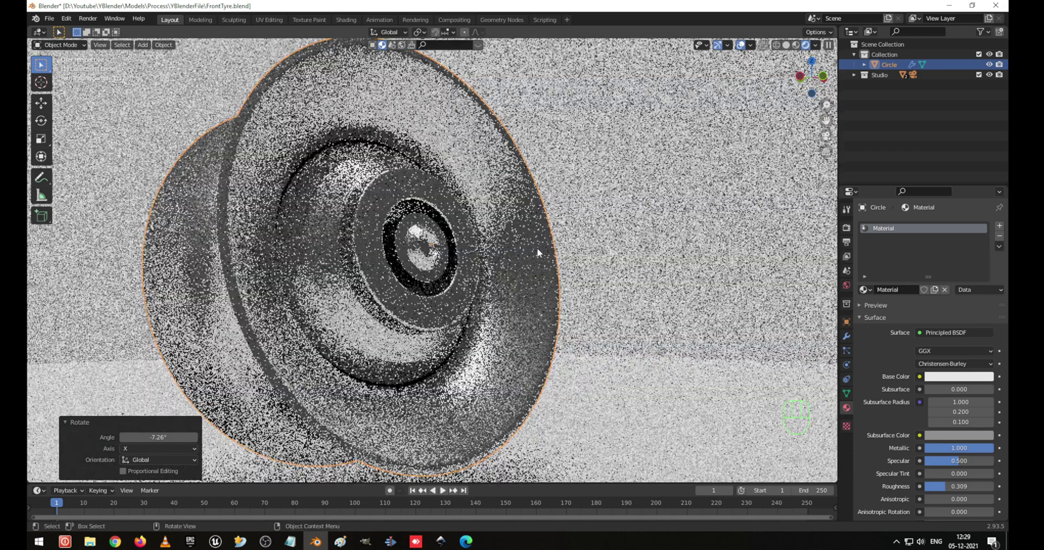
mouse_move(526, 249)
middle_down()
mouse_move(462, 243)
mouse_move(451, 264)
mouse_move(521, 264)
middle_up()
scroll(470, 261, up, 1)
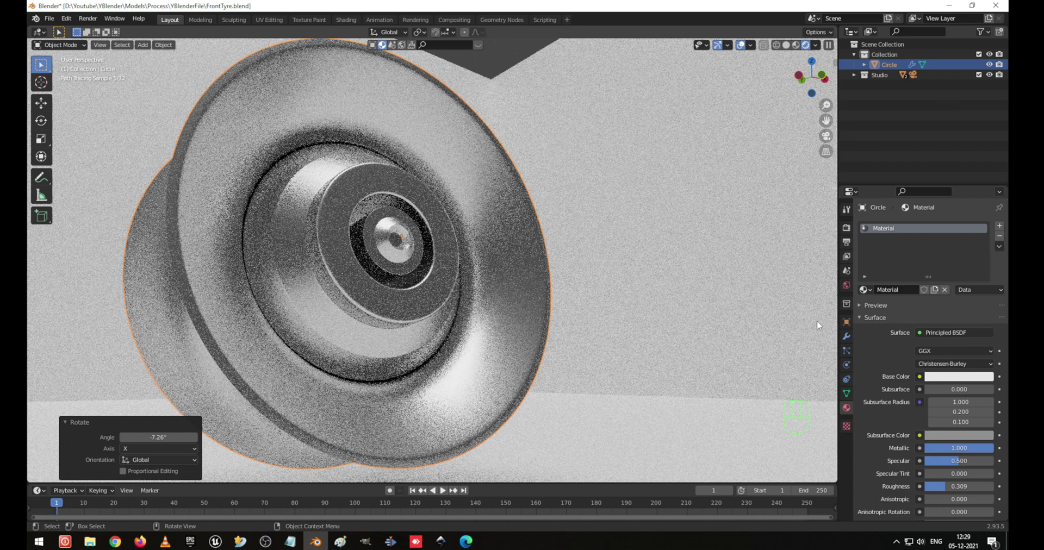
click(958, 376)
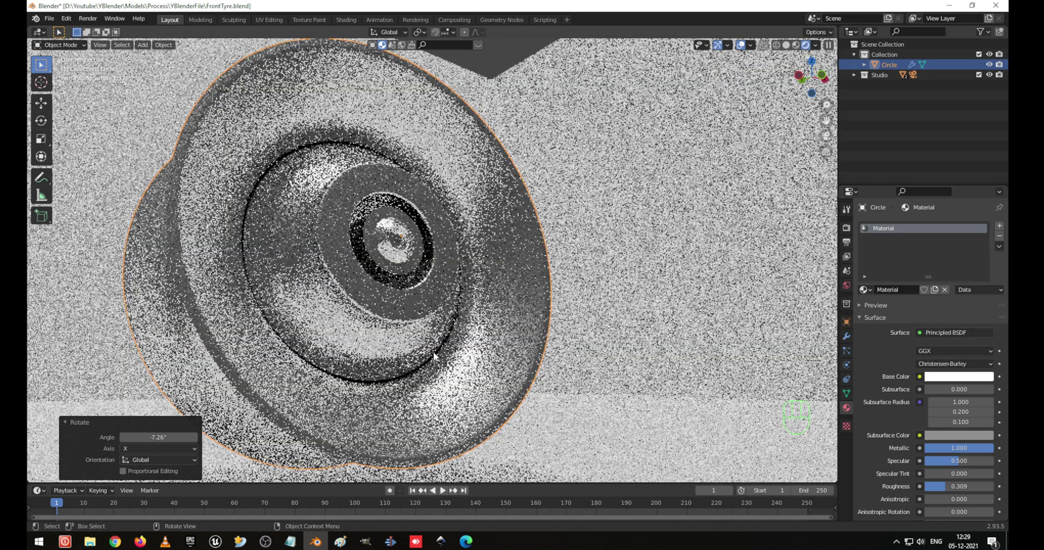
Select the studio backdrop plane and brighten its White material's Base Color to full white
click(598, 319)
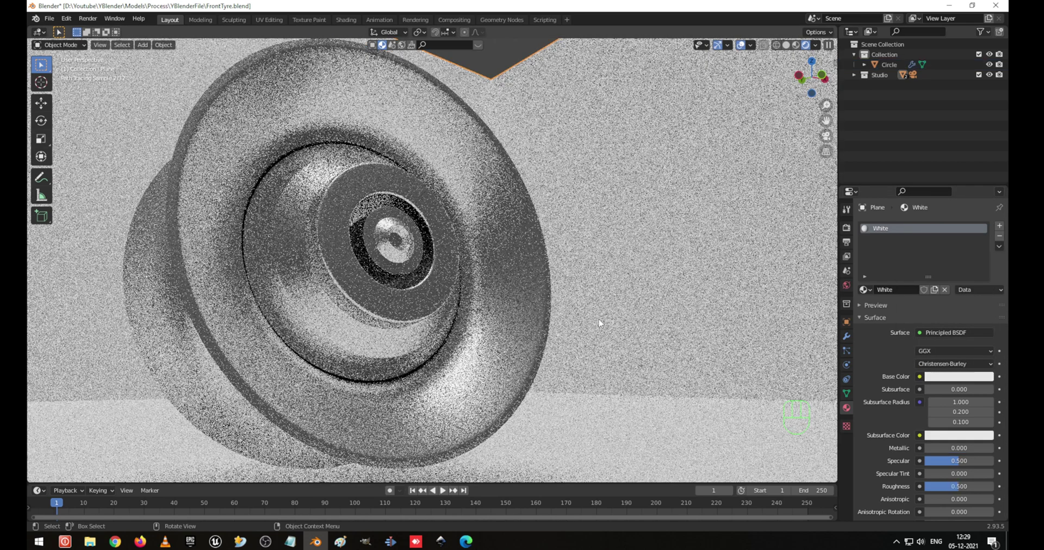
click(938, 378)
drag(985, 256, 986, 227)
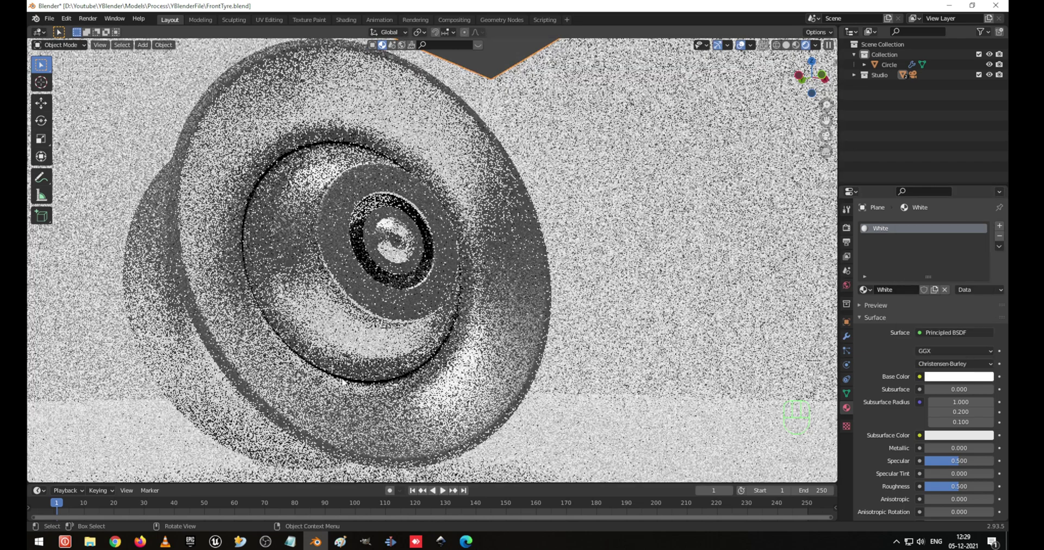
Switch to Material Preview shading and examine the metallic wheel from several angles
key(z)
click(337, 439)
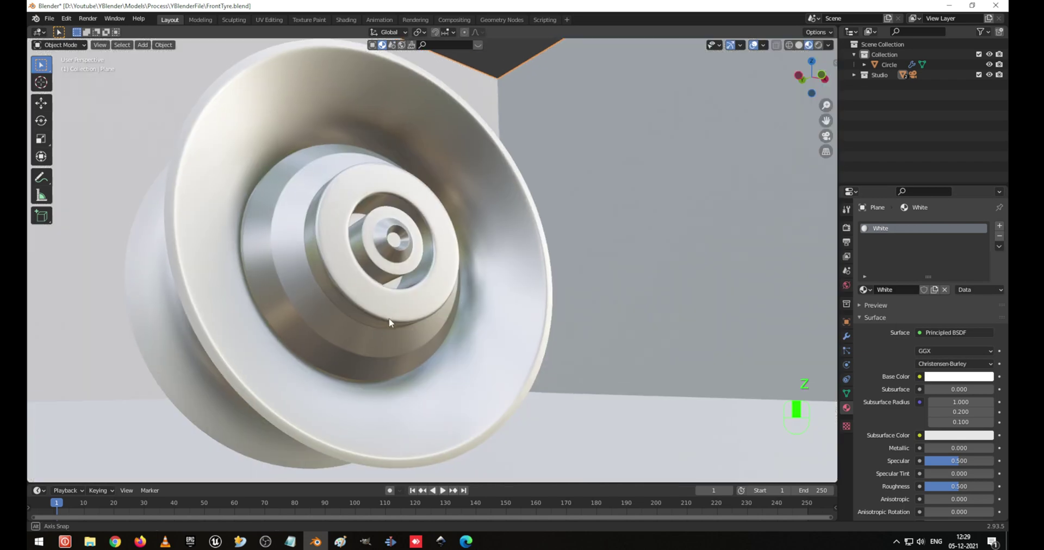
middle_drag(389, 322, 436, 354)
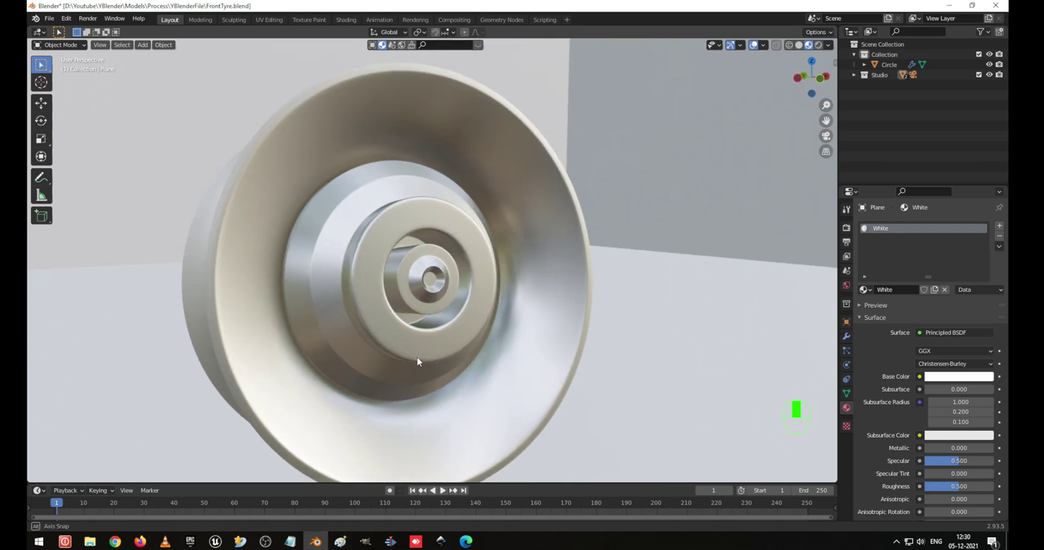
middle_drag(418, 360, 387, 316)
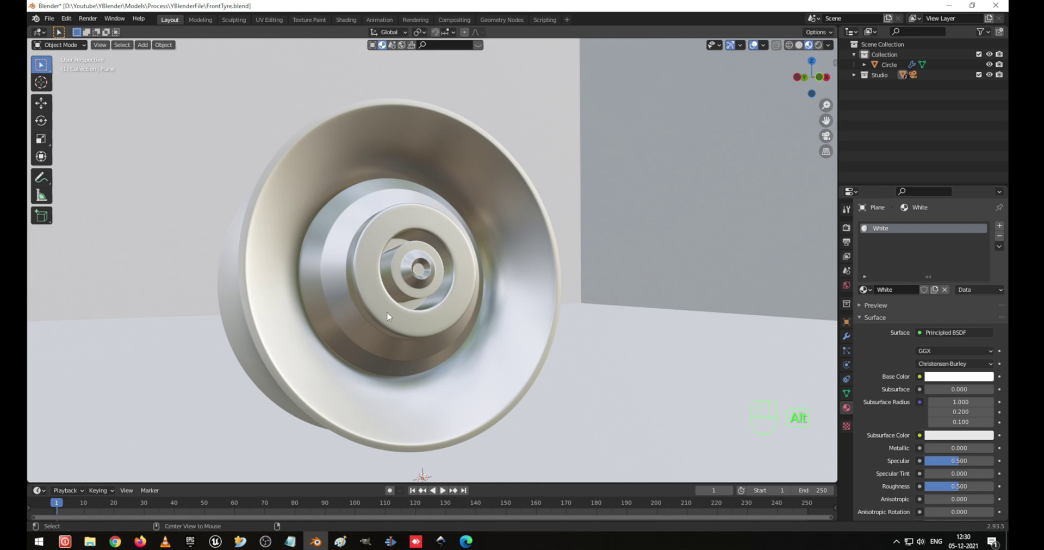
key(shift+alt+1)
key(alt+Tab)
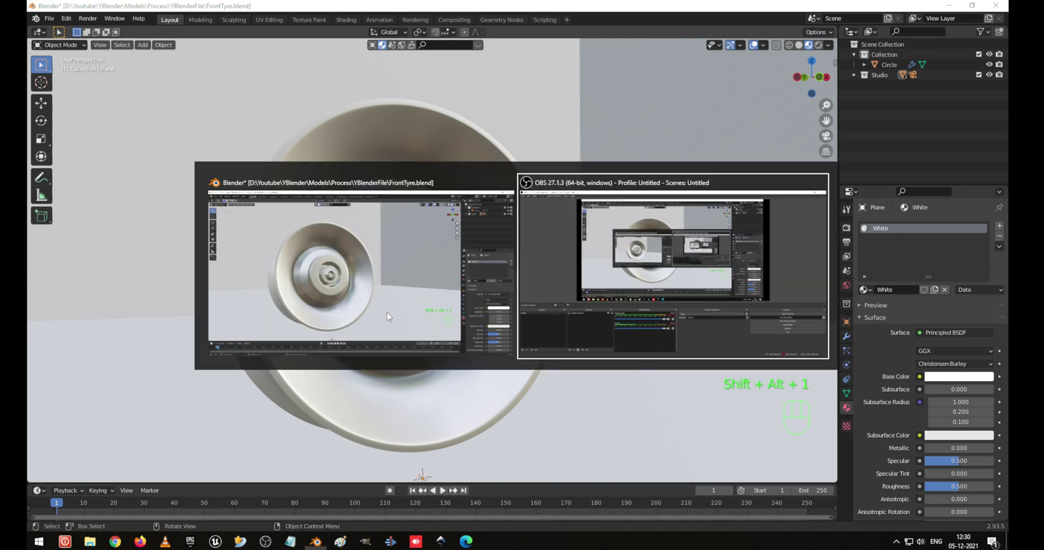